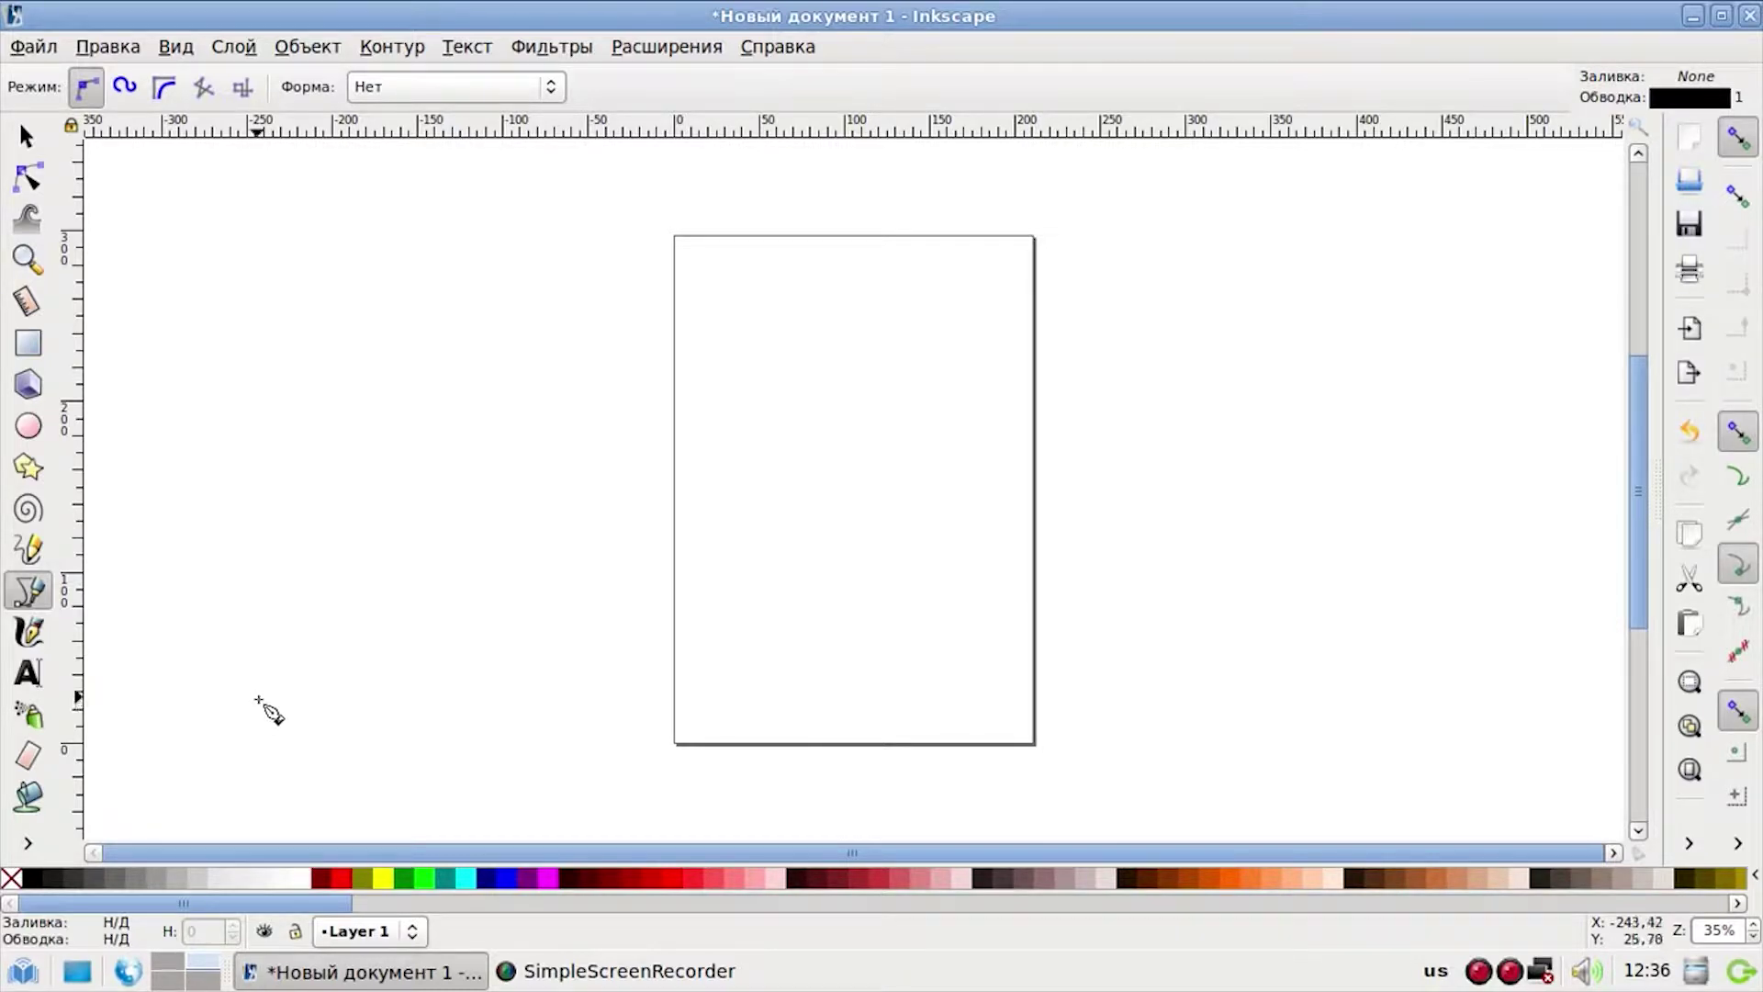
- Draw an oval to the left of the page and fill it red as the tomato body
click(30, 428)
drag(525, 458, 619, 540)
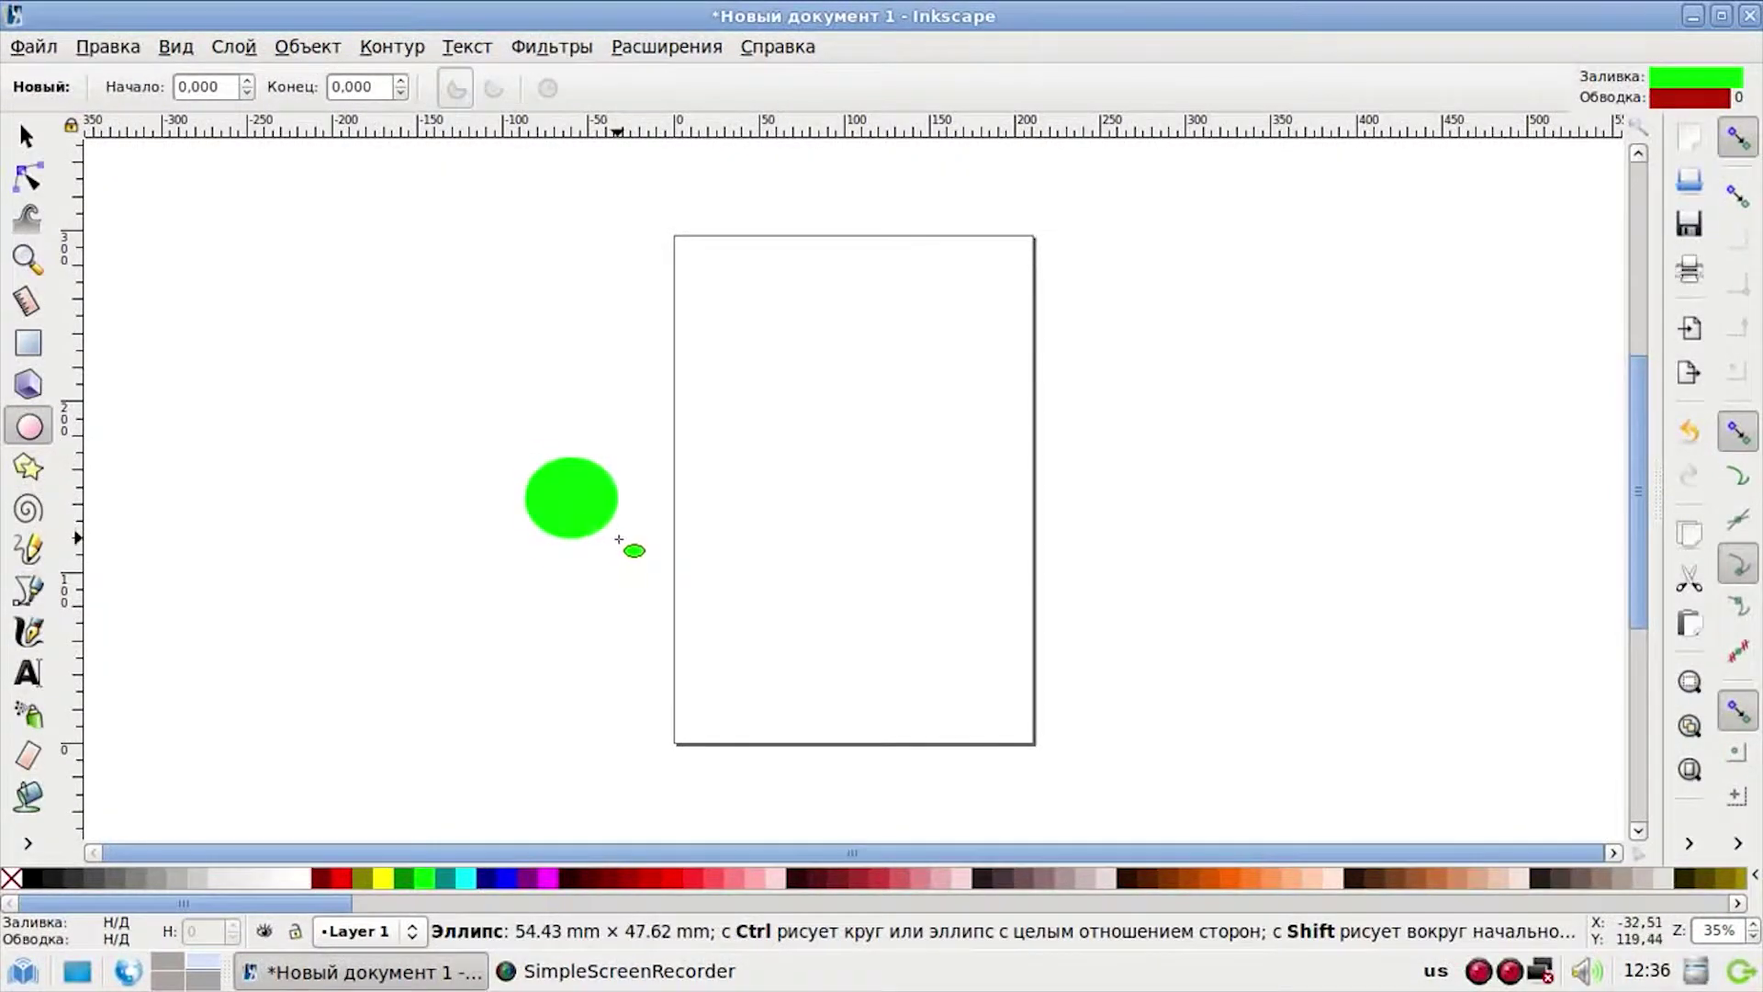
click(668, 879)
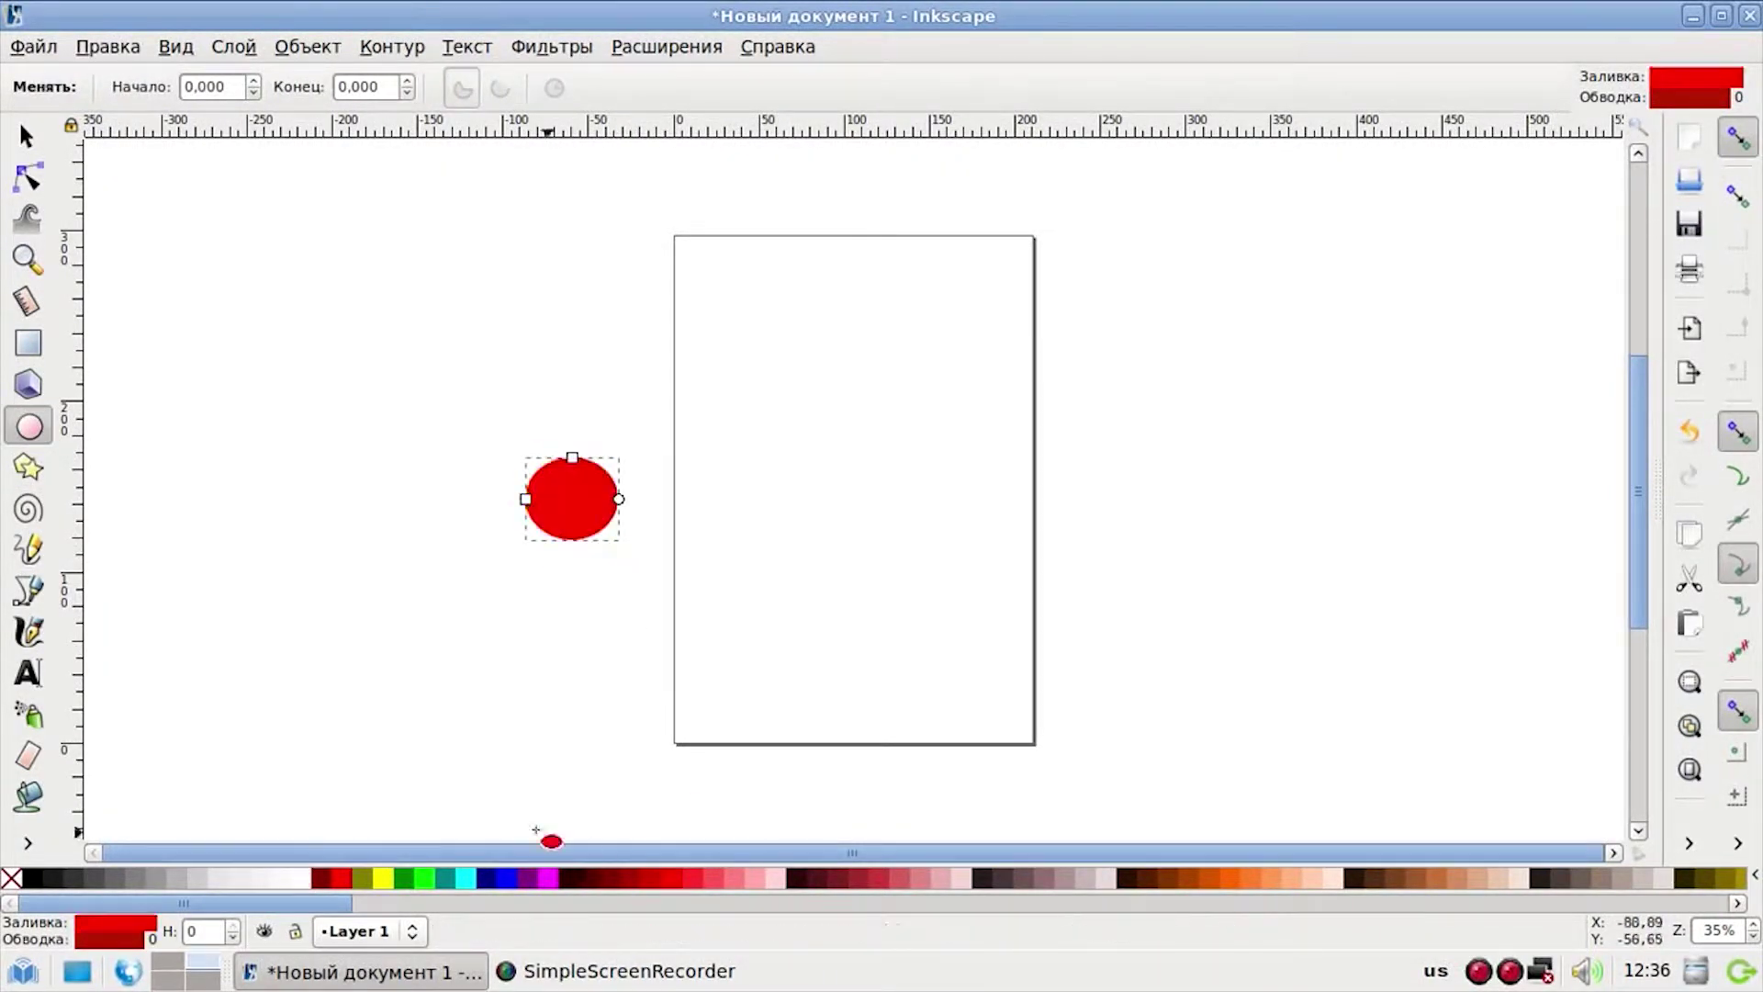
click(35, 592)
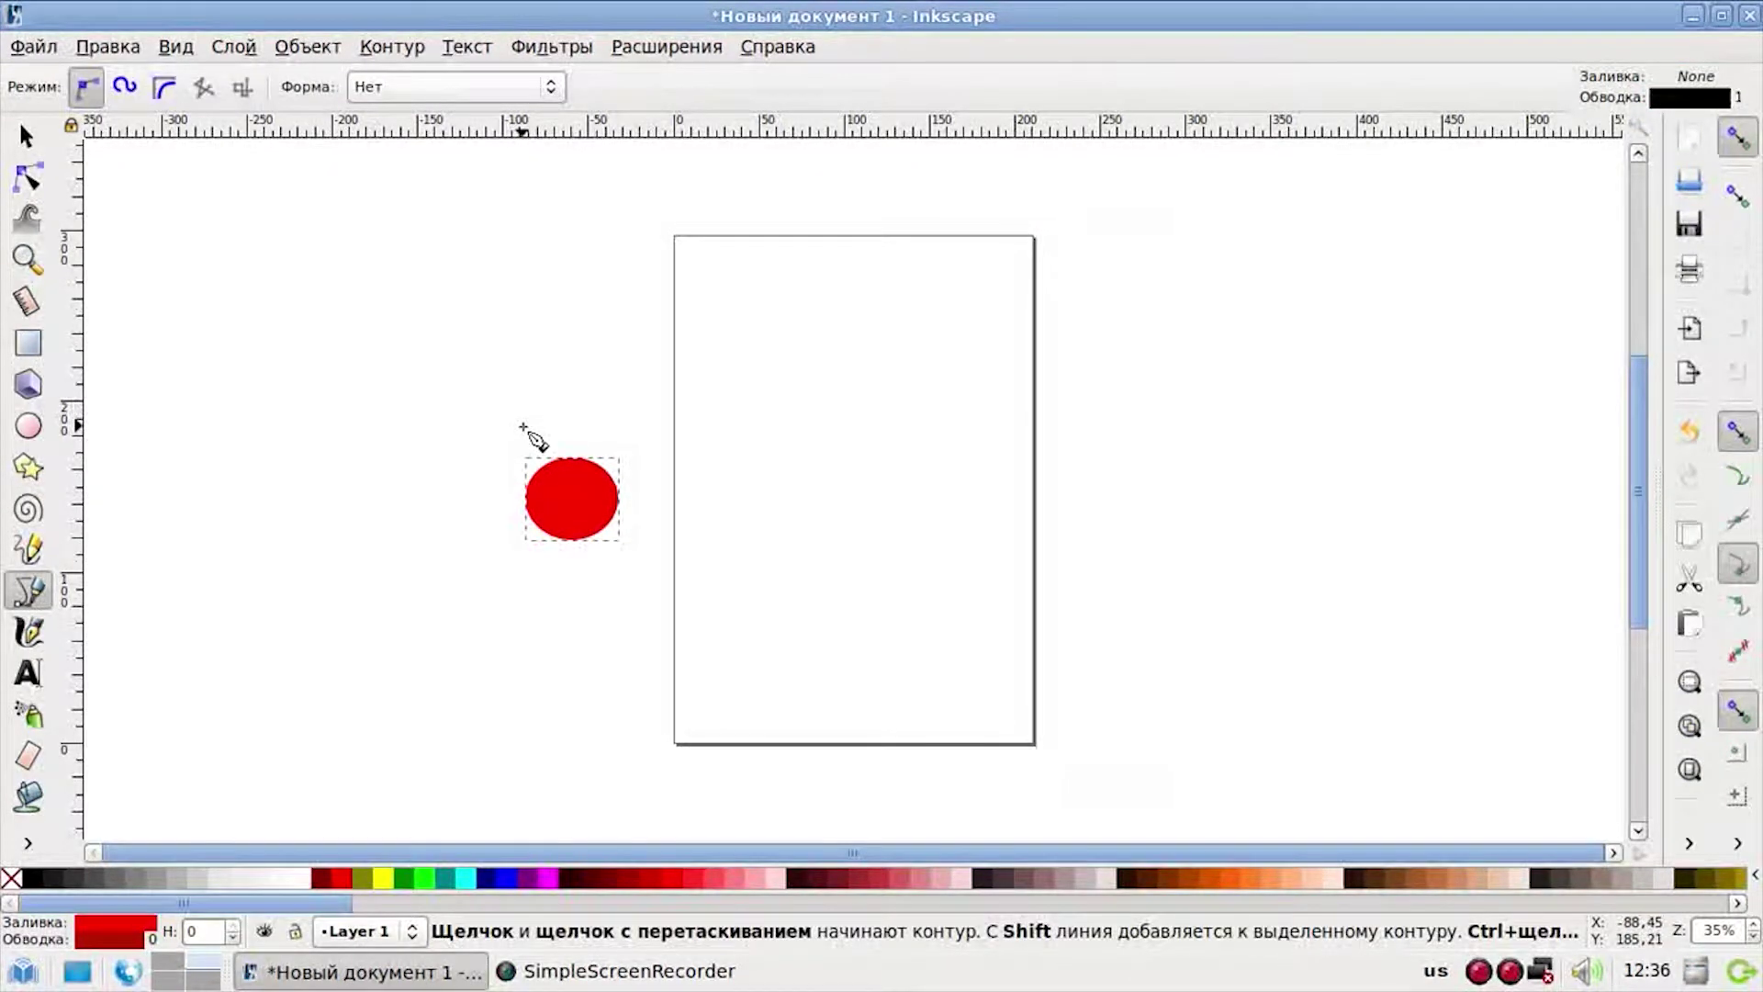
- Draw a closed star-shaped leaf outline with the Pen tool at the oval's top
click(572, 463)
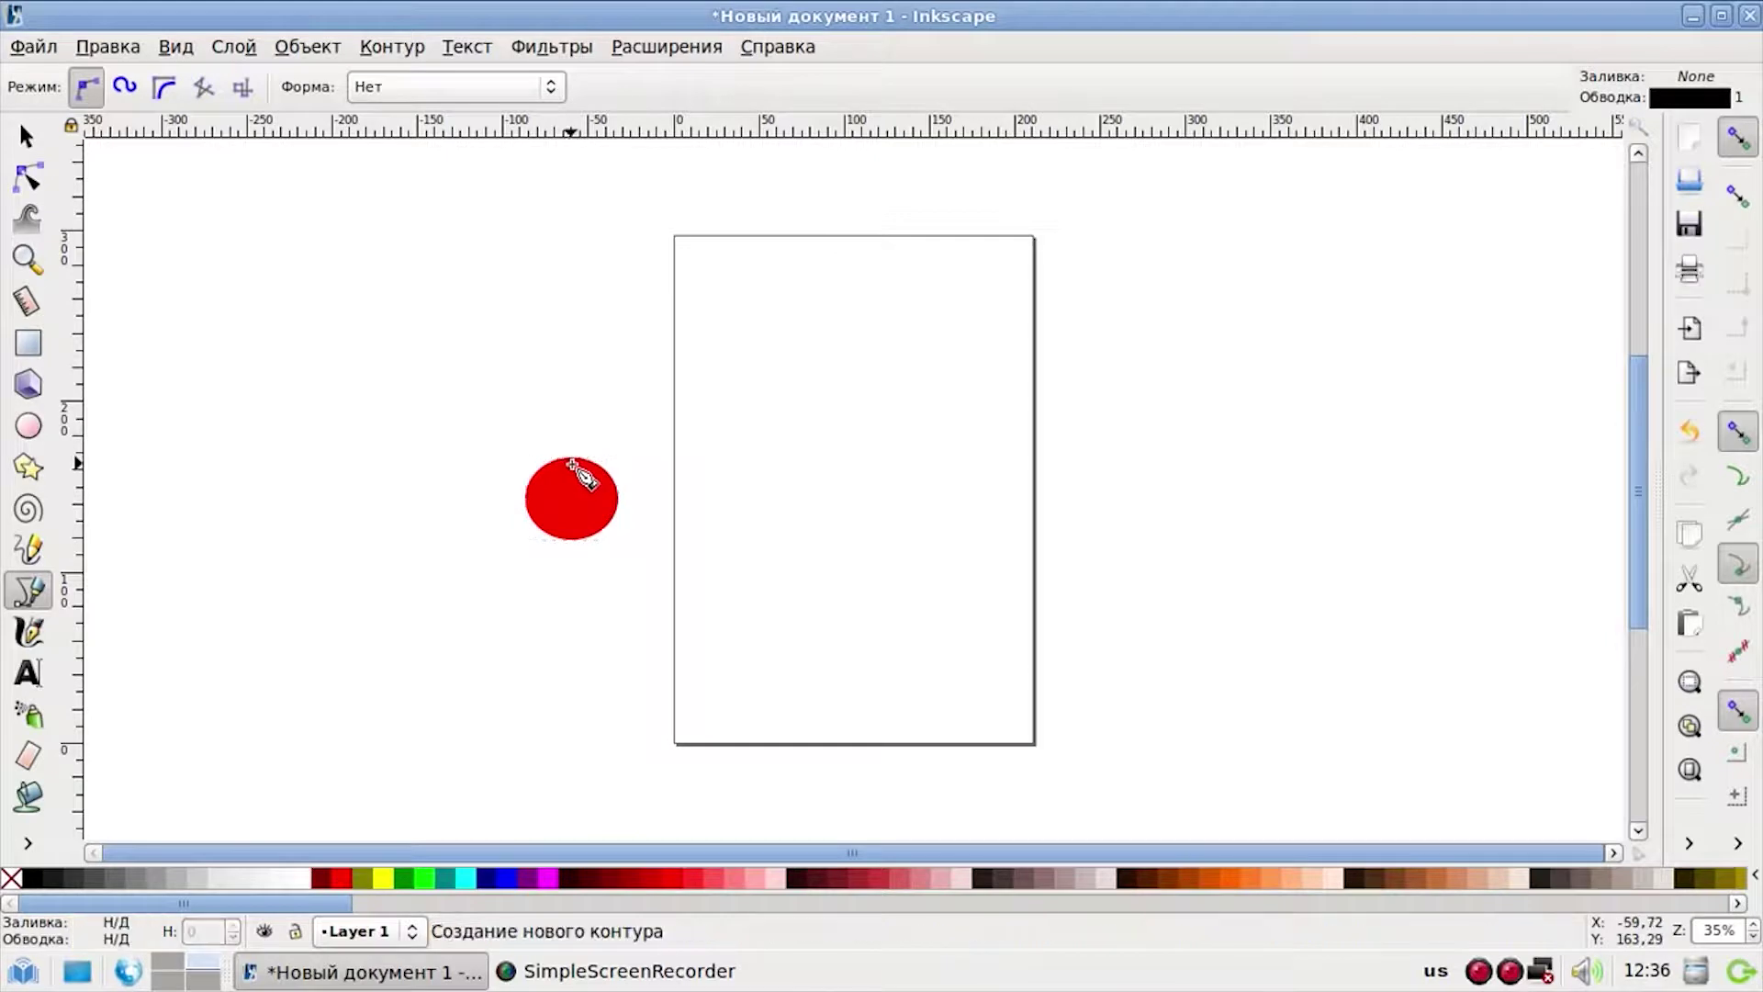
click(521, 441)
click(566, 442)
click(584, 398)
click(599, 433)
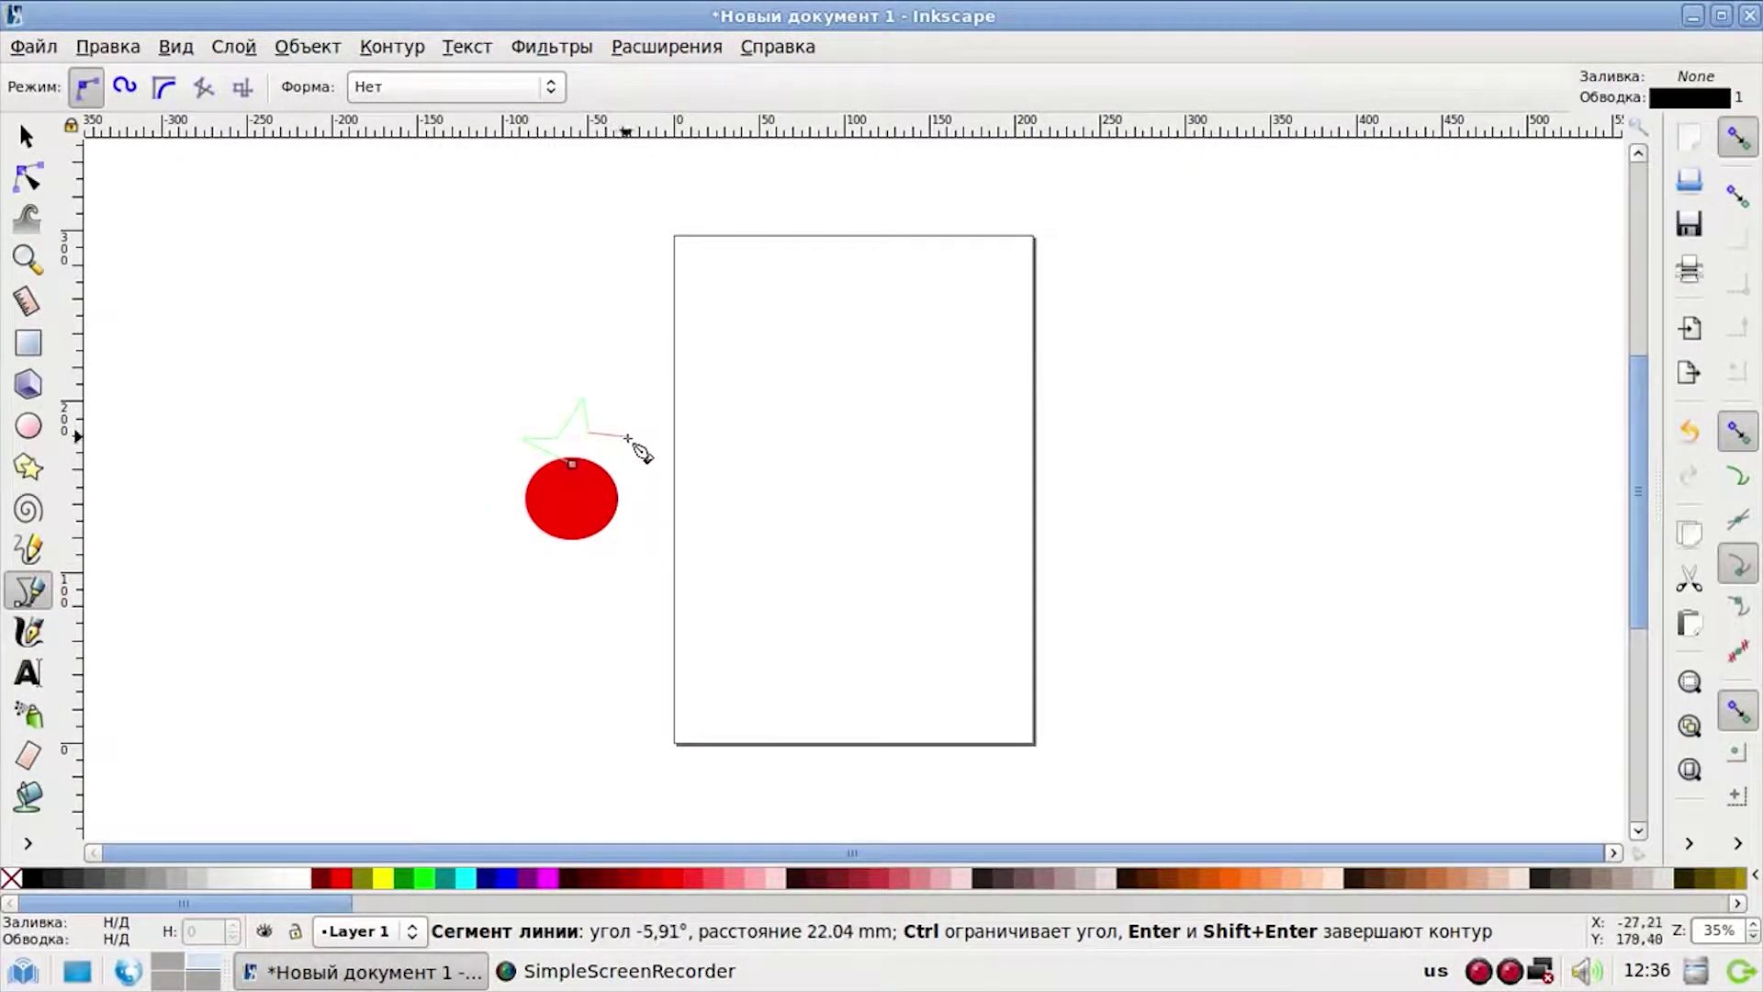
click(573, 463)
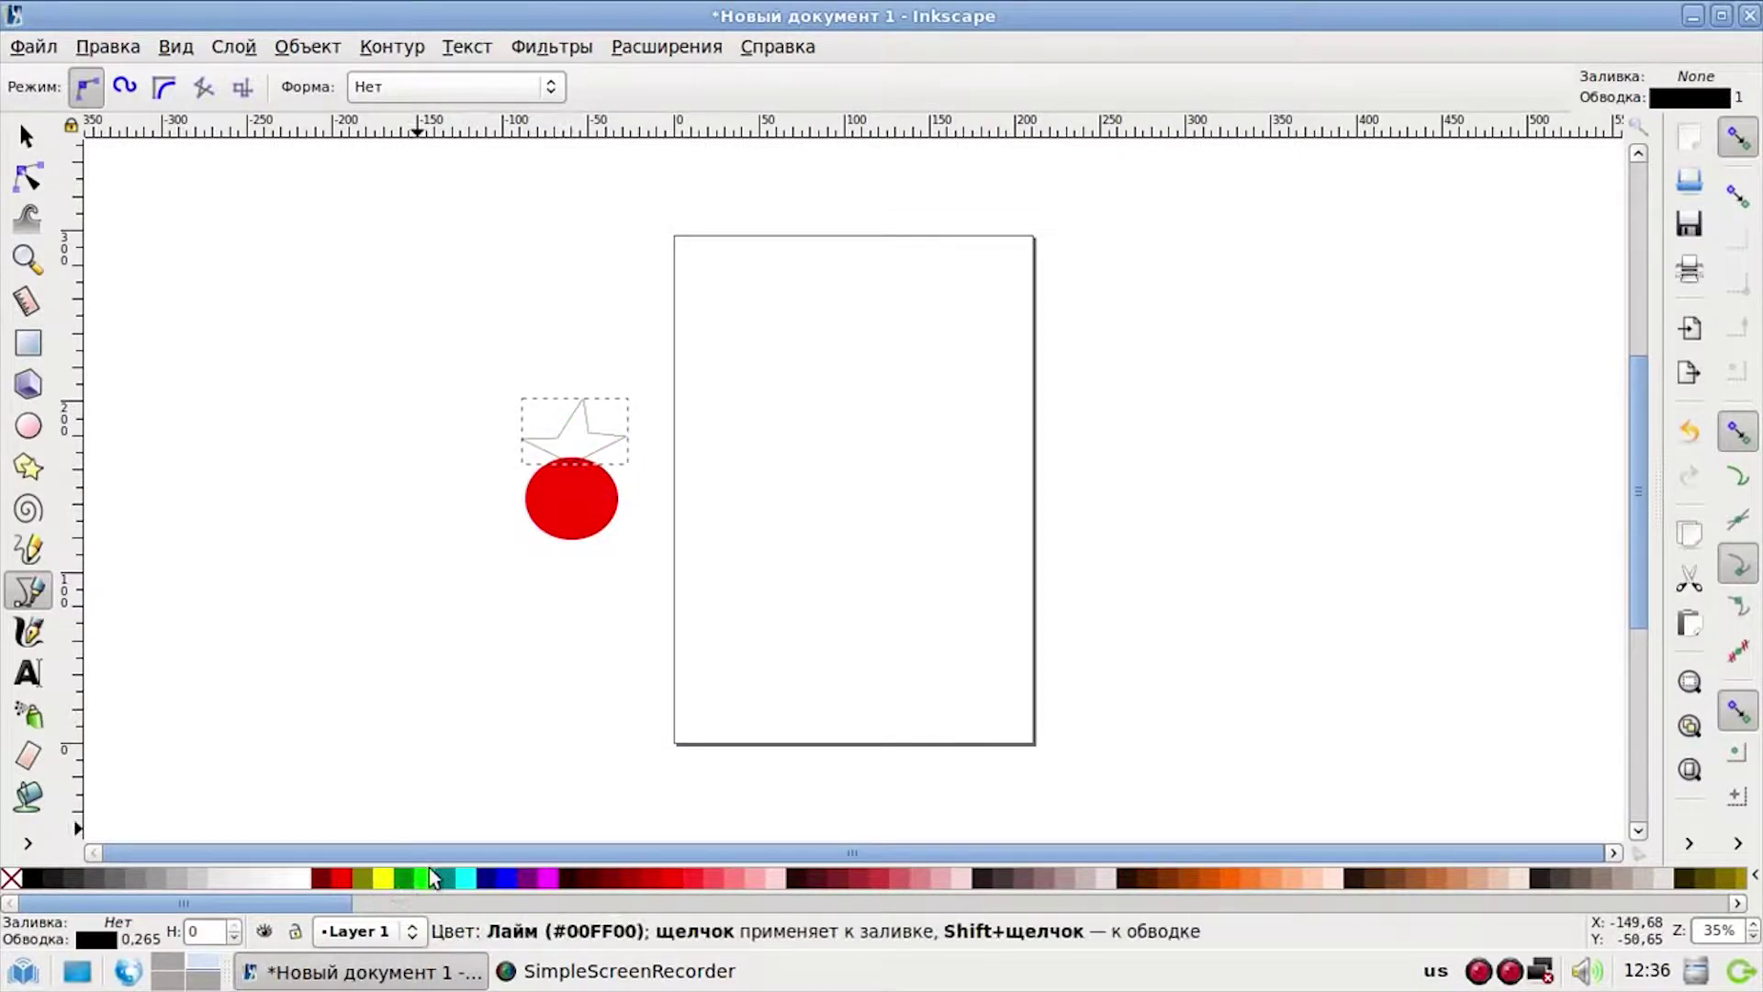
- Fill the star leaf lime green and nudge it slightly down onto the oval
click(428, 878)
click(26, 136)
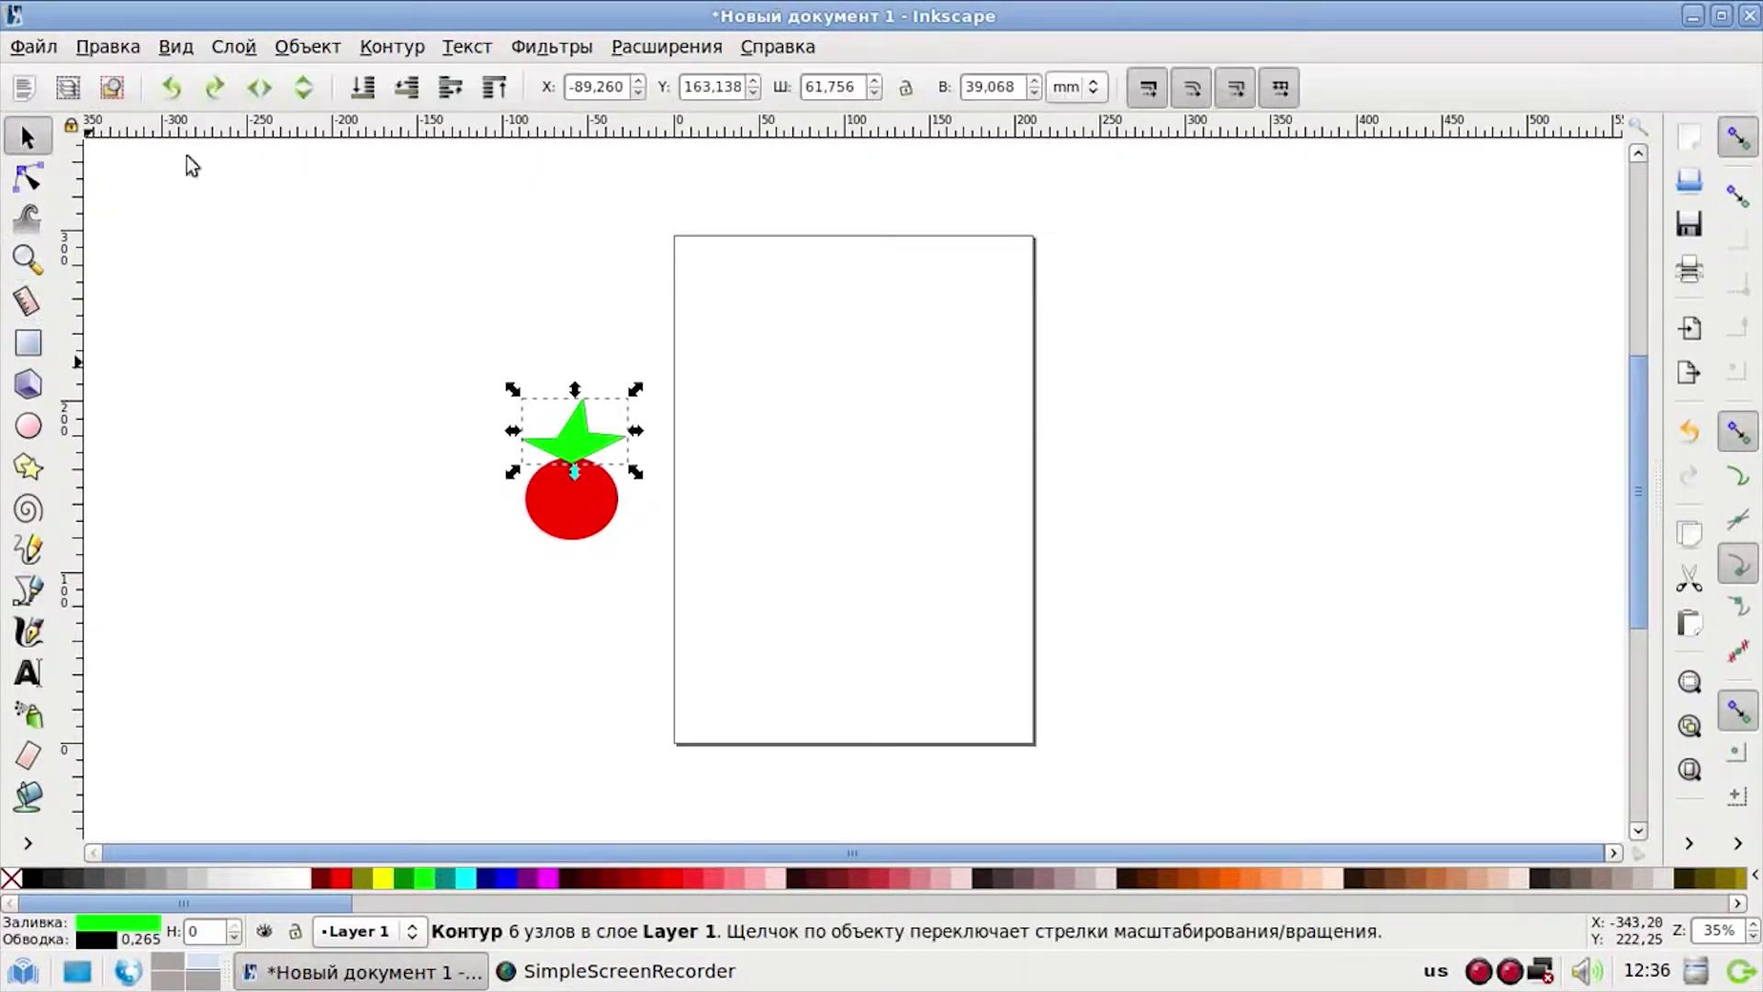
drag(587, 450, 587, 462)
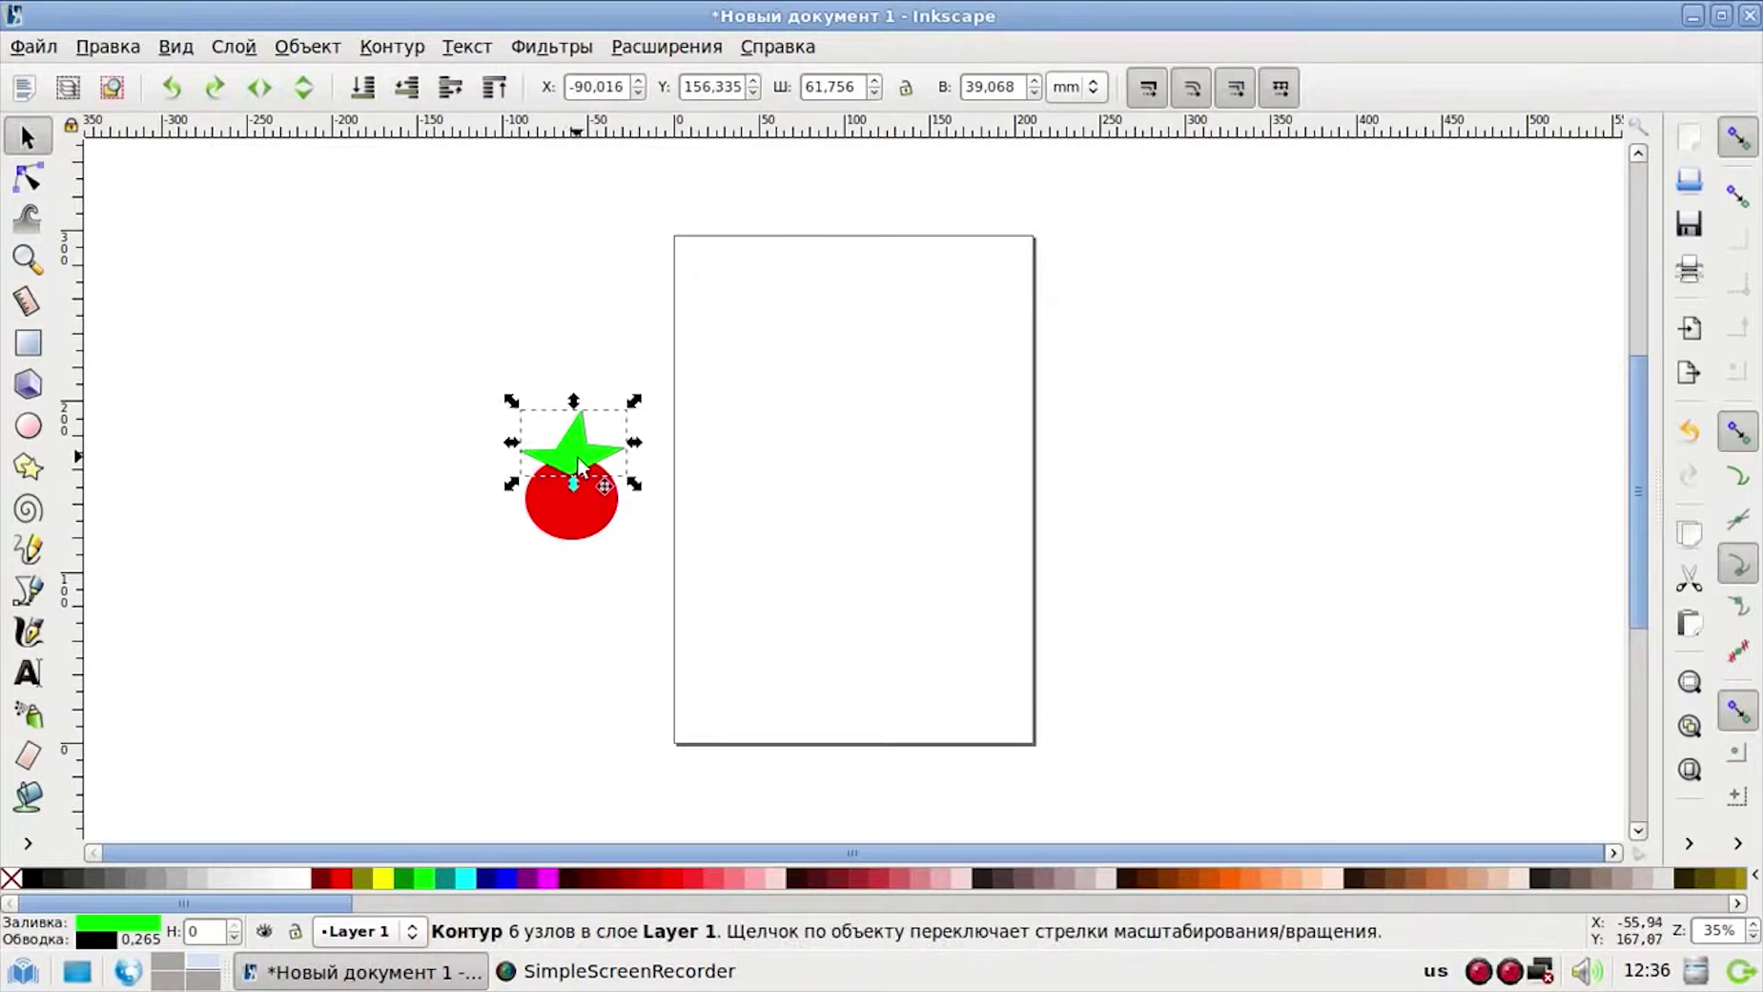
click(28, 177)
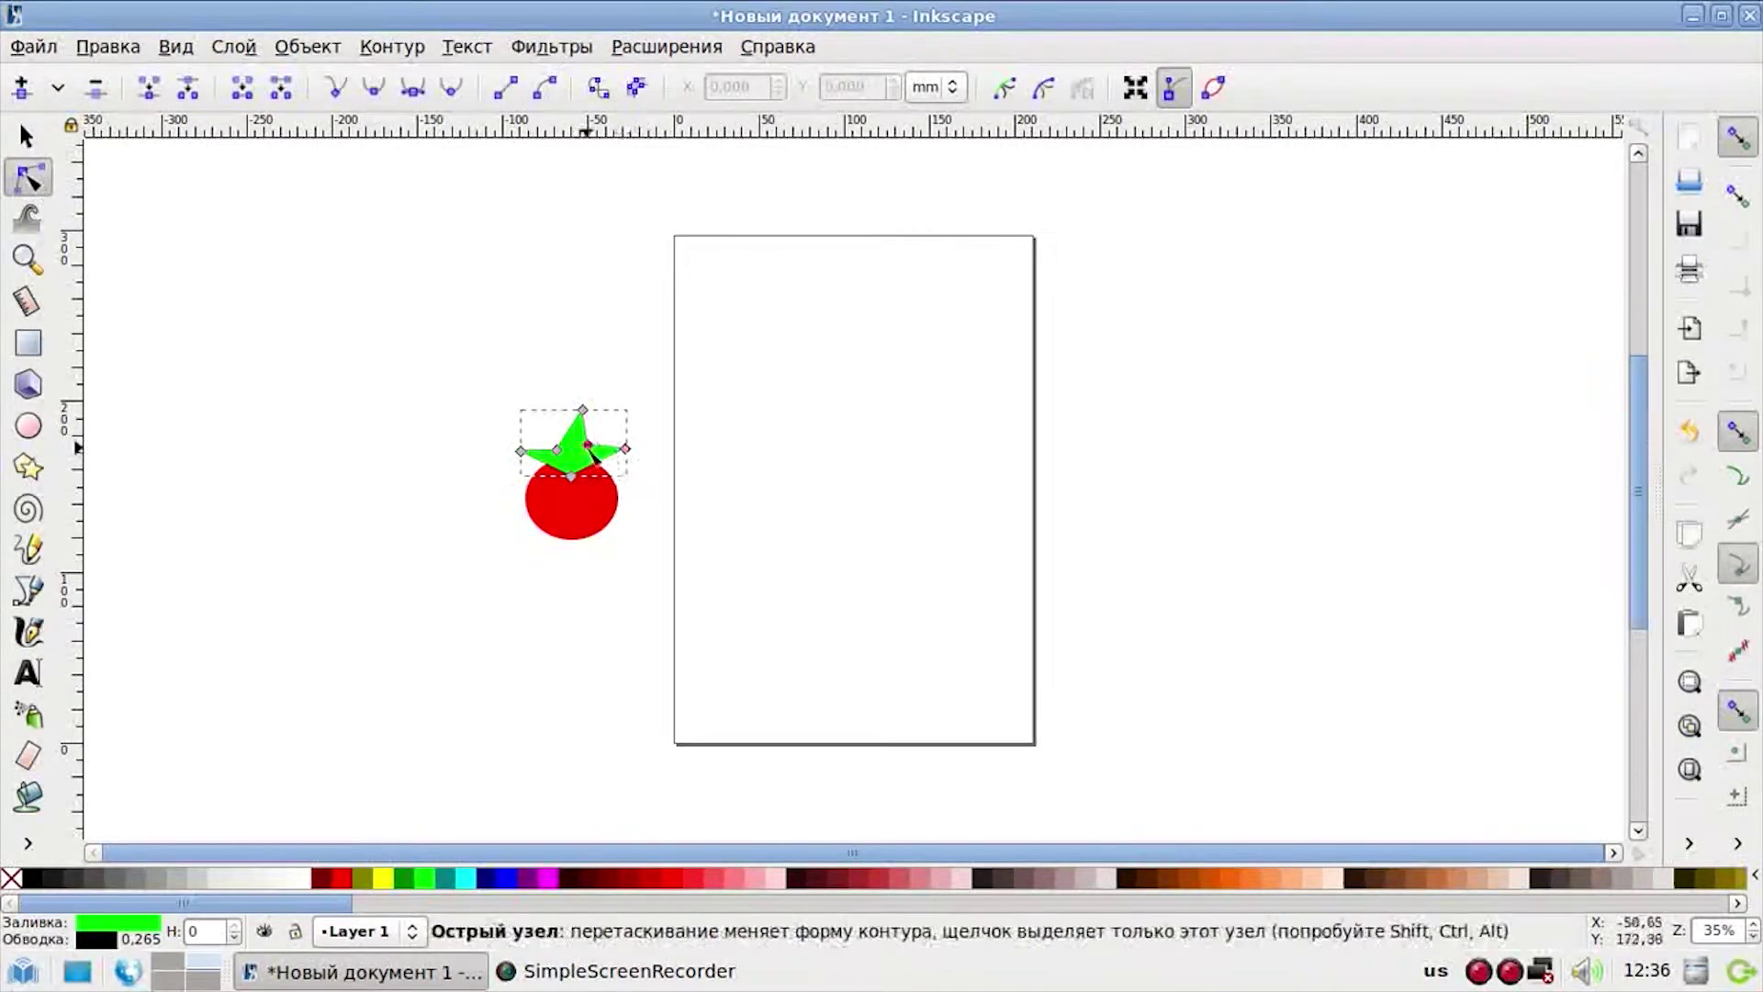
- Drag the leaf's inner and top nodes outward into longer, spikier points, then deselect
drag(588, 448, 582, 451)
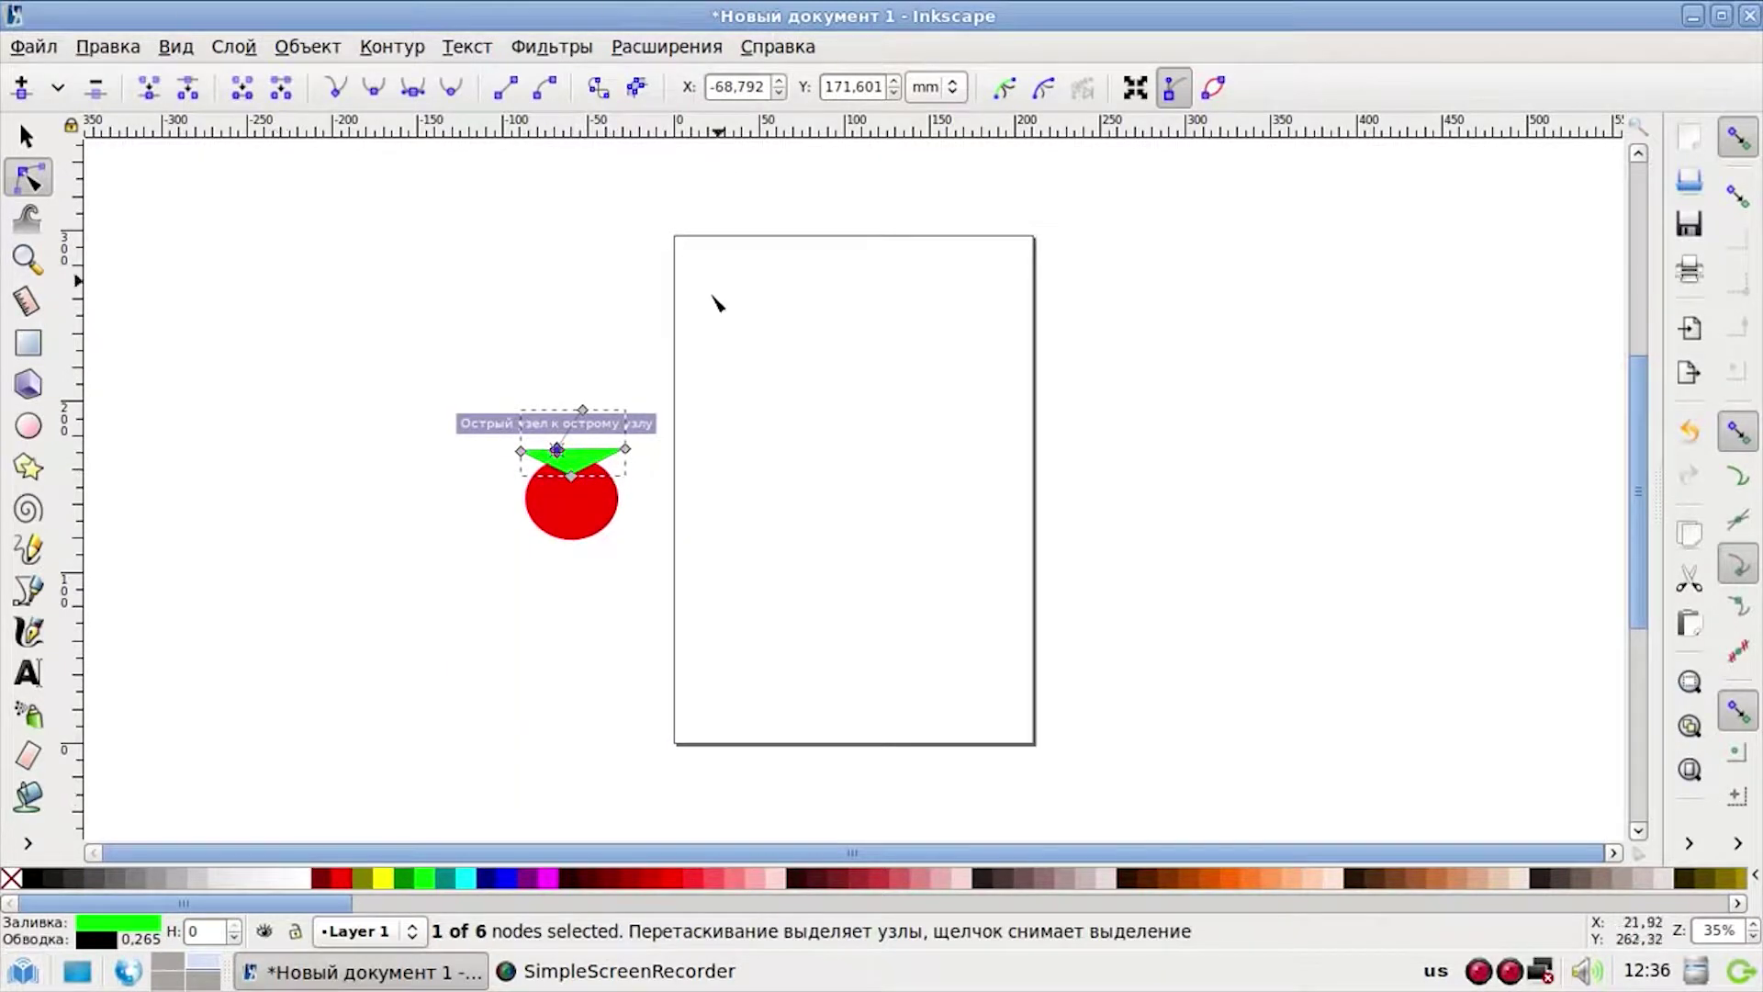
scroll(495, 409, up, 3)
scroll(1027, 420, down, 5)
mouse_move(748, 514)
mouse_down()
mouse_move(825, 523)
mouse_move(758, 534)
mouse_up()
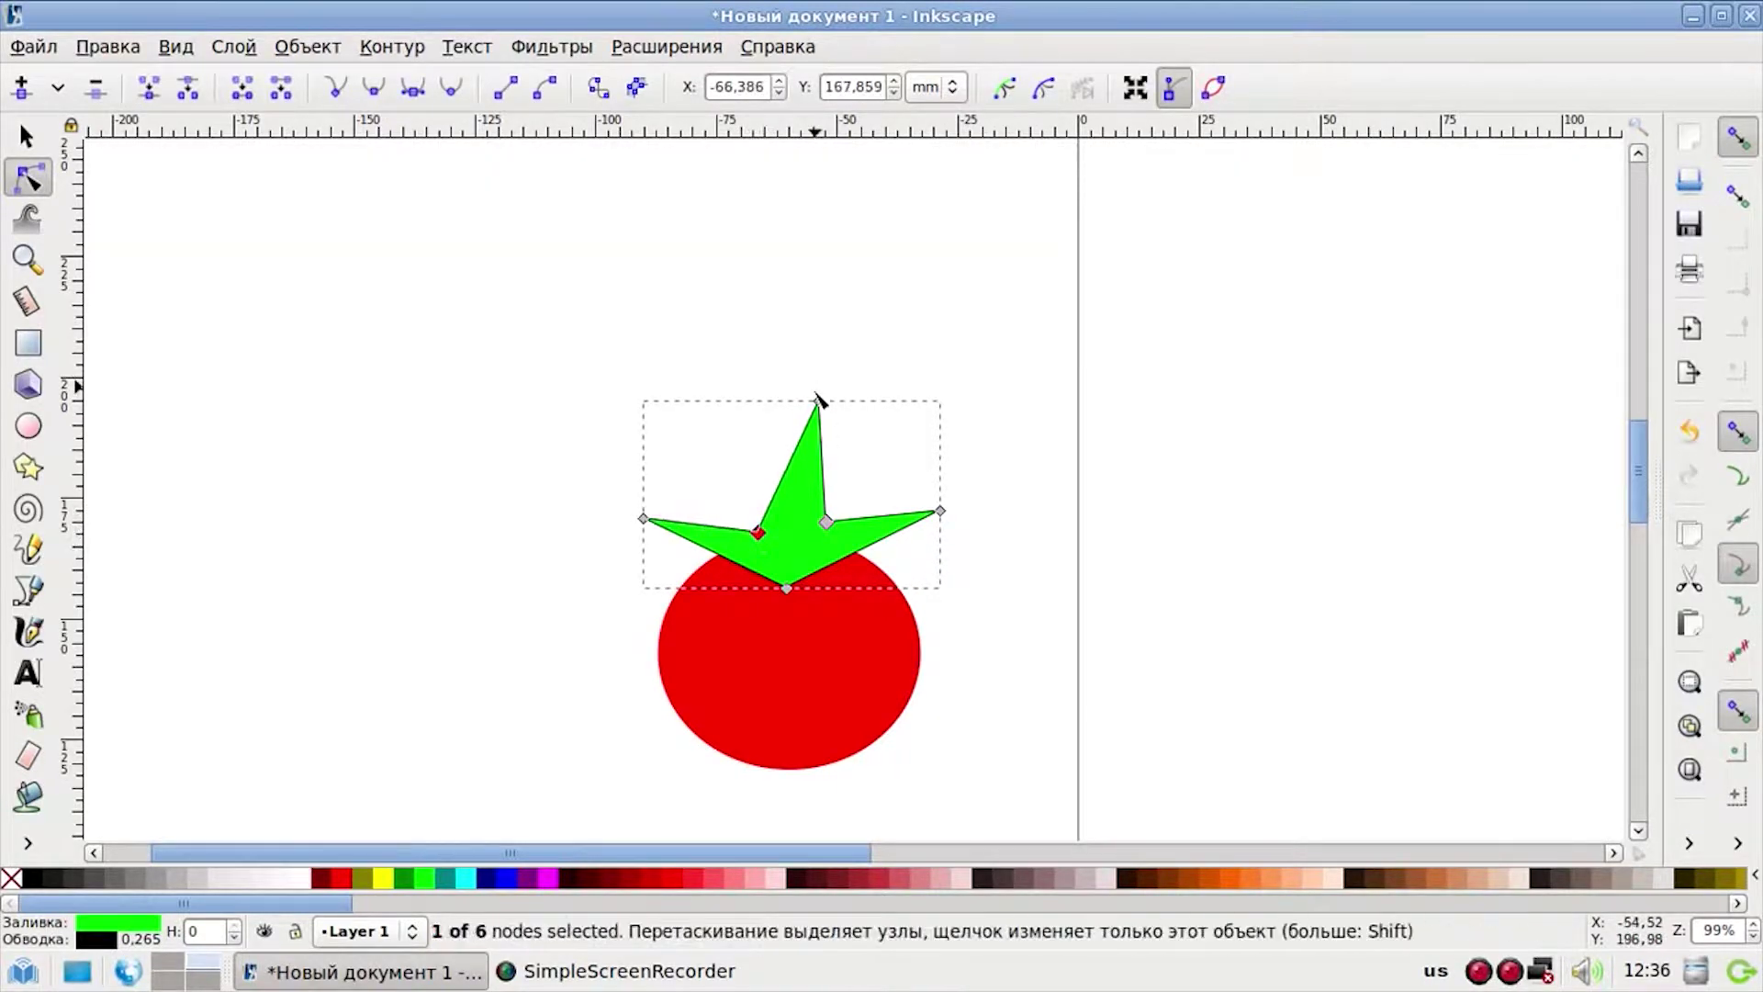
drag(818, 401, 776, 416)
click(1006, 487)
click(26, 137)
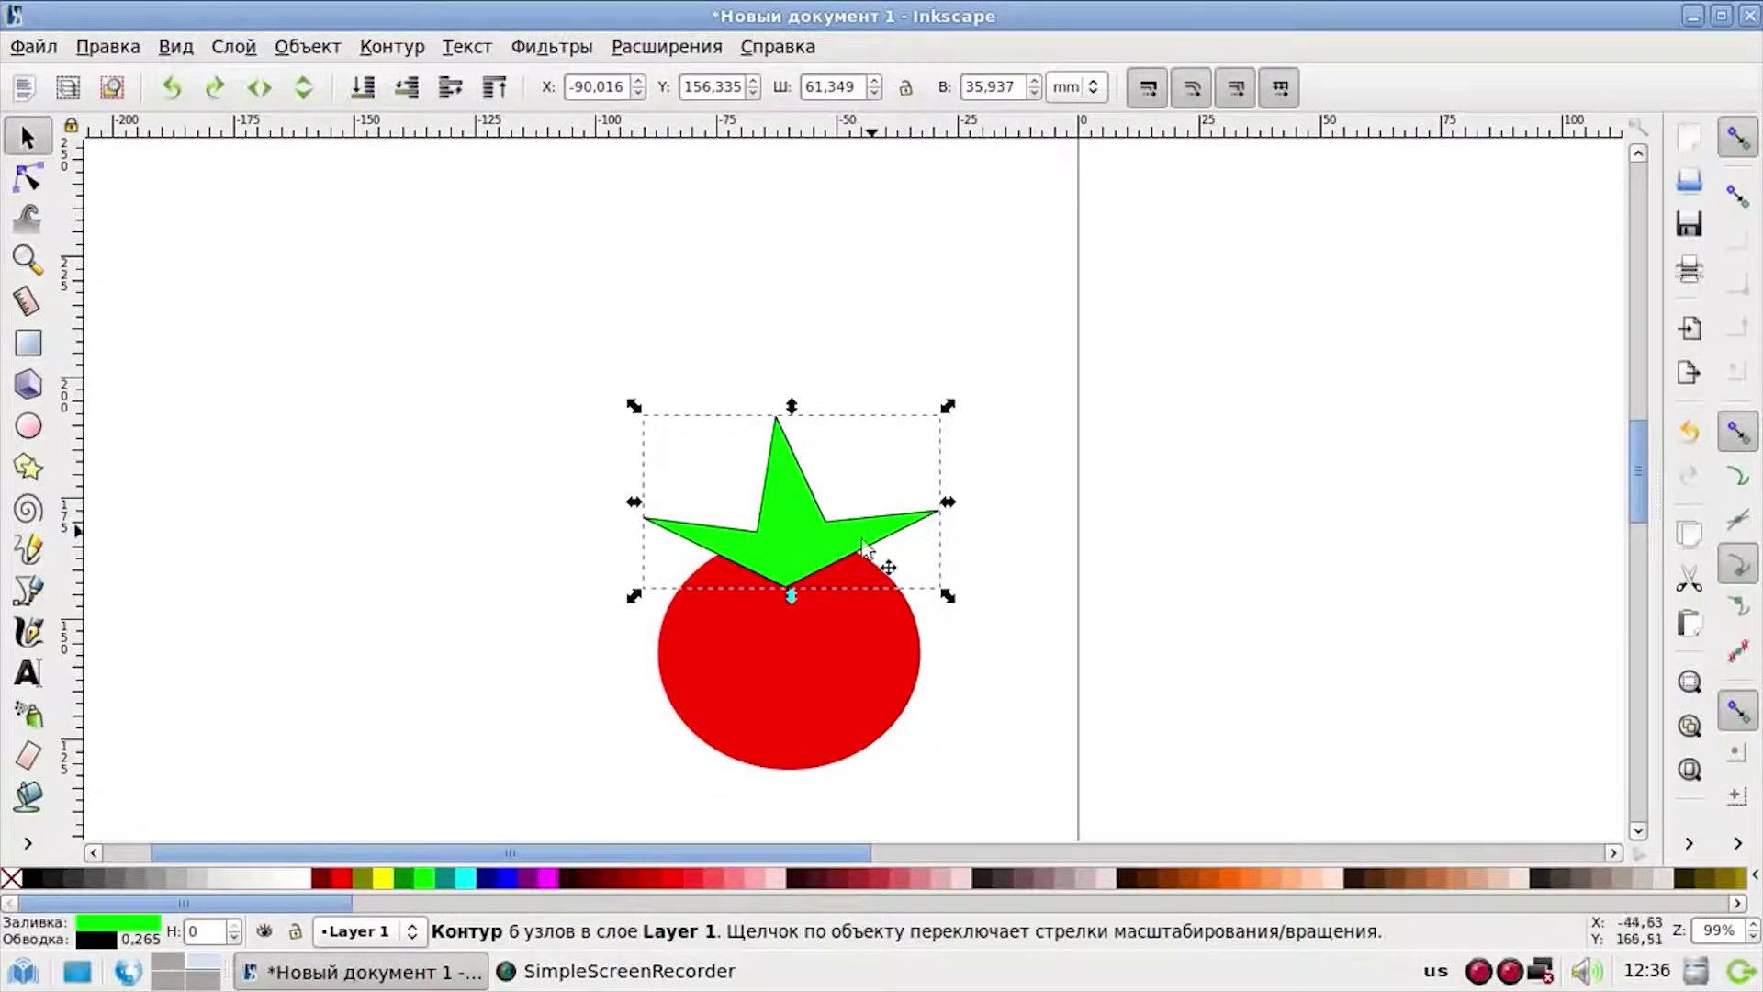
scroll(982, 507, down, 3)
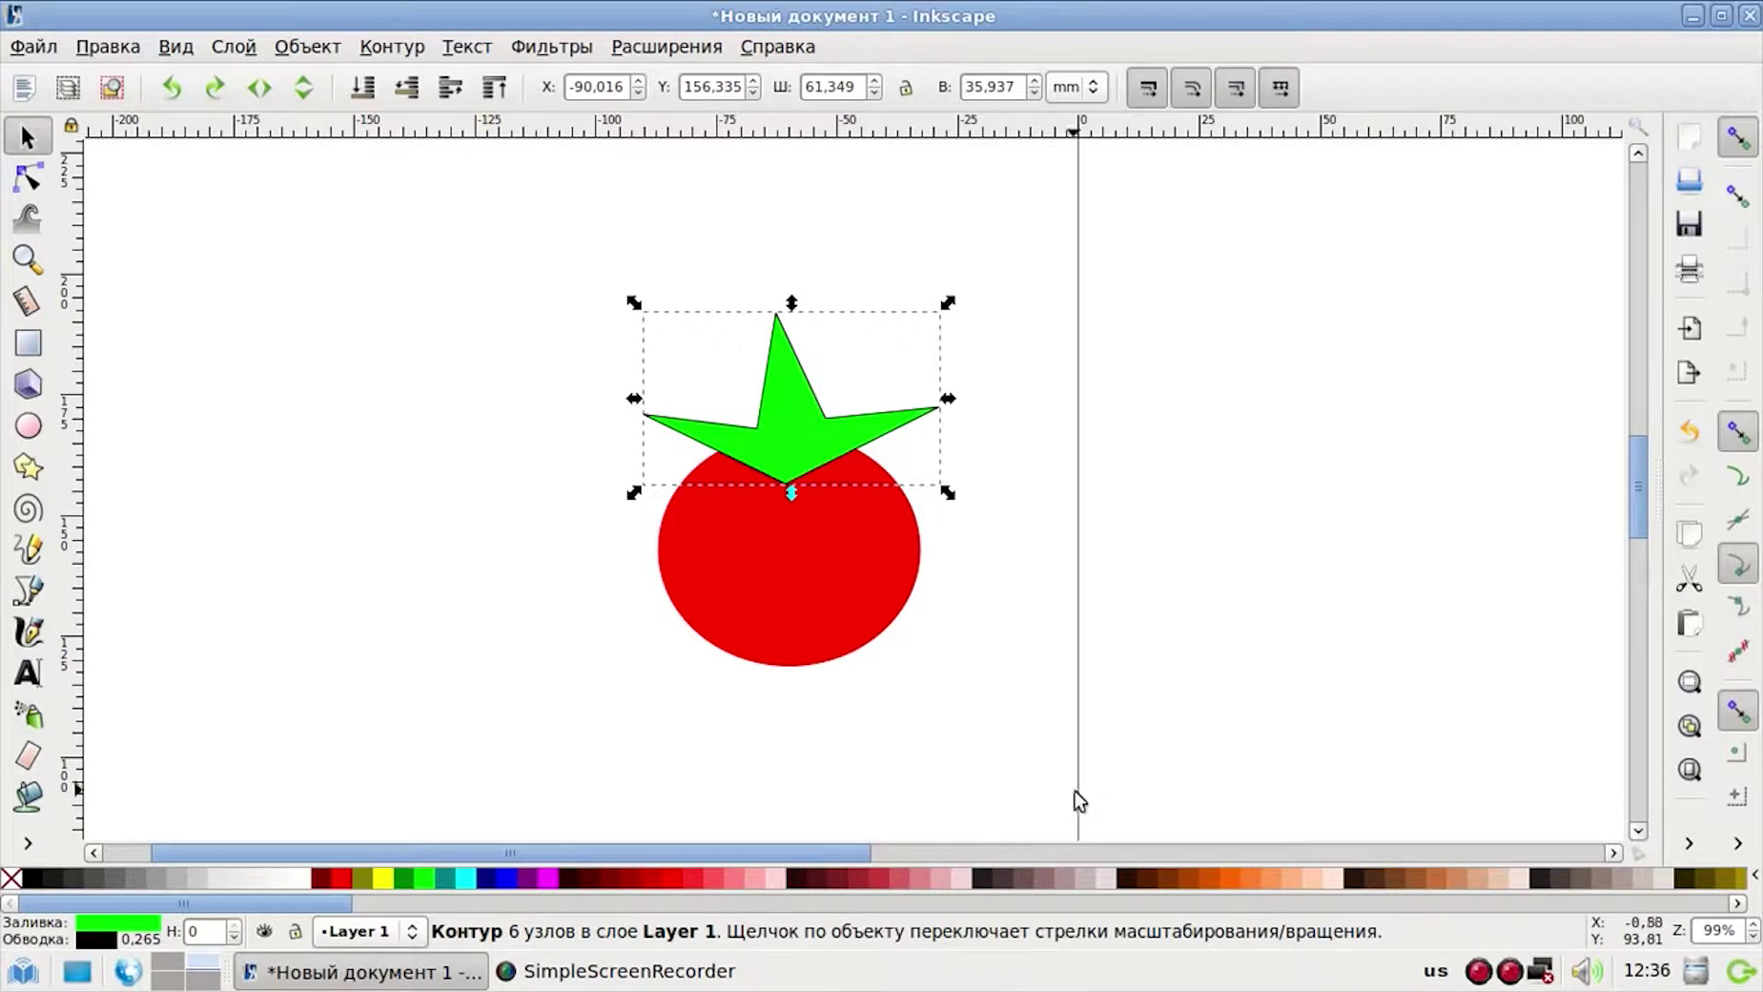
click(1165, 570)
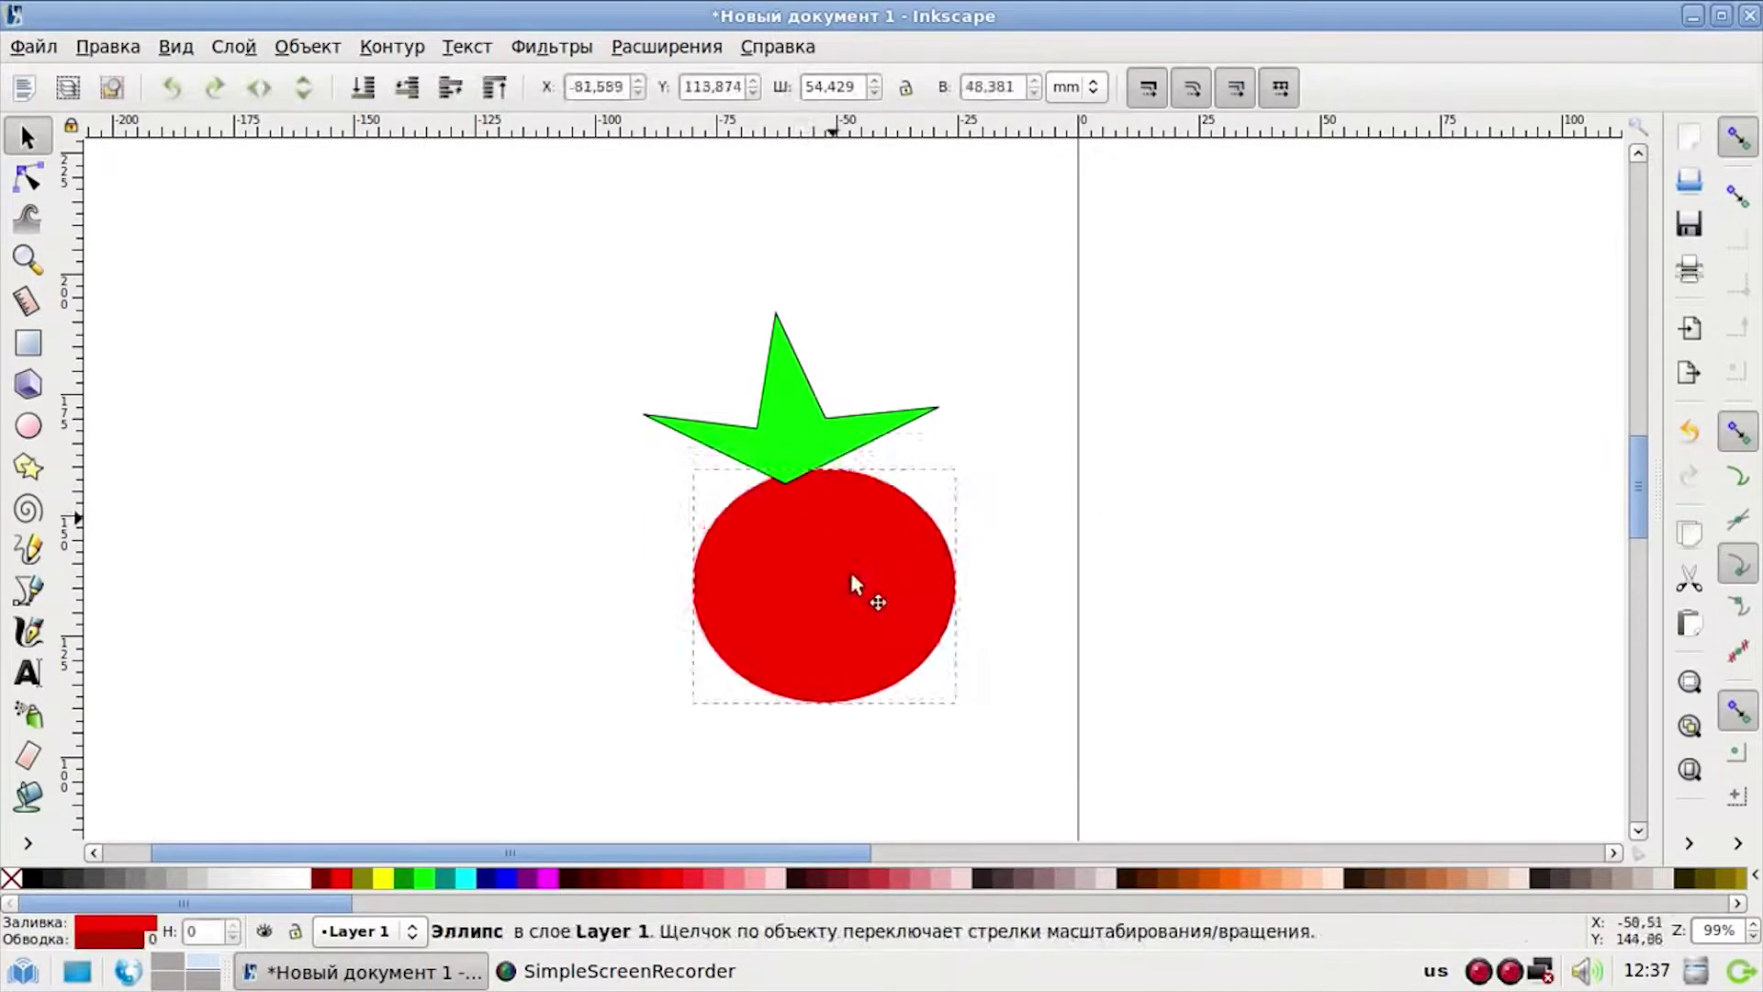
- Move the red tomato body down-right, then back under the leaf
drag(796, 515, 913, 641)
mouse_move(934, 722)
mouse_down()
mouse_move(812, 558)
mouse_move(815, 576)
mouse_up()
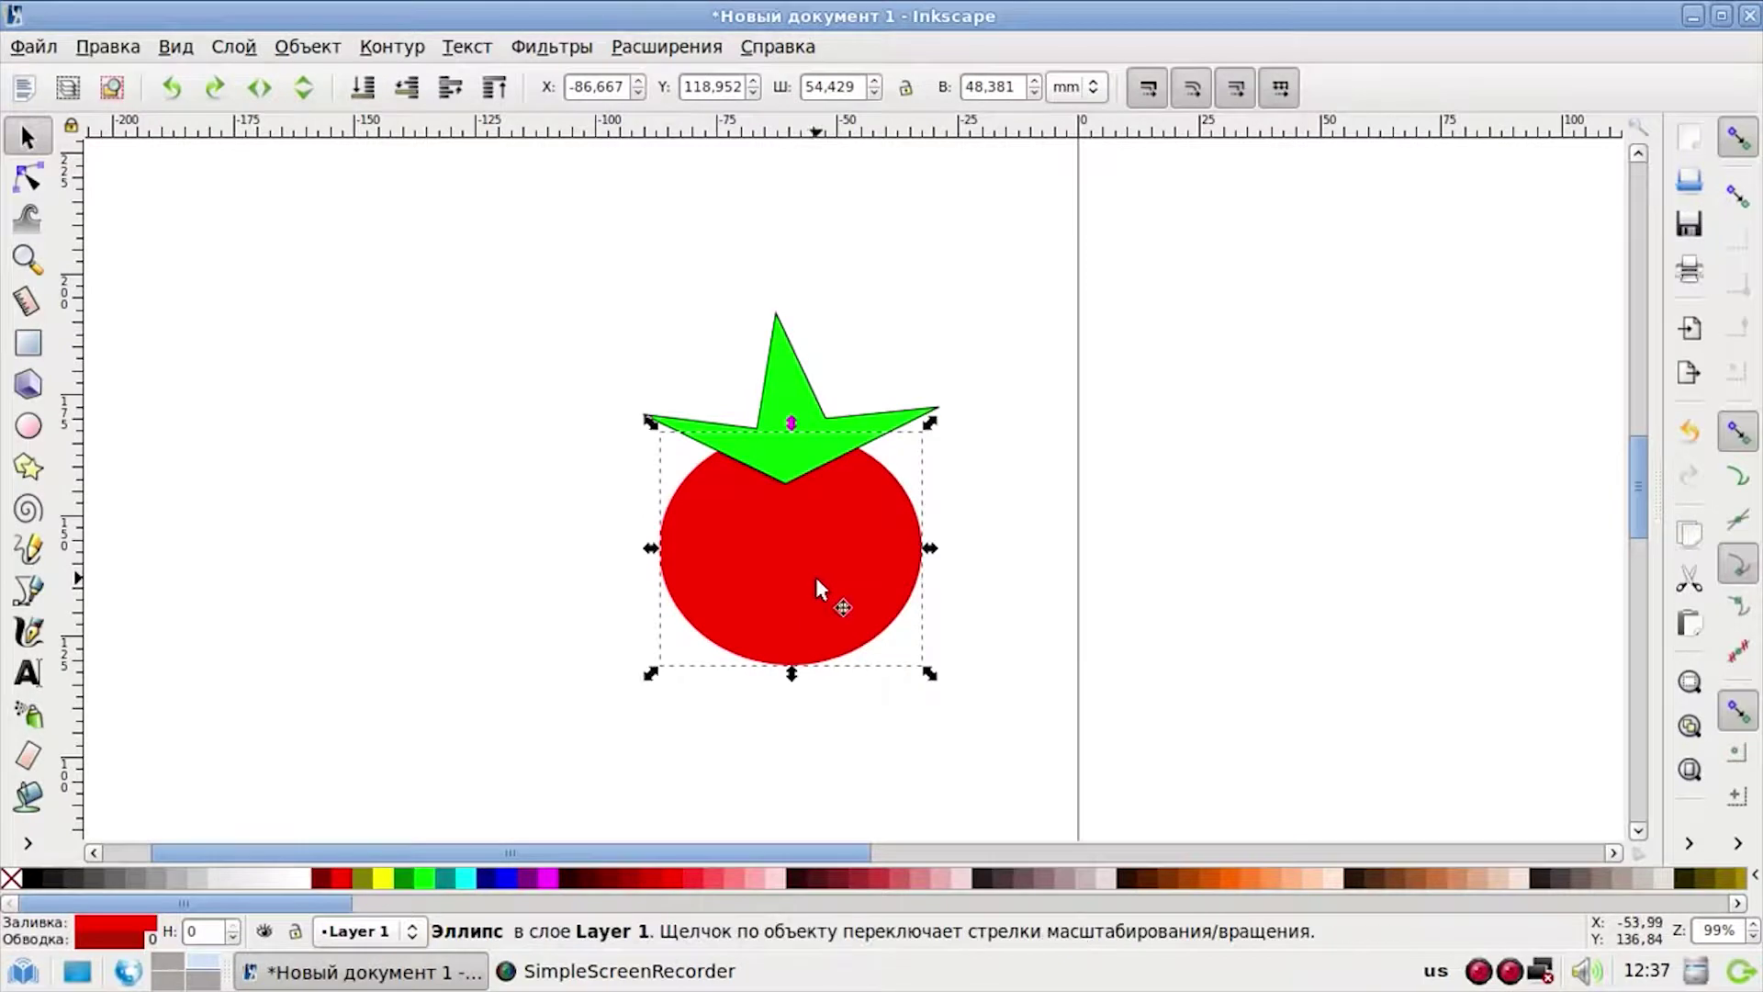
click(1115, 444)
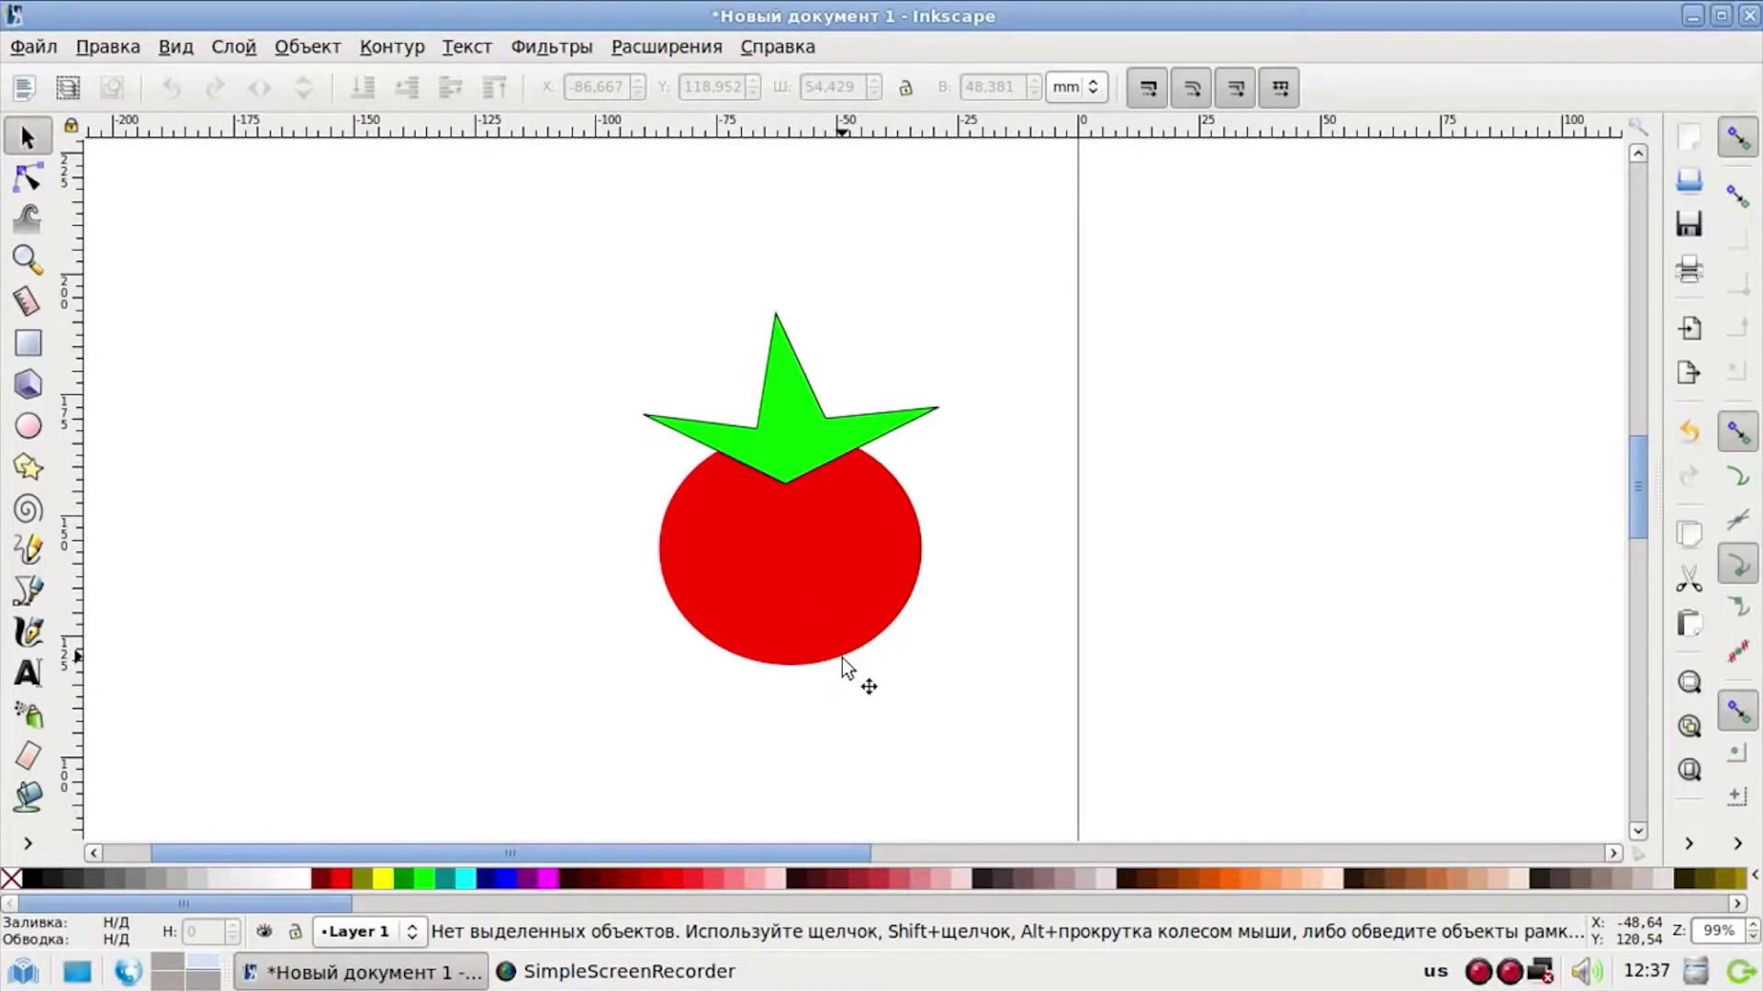
- Select the red tomato body and the green leaf together
click(753, 606)
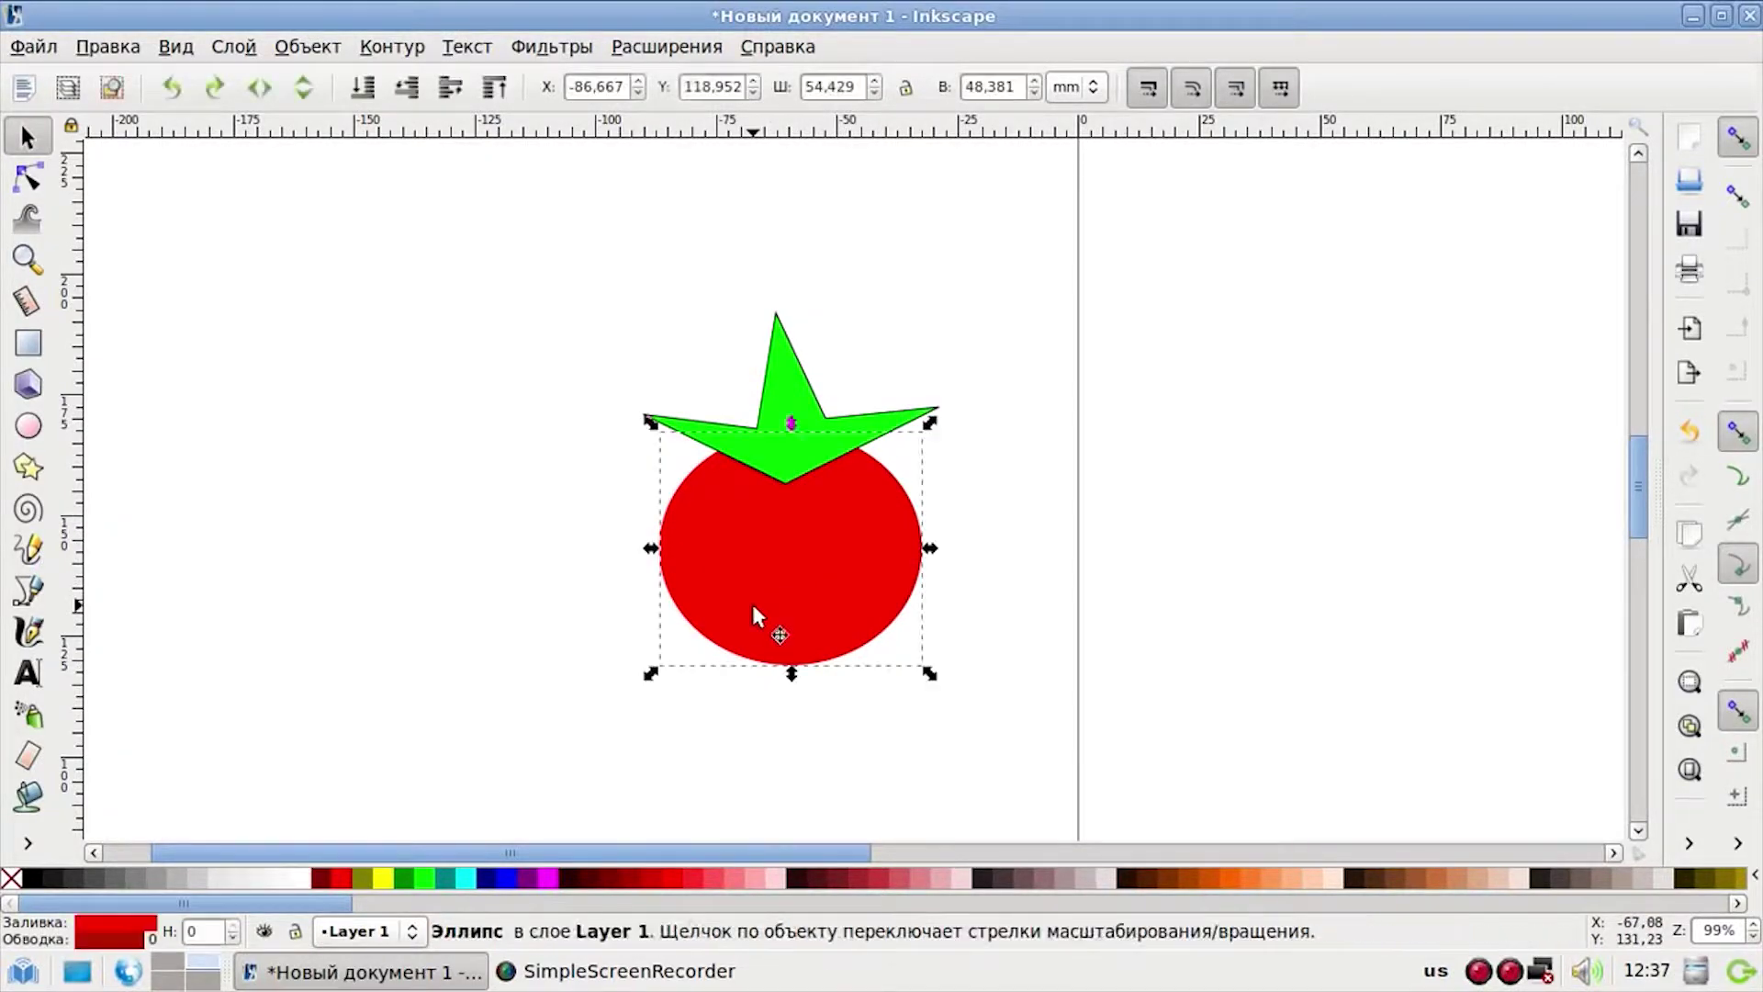
key(ctrl)
ctrl+click(787, 401)
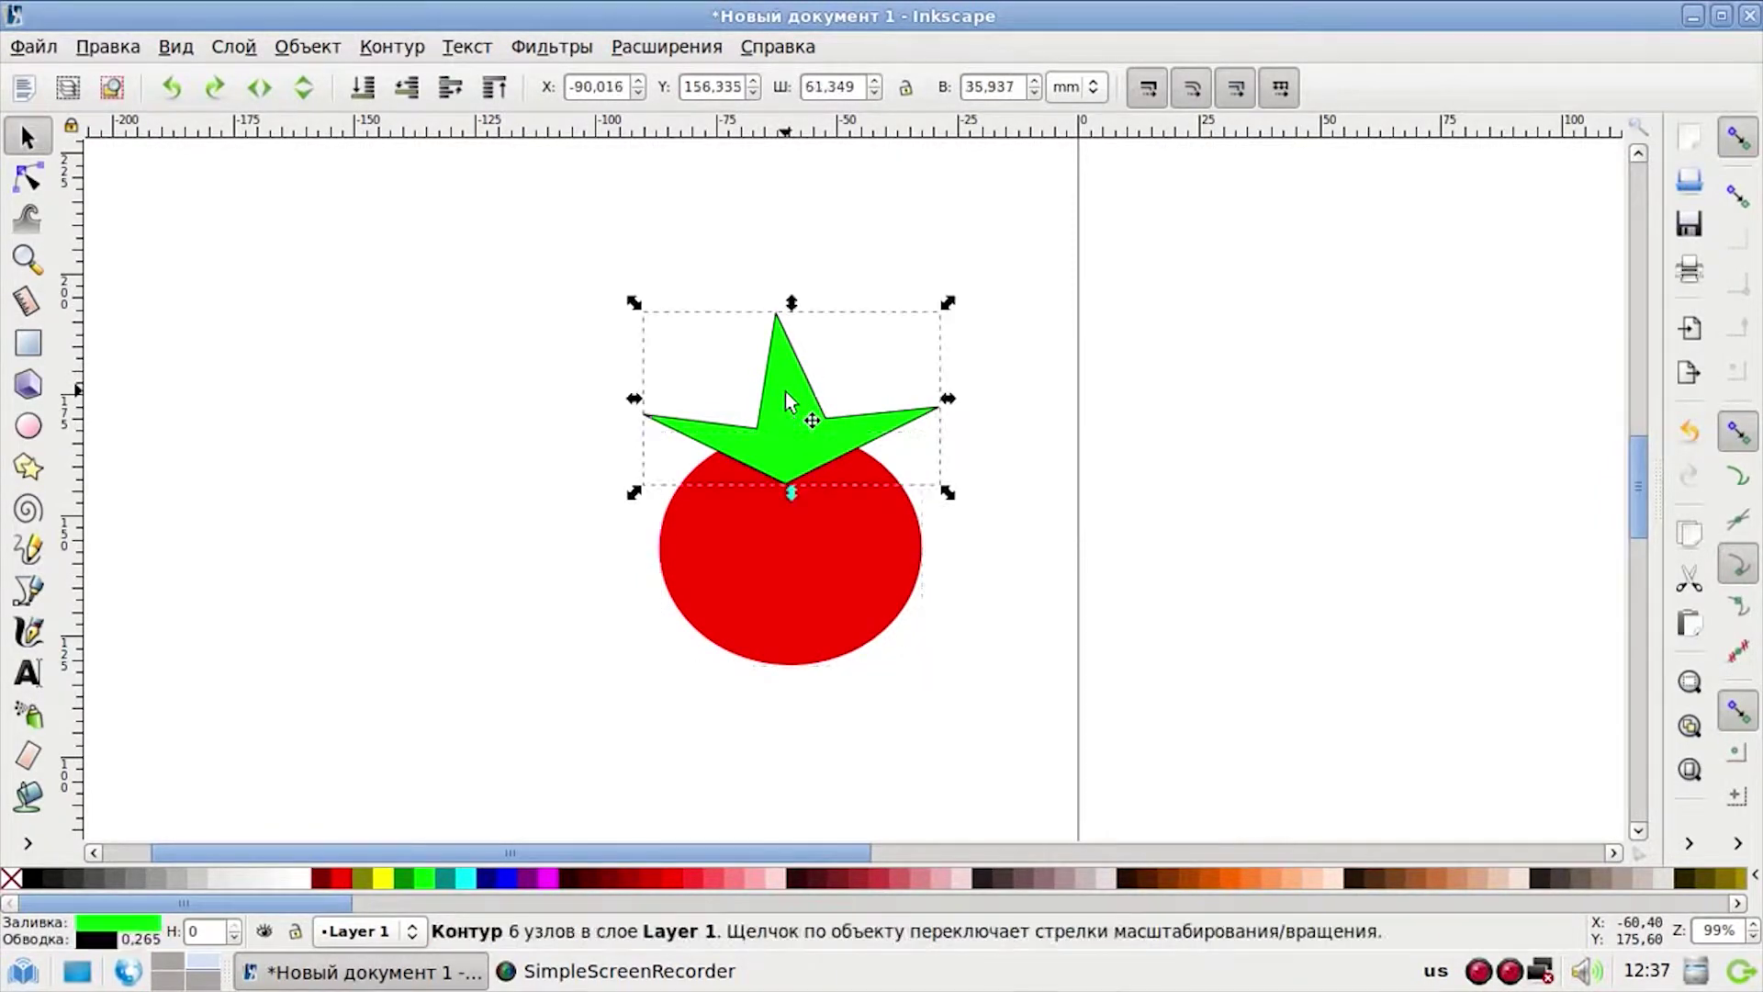
shift+click(757, 599)
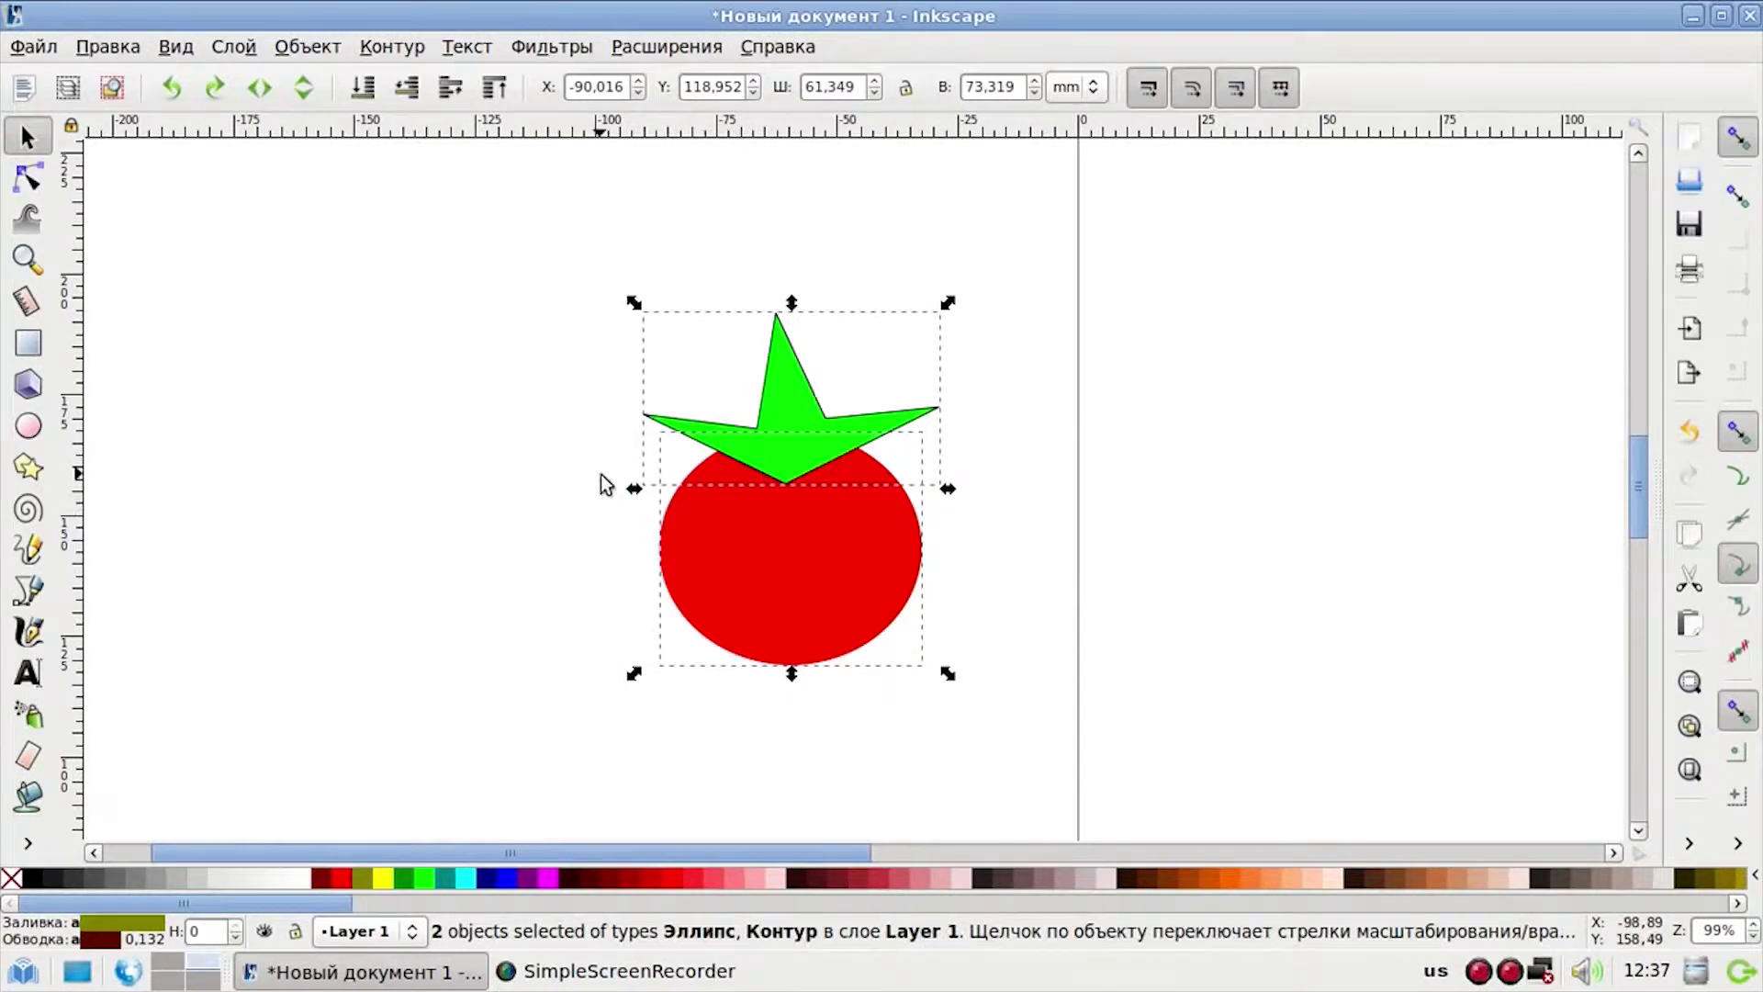
click(557, 483)
mouse_move(554, 229)
mouse_down()
mouse_move(822, 588)
mouse_move(1027, 731)
mouse_up()
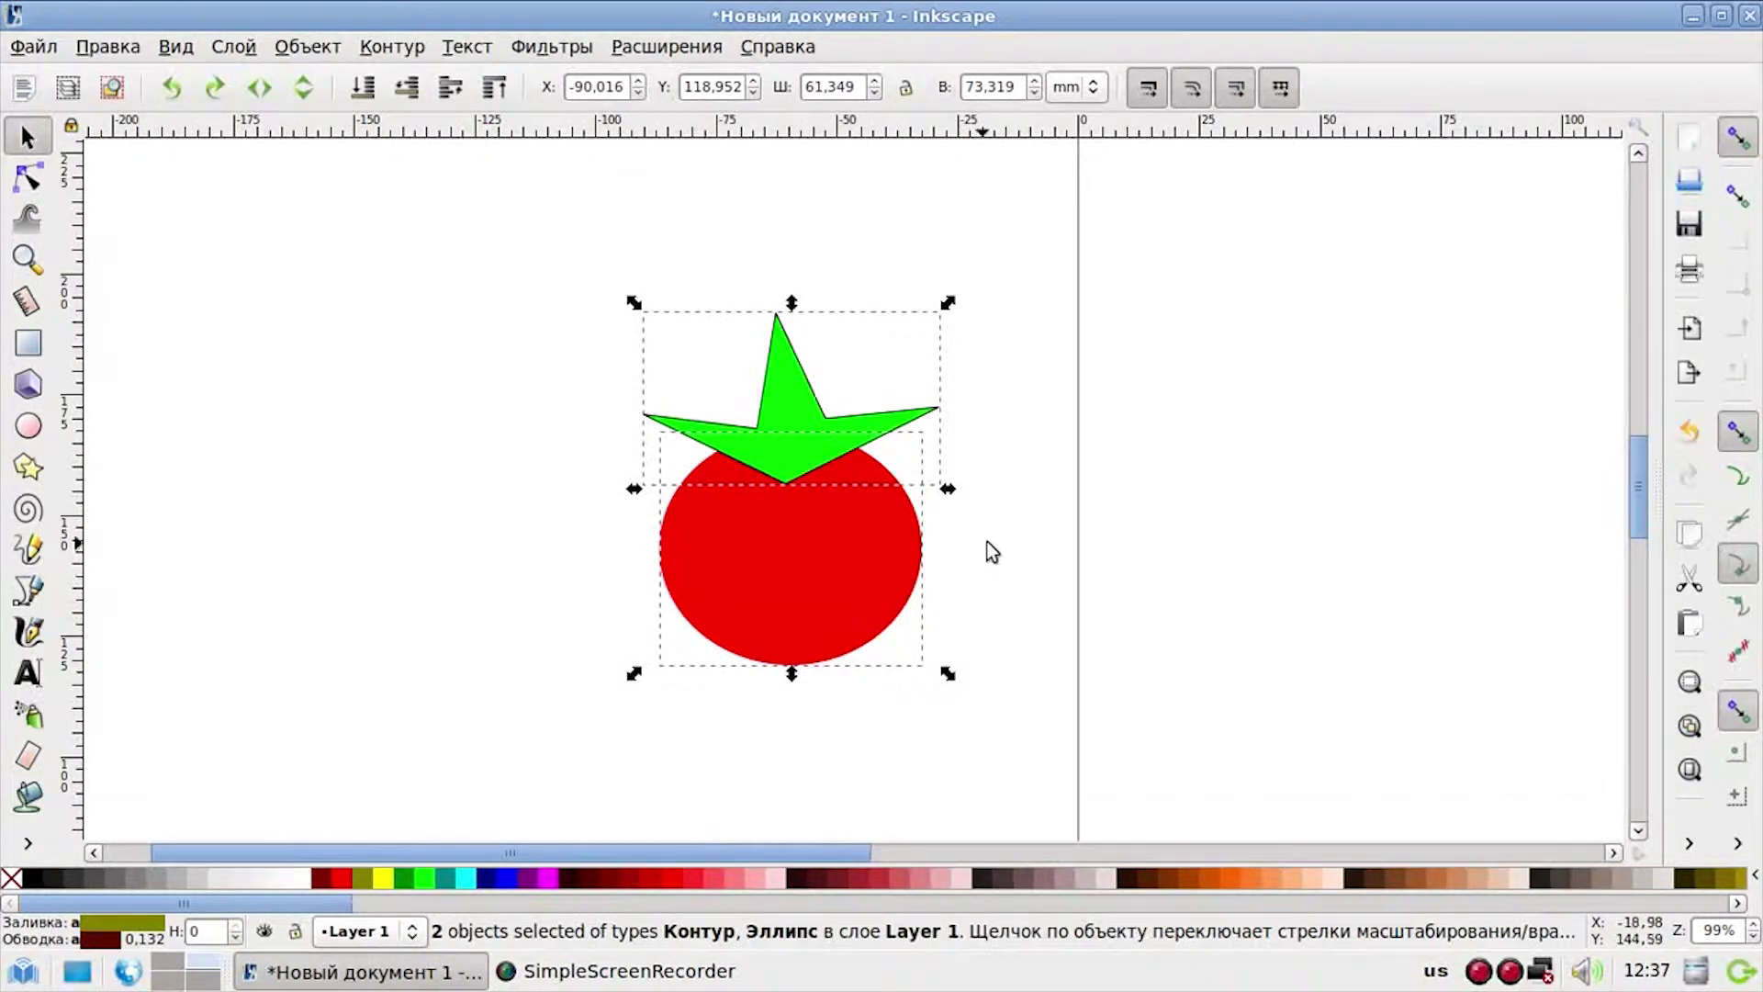
click(571, 227)
drag(571, 228, 1015, 656)
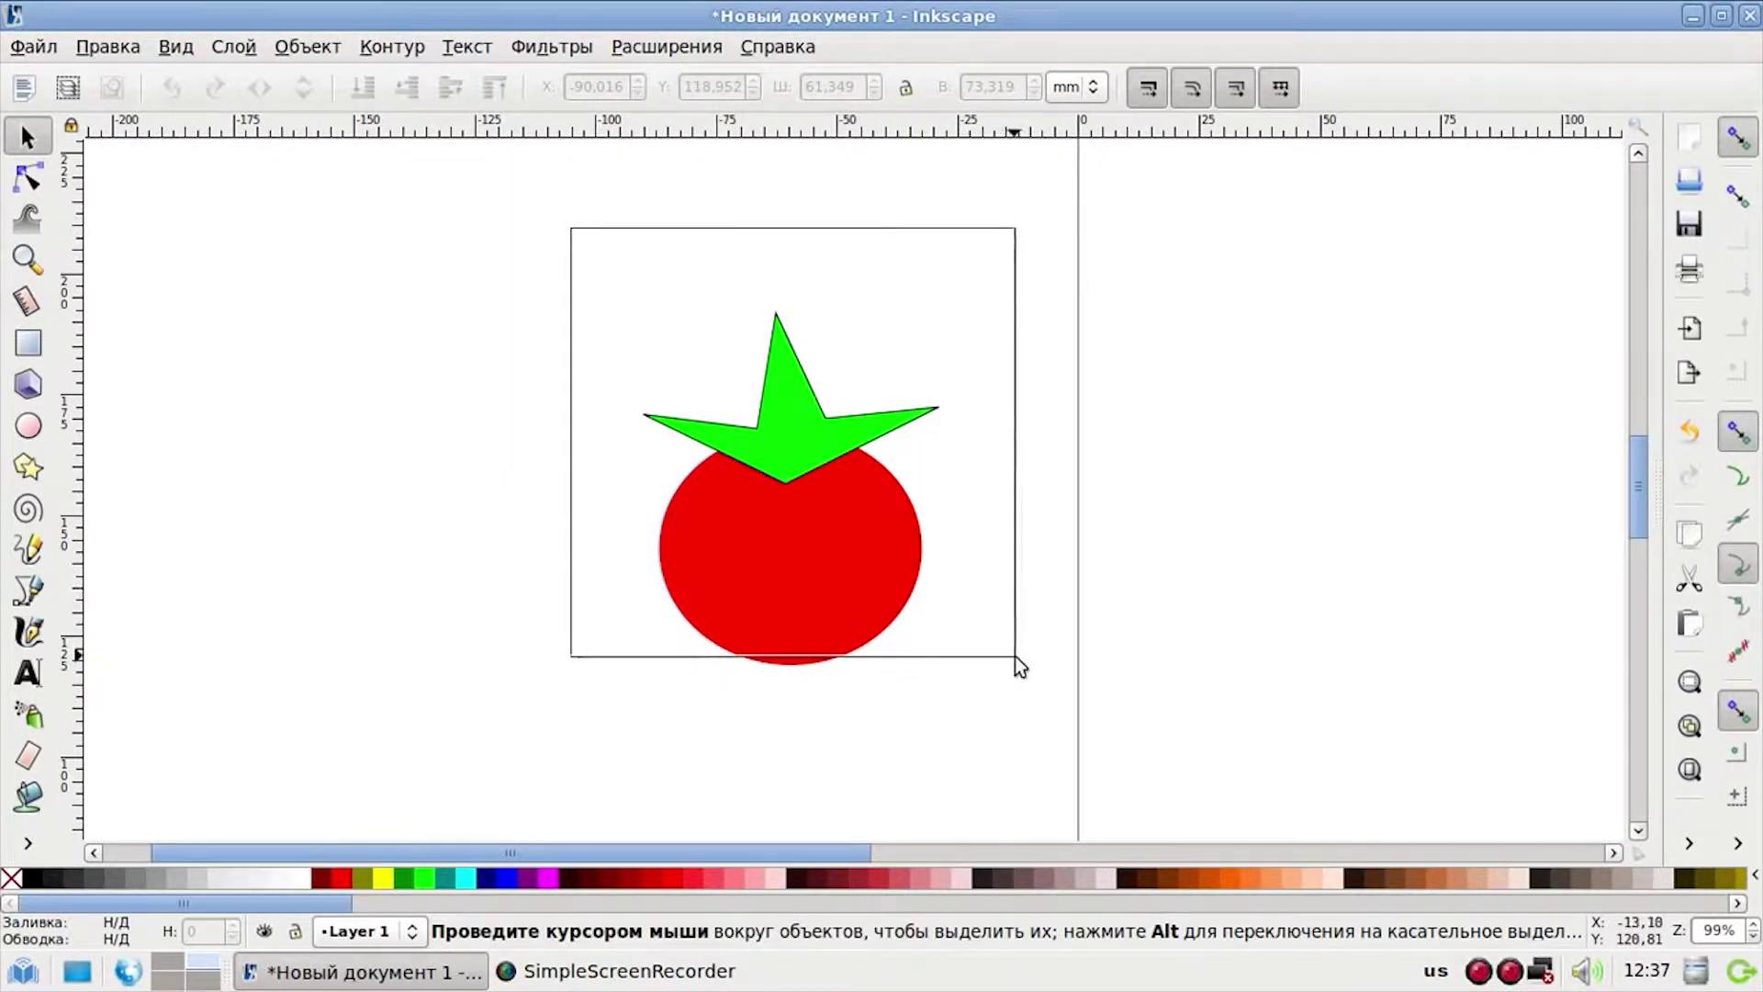
drag(1016, 656, 1013, 658)
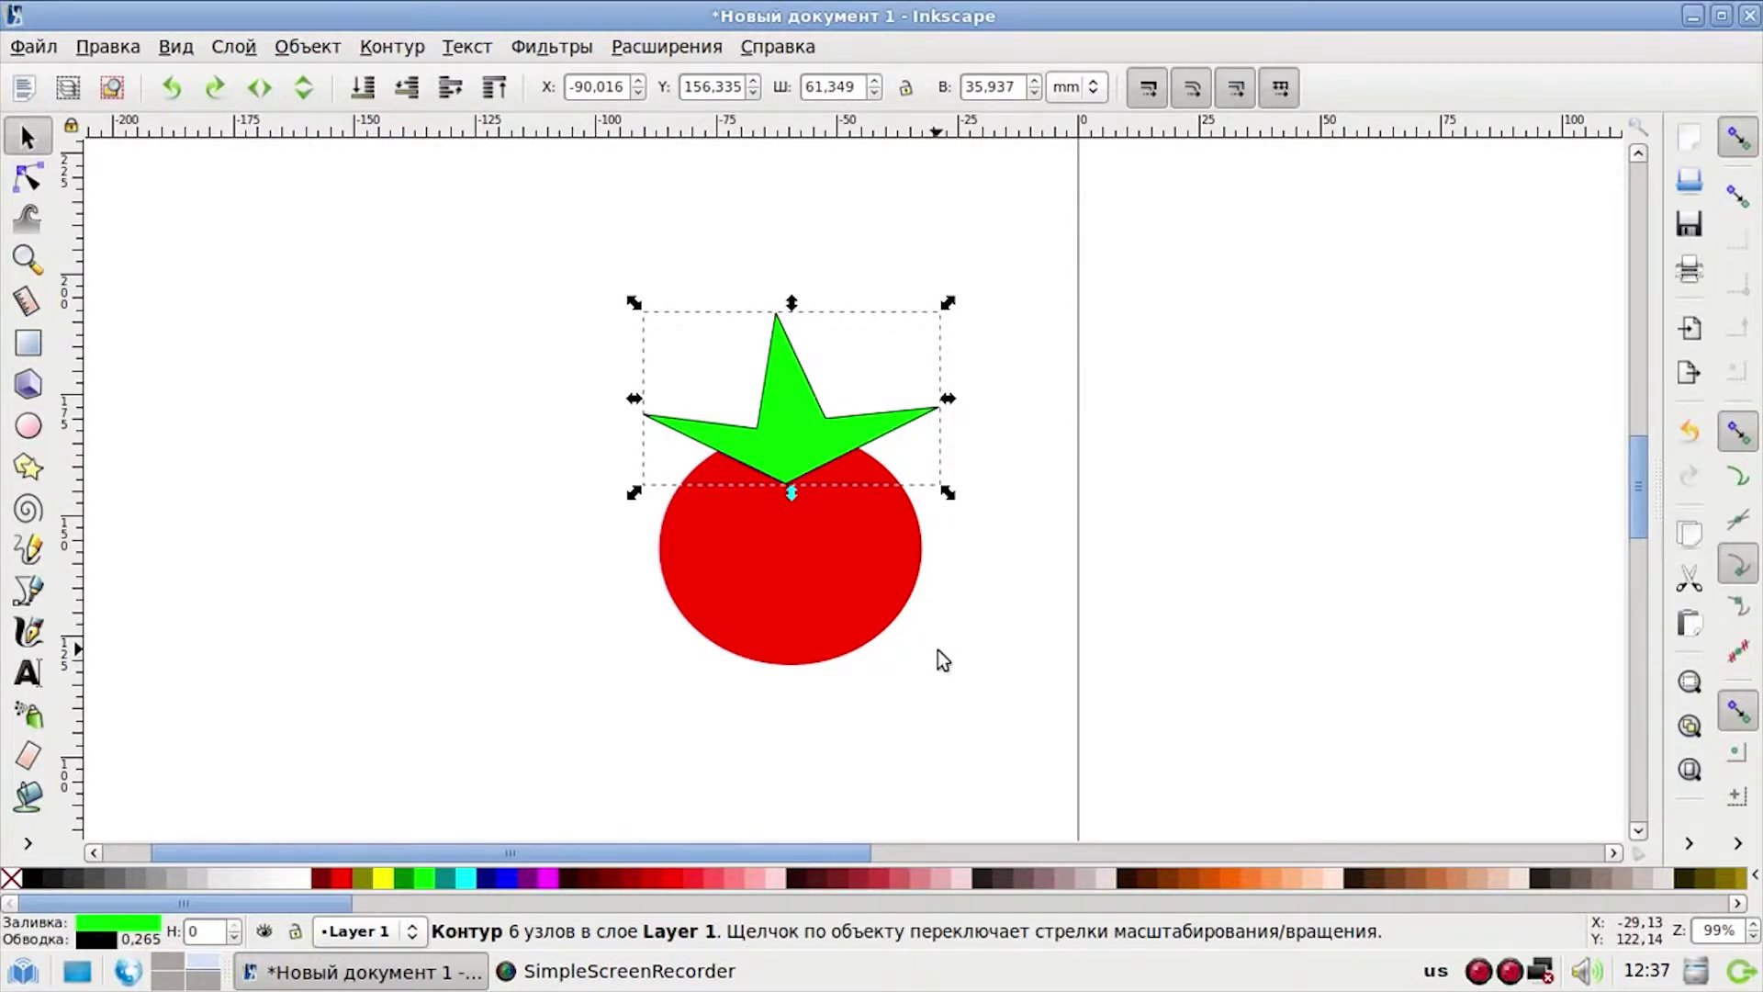
drag(570, 207, 1060, 721)
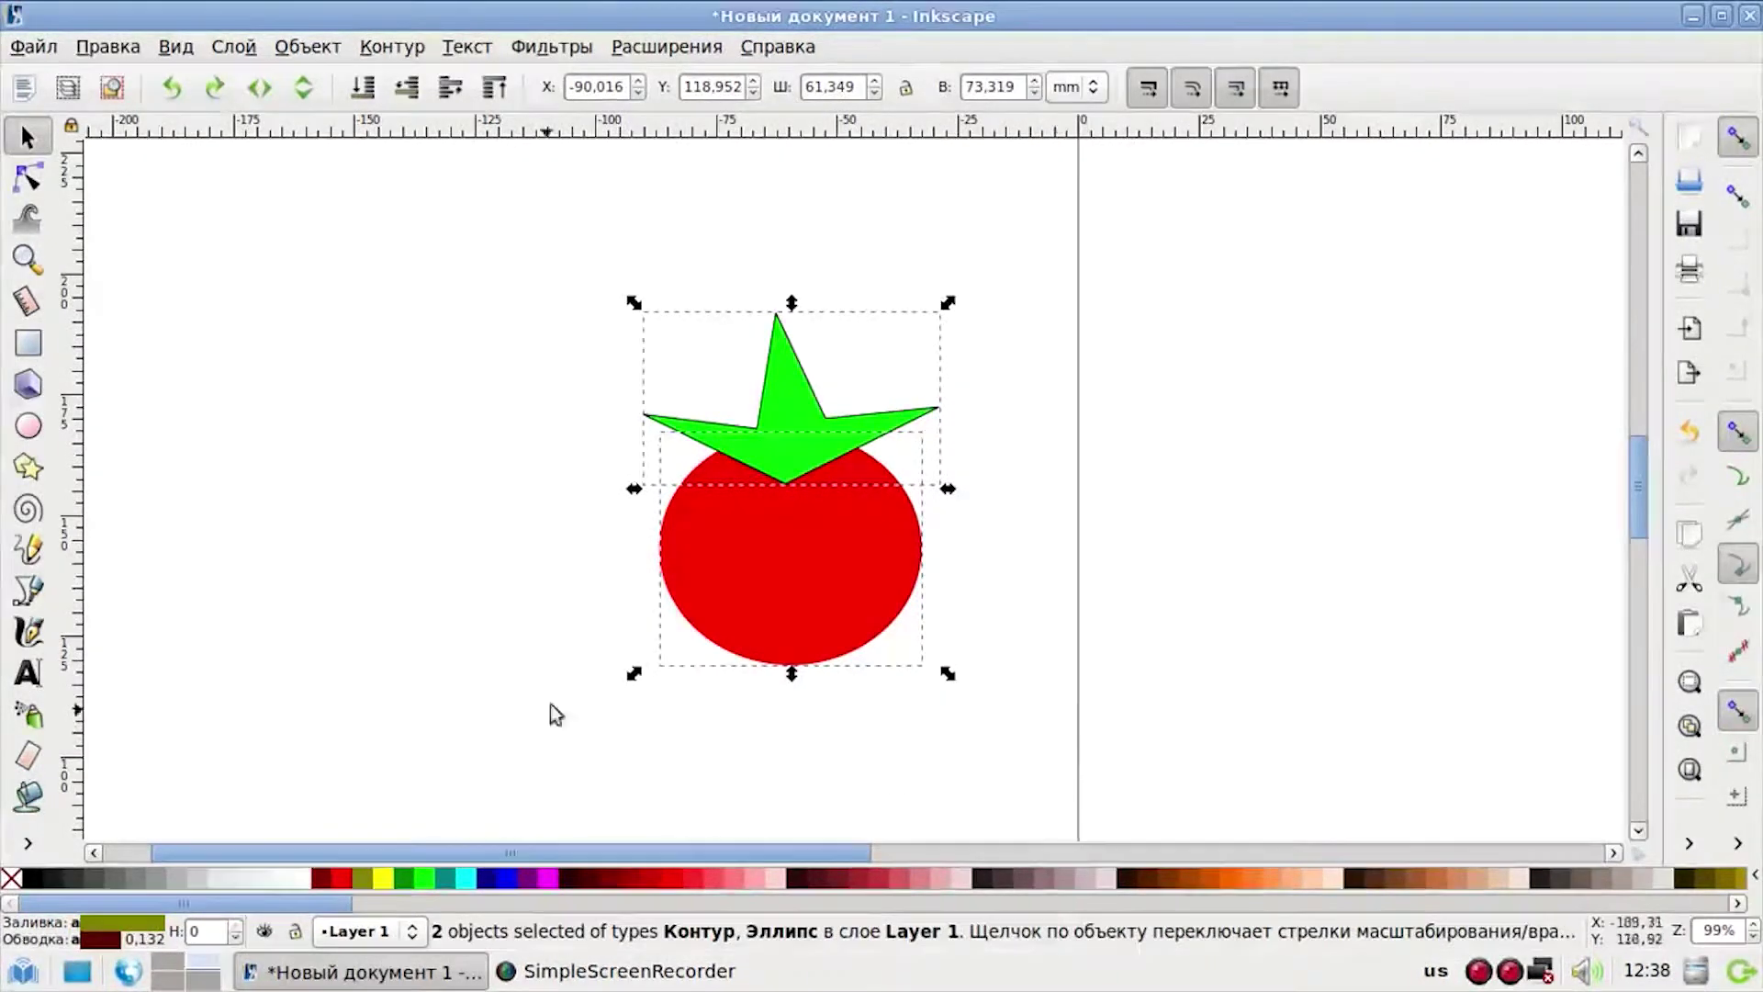
- Group the leaf and tomato body and drag the group further left
click(306, 47)
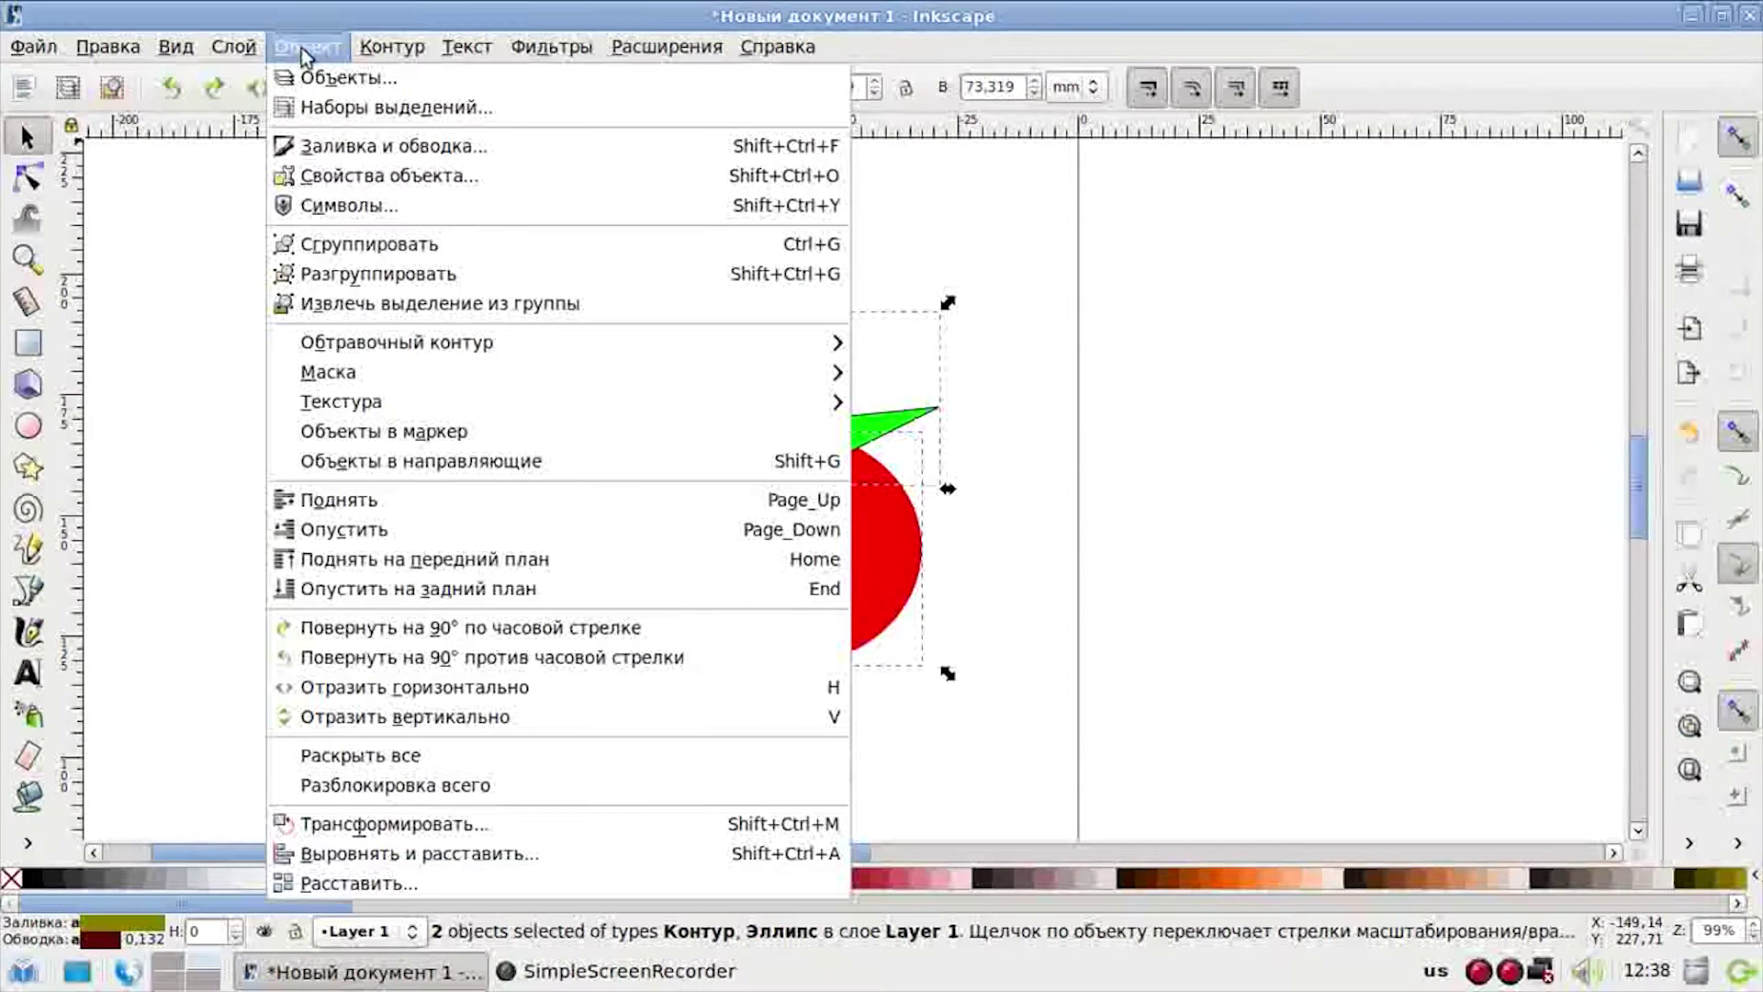
click(343, 260)
click(1026, 595)
mouse_move(860, 585)
mouse_down()
mouse_move(1212, 476)
mouse_move(642, 551)
mouse_up()
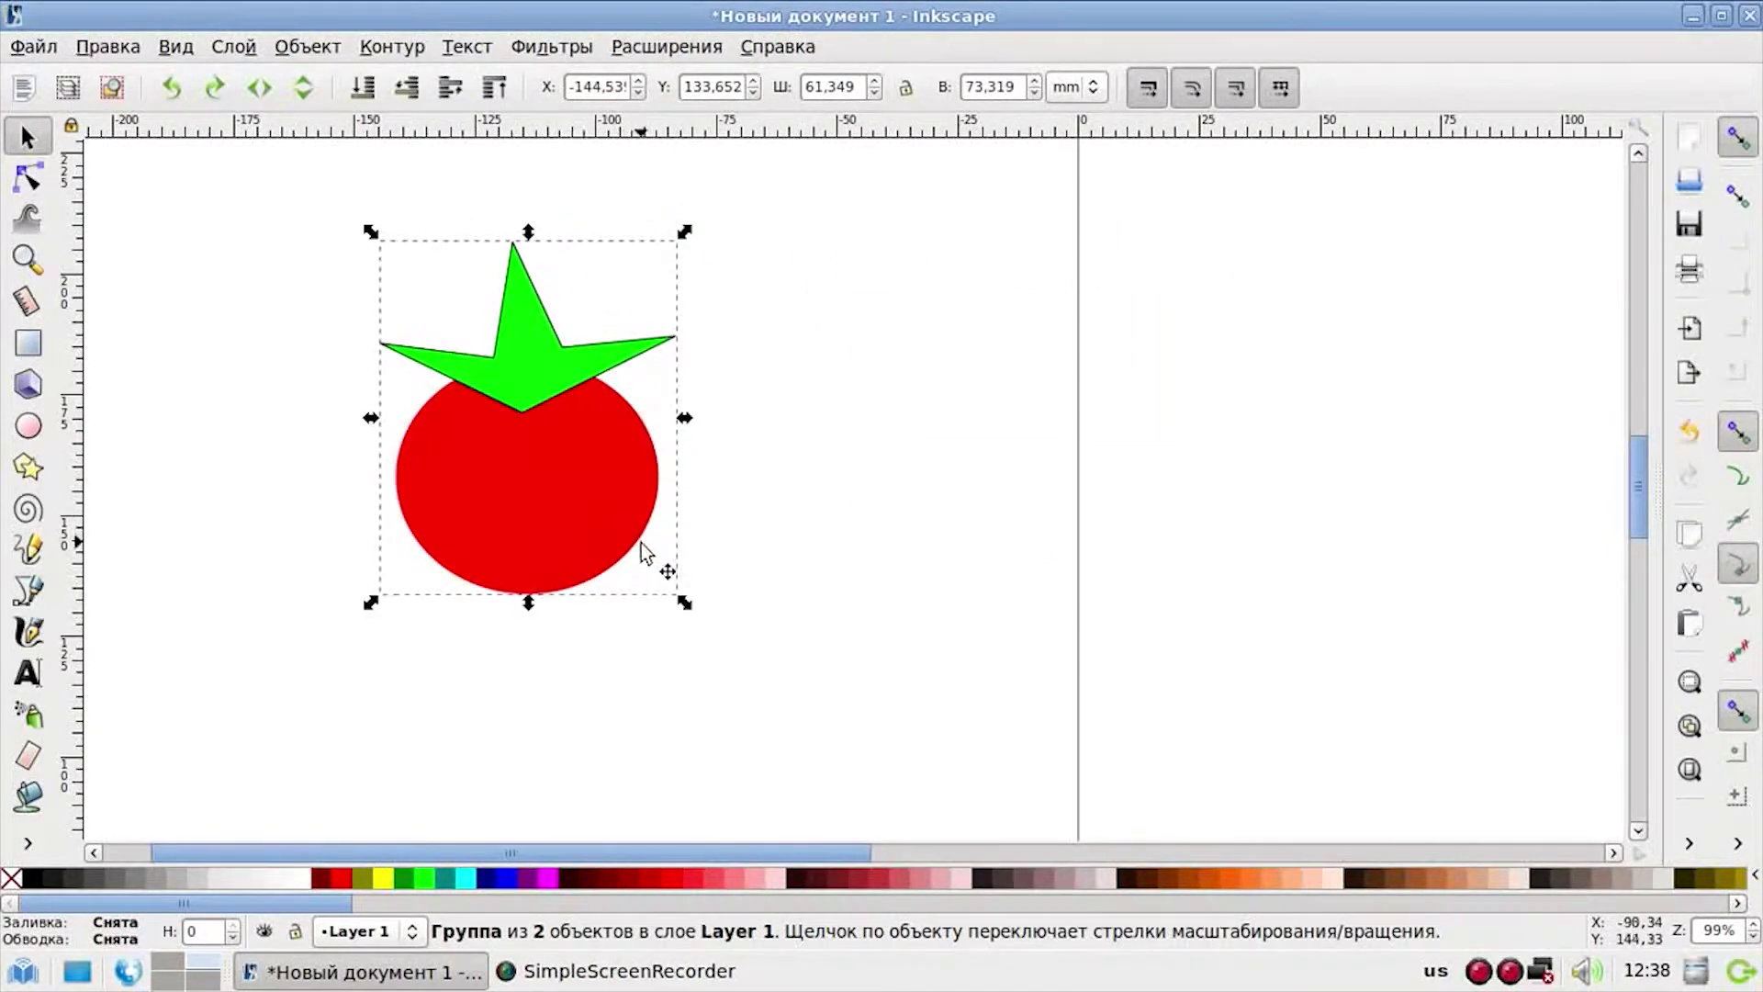
- Ungroup the tomato back into two separate shapes and clear the selection
ctrl+scroll(774, 332, down, 1)
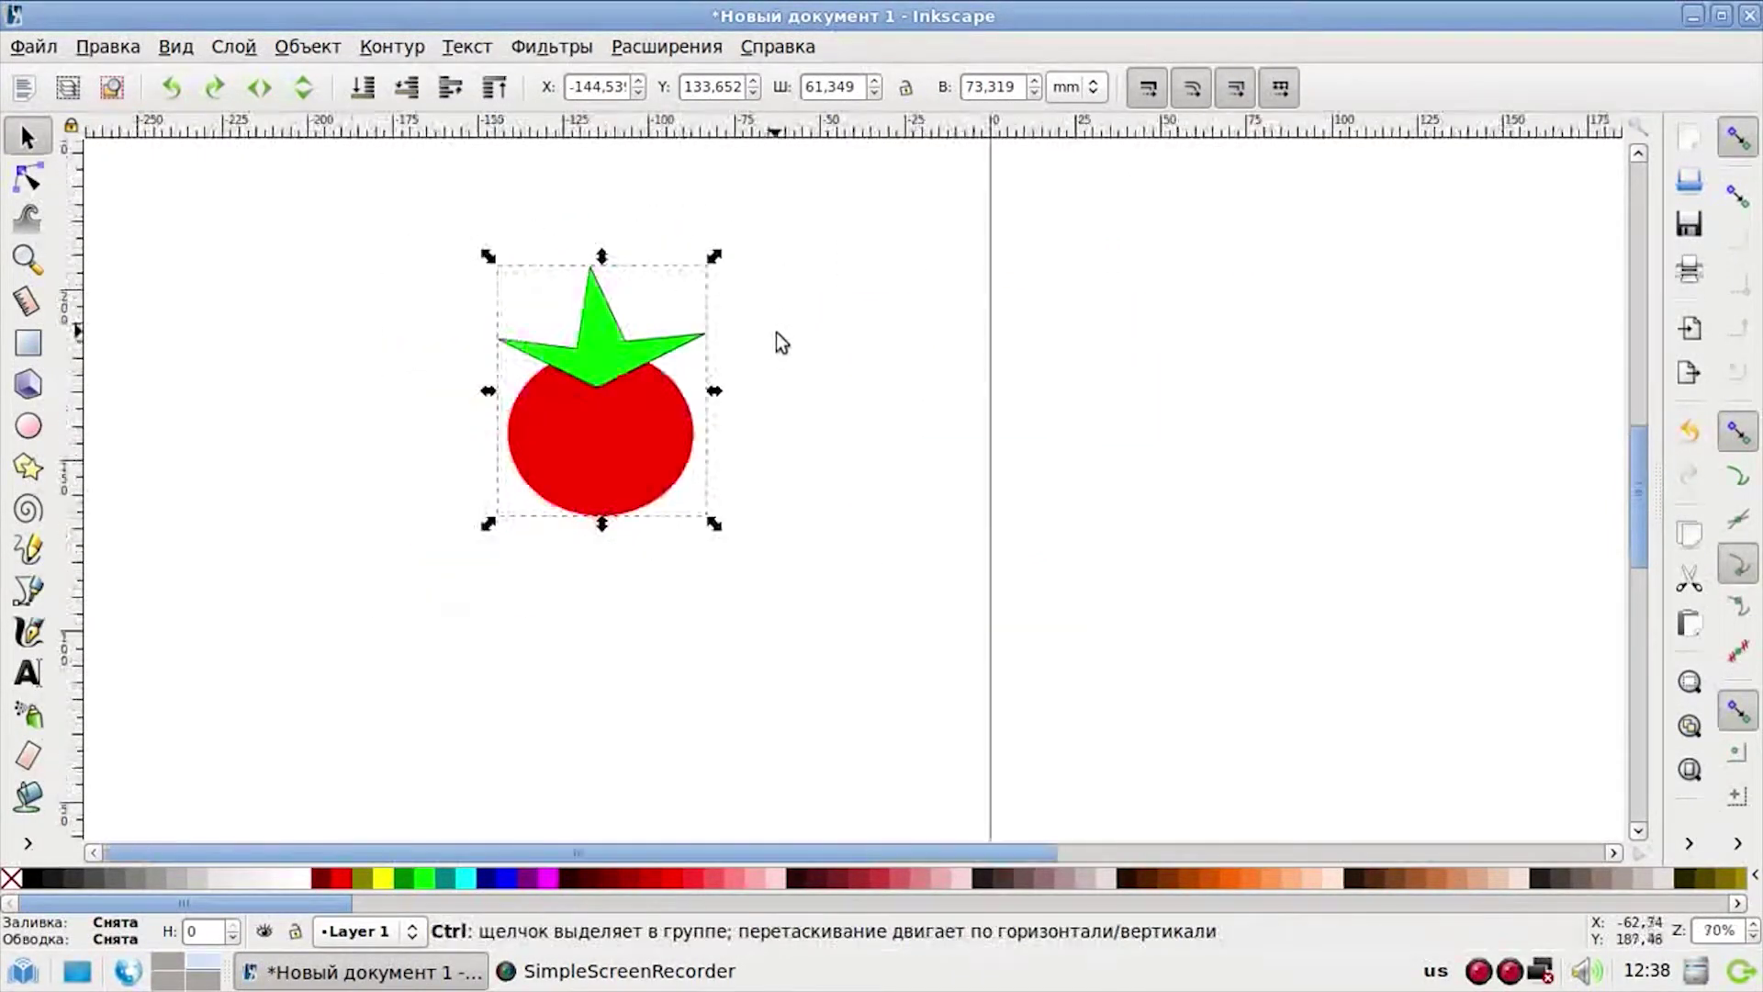
ctrl+scroll(778, 340, down, 1)
ctrl+scroll(773, 341, down, 1)
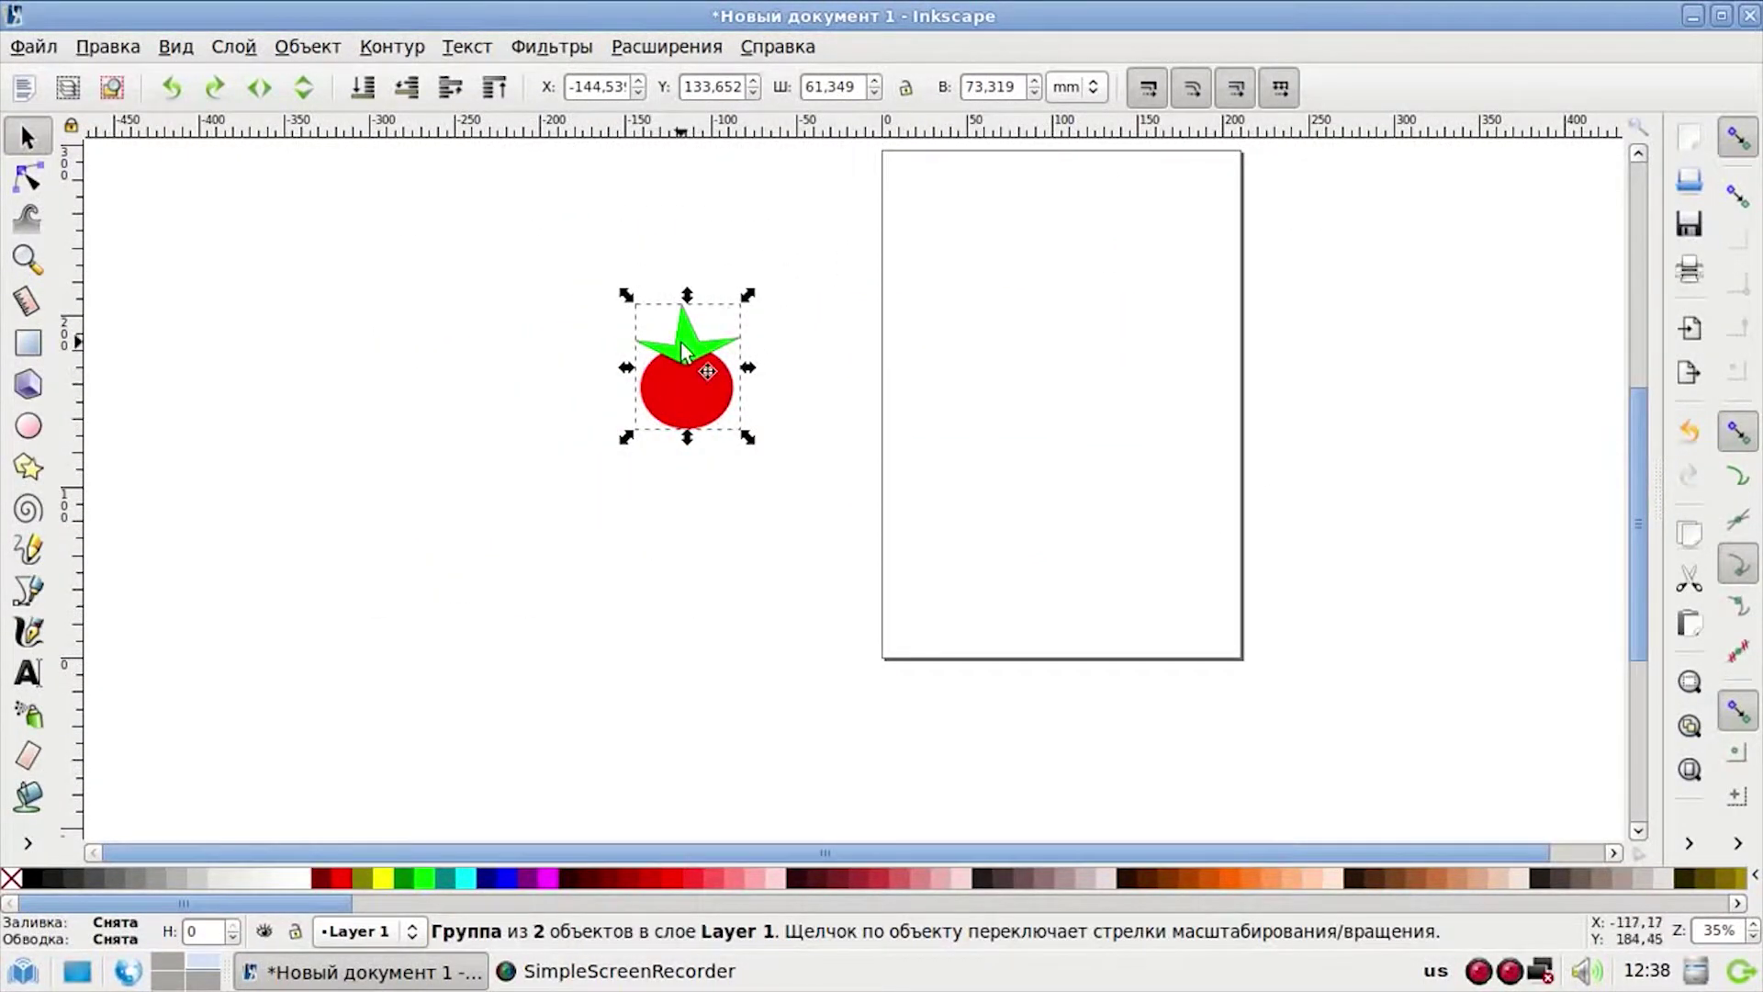
click(704, 506)
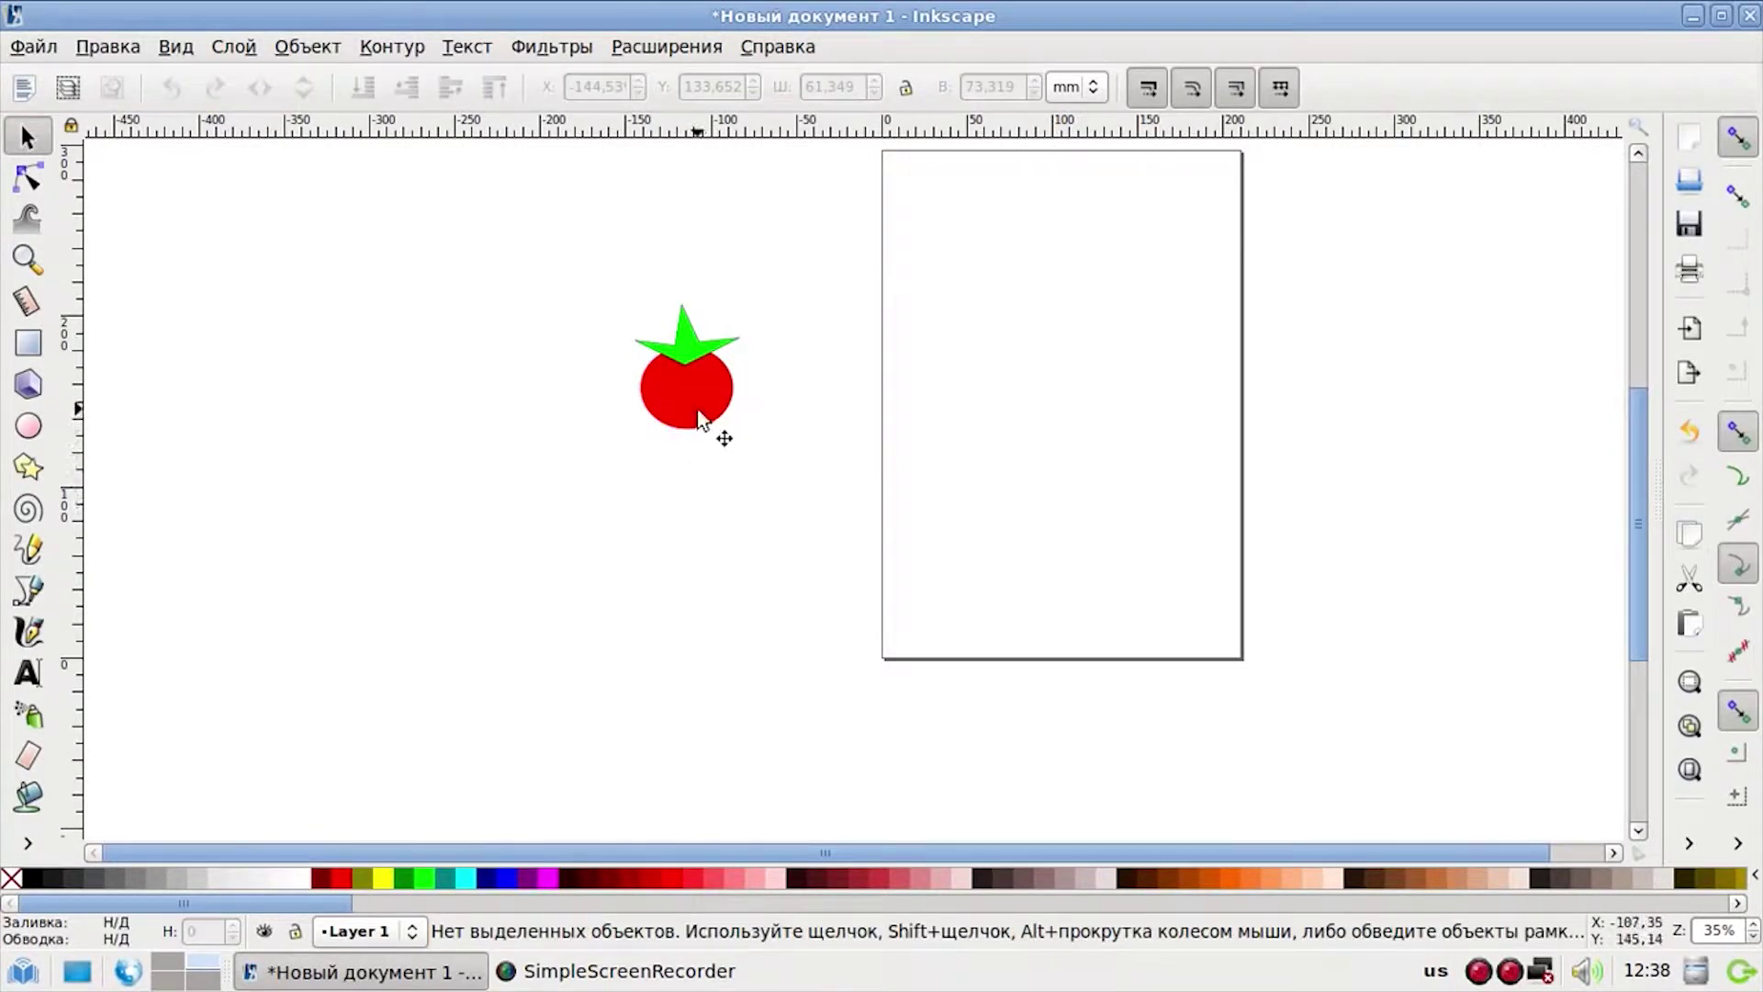
click(698, 415)
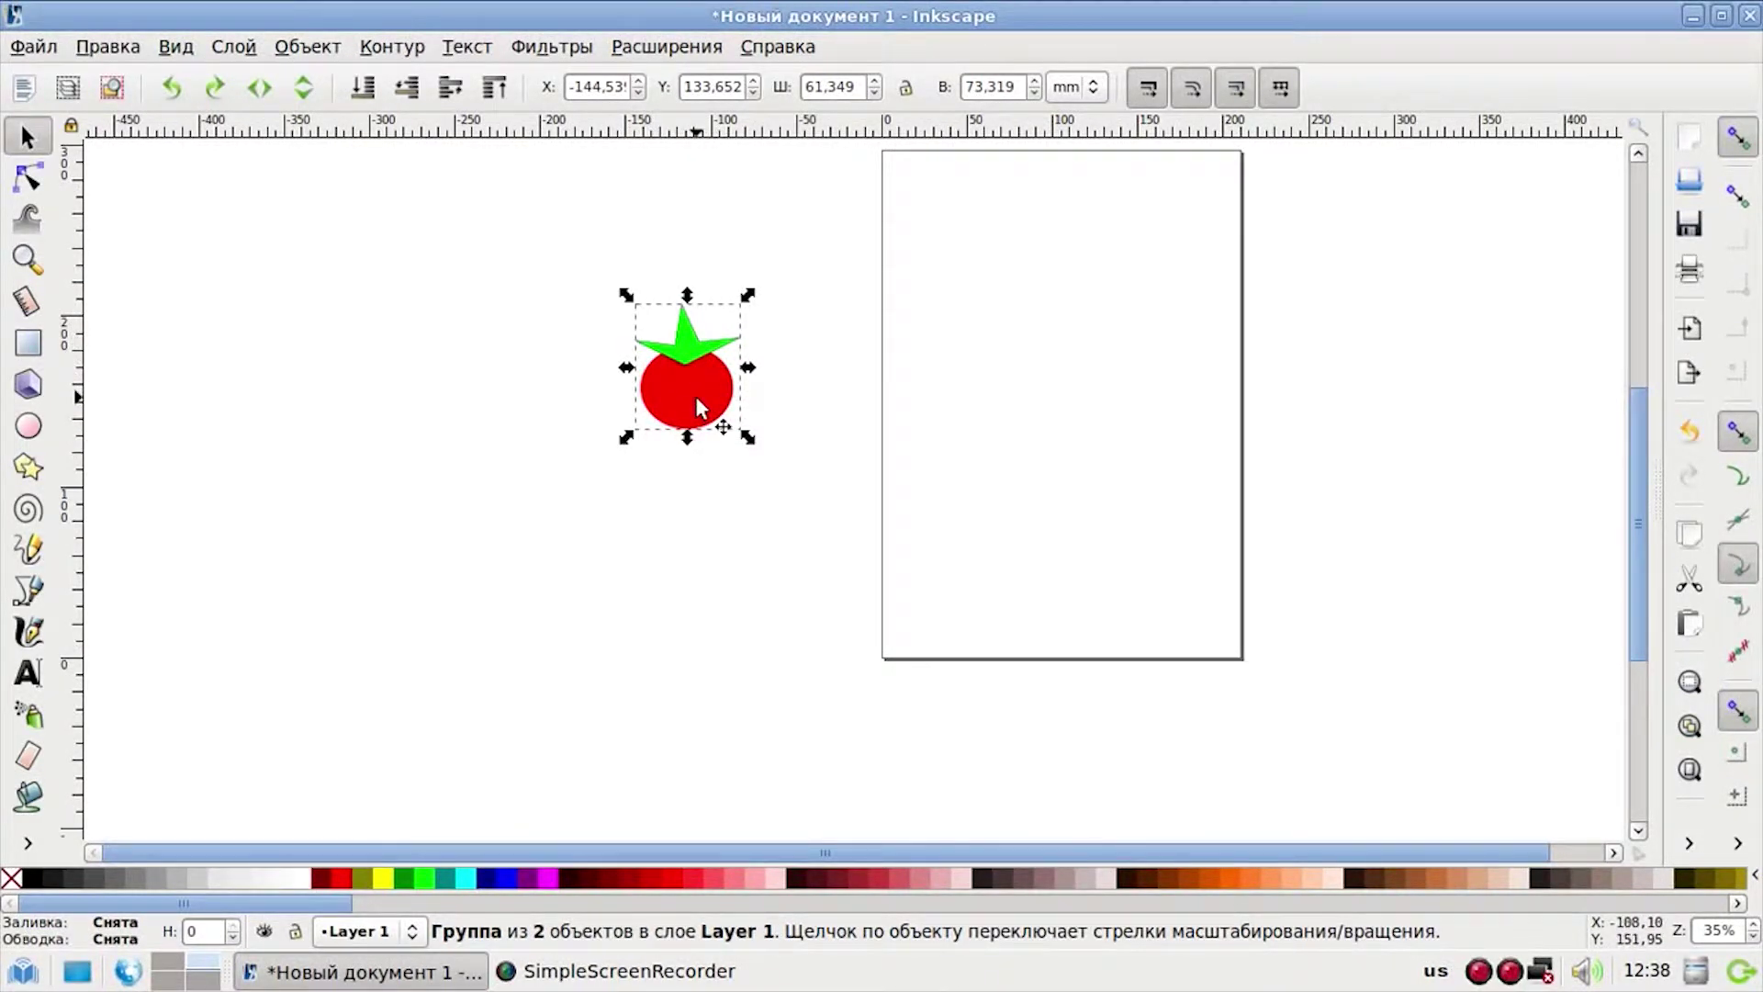
click(286, 44)
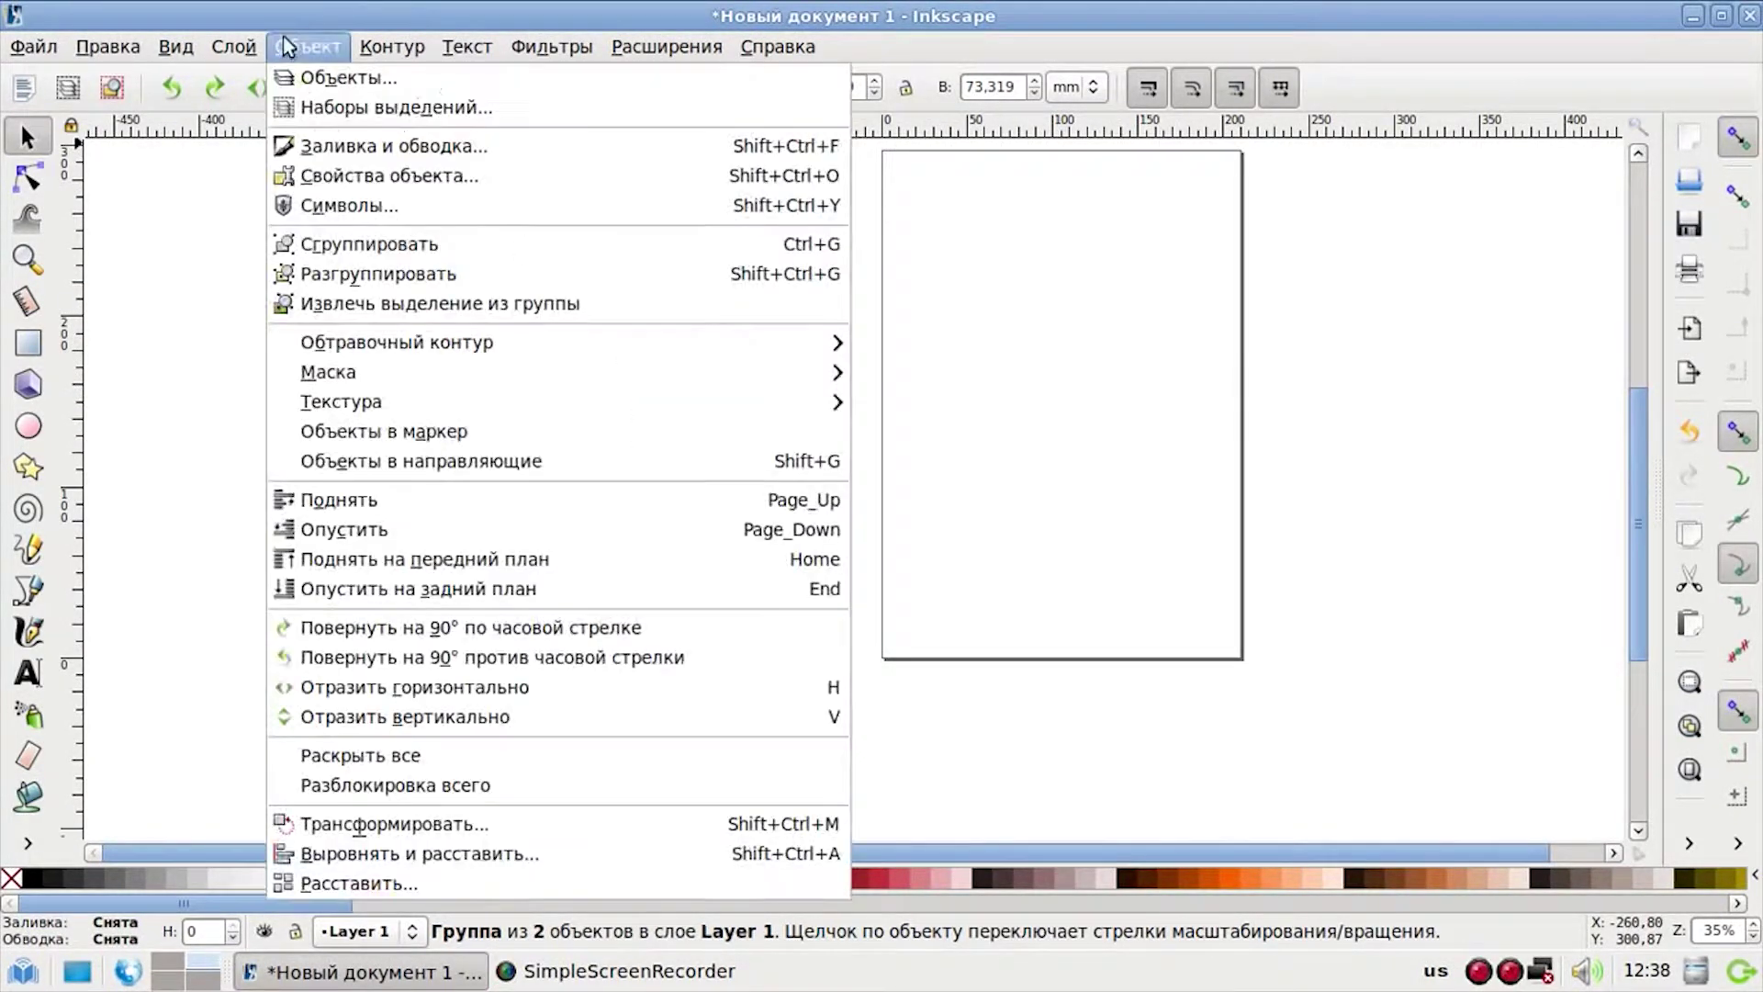
click(327, 279)
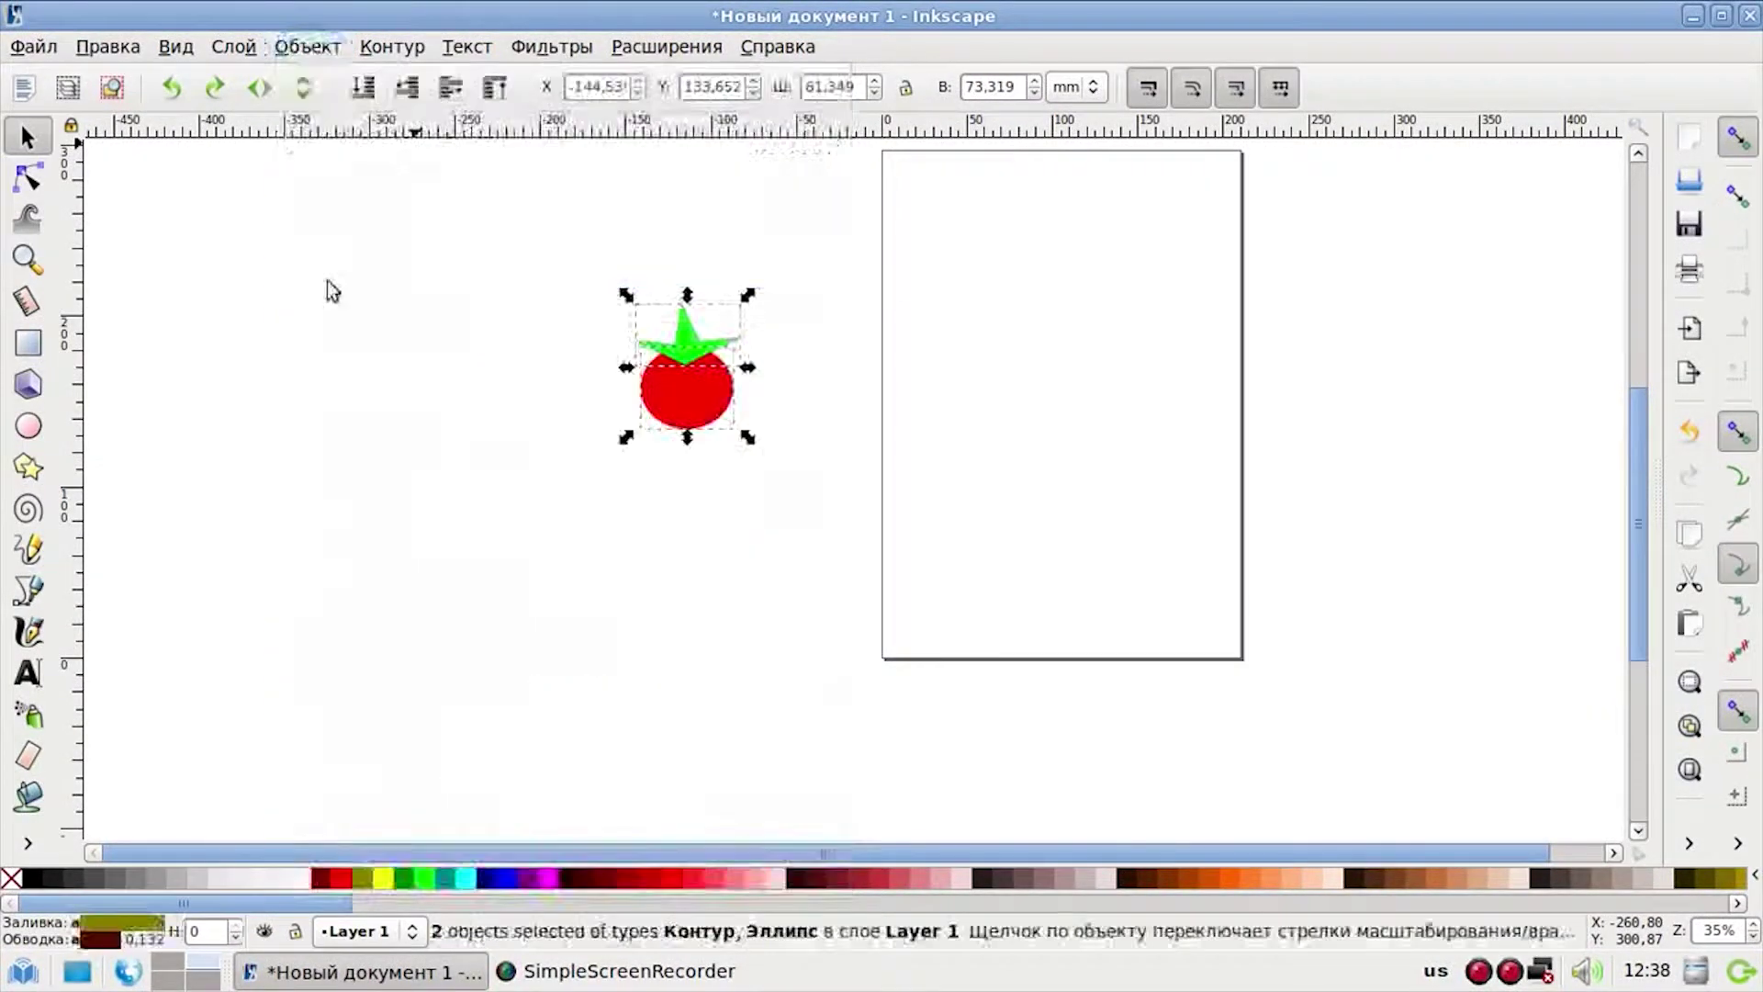
click(473, 504)
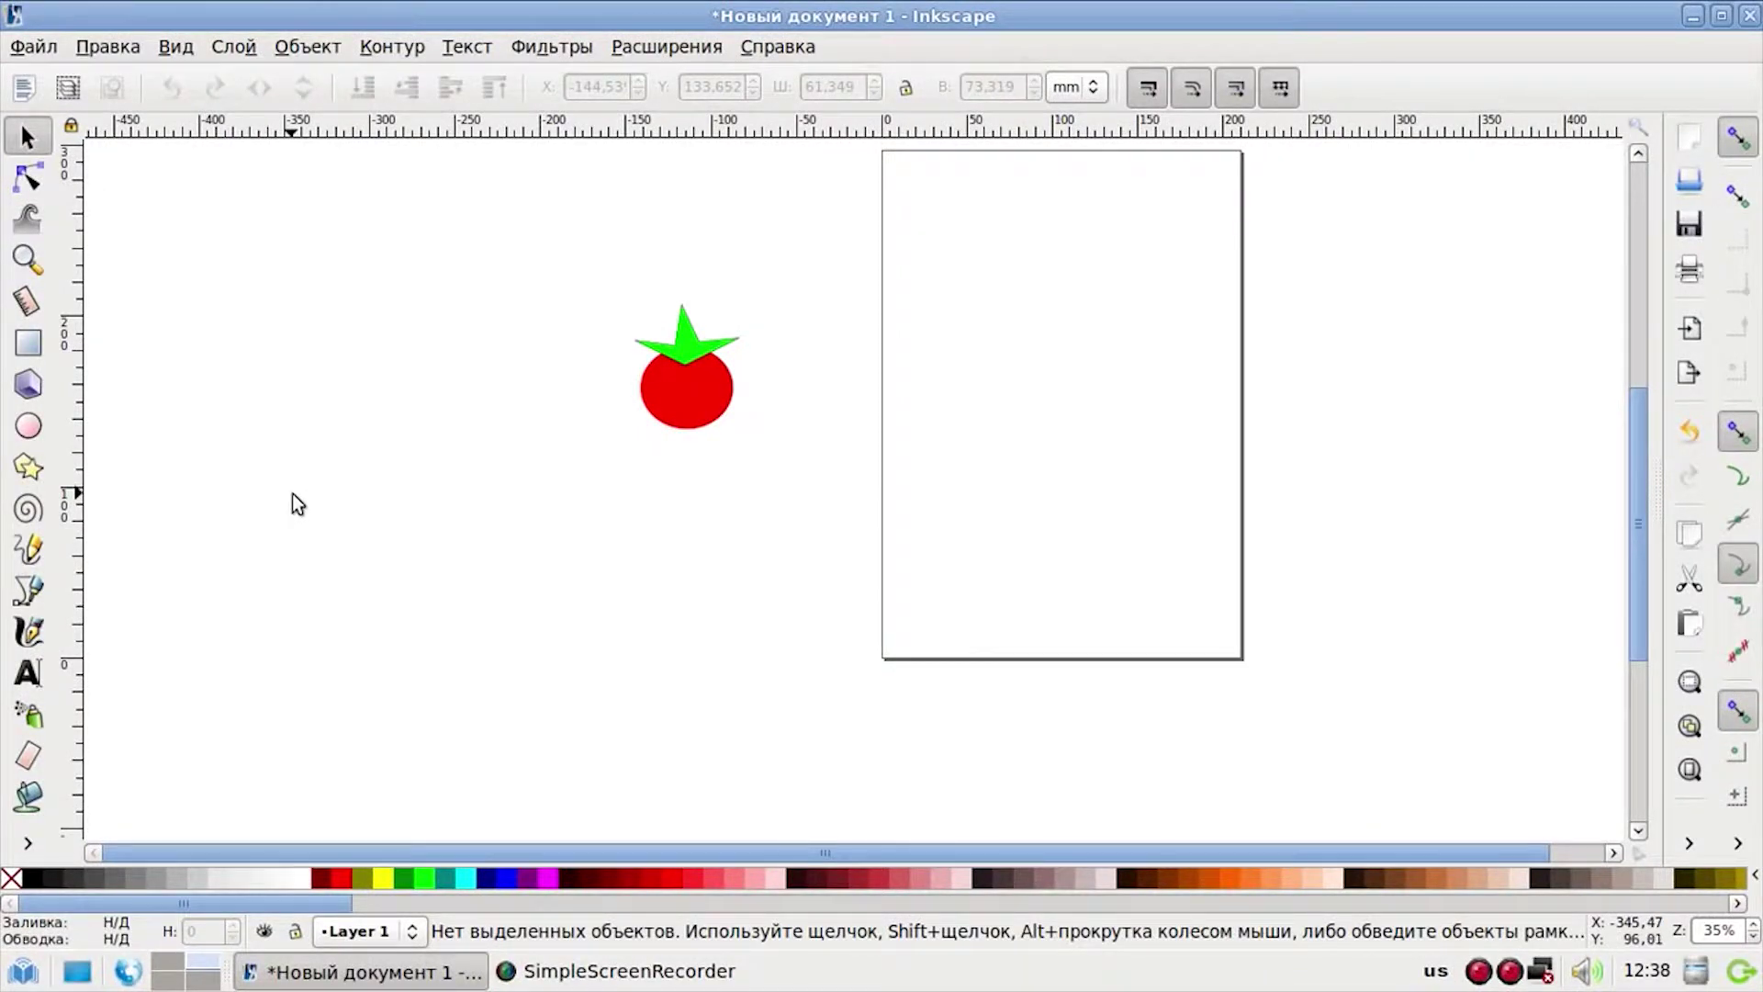
- Draw a large green ellipse below the tomato and a red five-pointed star beside it
click(31, 436)
drag(517, 530, 698, 682)
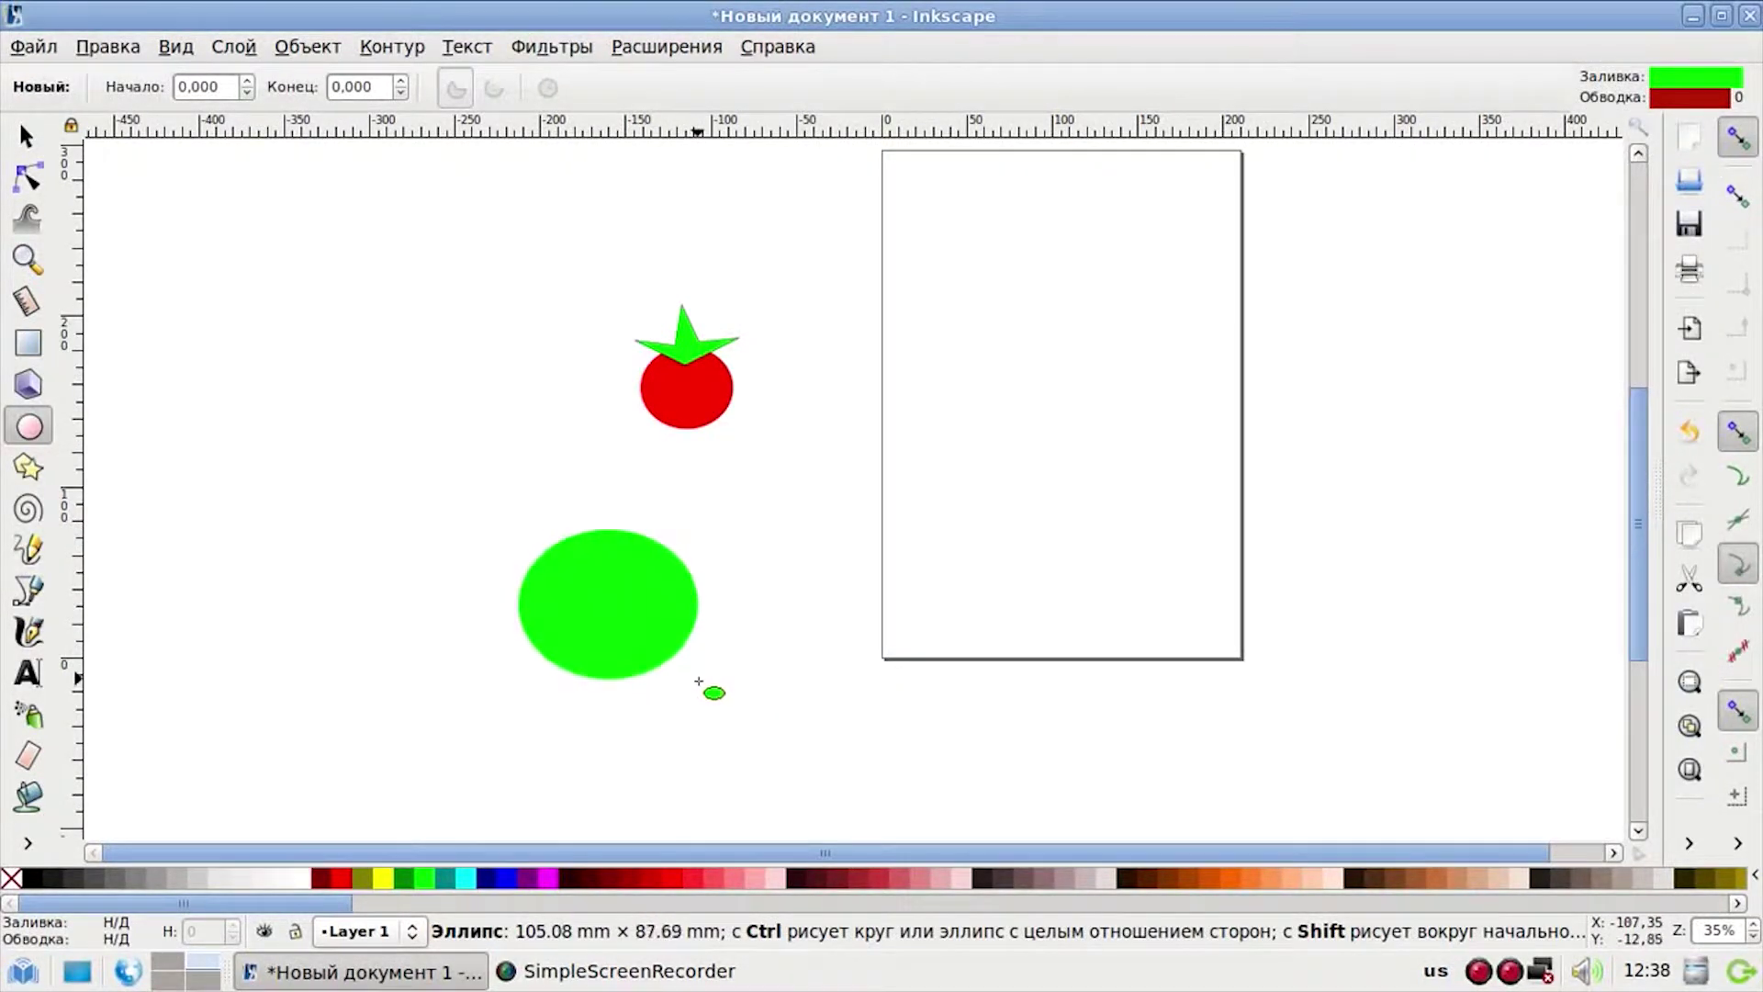
click(29, 467)
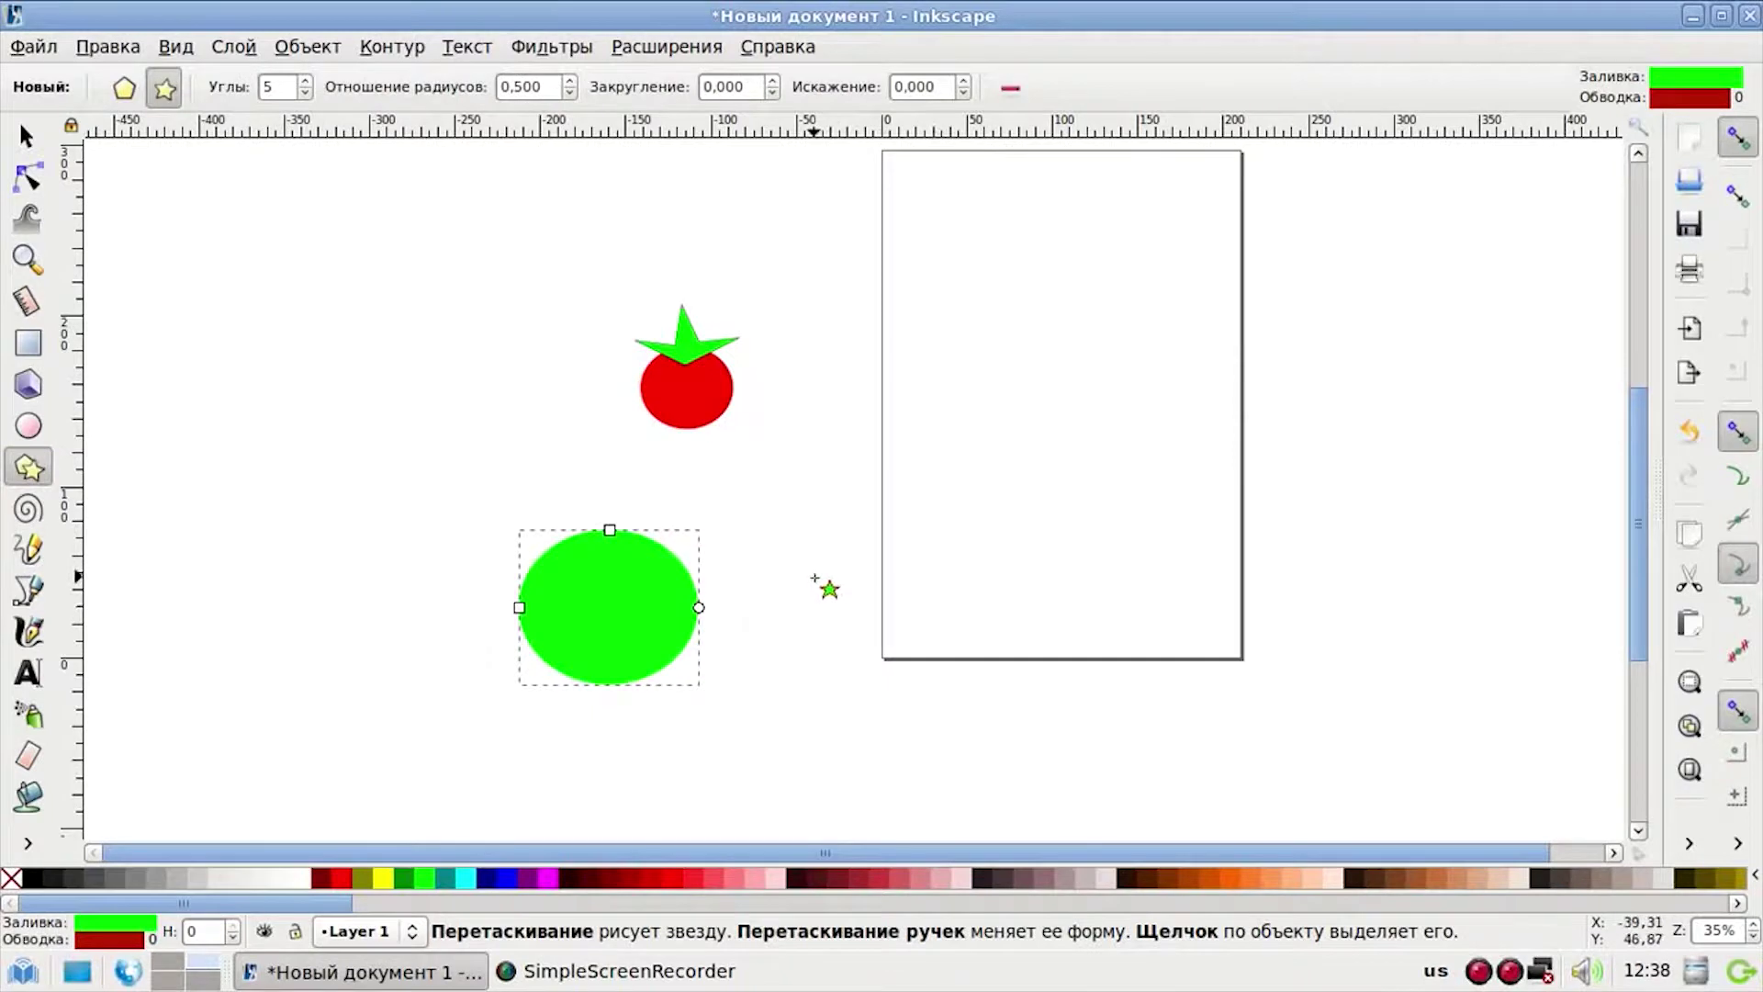
drag(815, 578, 908, 621)
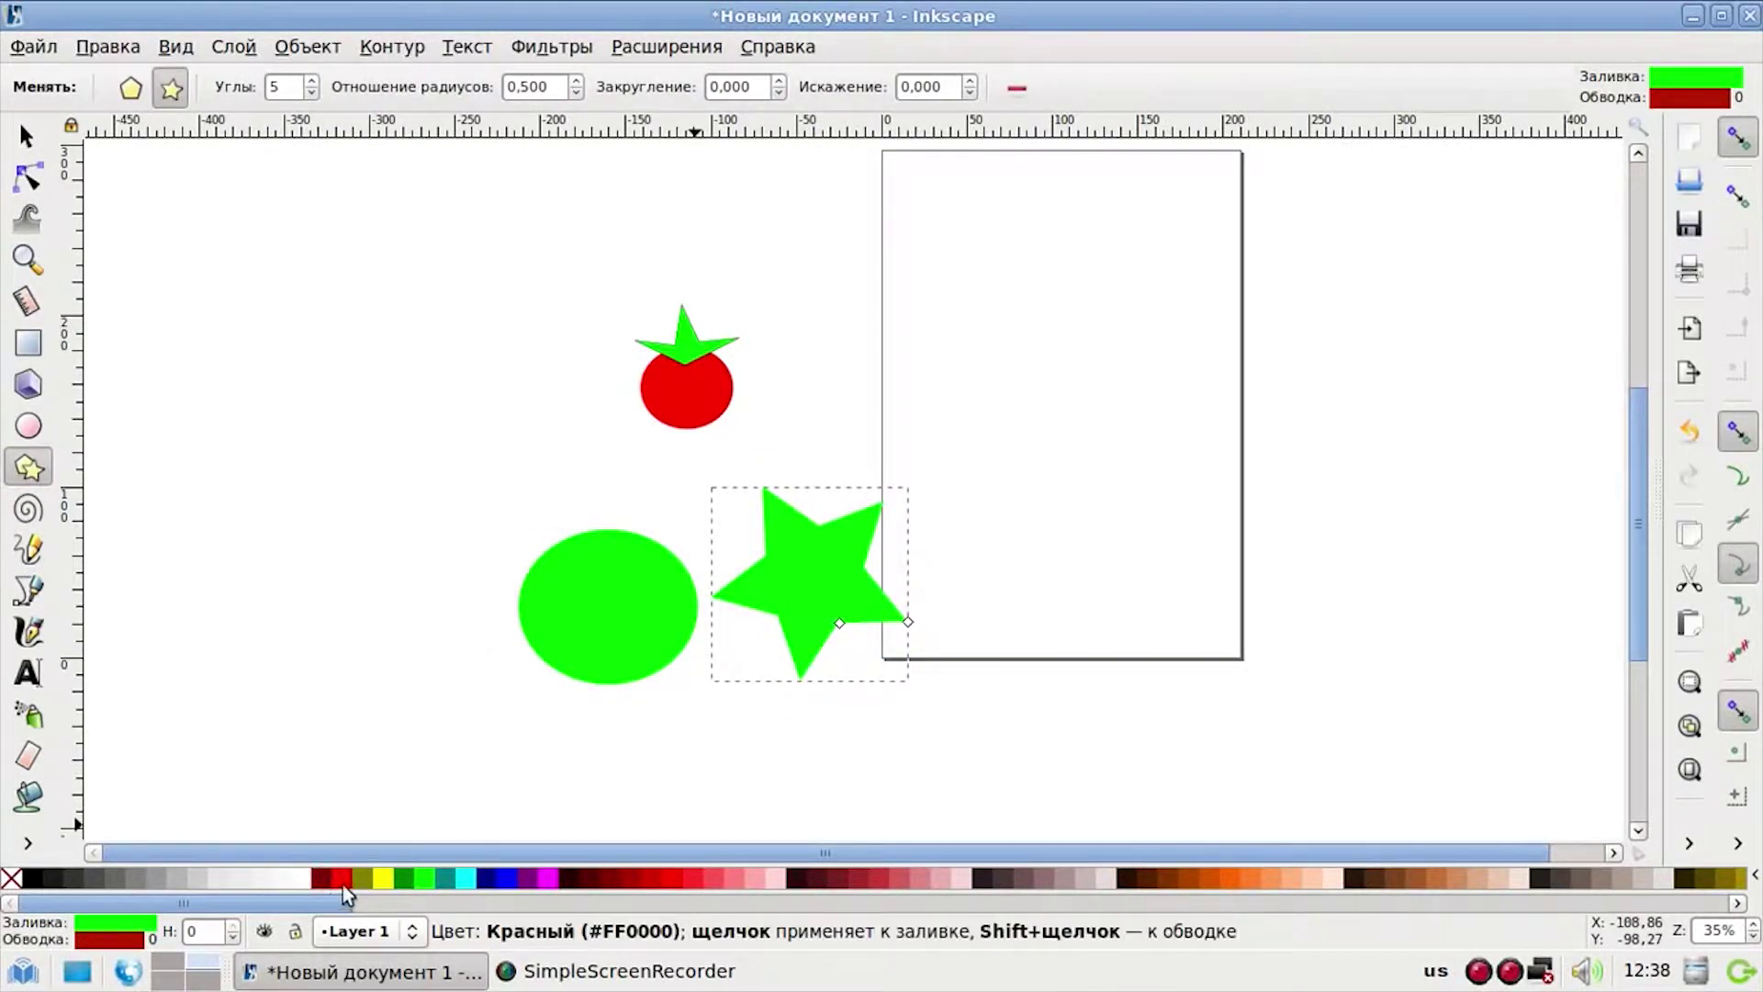
click(343, 884)
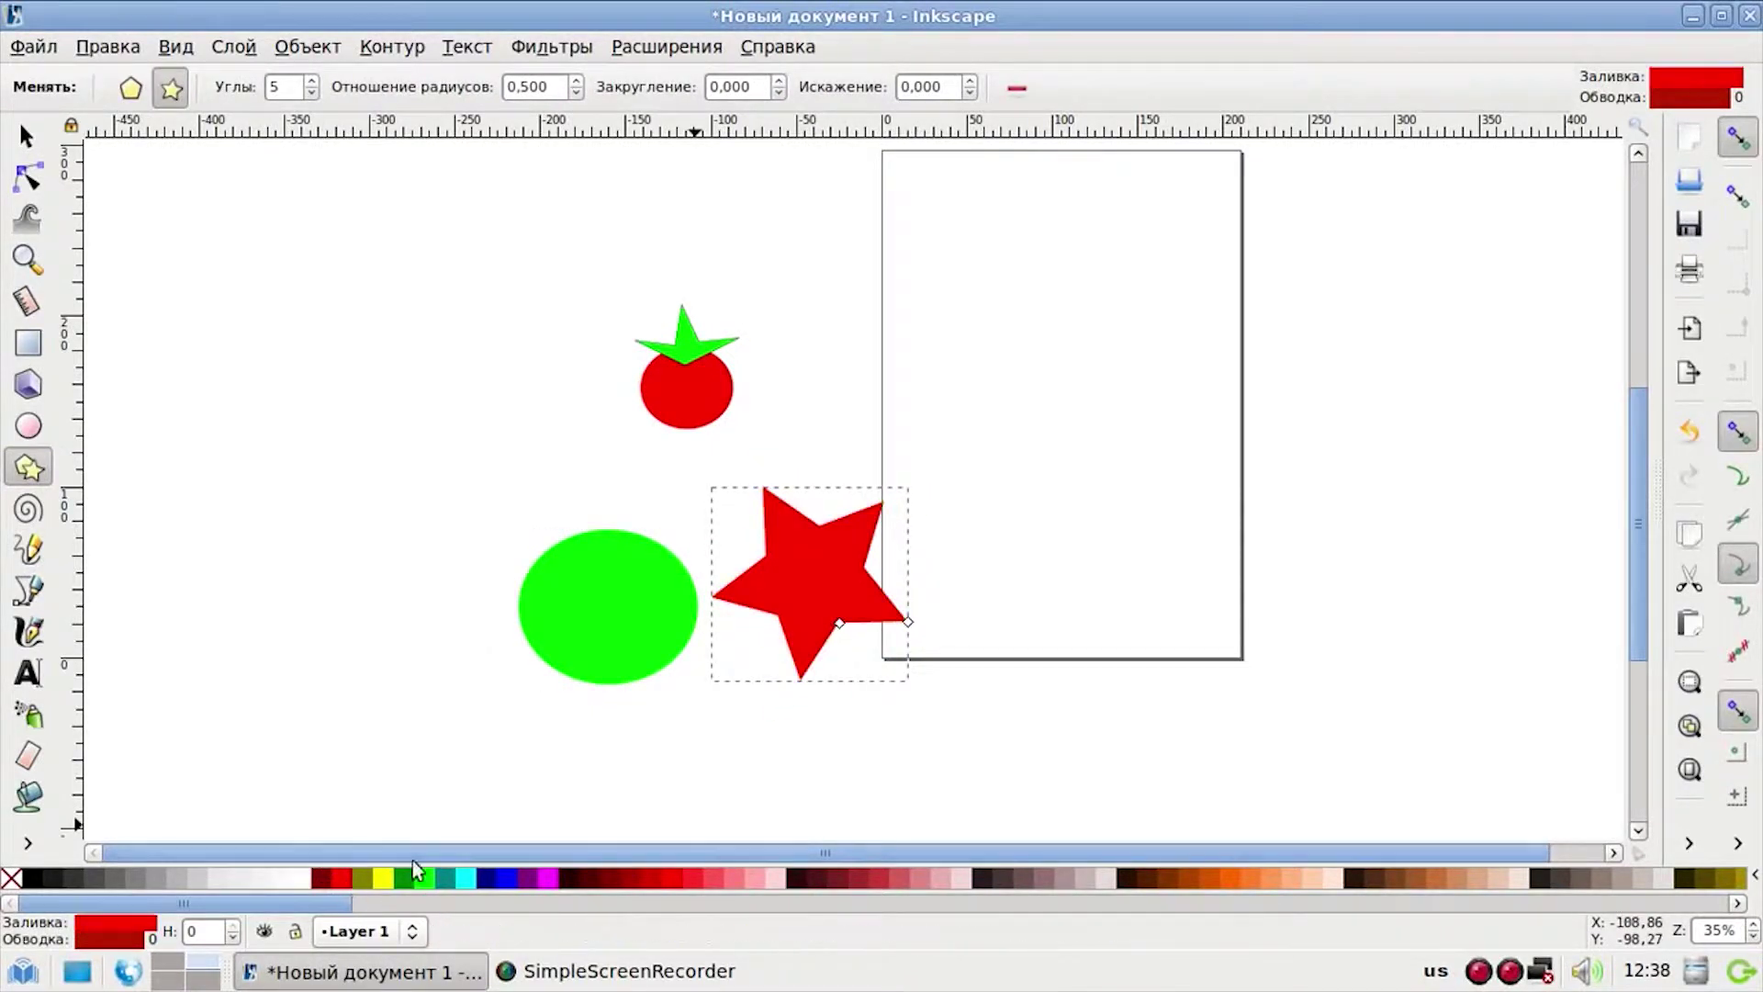
- Move the red star onto the green ellipse and rubber-band select both
click(28, 136)
mouse_move(826, 587)
mouse_down()
mouse_move(674, 551)
mouse_move(656, 581)
mouse_up()
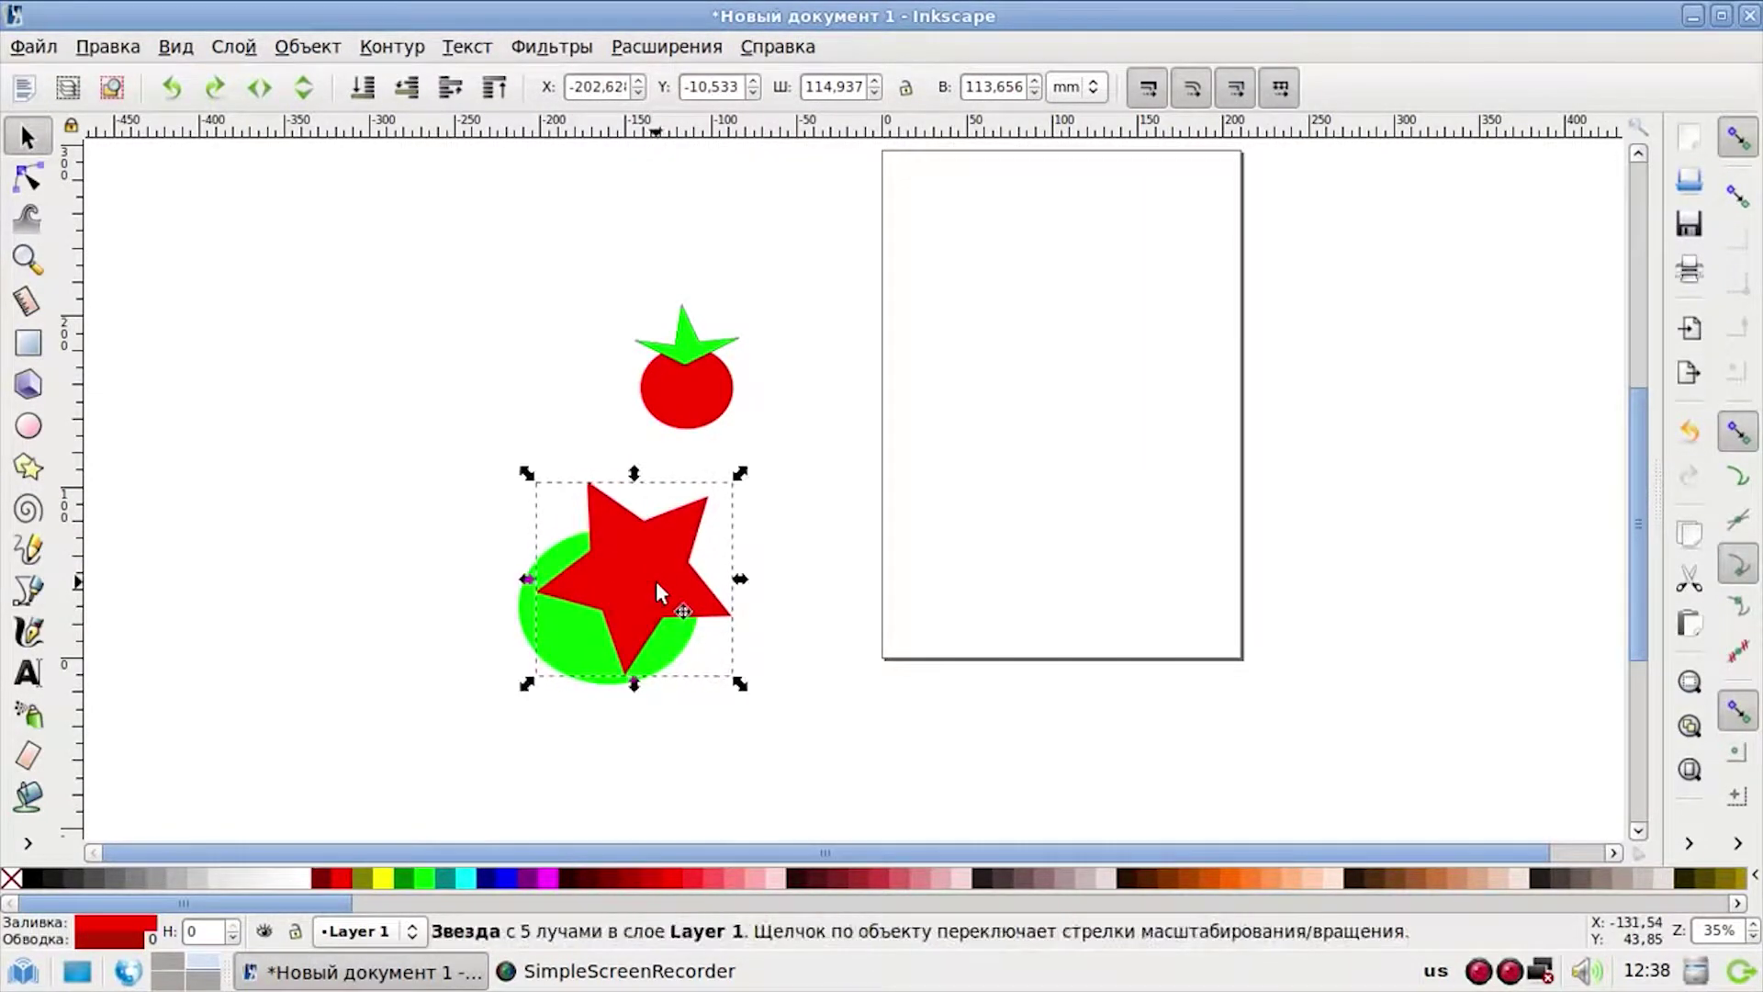
click(968, 803)
drag(368, 423, 836, 737)
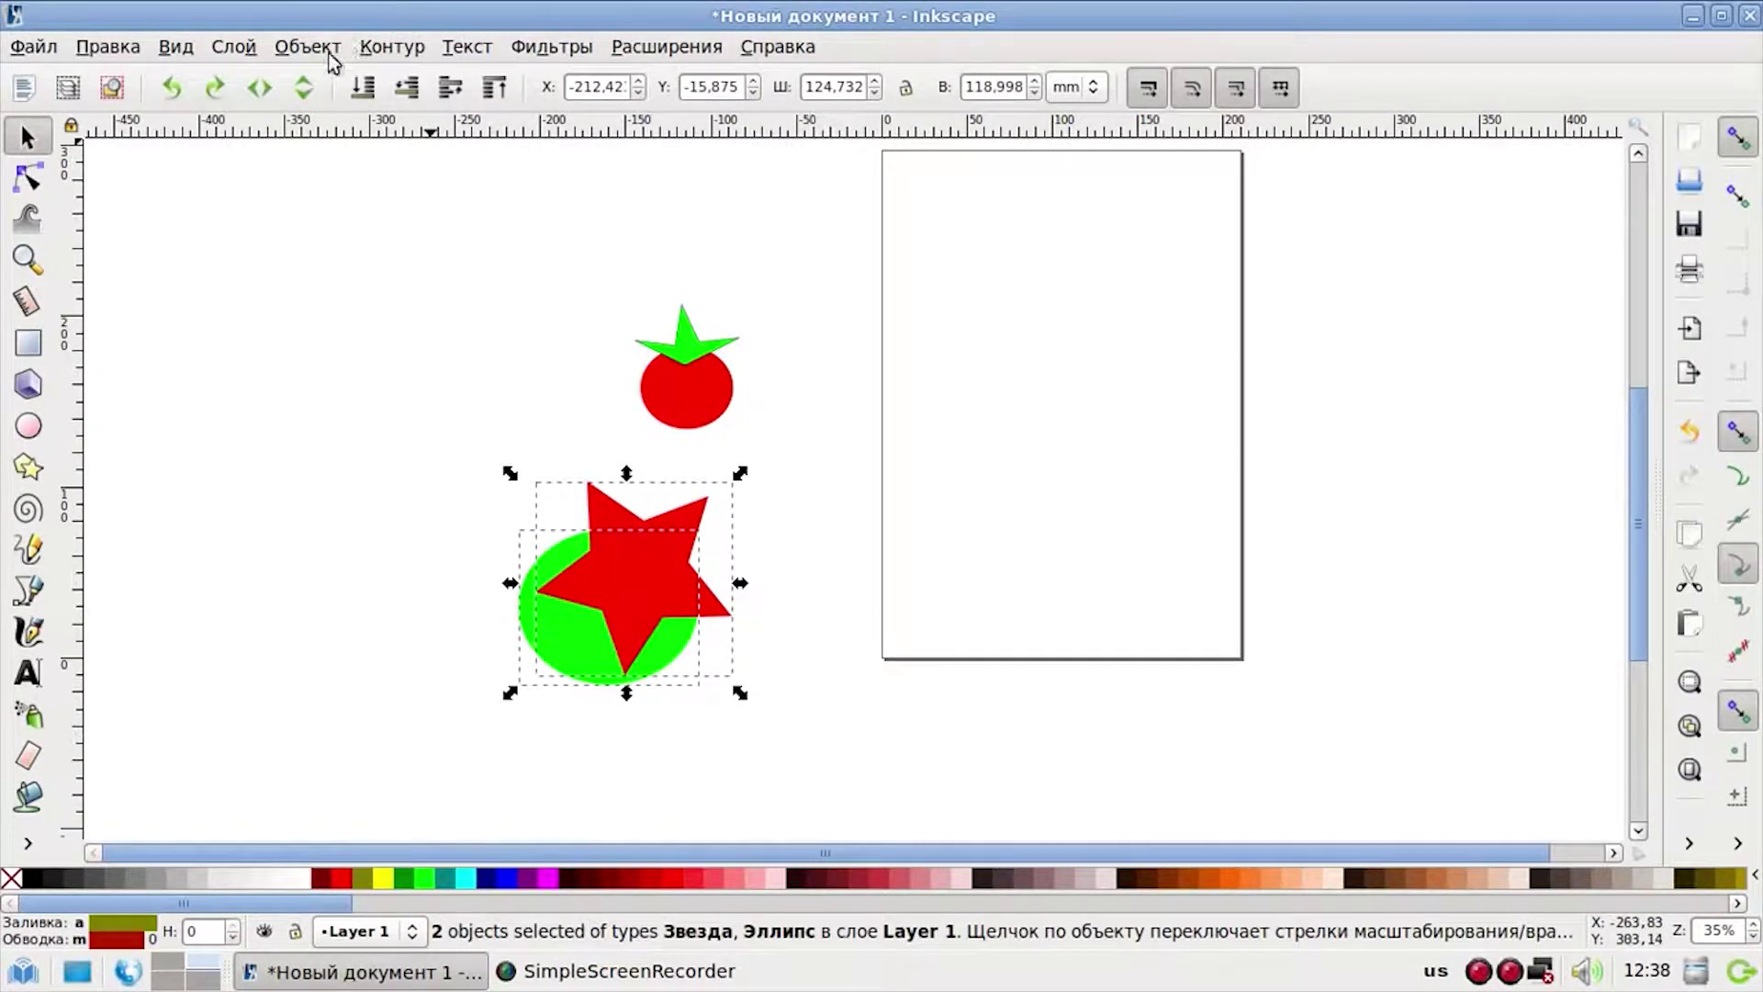
- Merge the green ellipse and red star with Path > Union
click(375, 48)
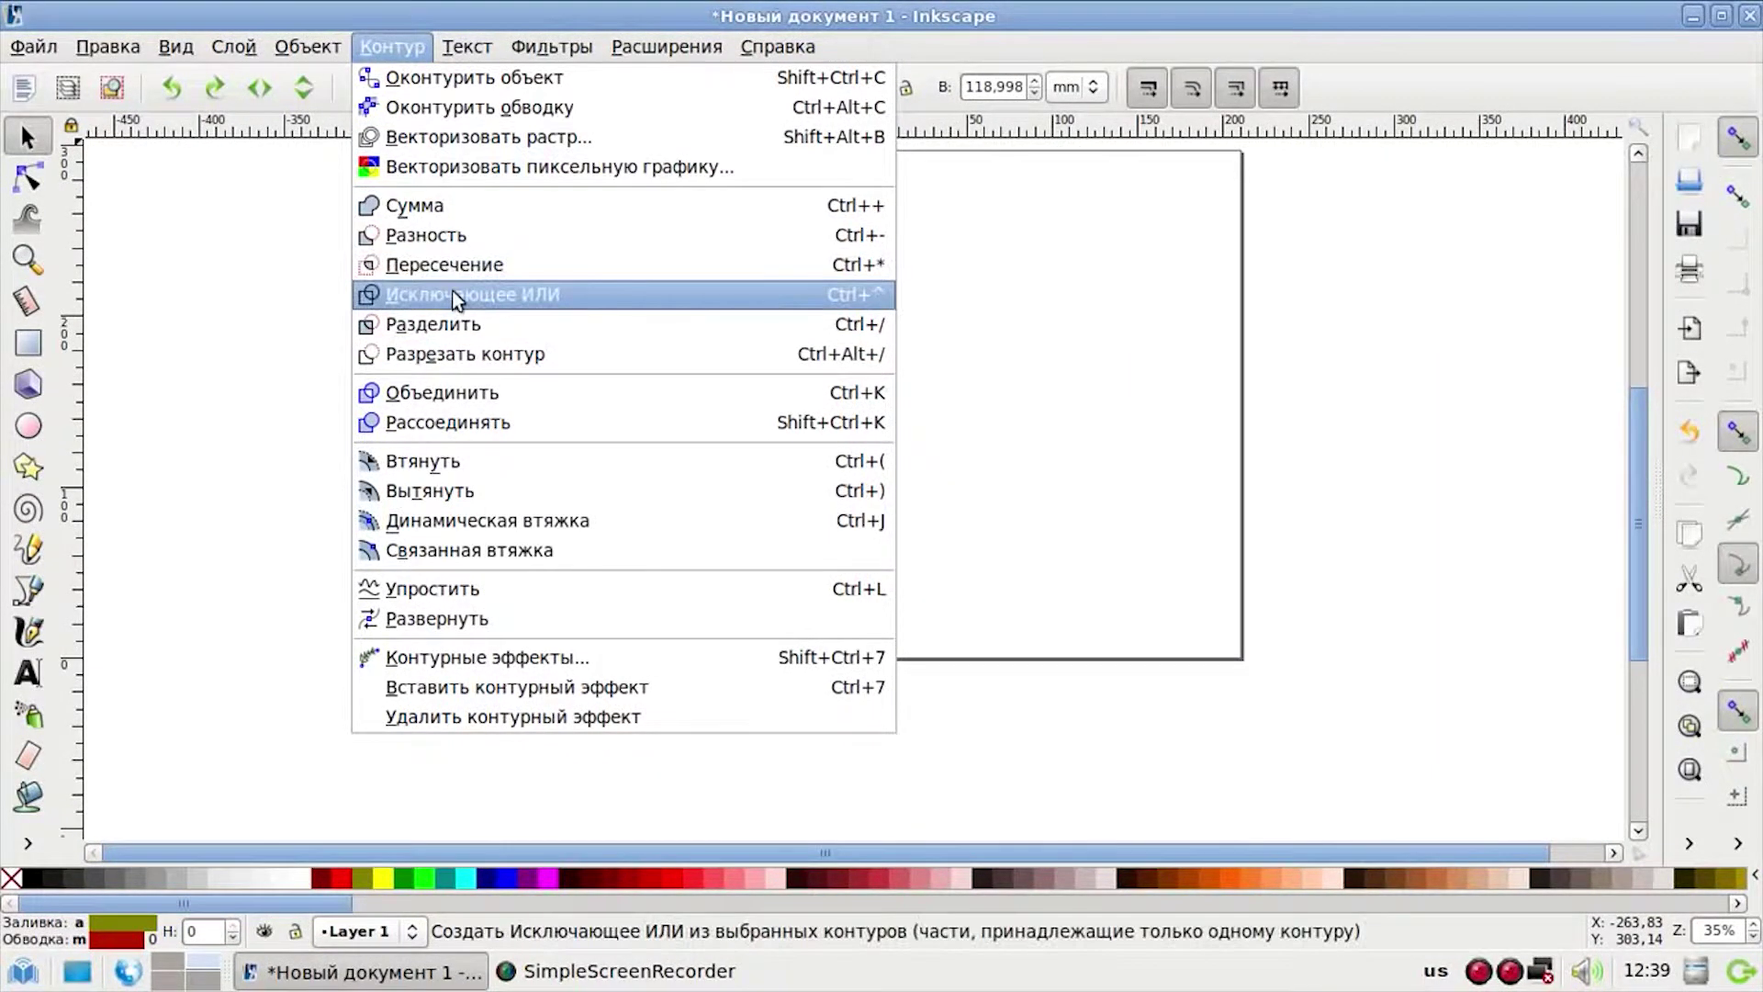
click(432, 213)
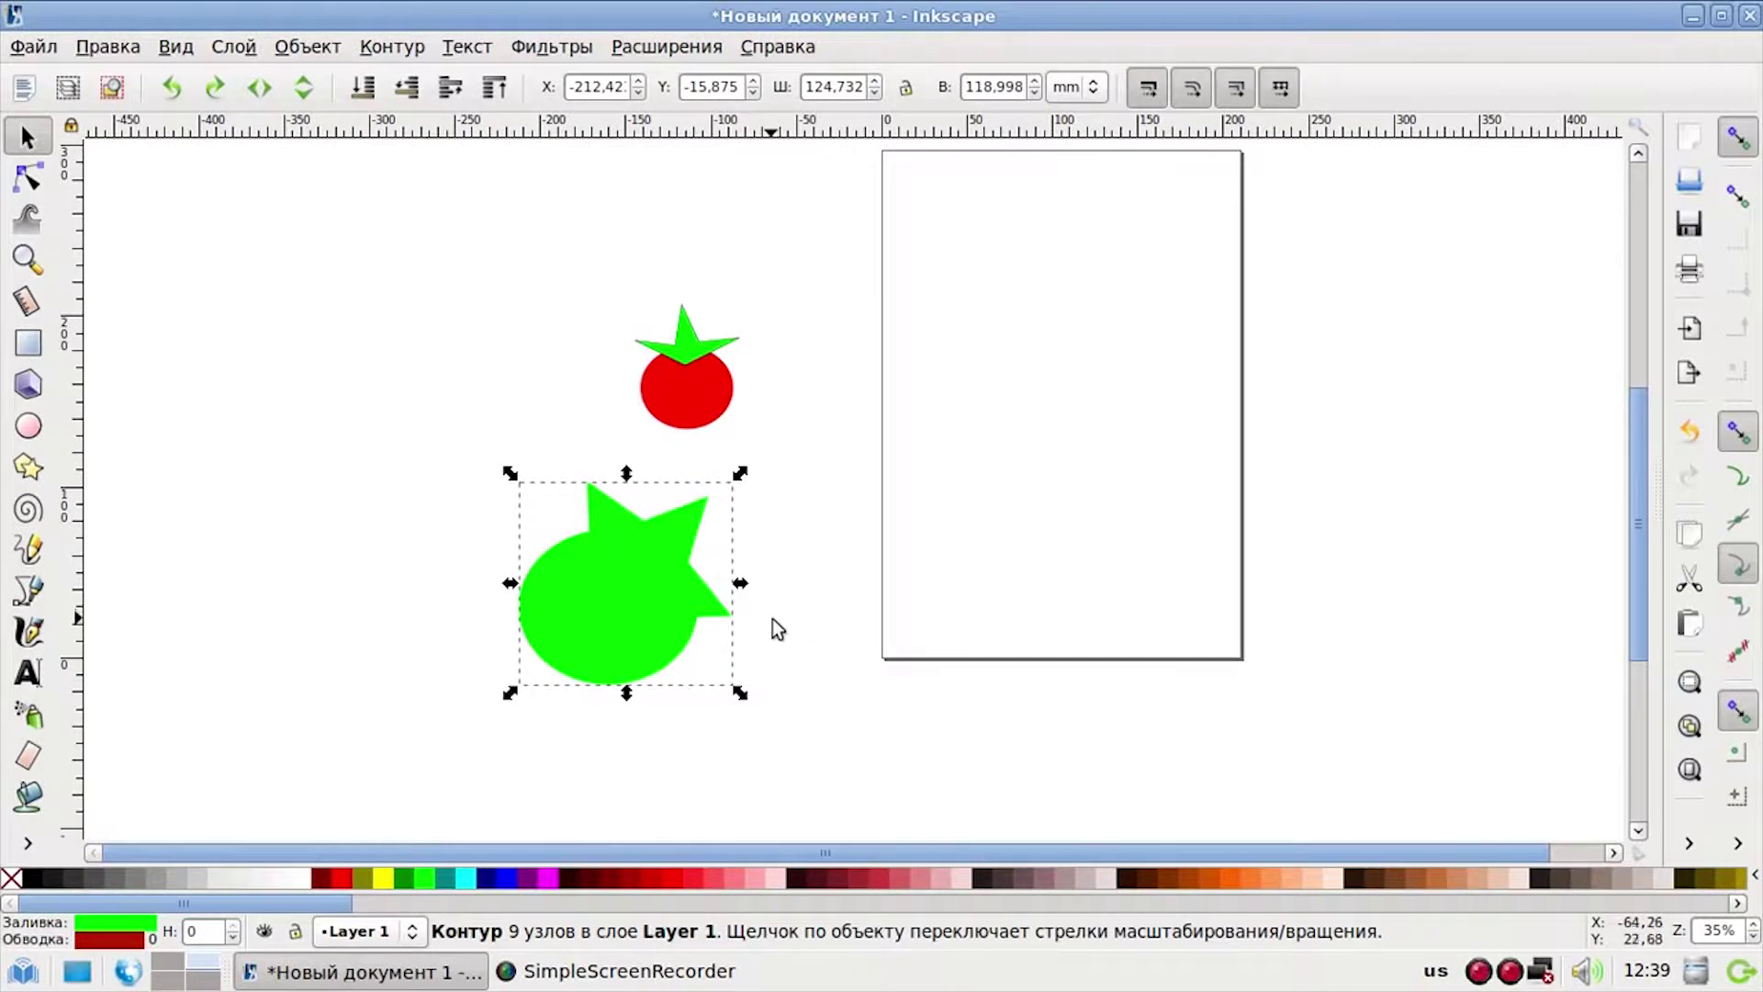
click(771, 643)
- Move the merged shape onto the page and back, then rotate it two quarter turns counter-clockwise
drag(634, 611, 990, 438)
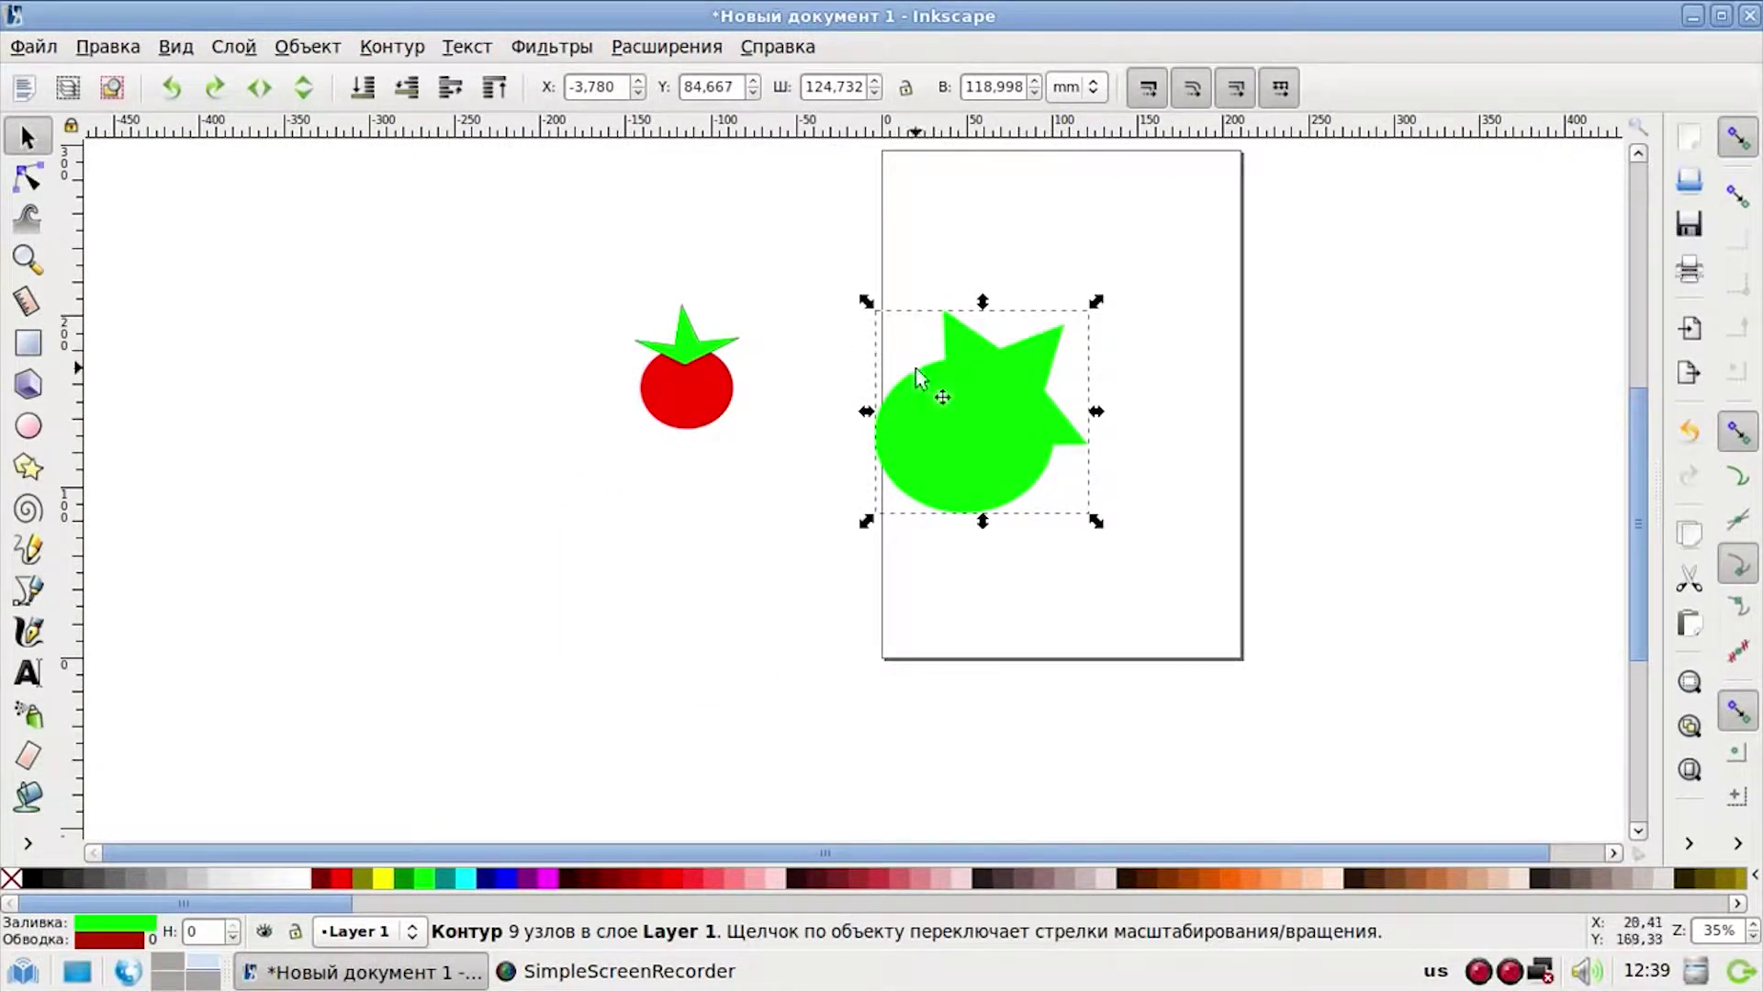
drag(945, 464, 541, 643)
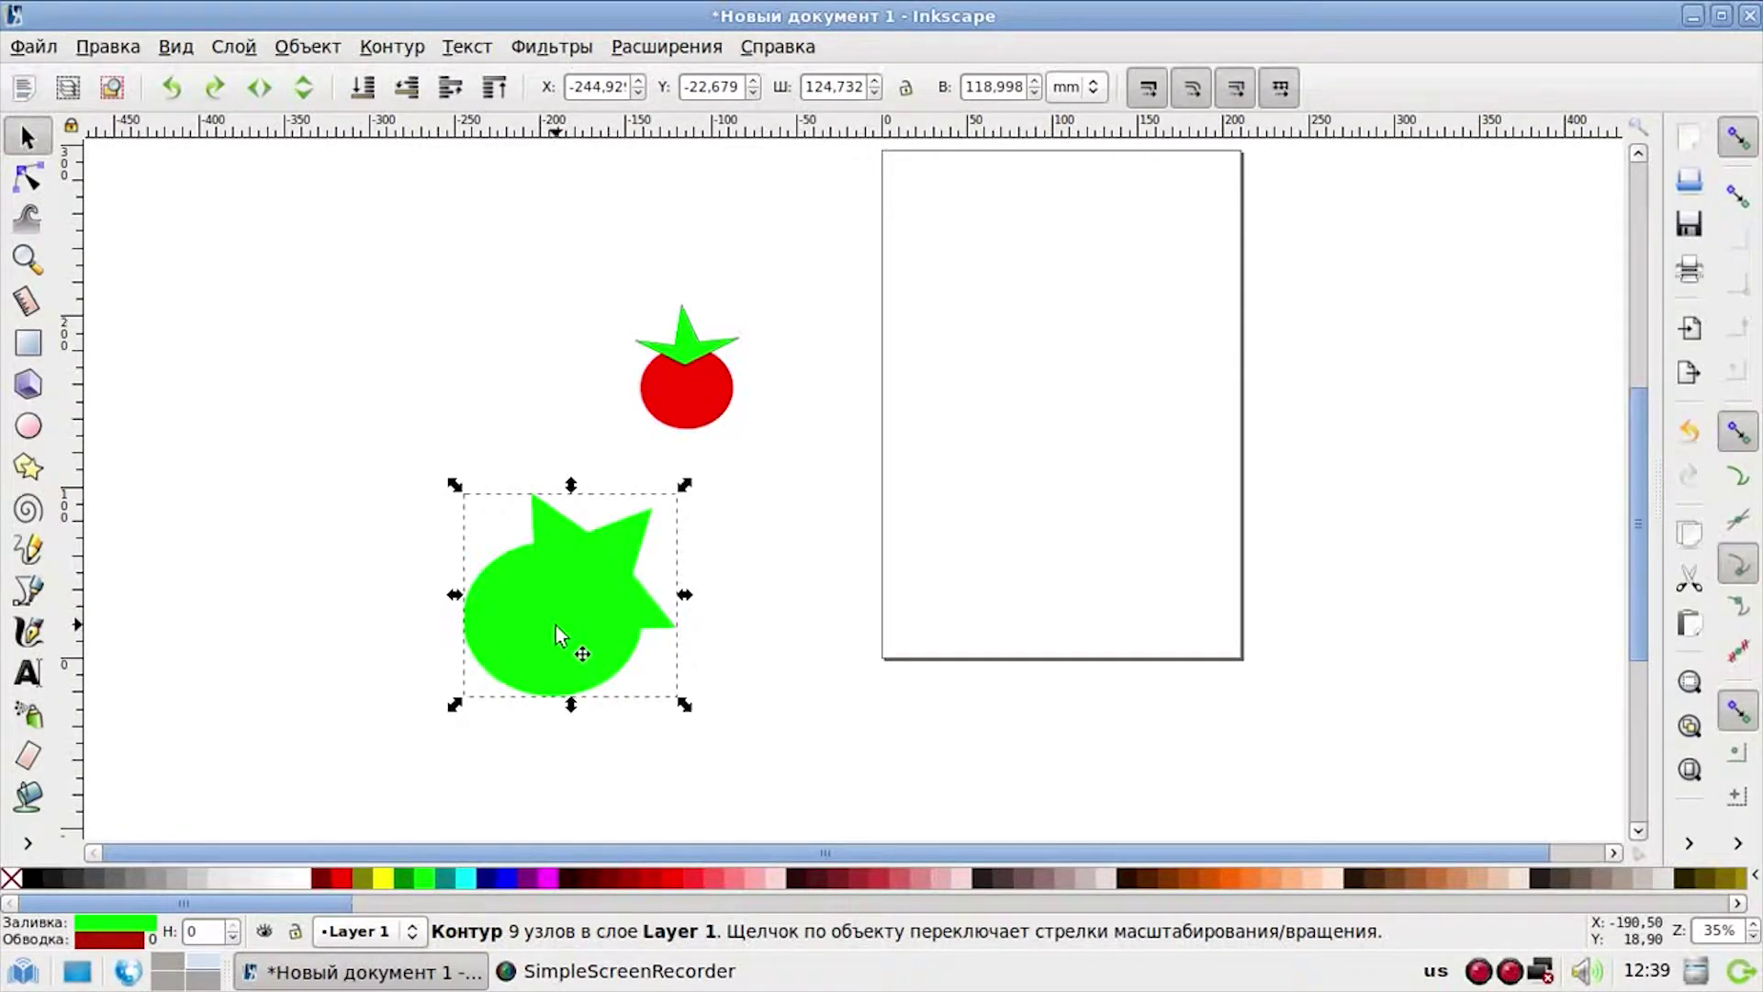
click(184, 91)
click(185, 91)
- Undo to the separate star and ellipse, then apply Path > Difference to both
key(ctrl+z)
key(ctrl+z)
key(ctrl+z)
key(ctrl+z)
key(ctrl+z)
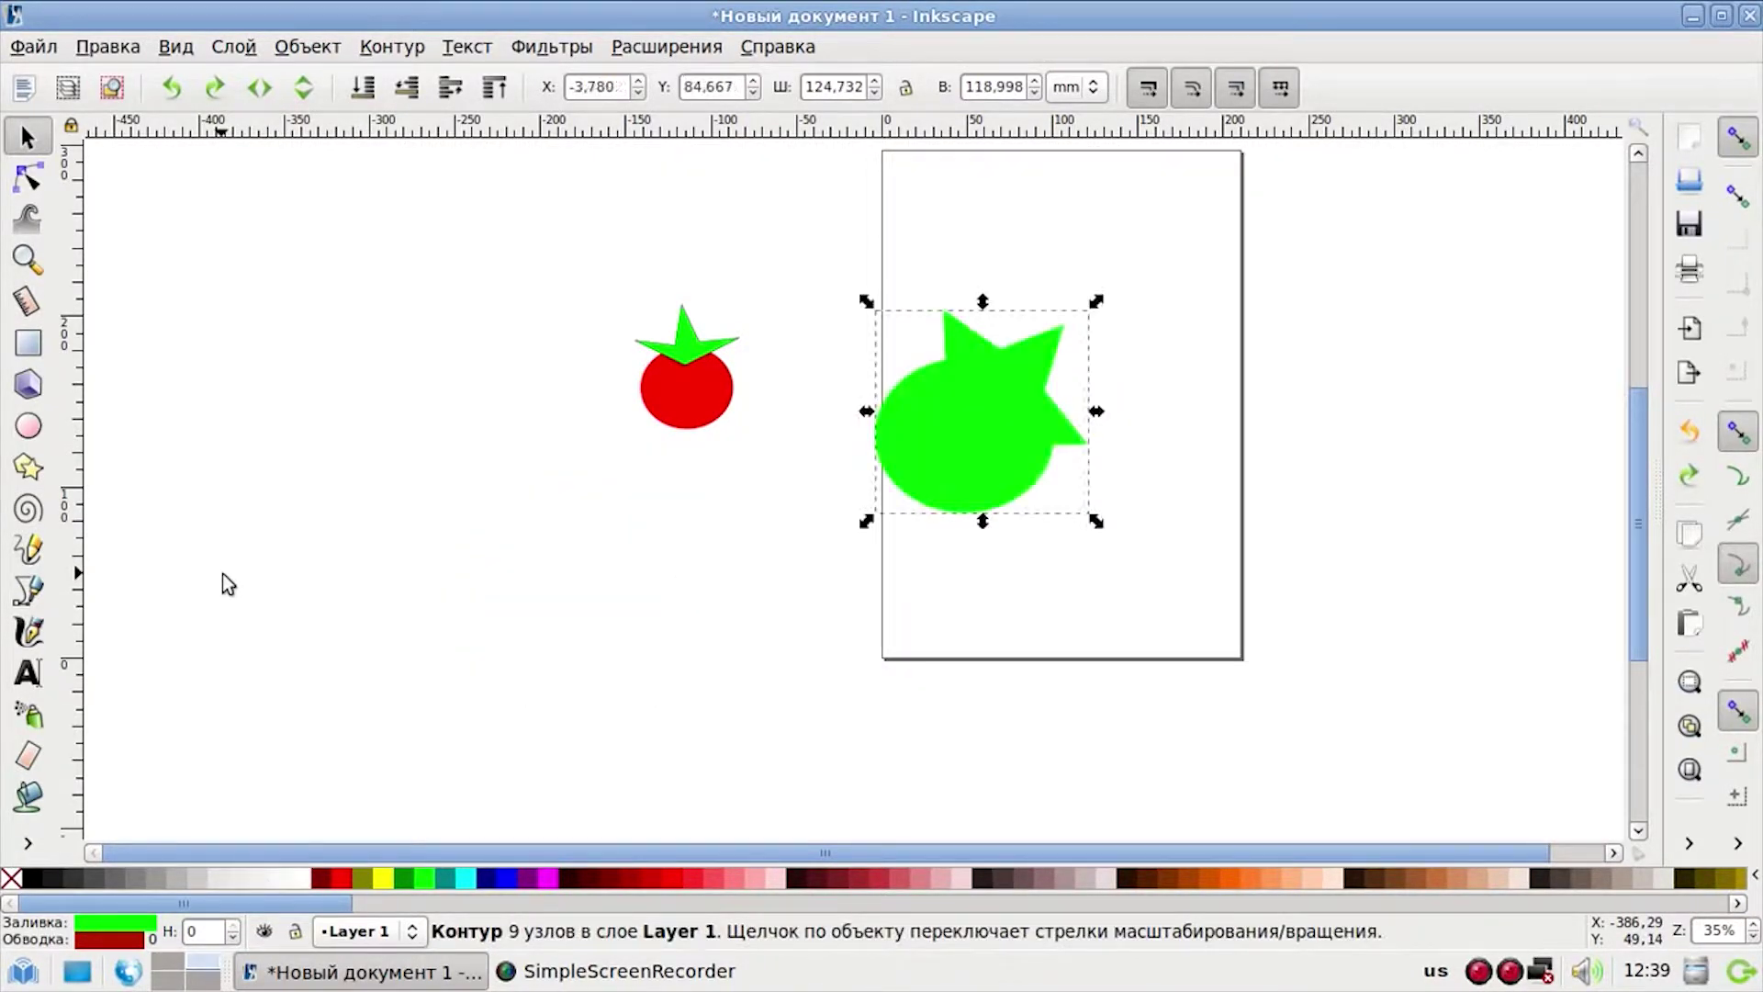
key(ctrl+z)
drag(377, 431, 893, 697)
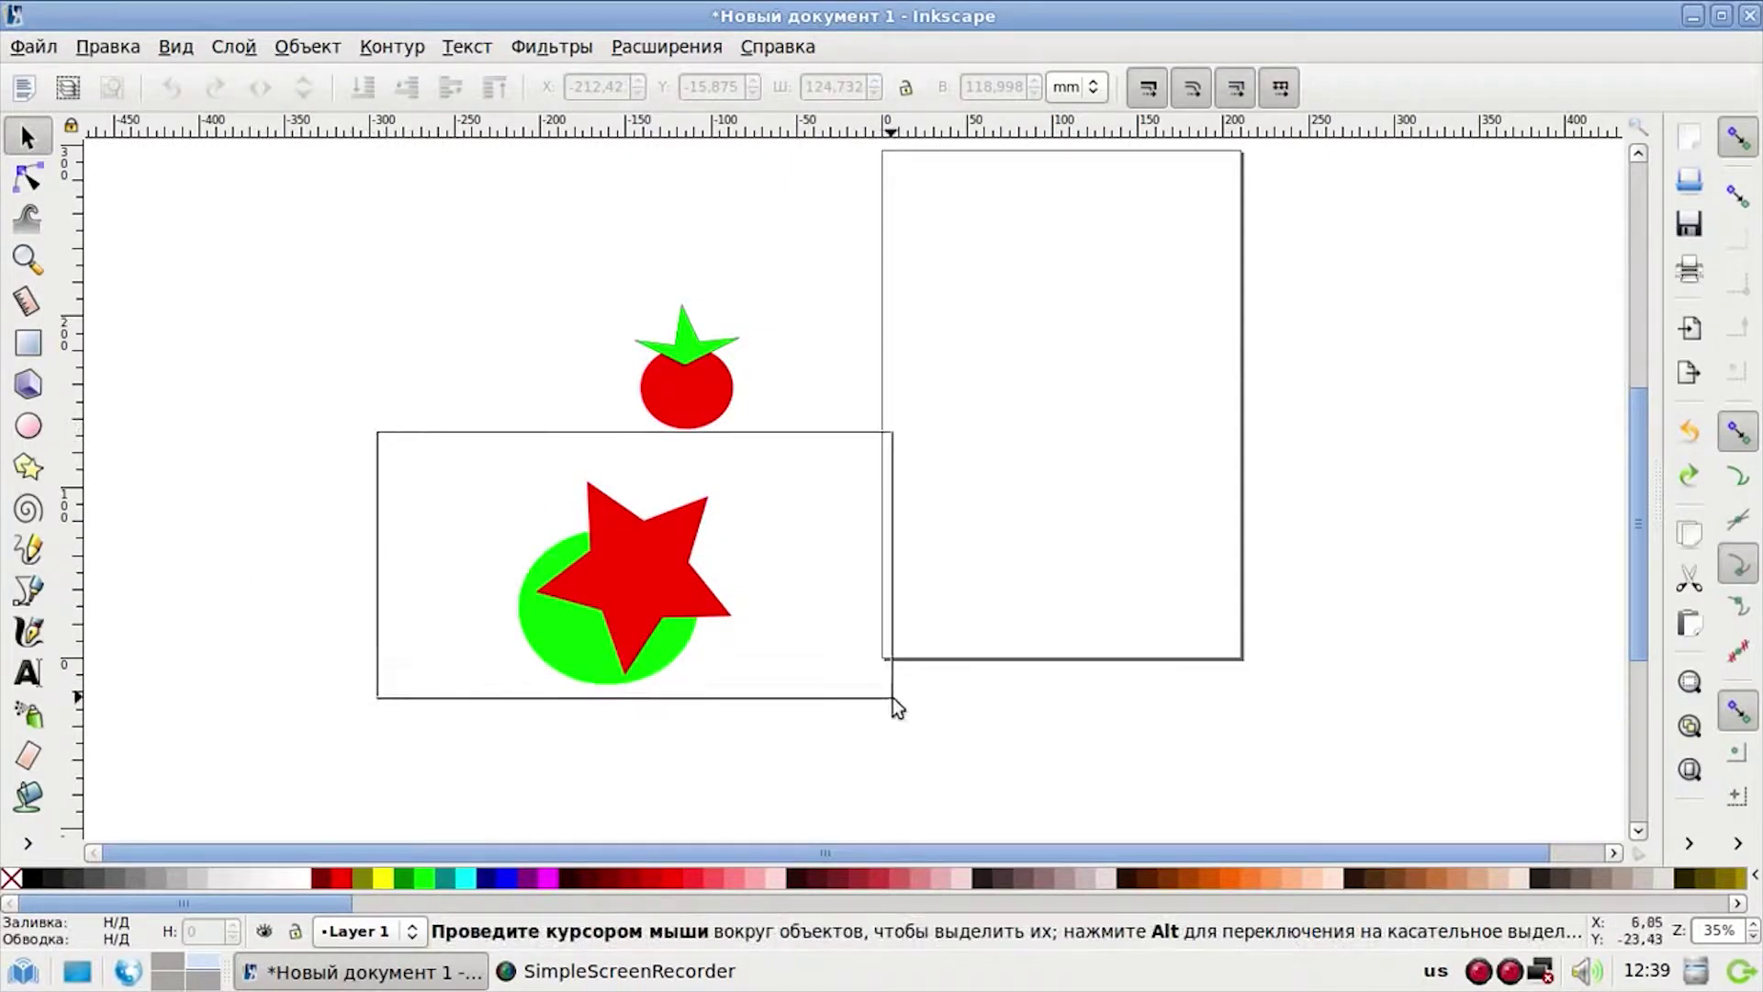
click(416, 52)
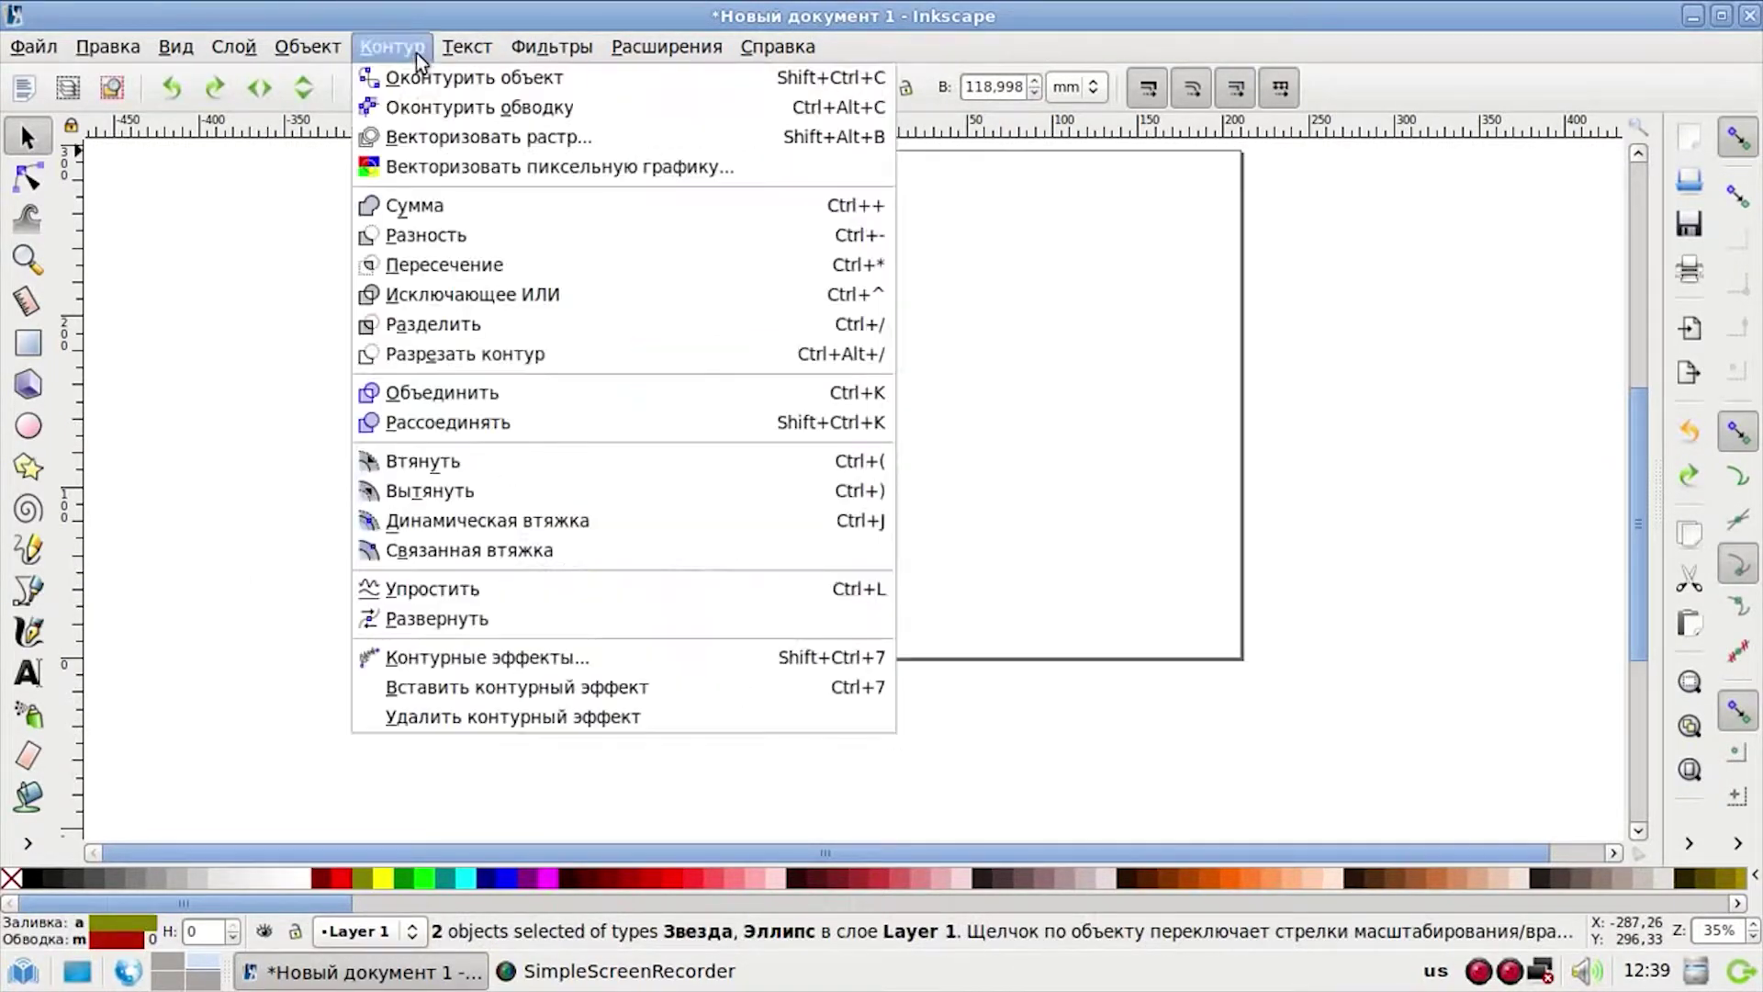
click(454, 235)
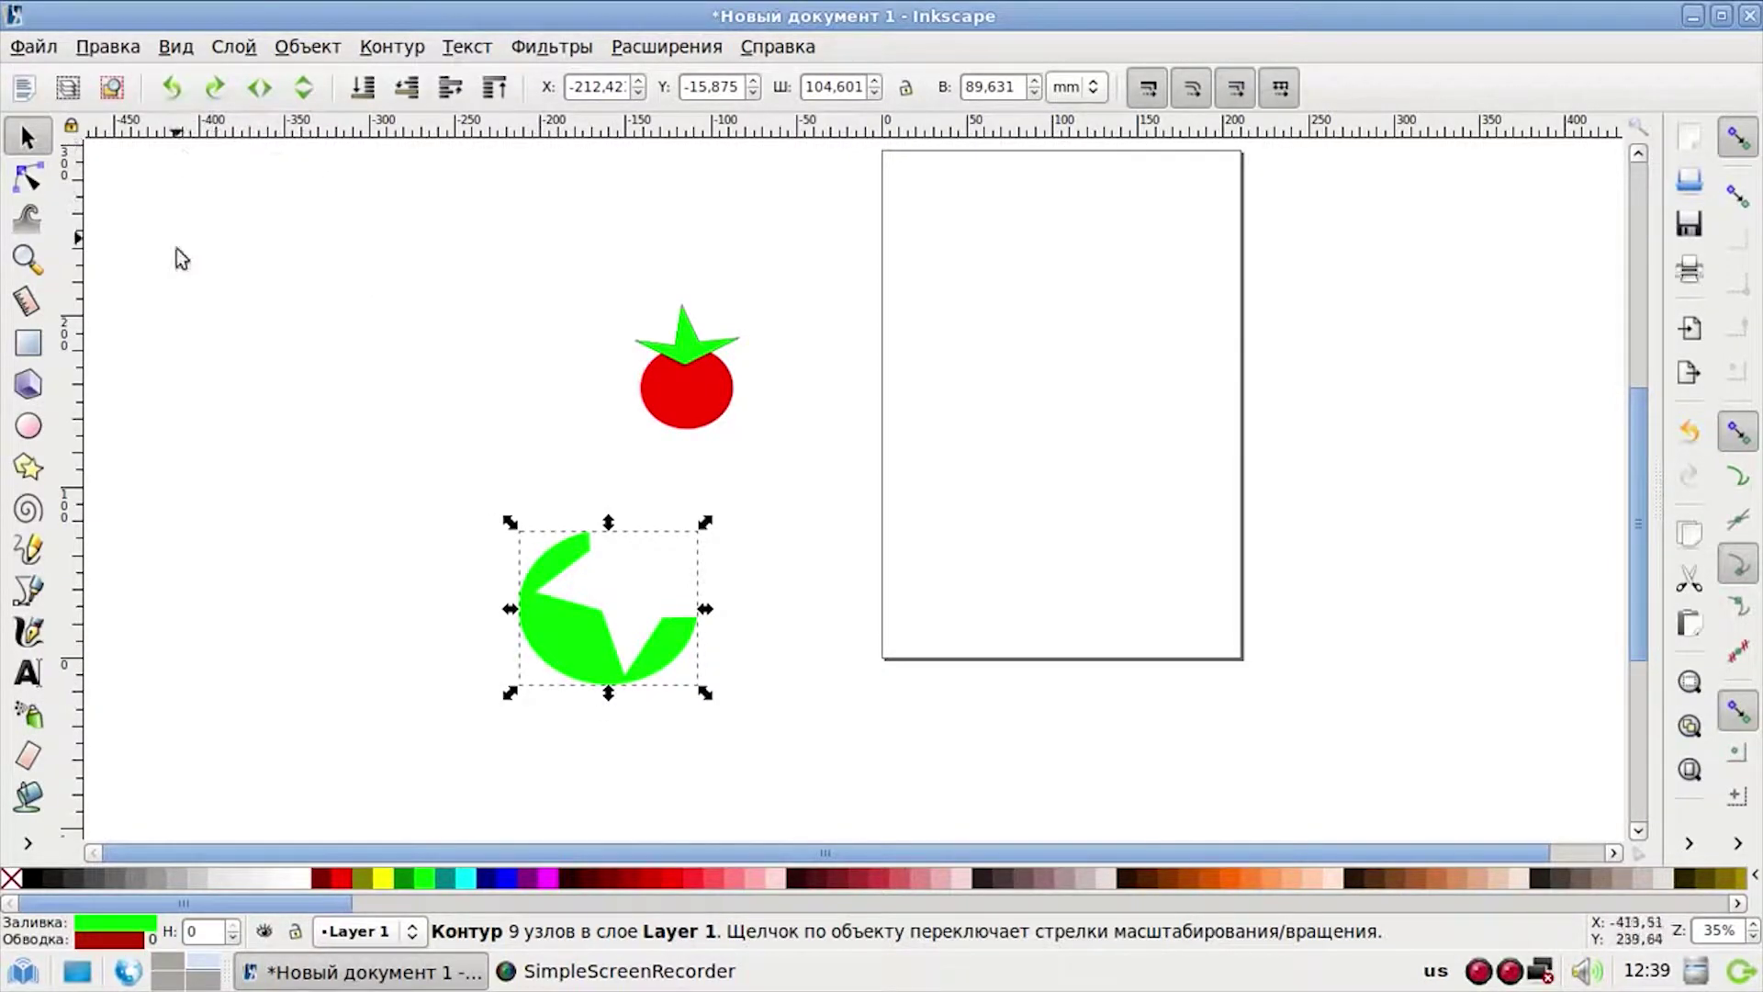
- Undo the difference, apply Path > Intersection to star and ellipse, and shift the result left
key(ctrl+z)
key(ctrl+z)
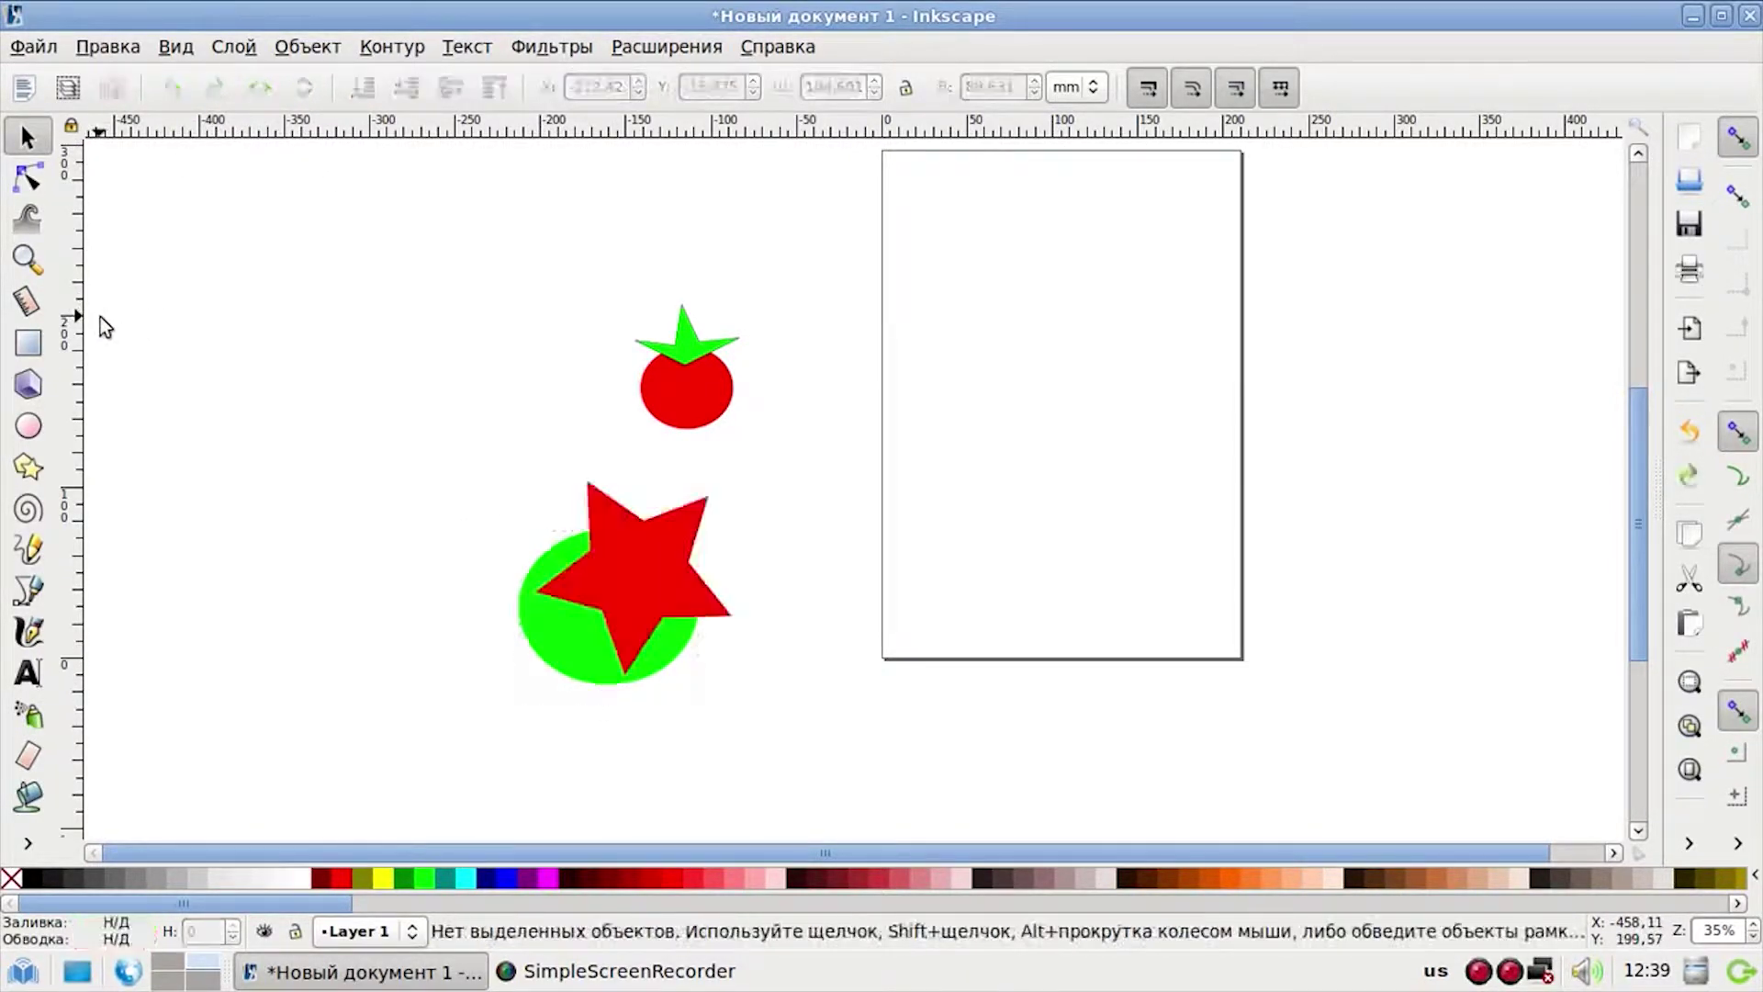
drag(437, 421, 394, 61)
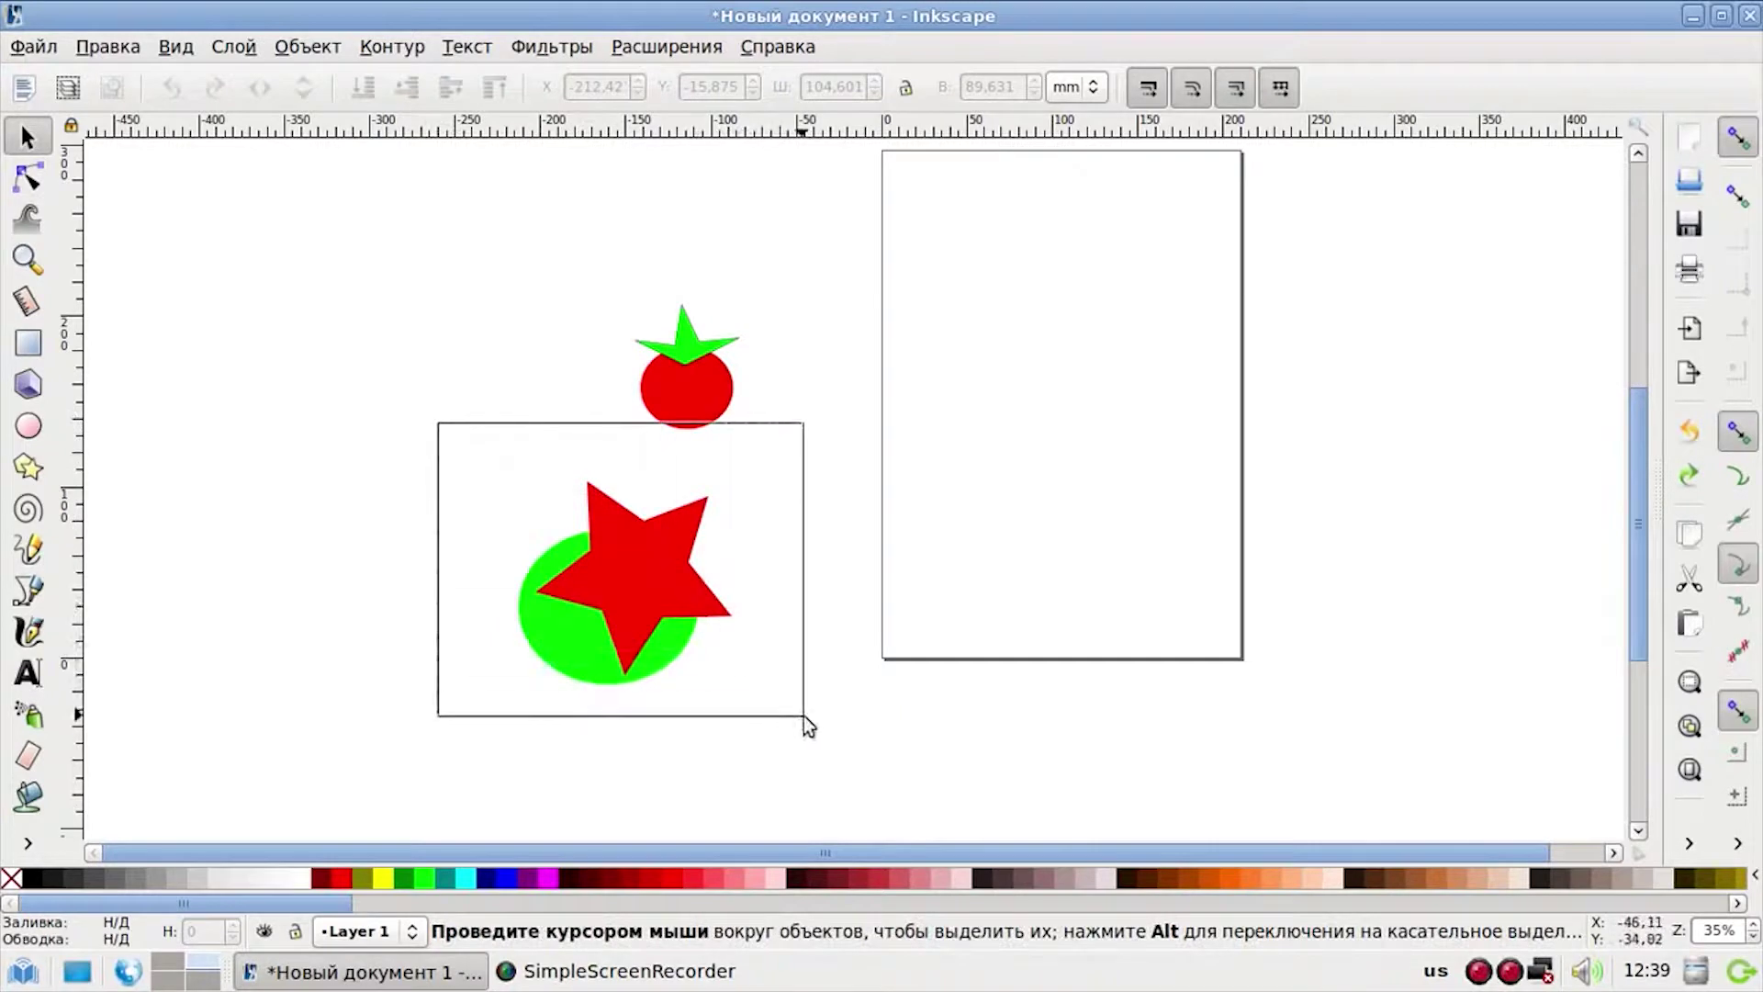
drag(438, 450, 880, 652)
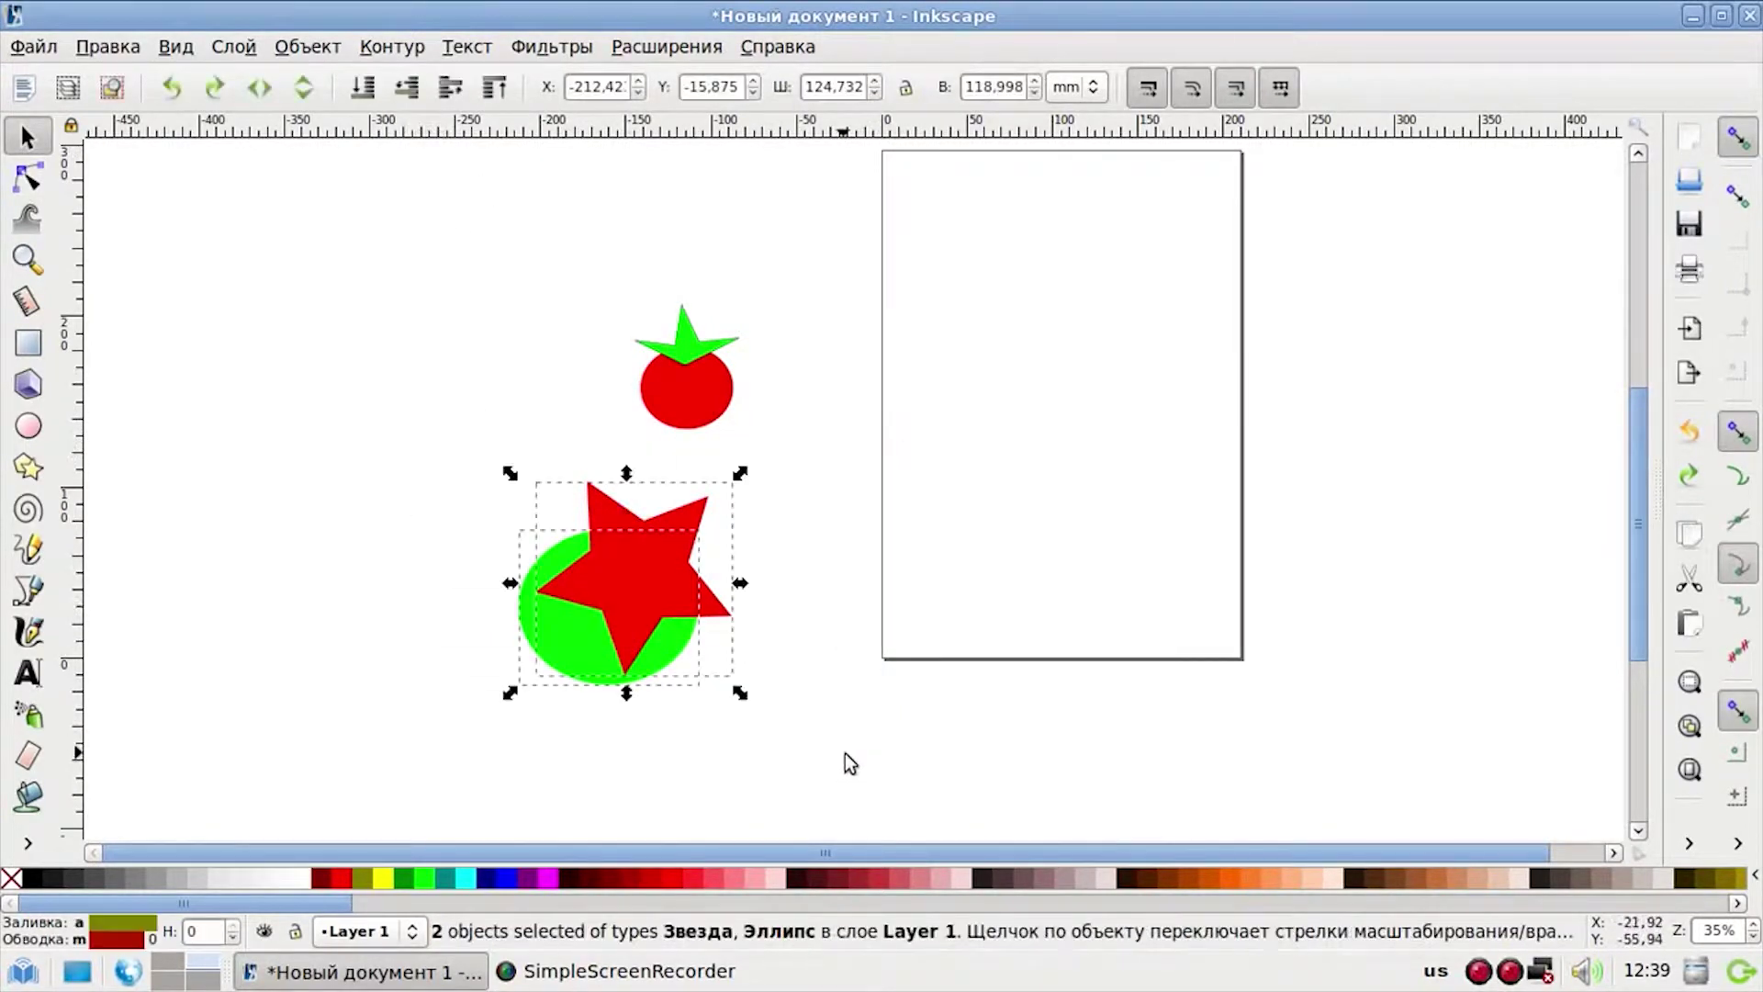
click(416, 49)
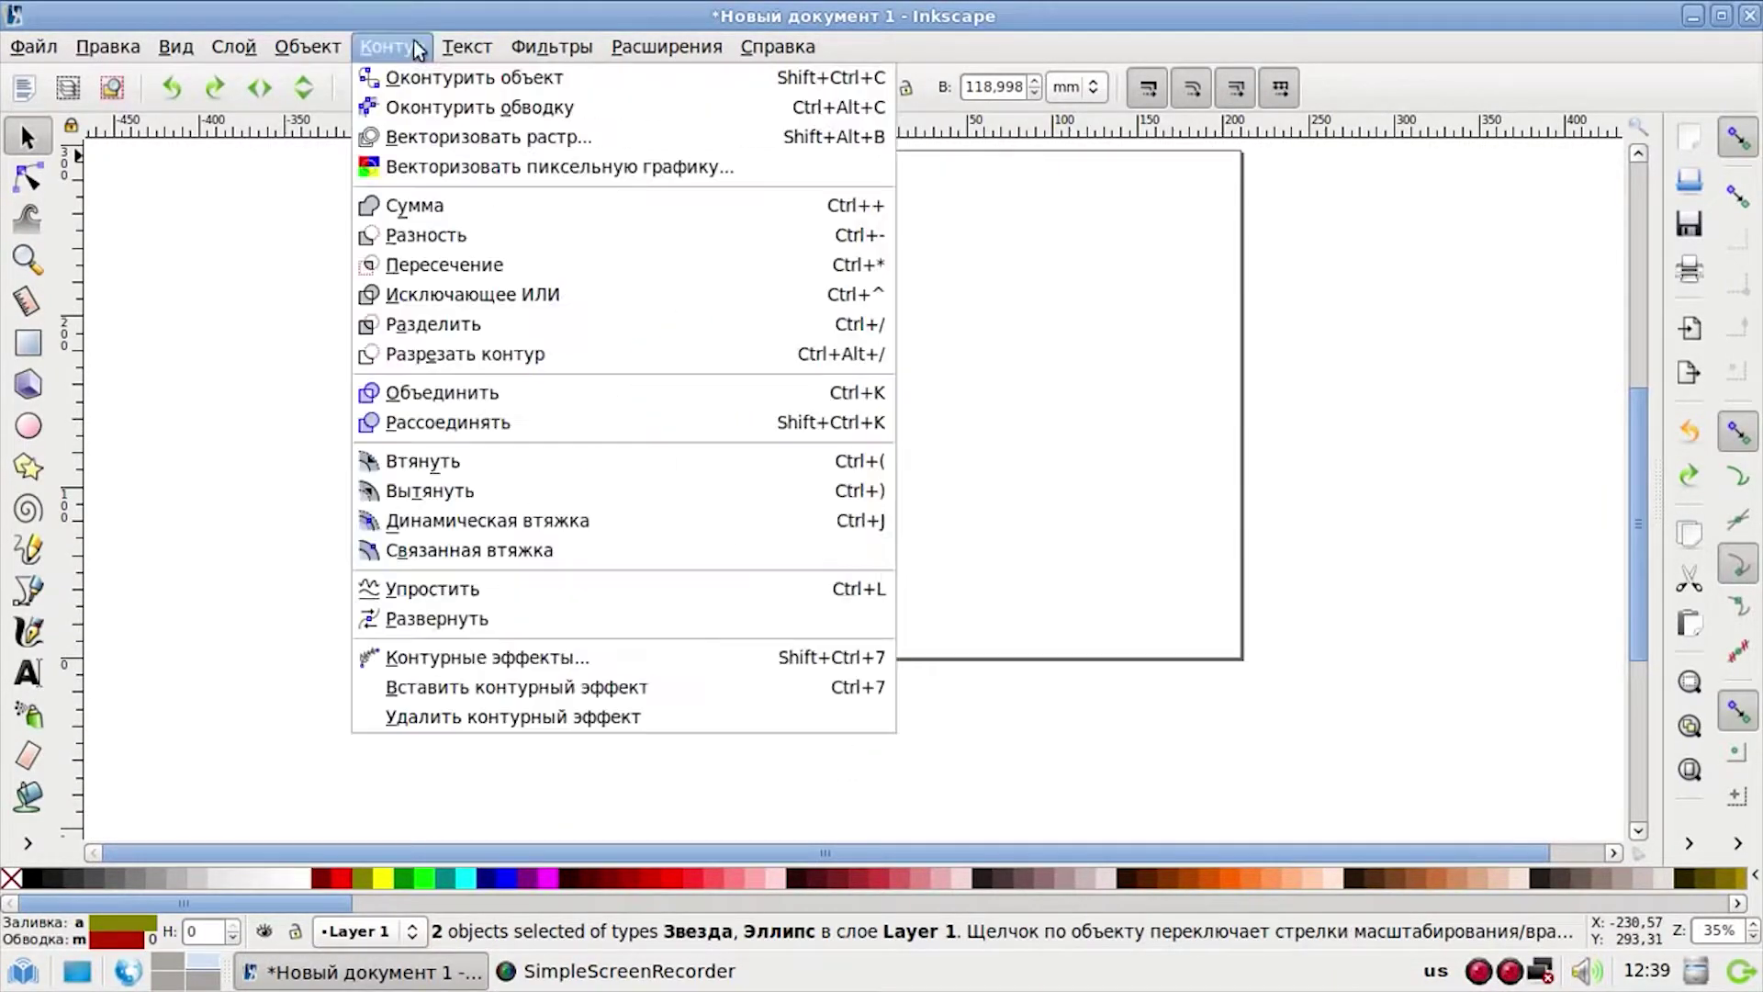
click(442, 272)
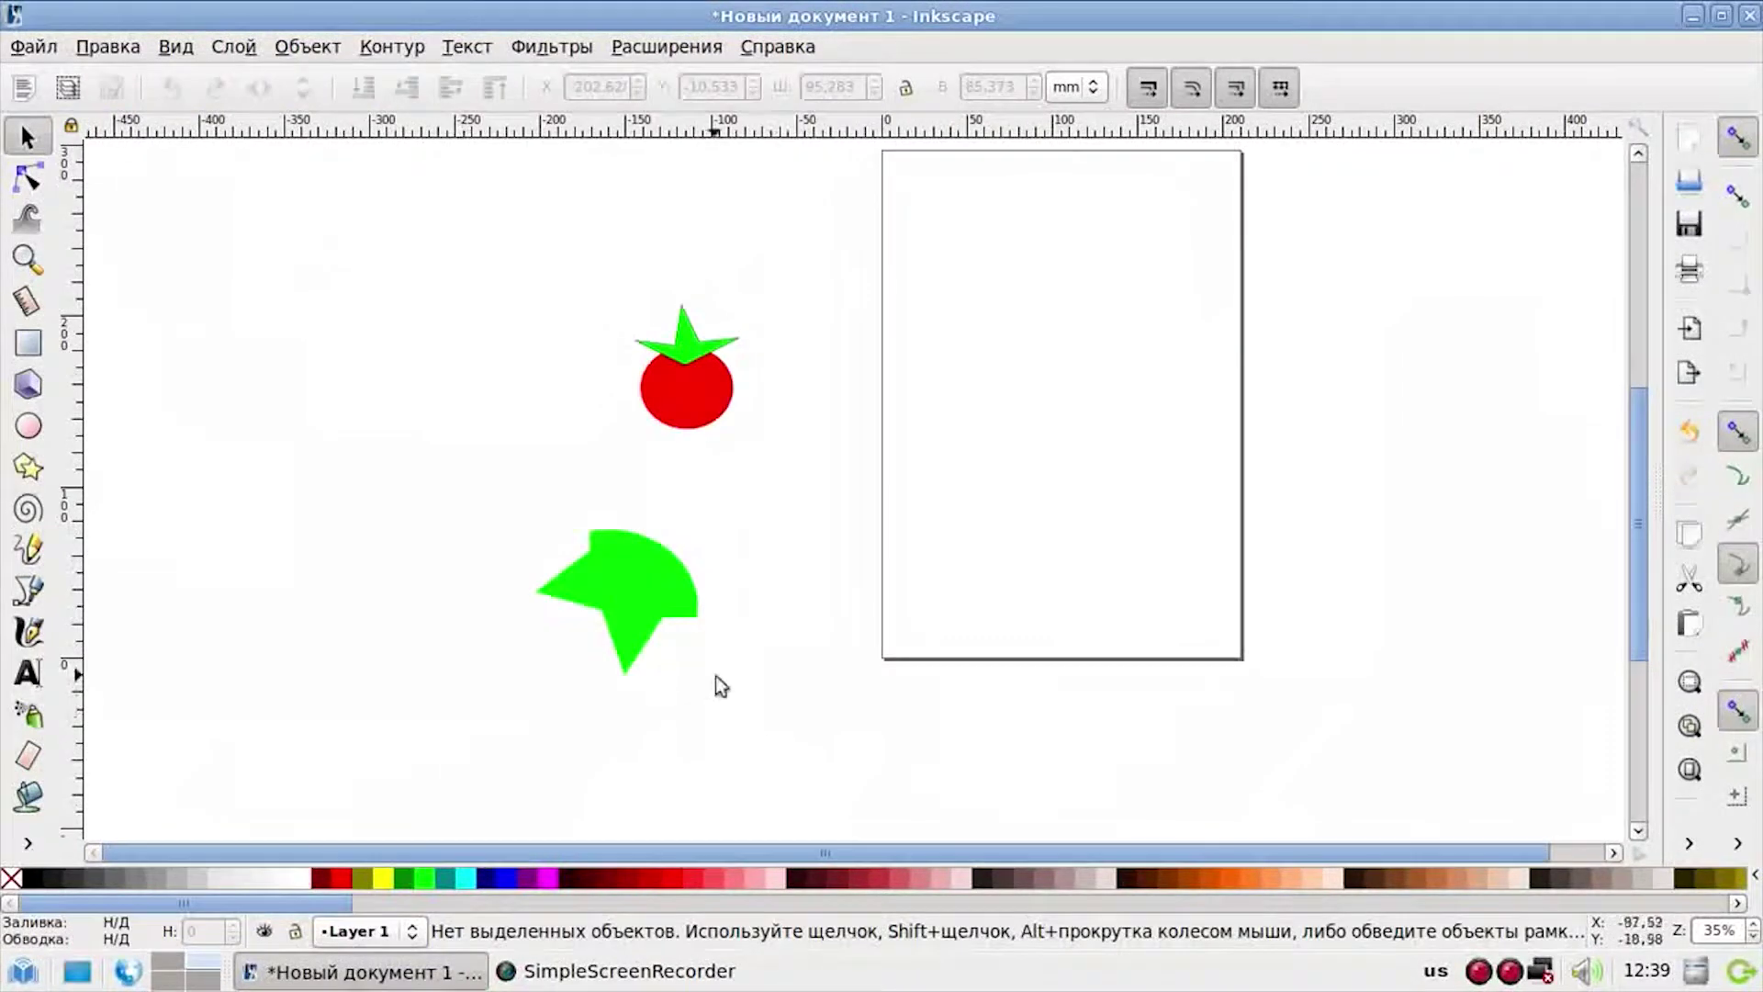
mouse_move(649, 597)
mouse_down()
mouse_move(796, 558)
mouse_move(558, 560)
mouse_up()
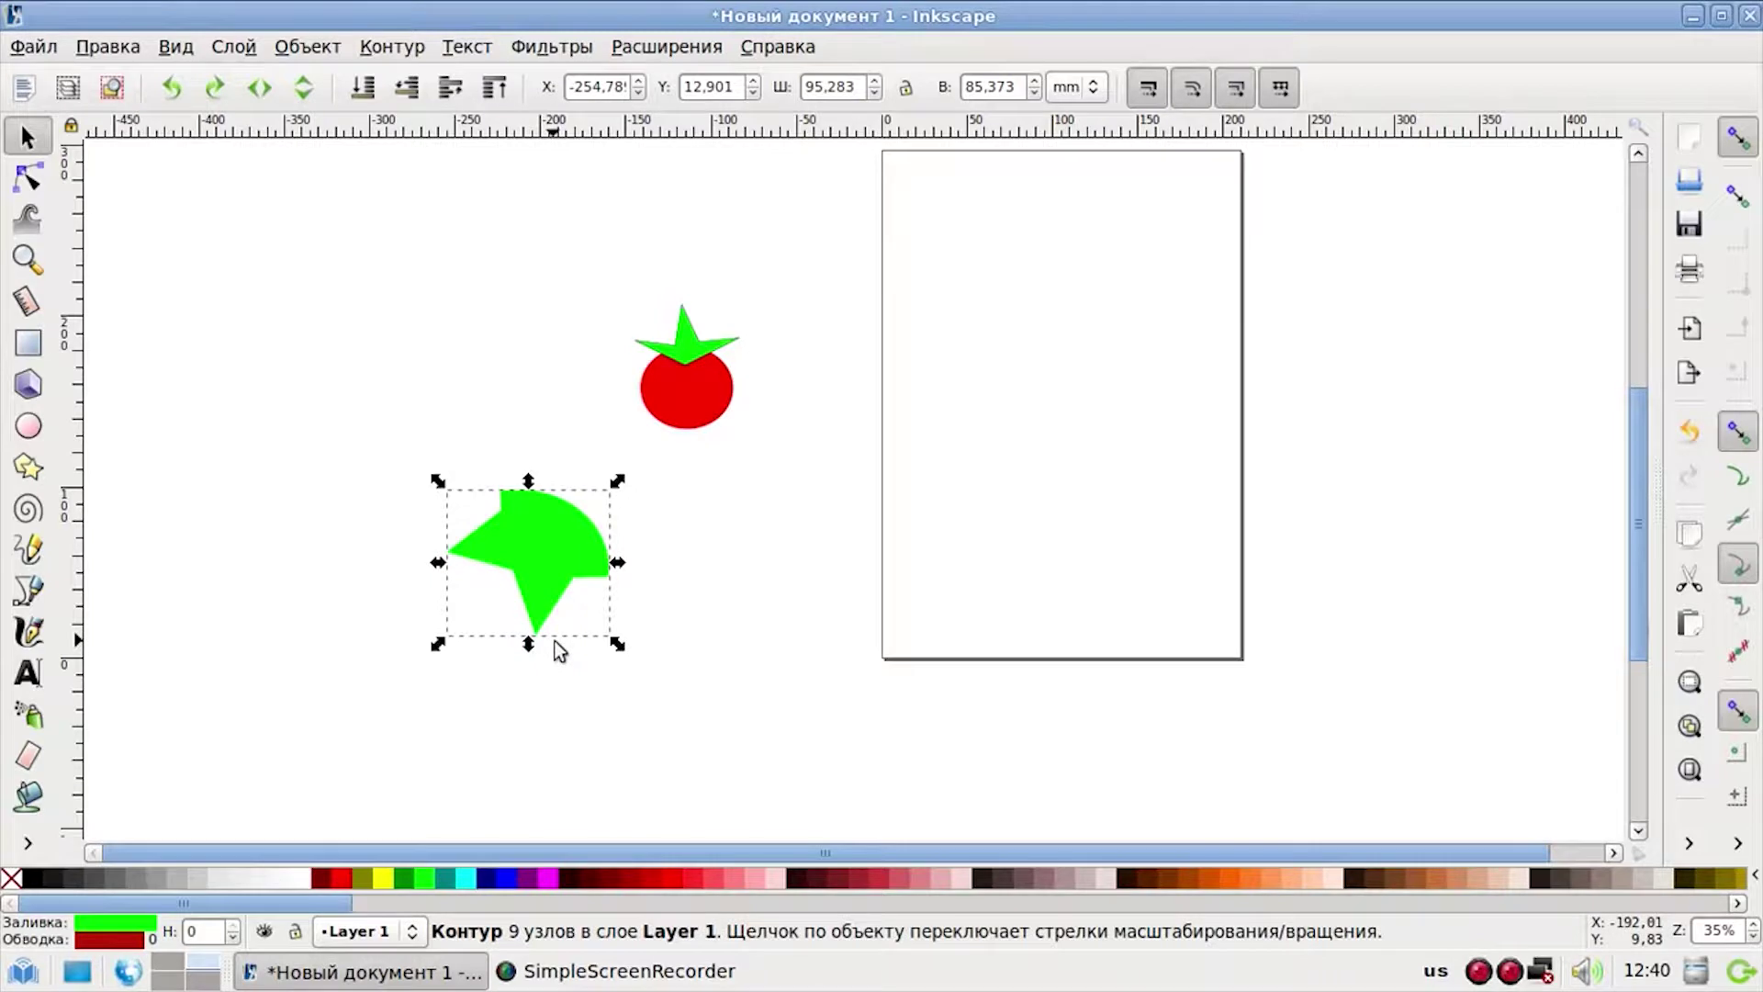
key(ctrl)
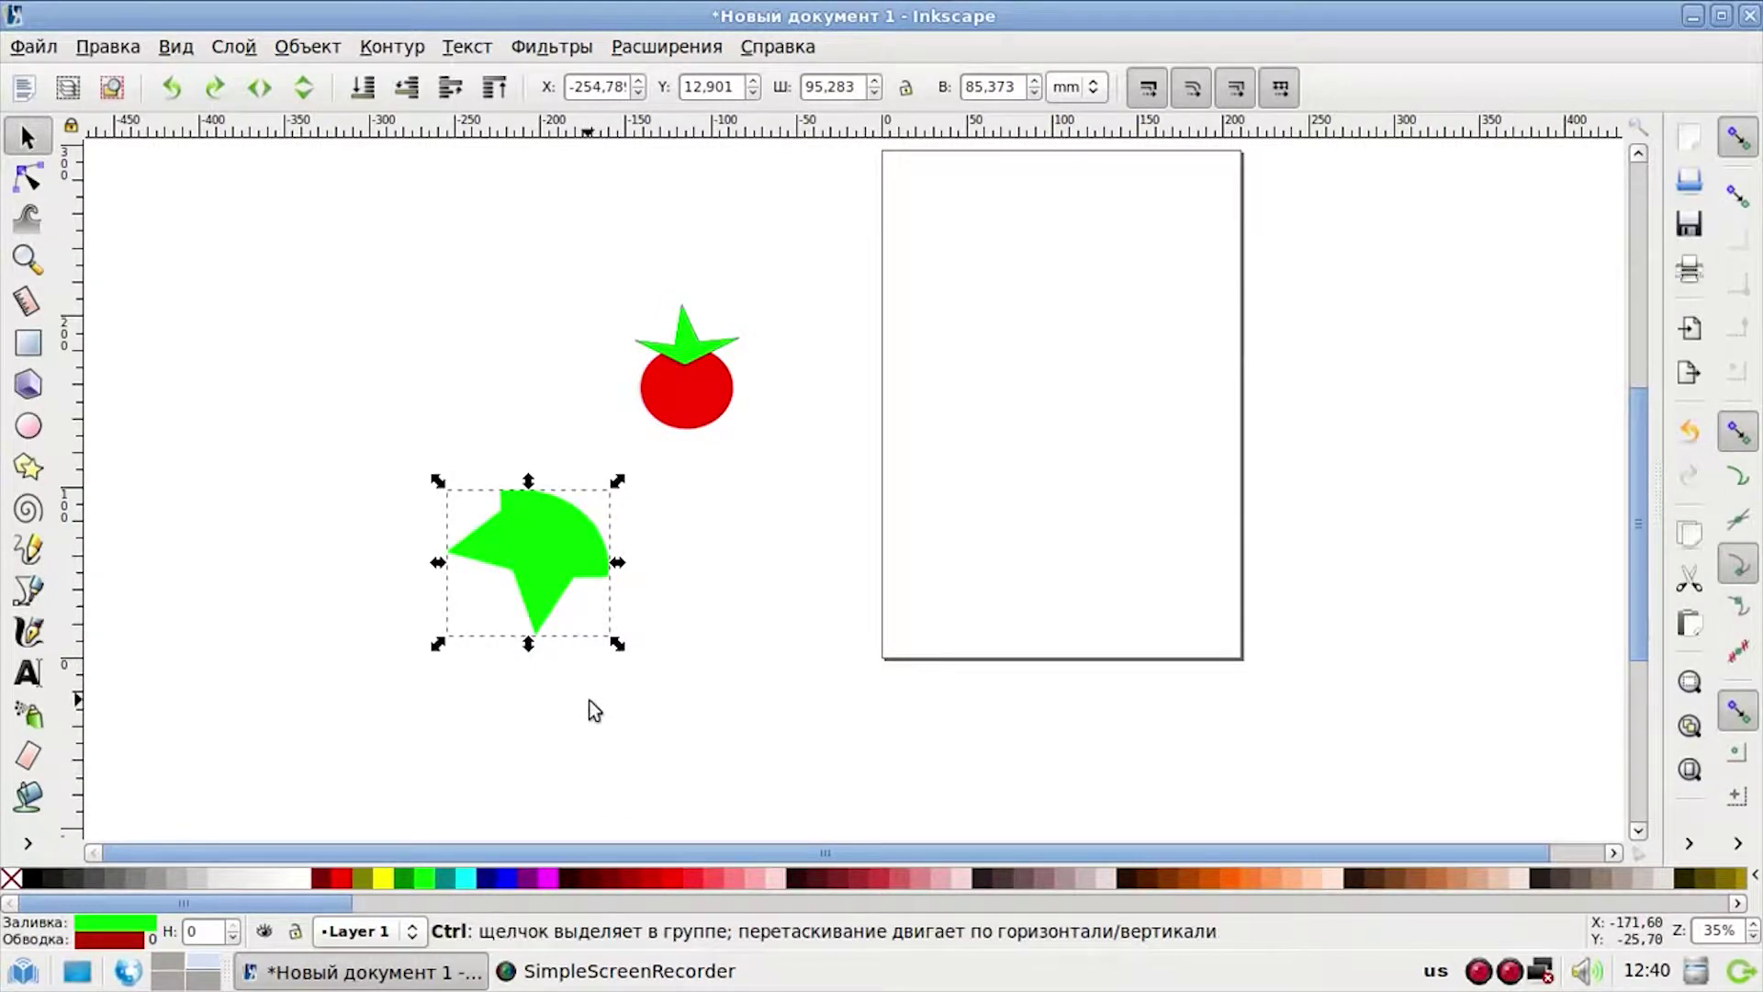
- Undo the intersection, apply Path > Exclusion to star and ellipse, and reposition the result
key(ctrl+z)
key(ctrl+z)
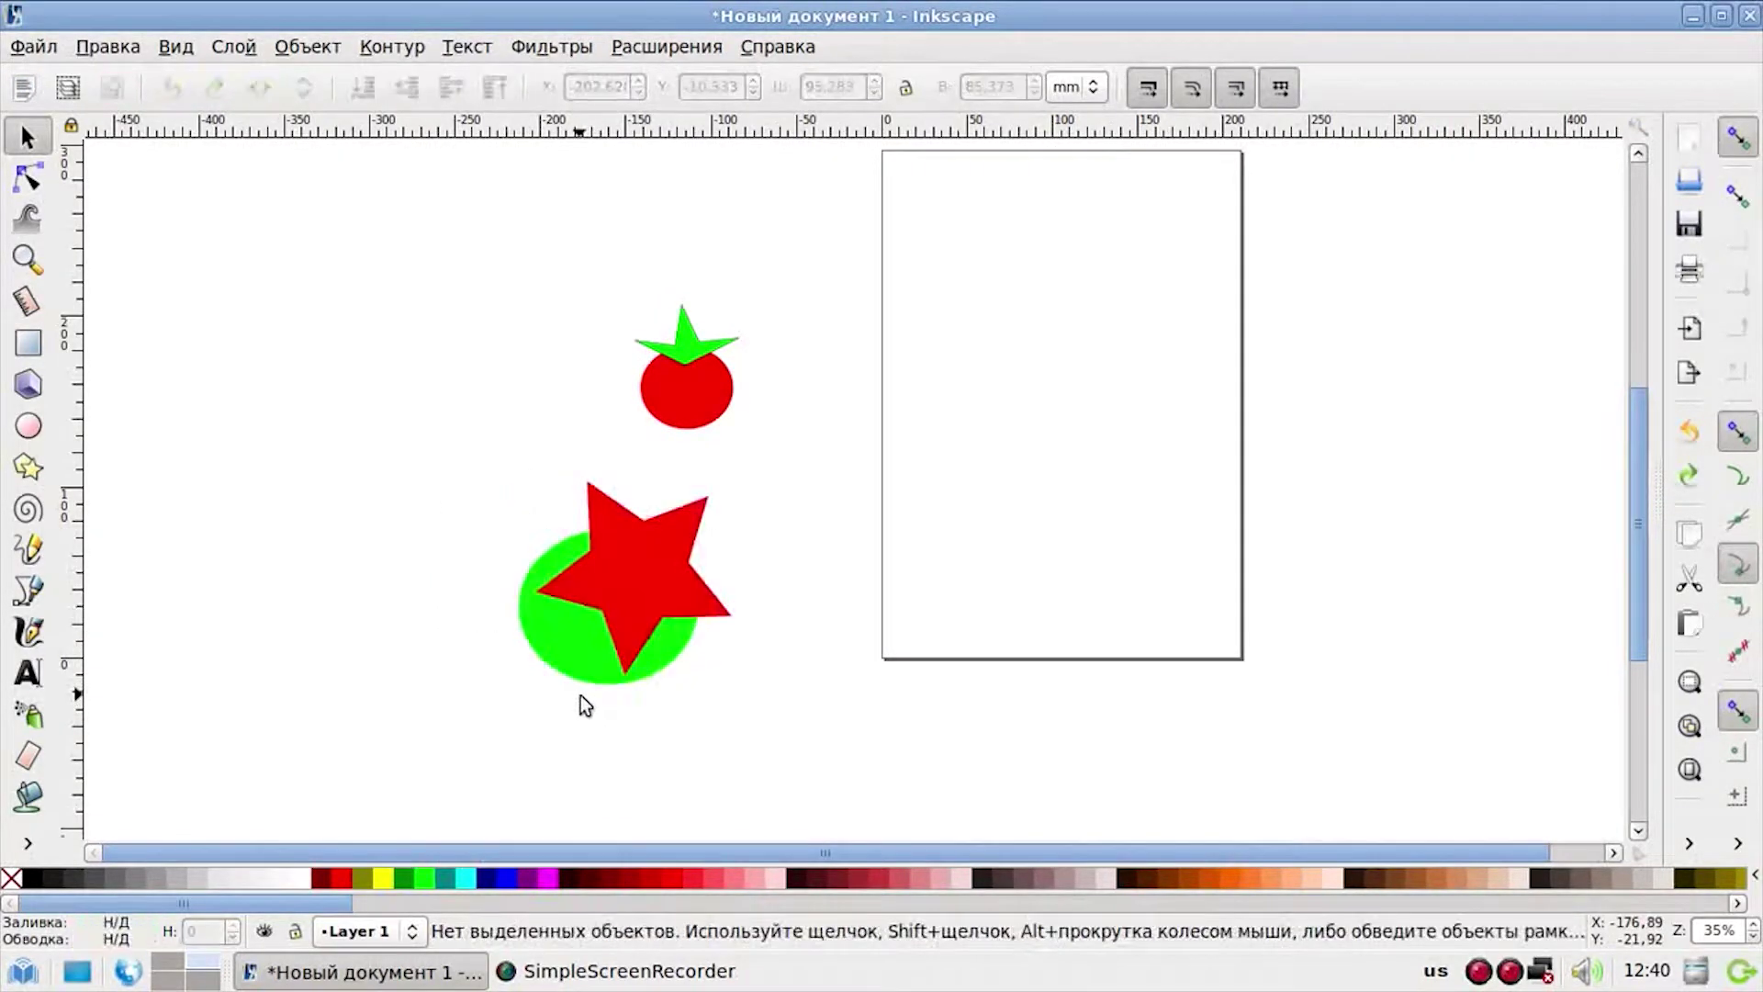
drag(444, 425, 783, 747)
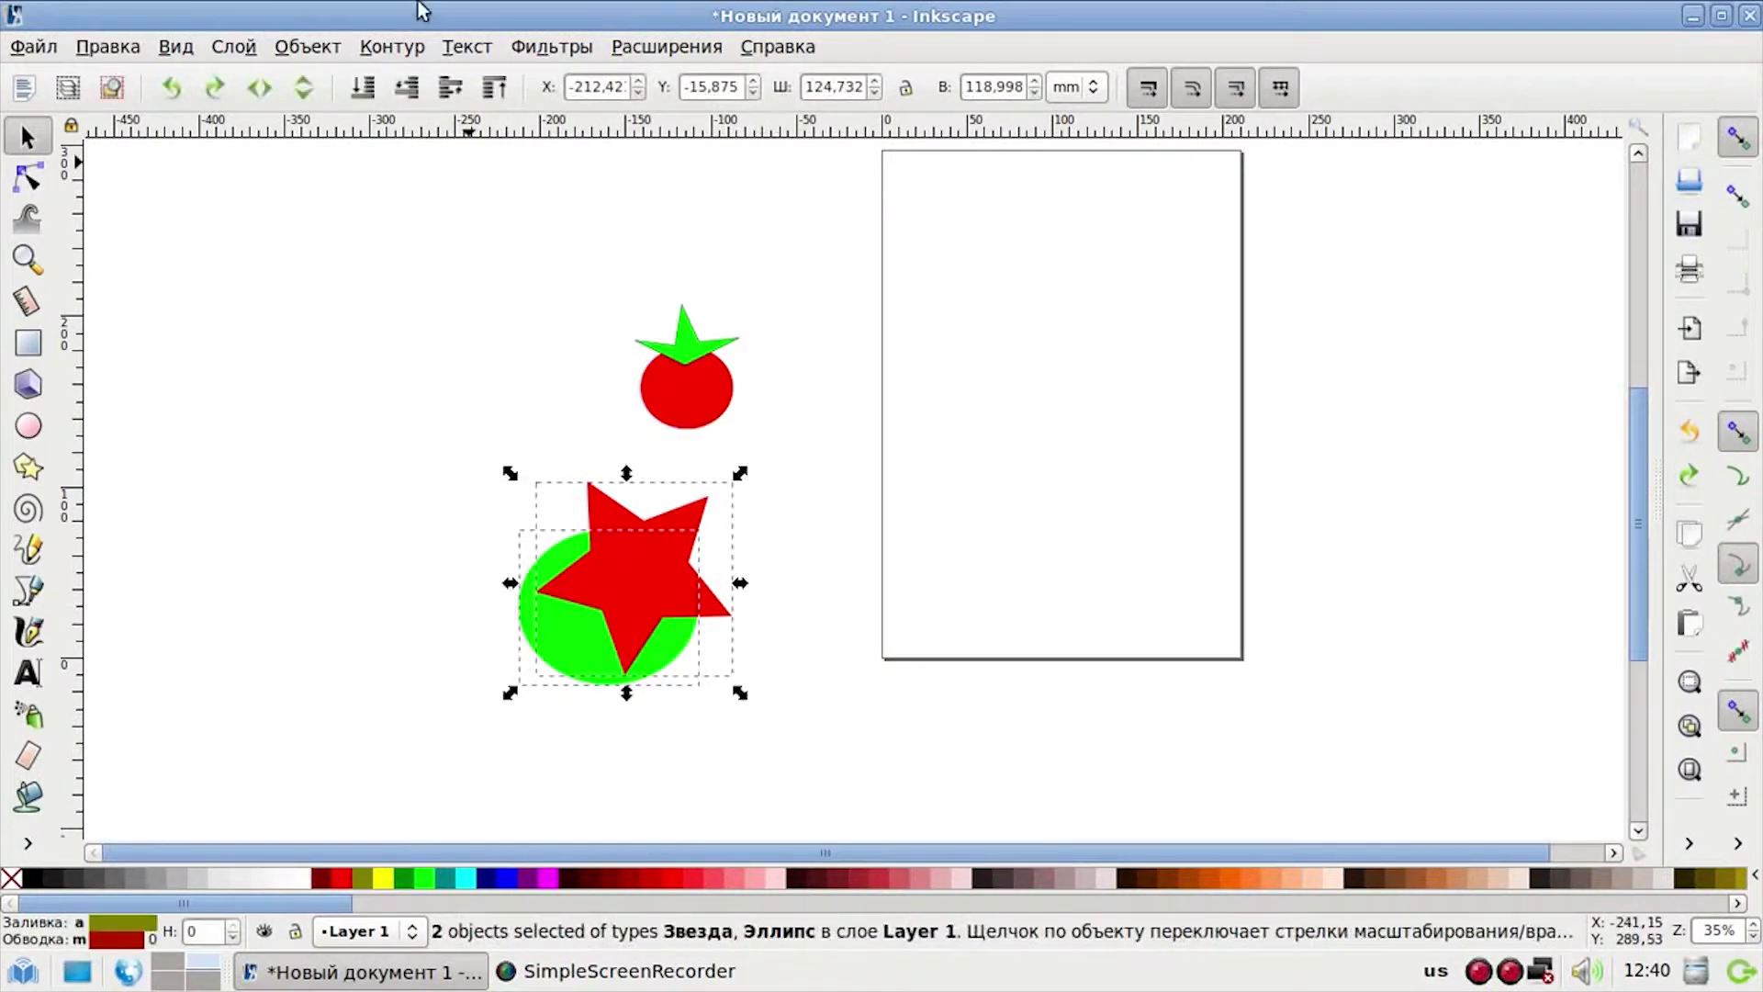
click(422, 46)
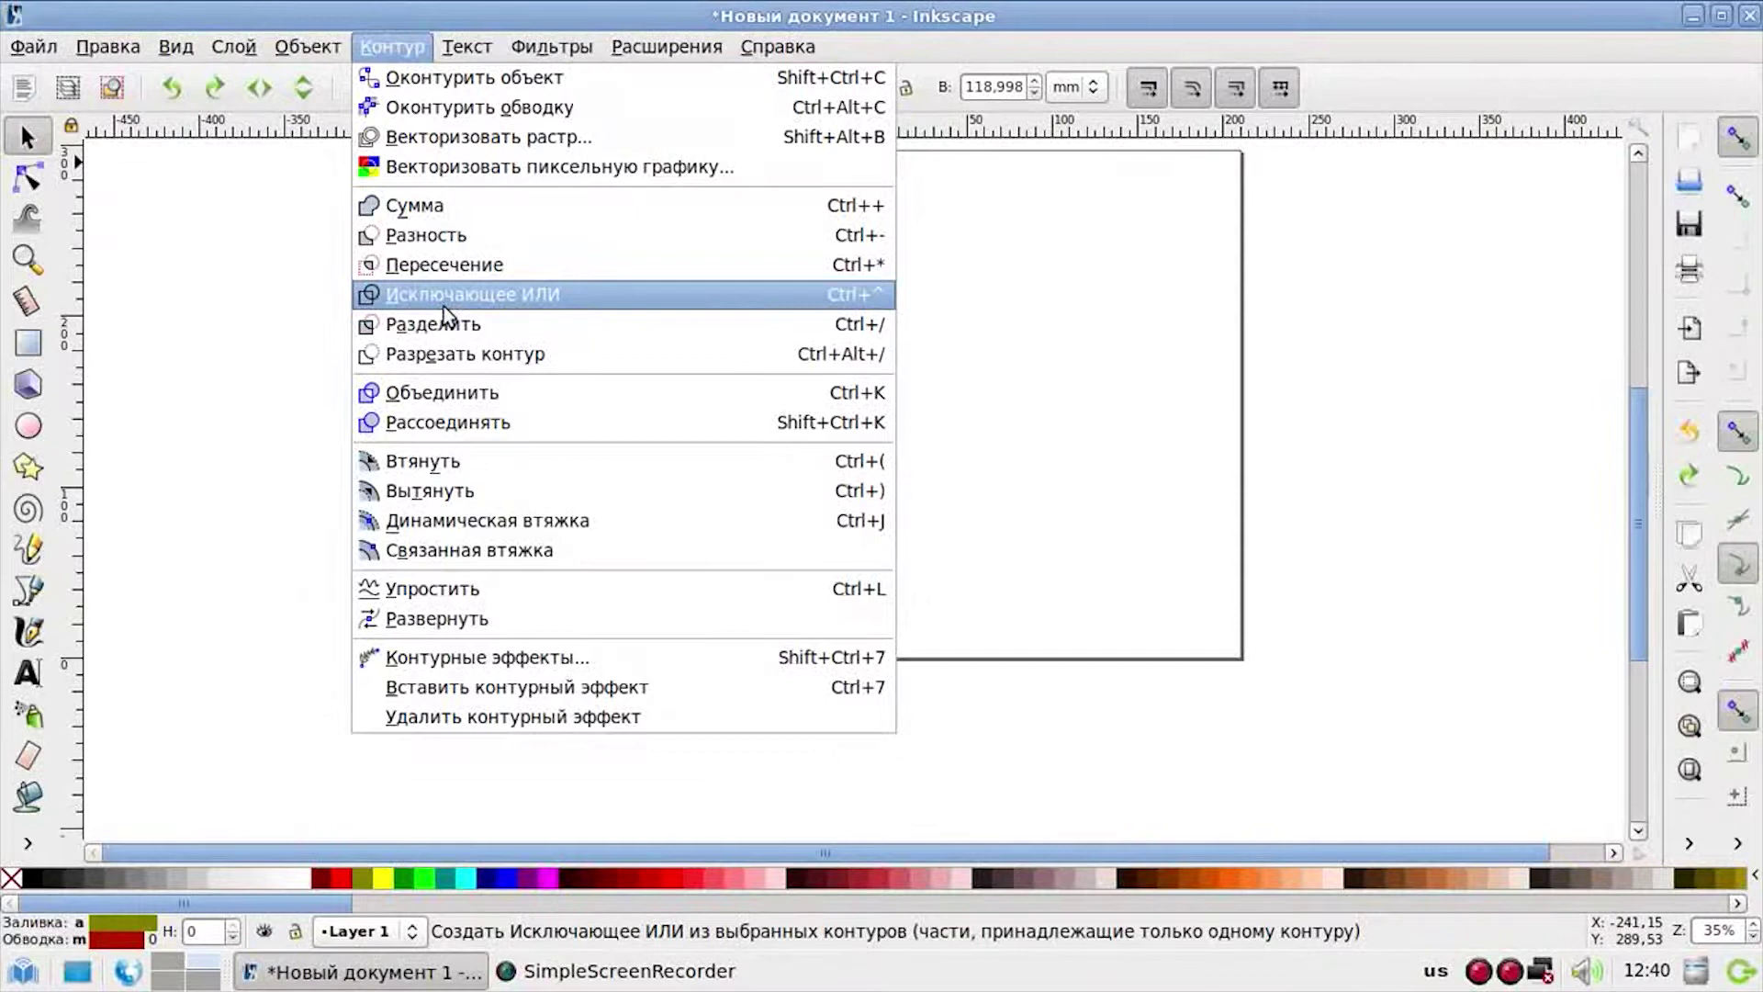
click(445, 307)
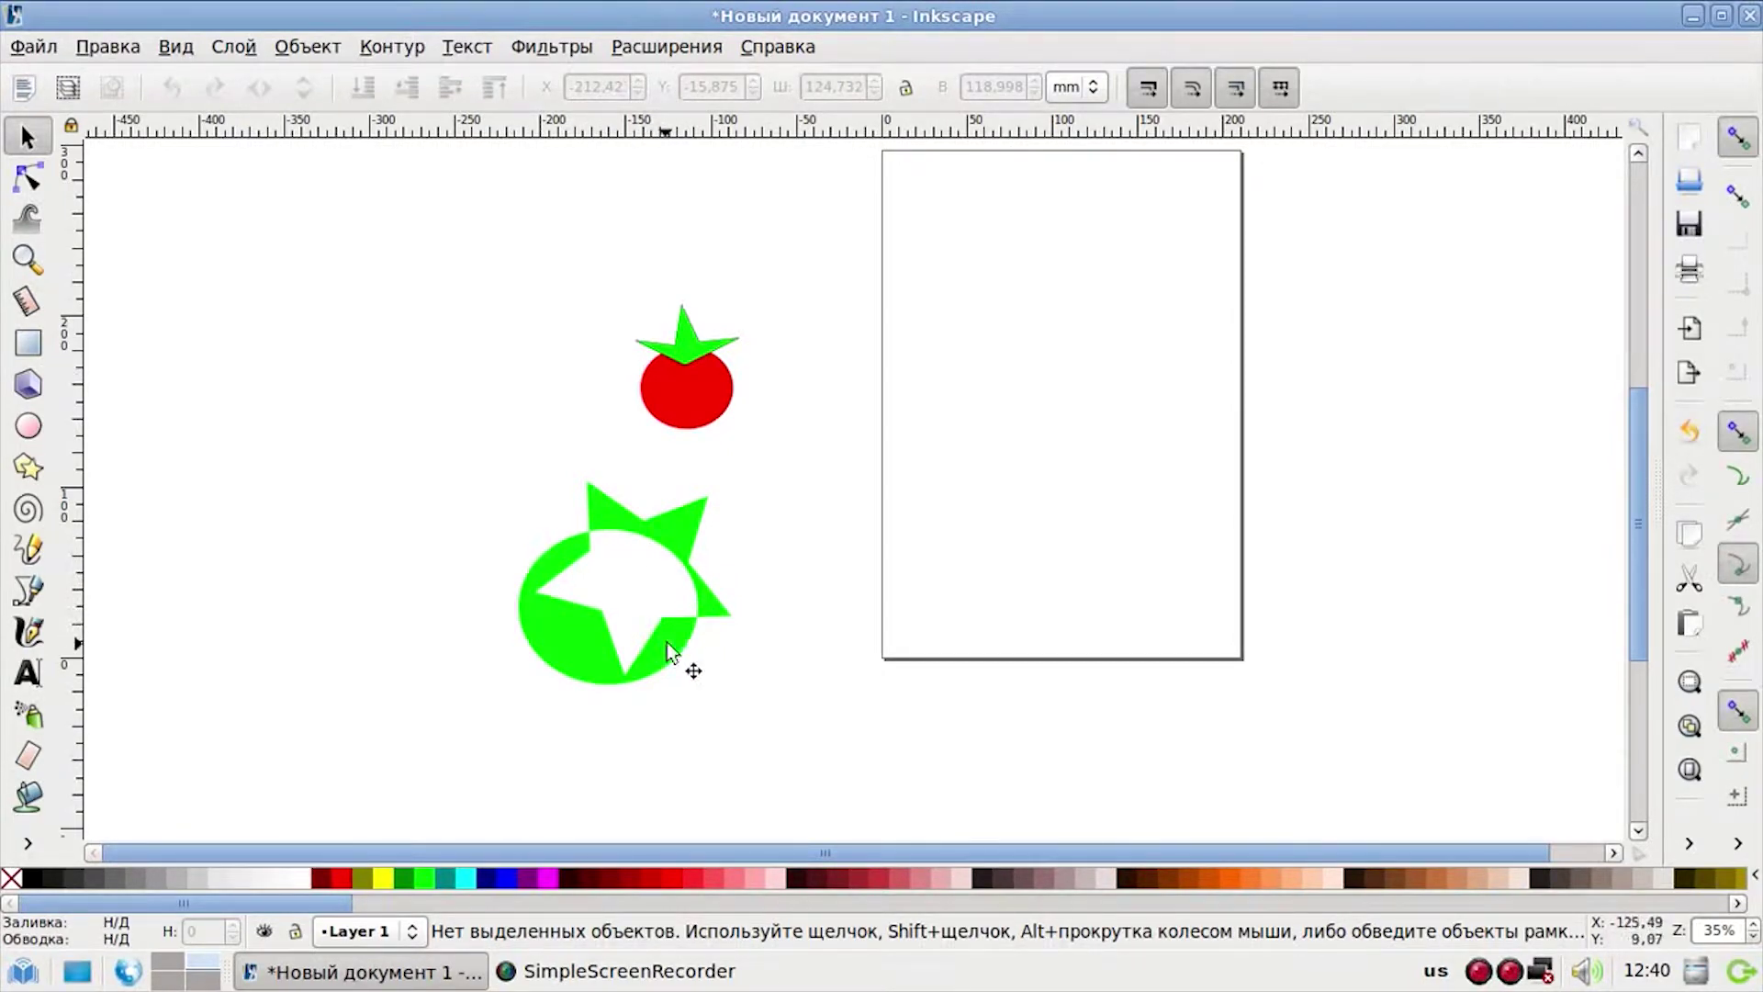
drag(670, 646, 781, 480)
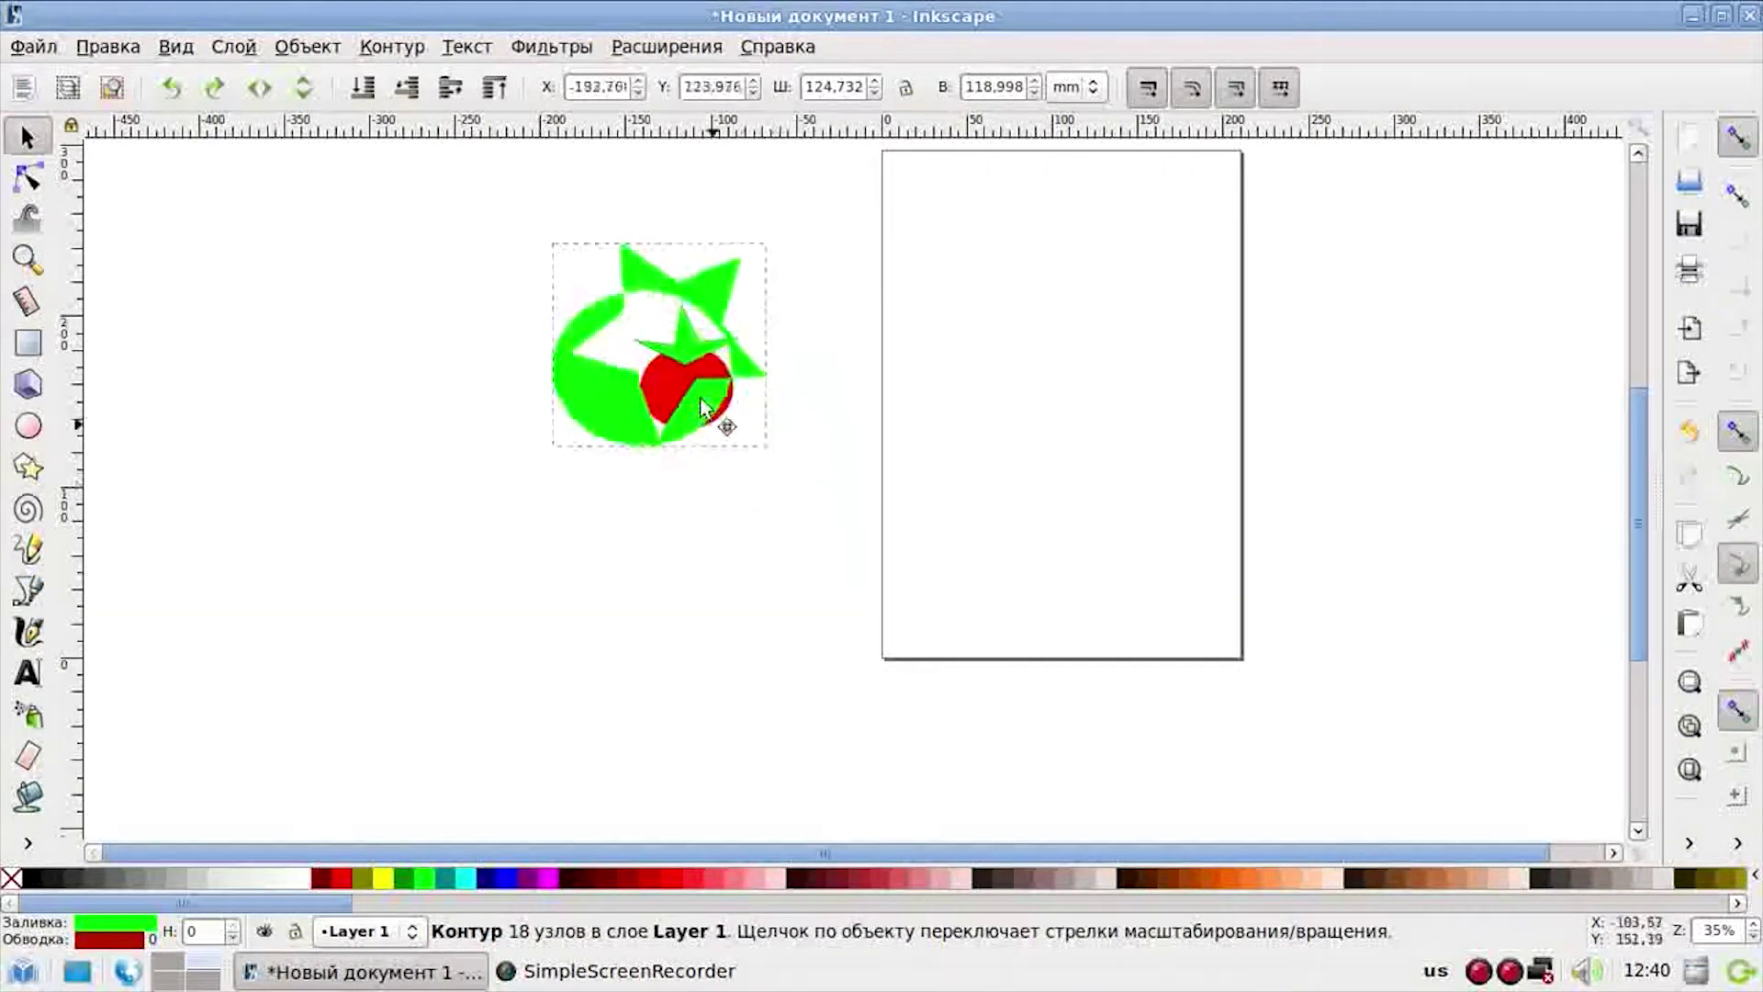
drag(780, 480, 728, 689)
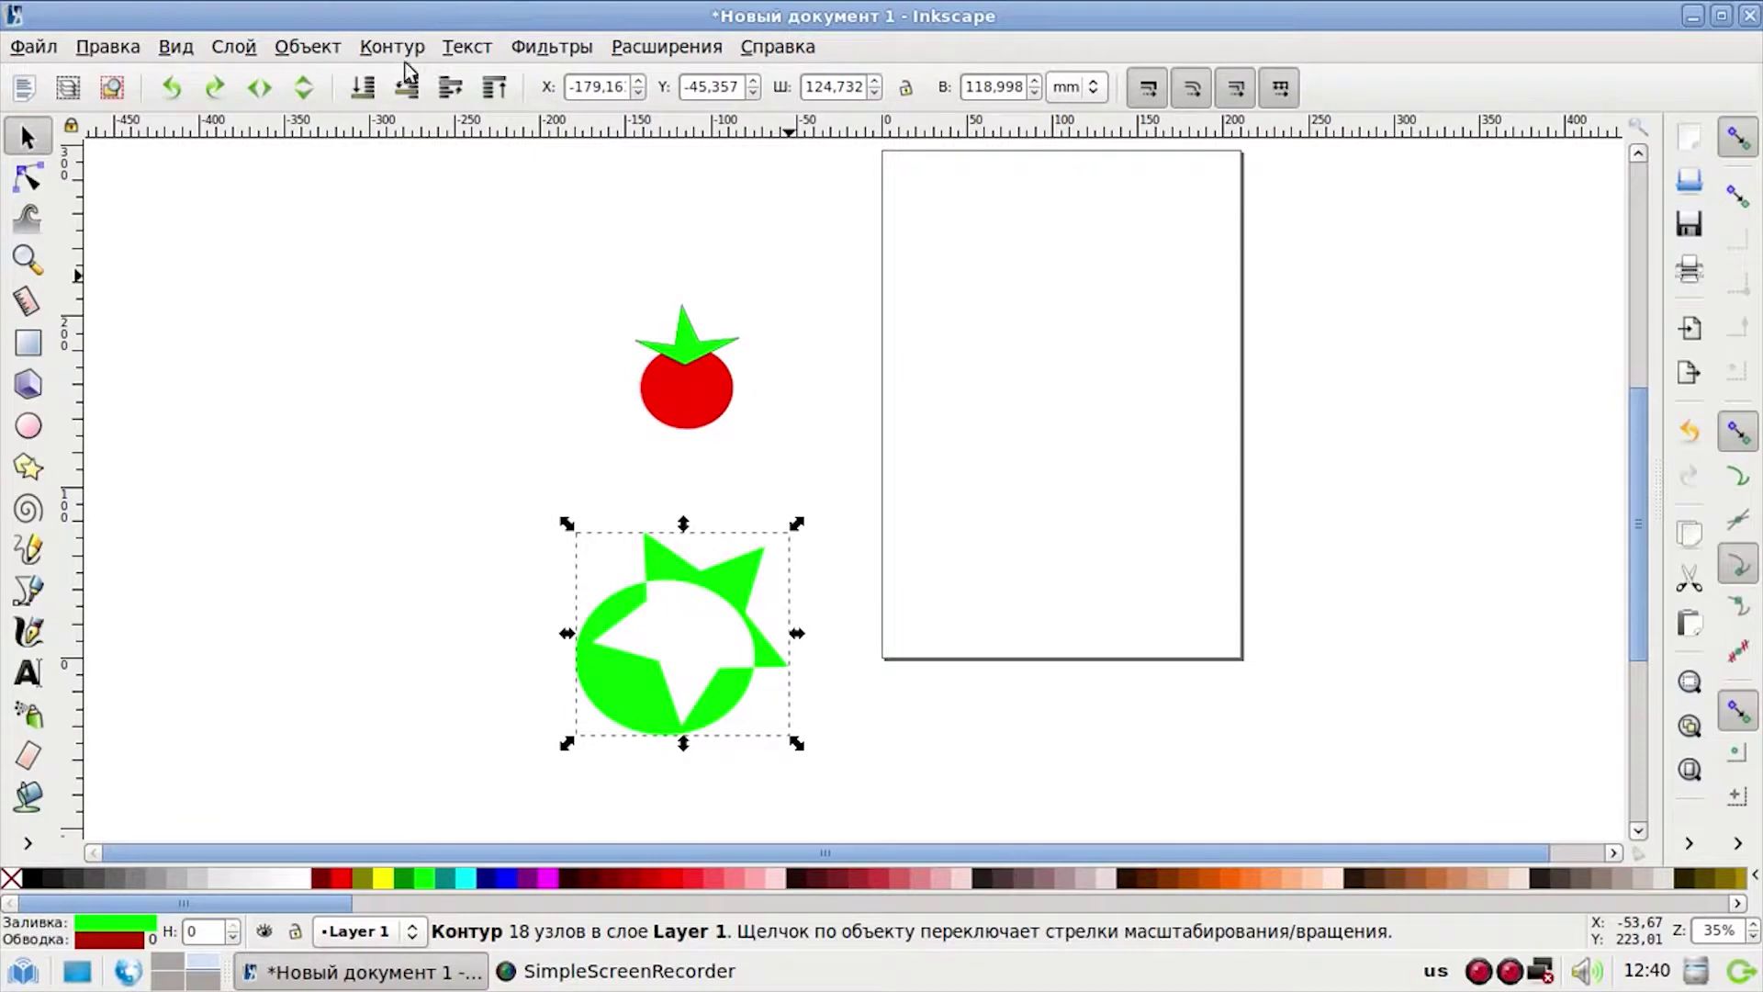
key(ctrl+z)
key(ctrl+z)
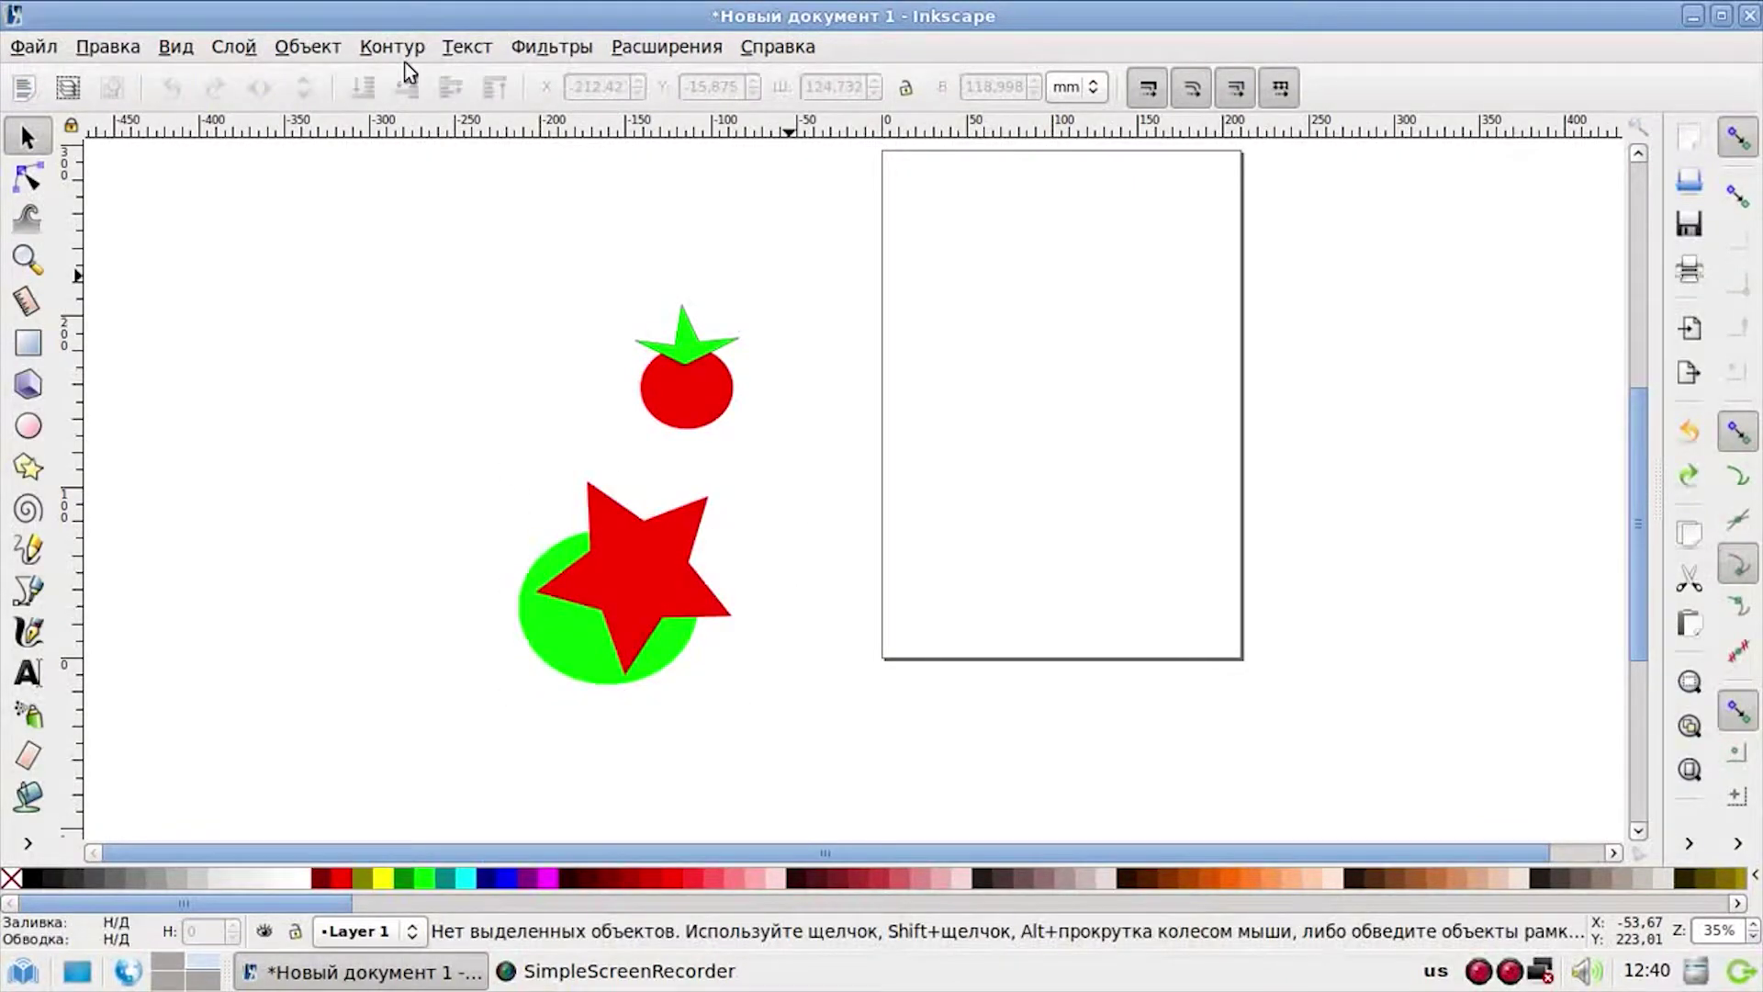
drag(449, 465, 773, 792)
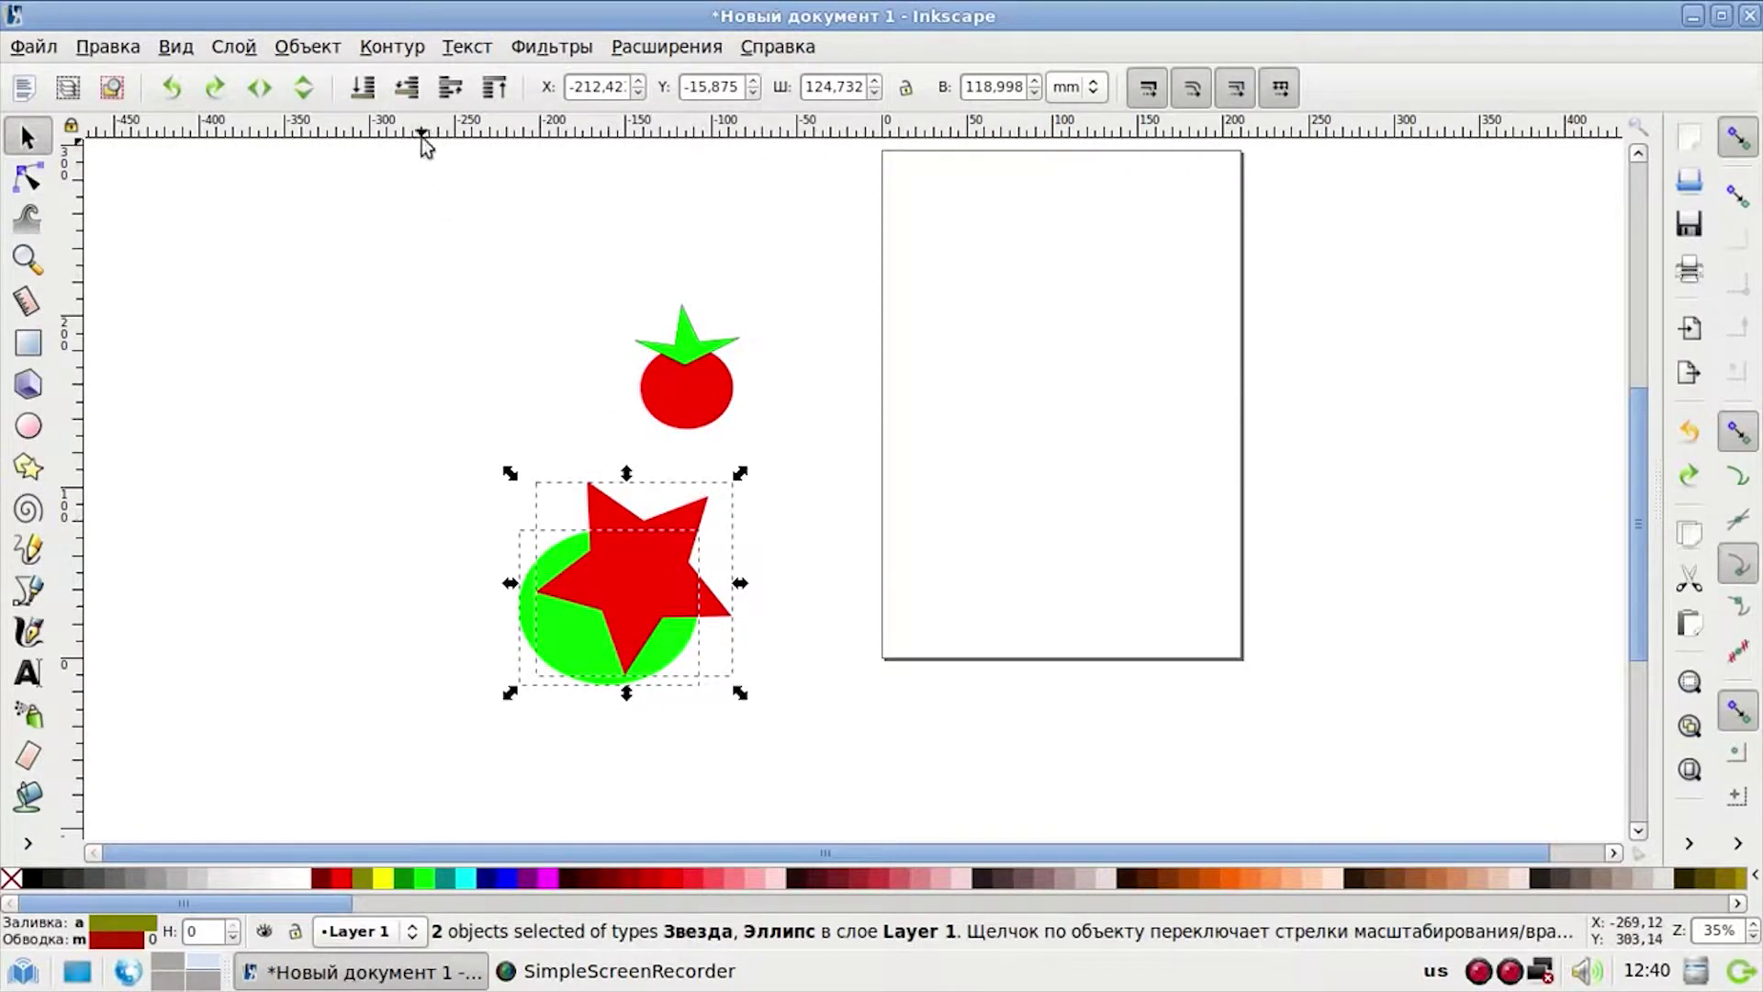
click(393, 46)
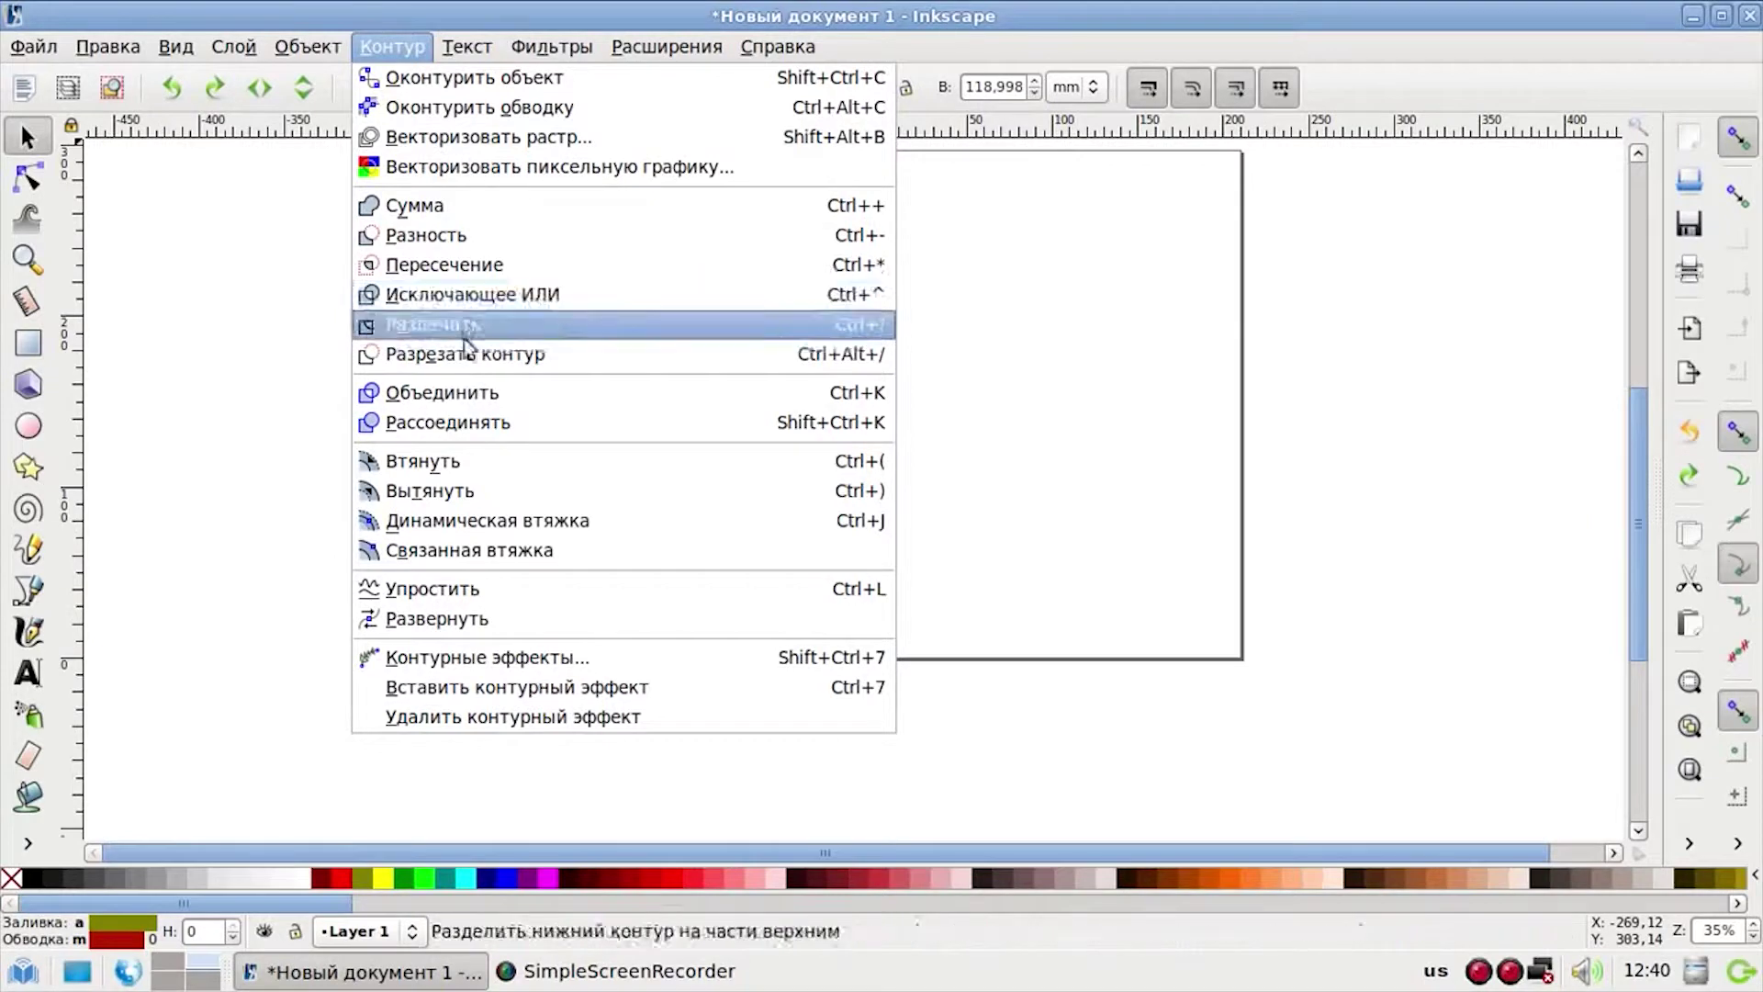
click(460, 321)
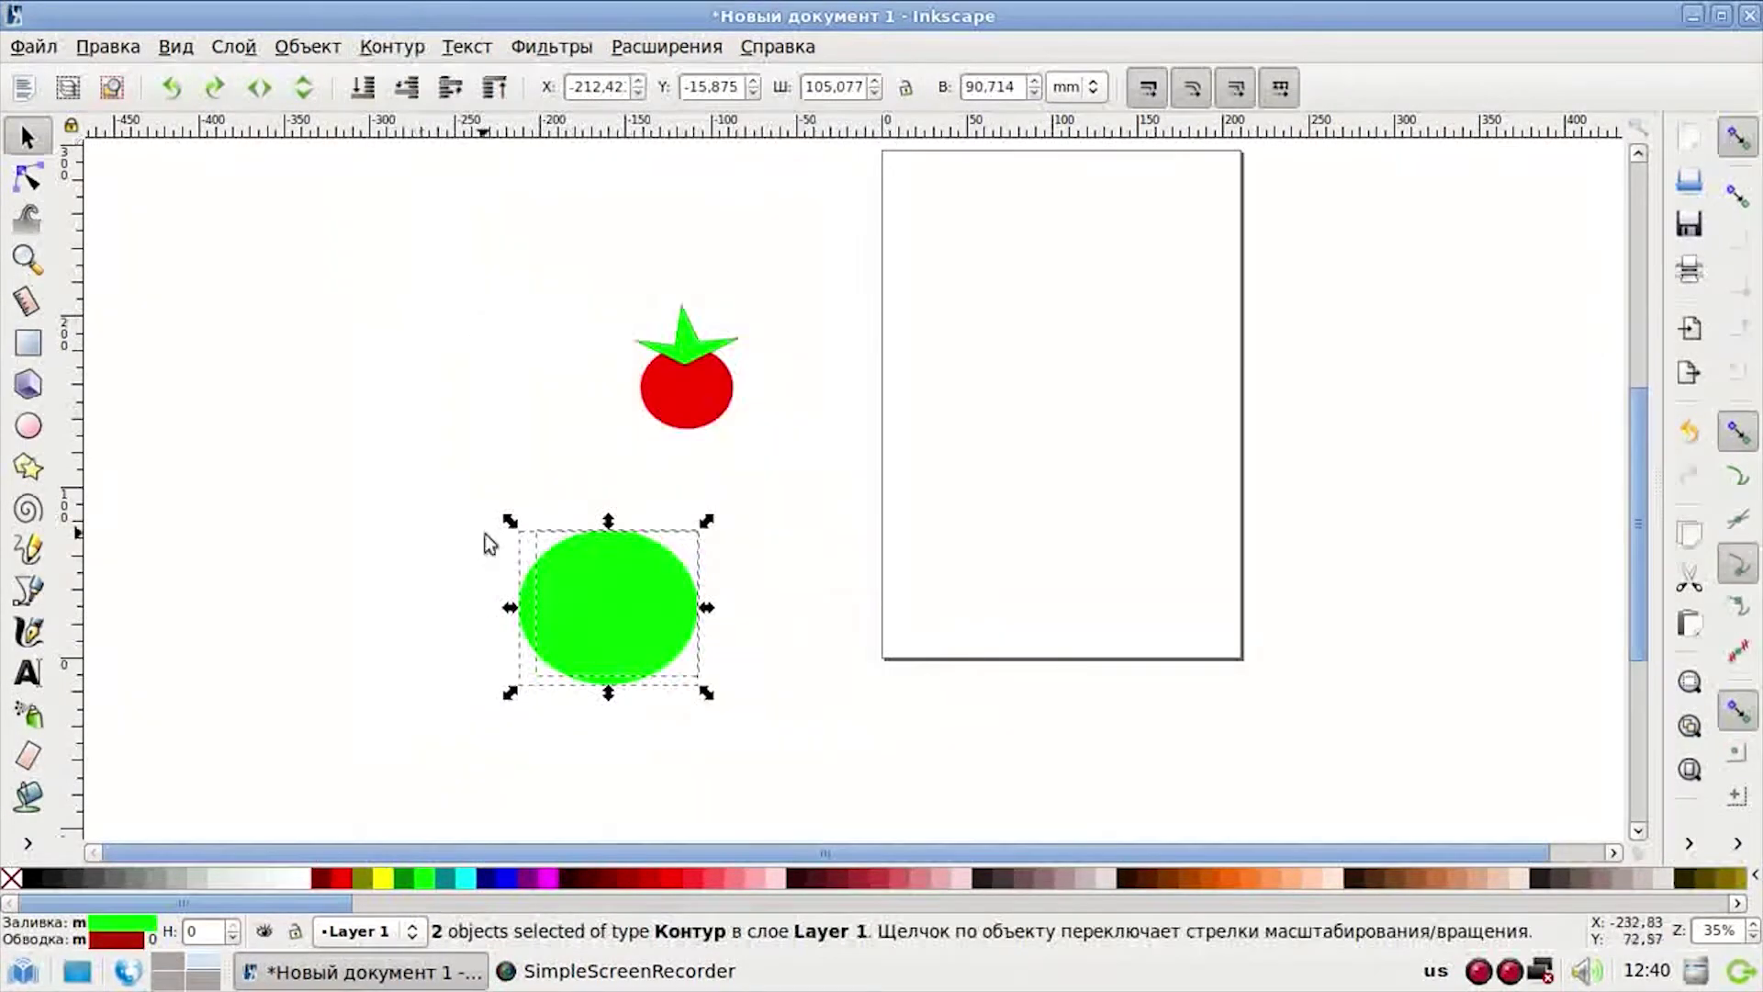
click(861, 681)
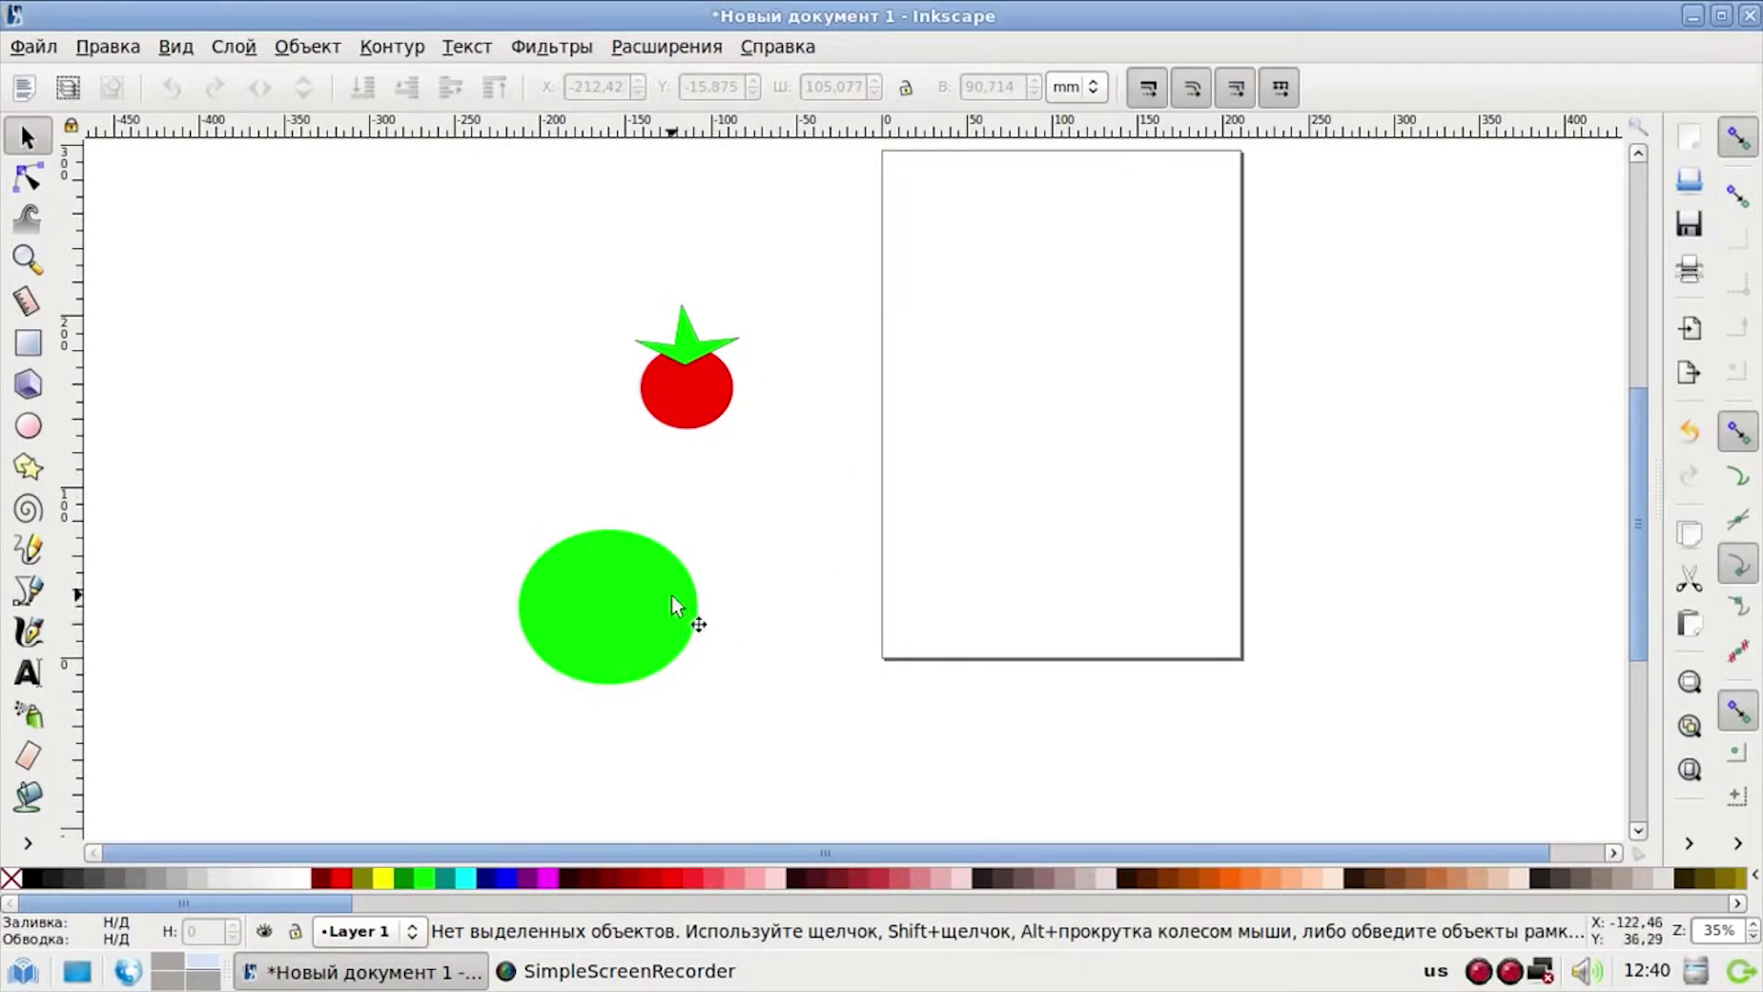
drag(633, 584, 693, 521)
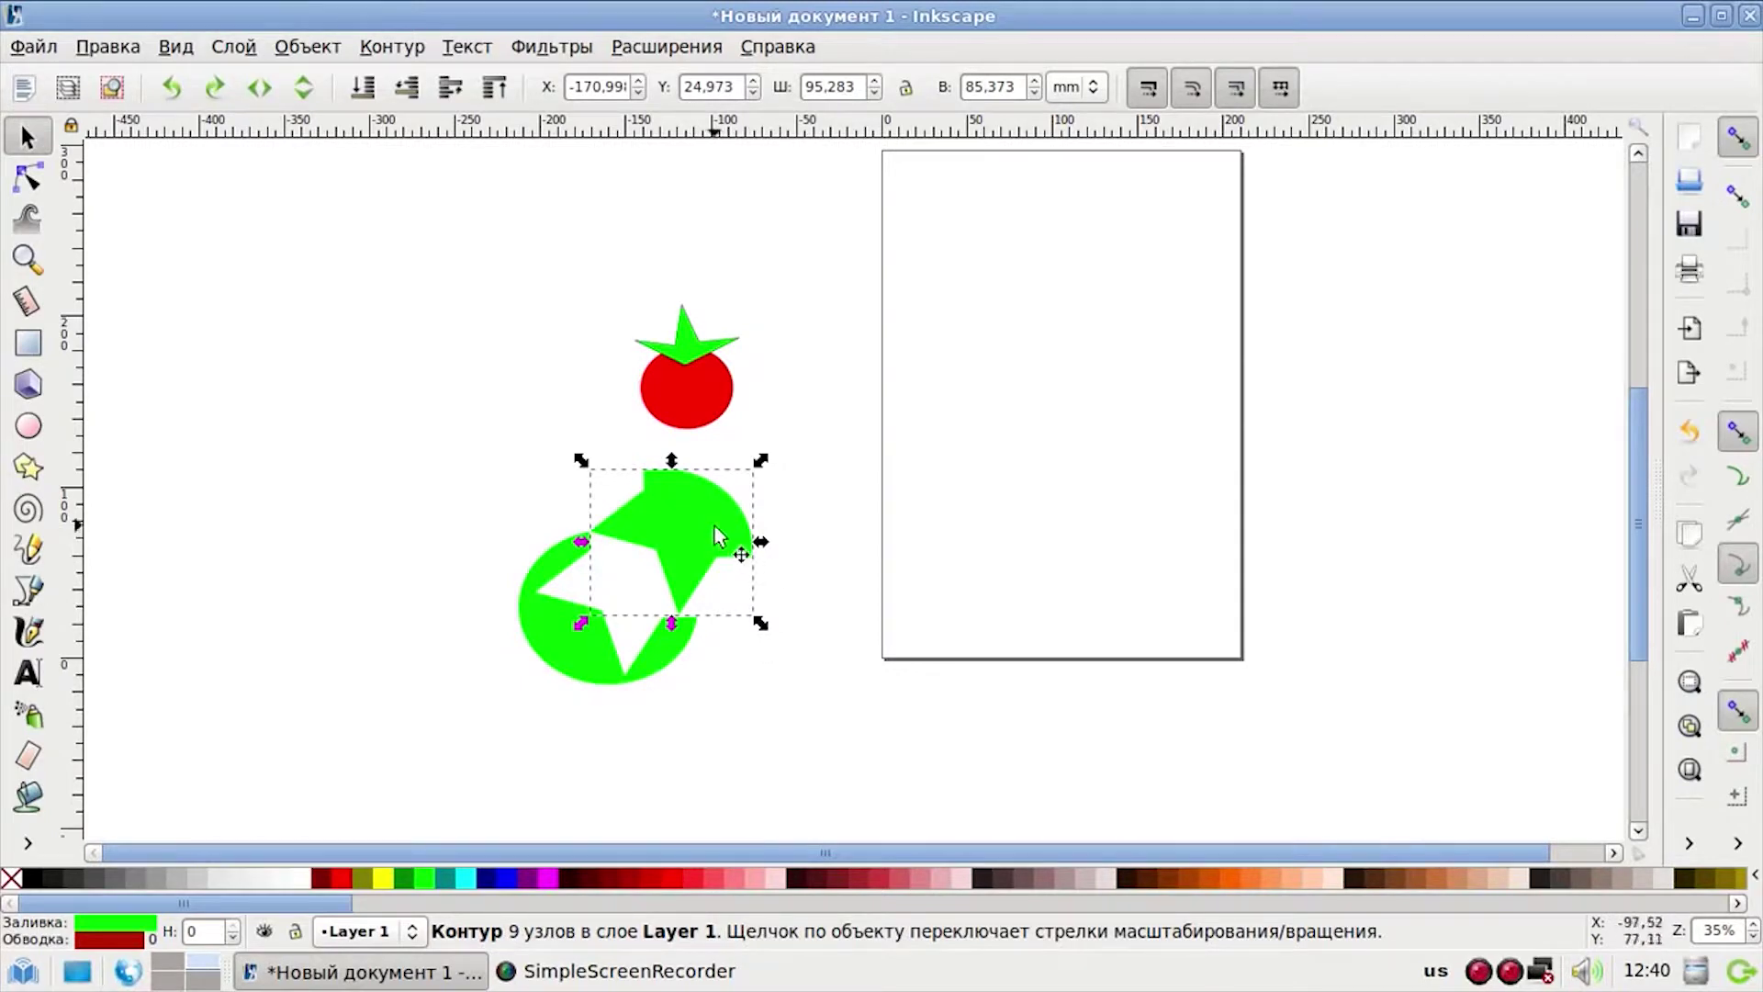
drag(719, 526, 787, 524)
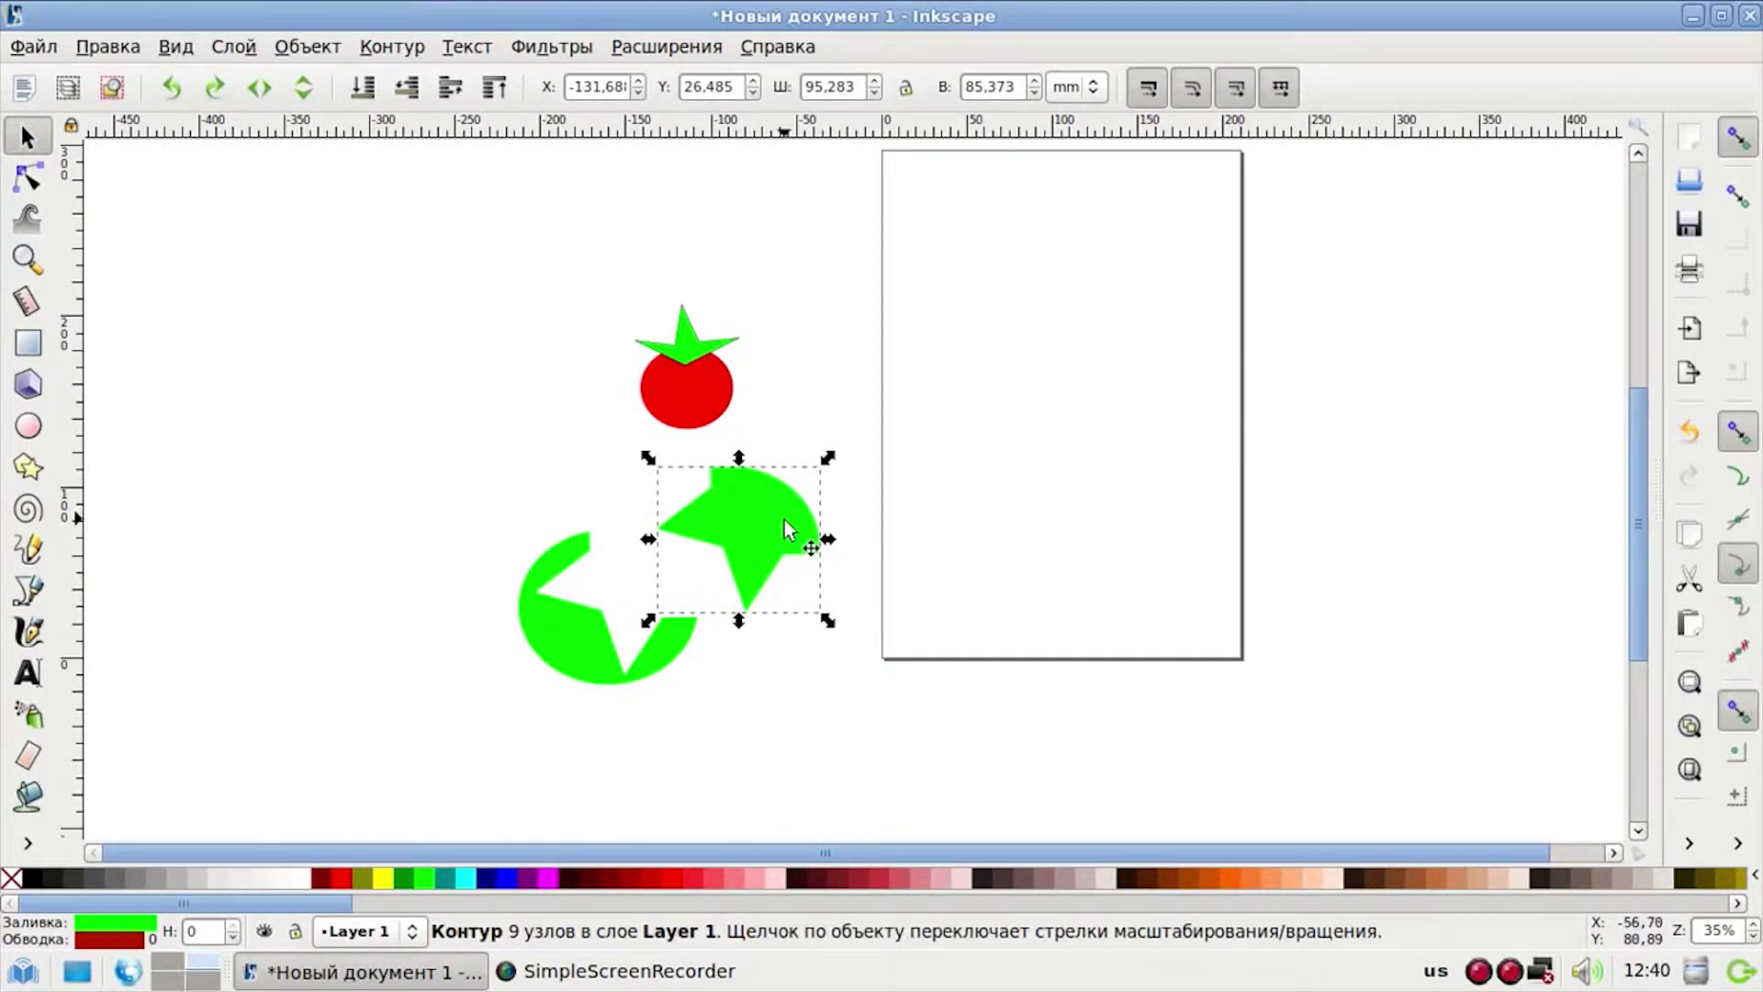
mouse_move(573, 656)
mouse_down()
mouse_move(621, 676)
mouse_move(547, 573)
mouse_up()
mouse_move(761, 510)
mouse_down()
mouse_move(665, 461)
mouse_move(681, 464)
mouse_up()
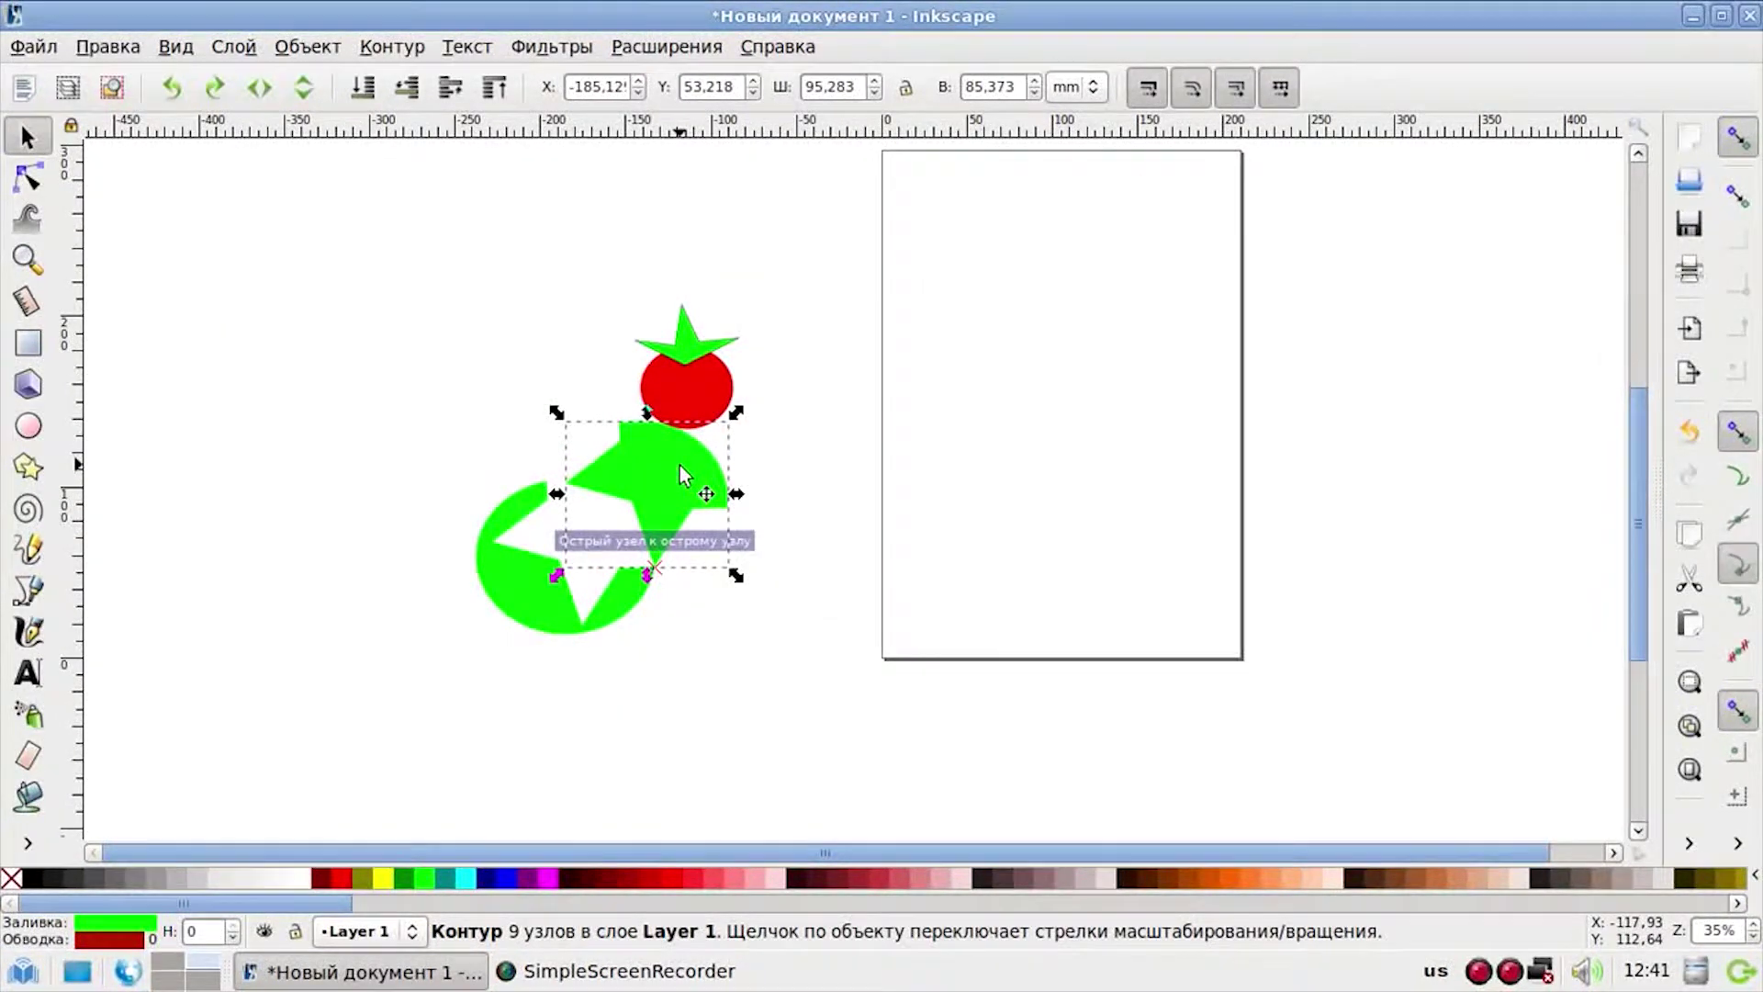
key(ctrl+z)
key(ctrl+z)
key(ctrl+z)
key(ctrl+z)
key(ctrl+z)
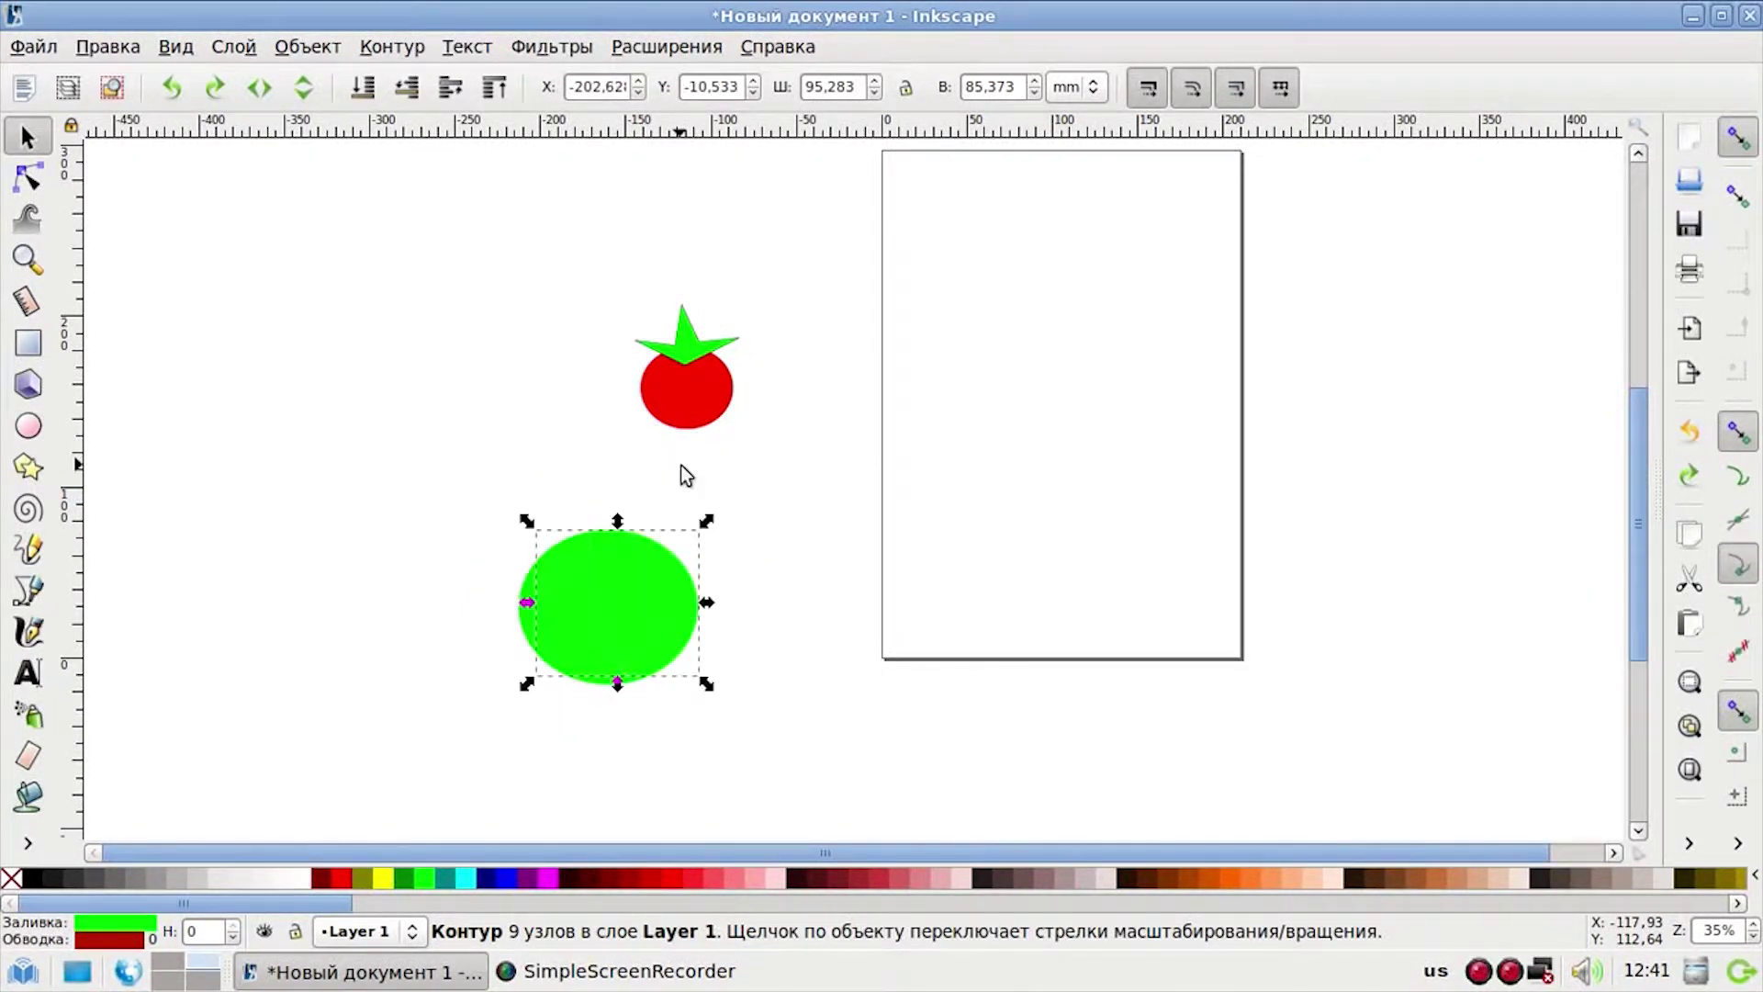
key(ctrl+shift+z)
drag(472, 451, 792, 705)
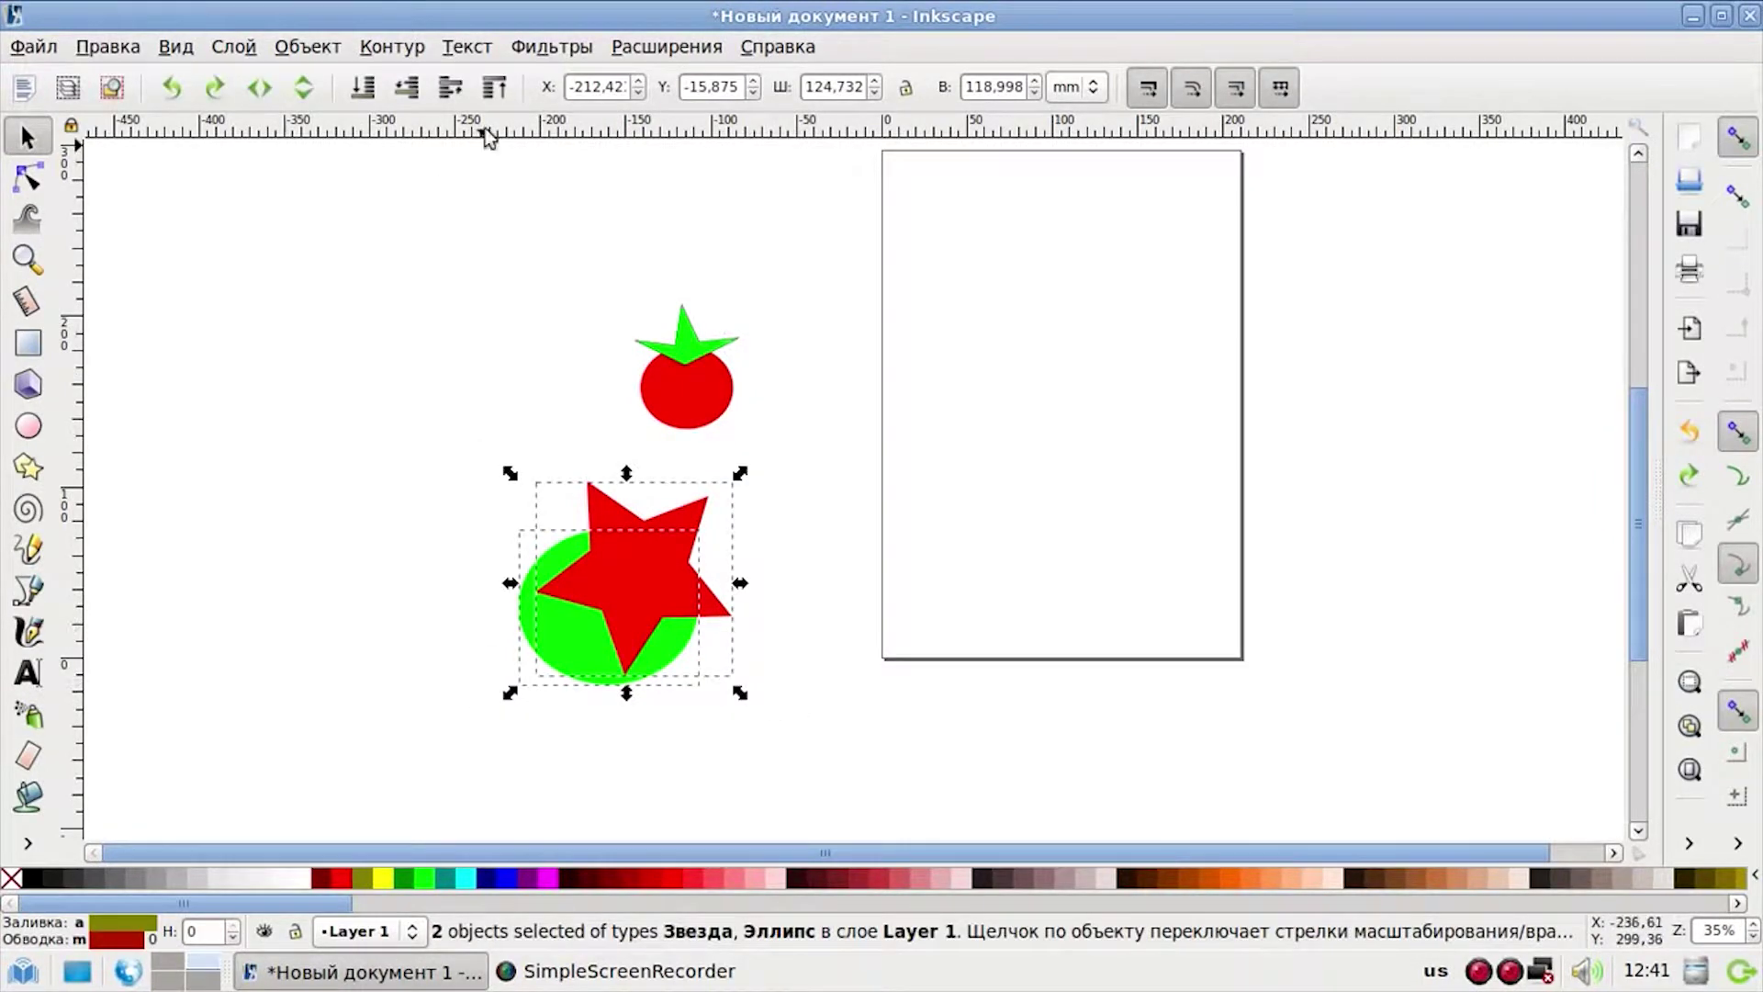
- Open the Fill and Stroke dialog and look through its Stroke paint and Stroke style tabs
click(292, 52)
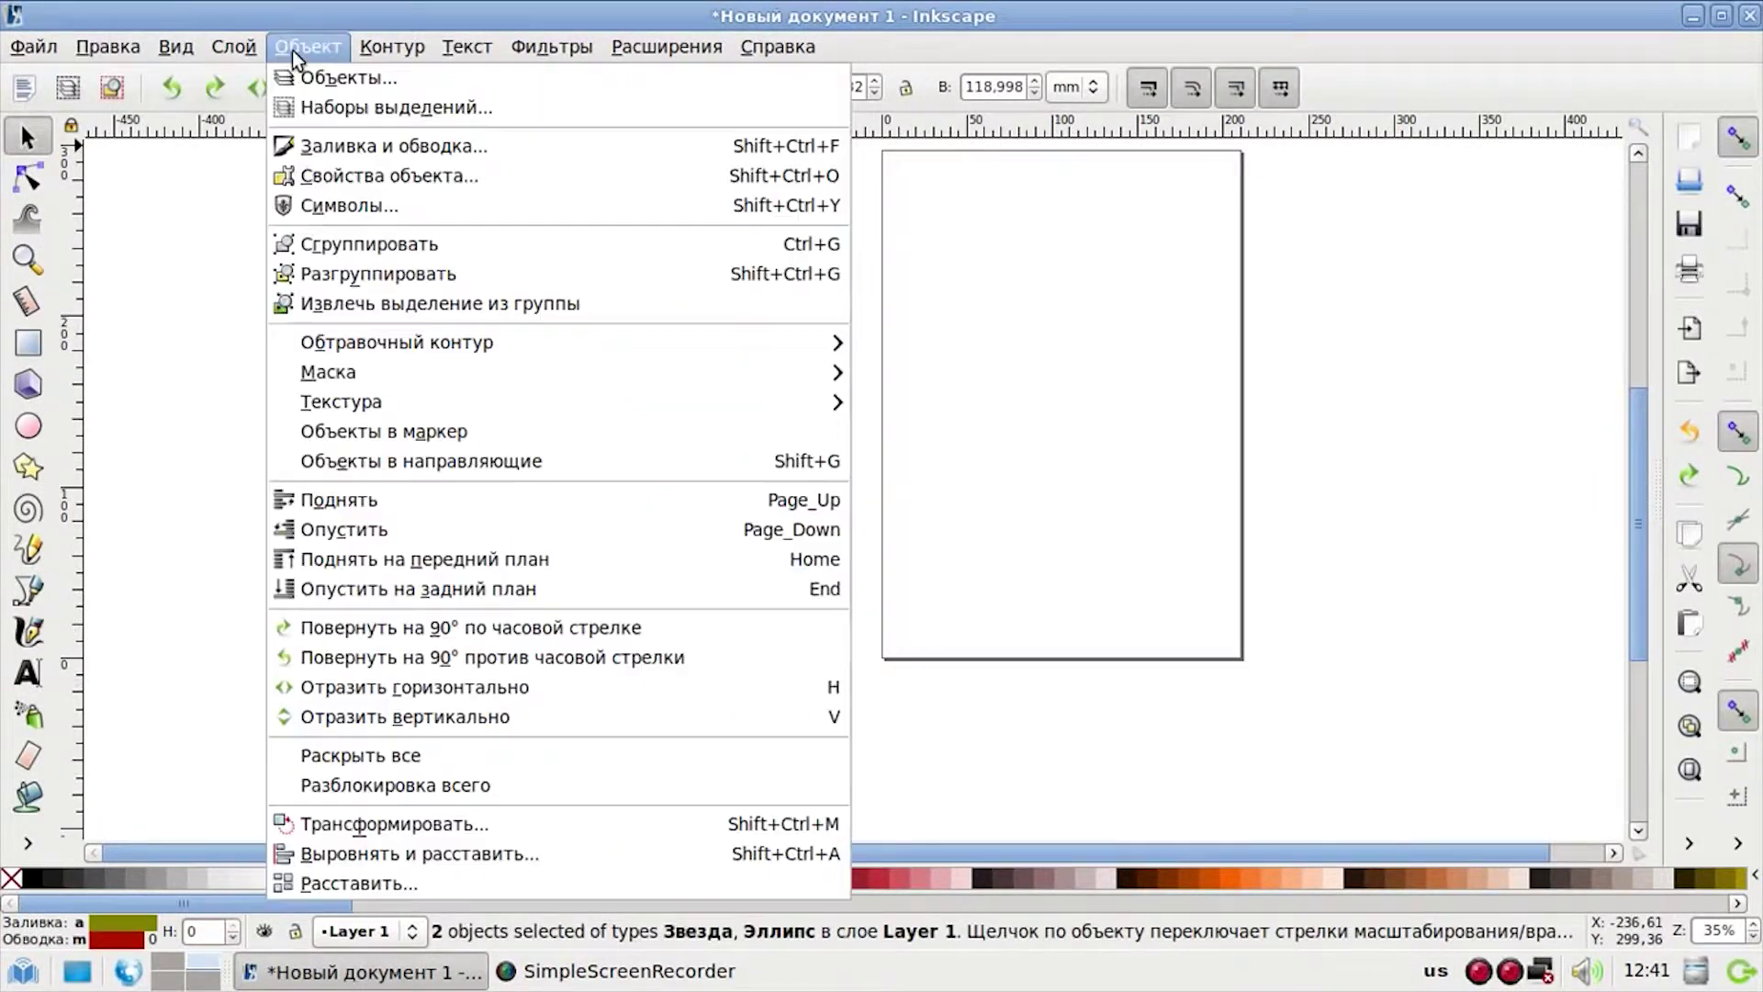
click(316, 156)
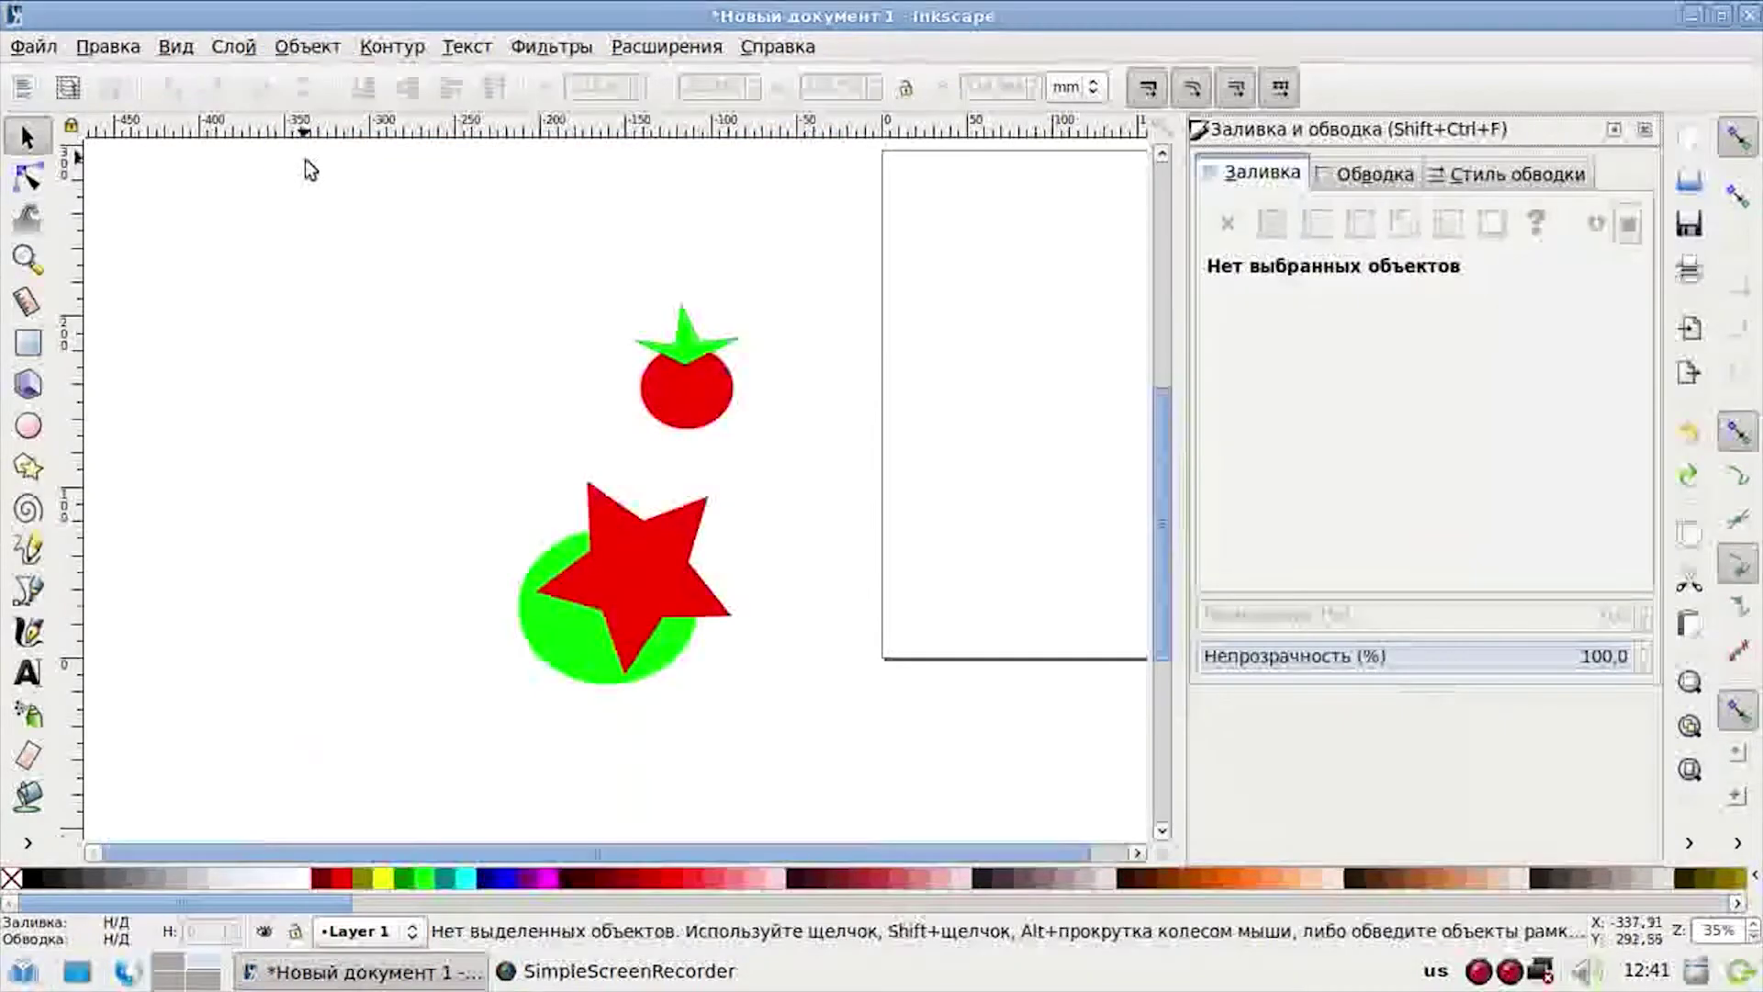
click(1403, 178)
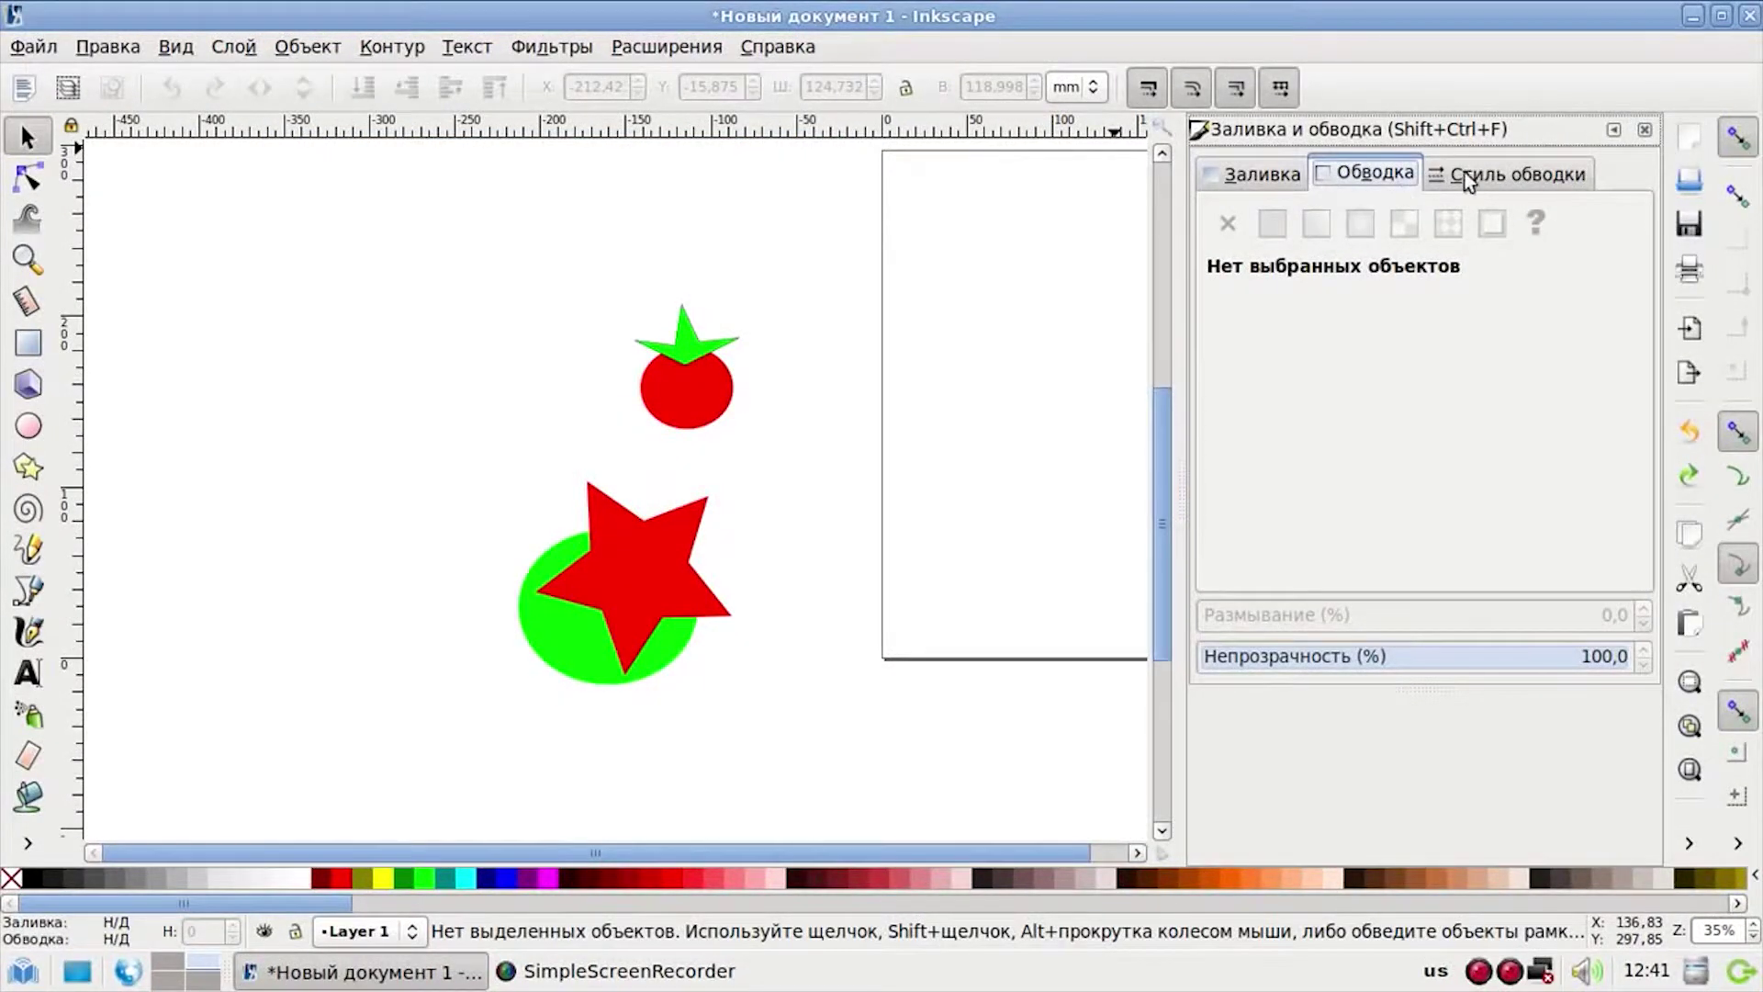
click(1463, 180)
click(1377, 180)
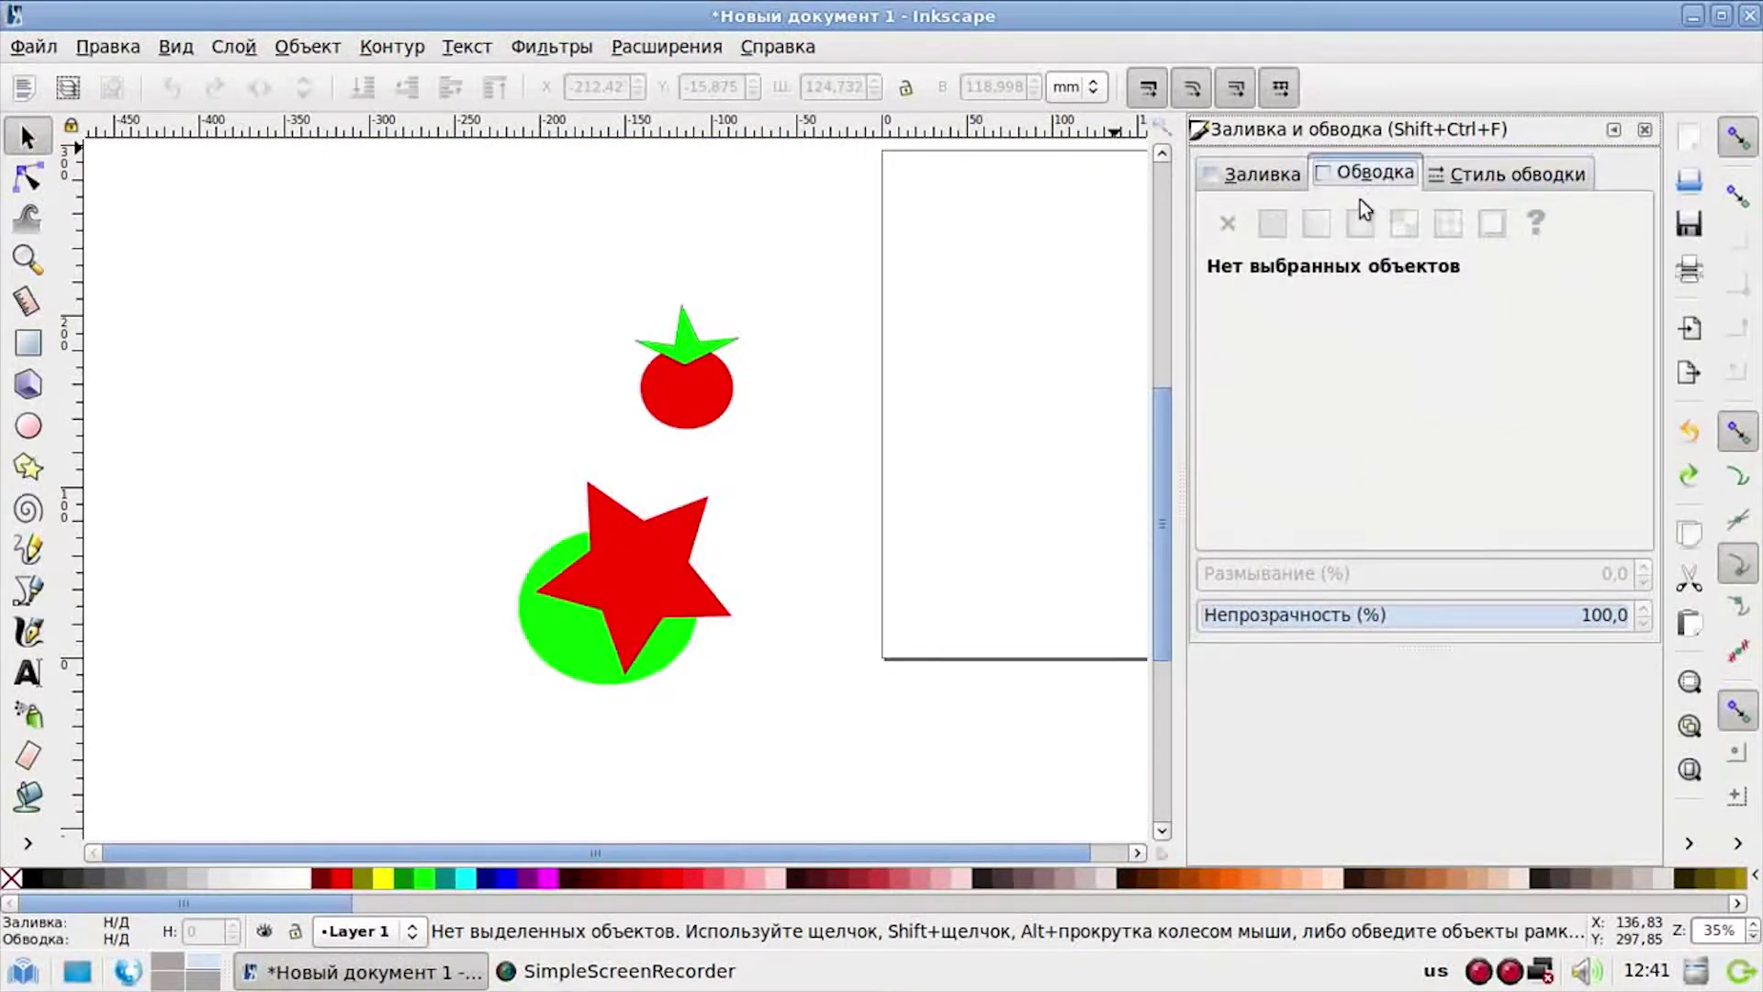
- Set the red star's stroke width to 3.4 mm and the green ellipse's to 3.7 mm
click(679, 575)
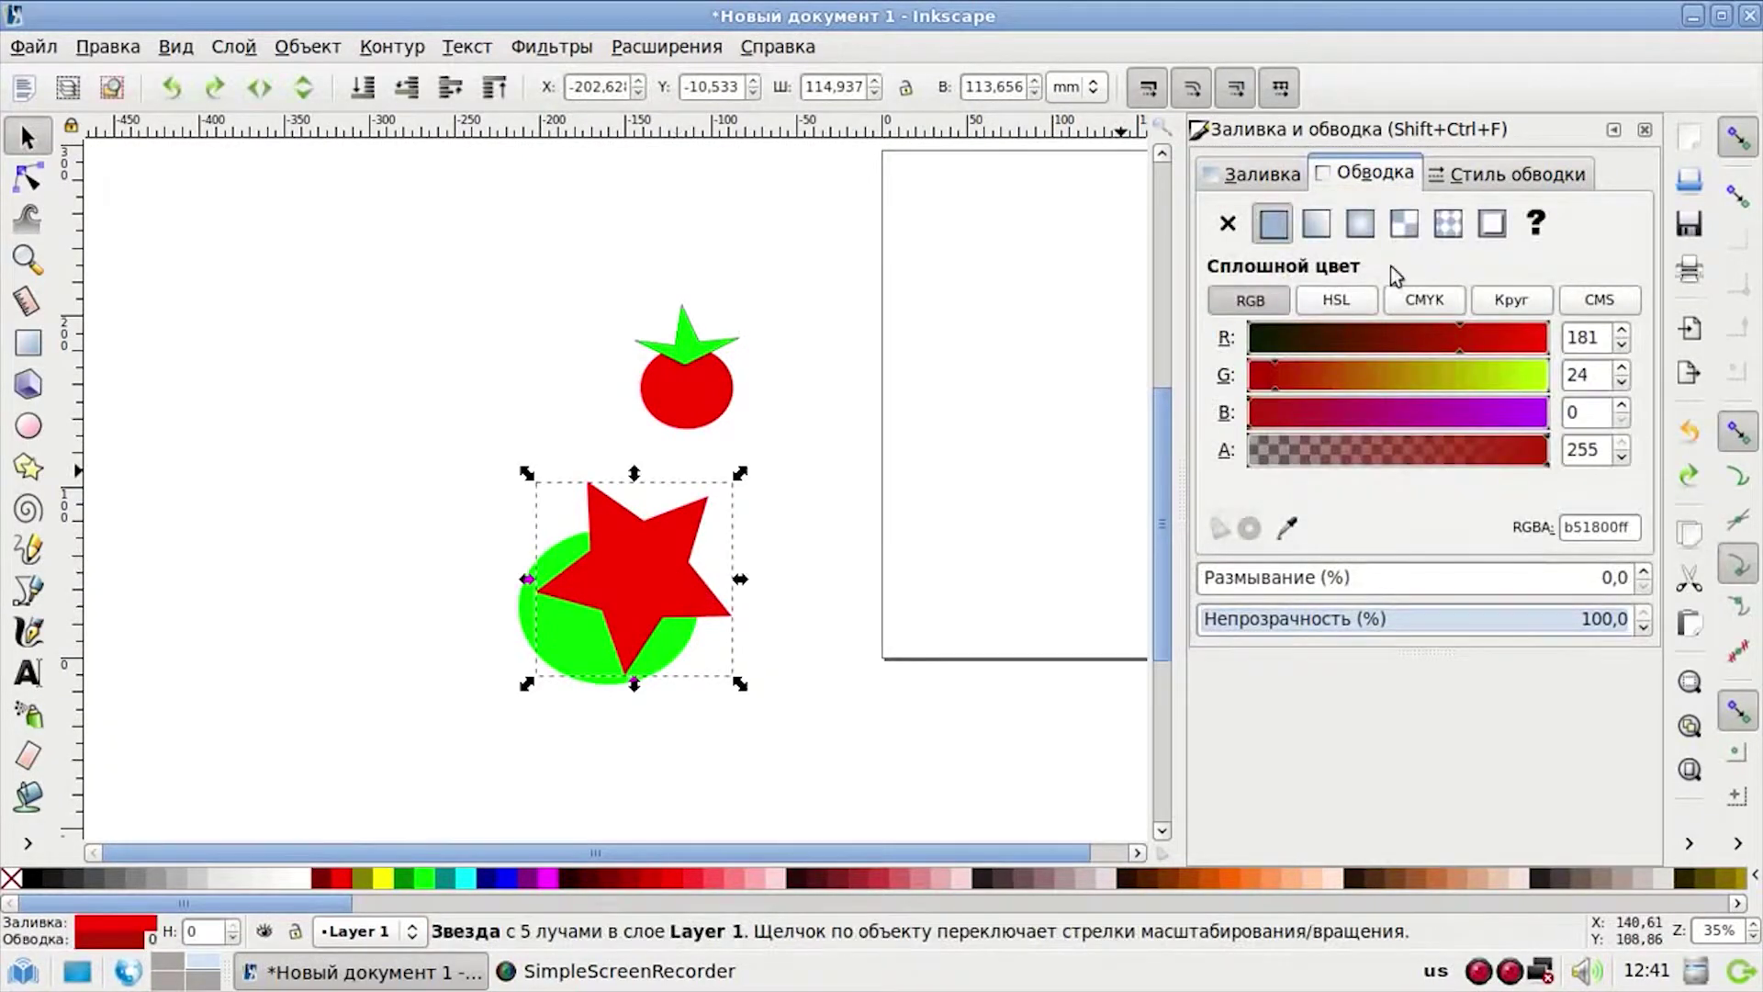
click(1480, 175)
drag(1467, 216, 776, 480)
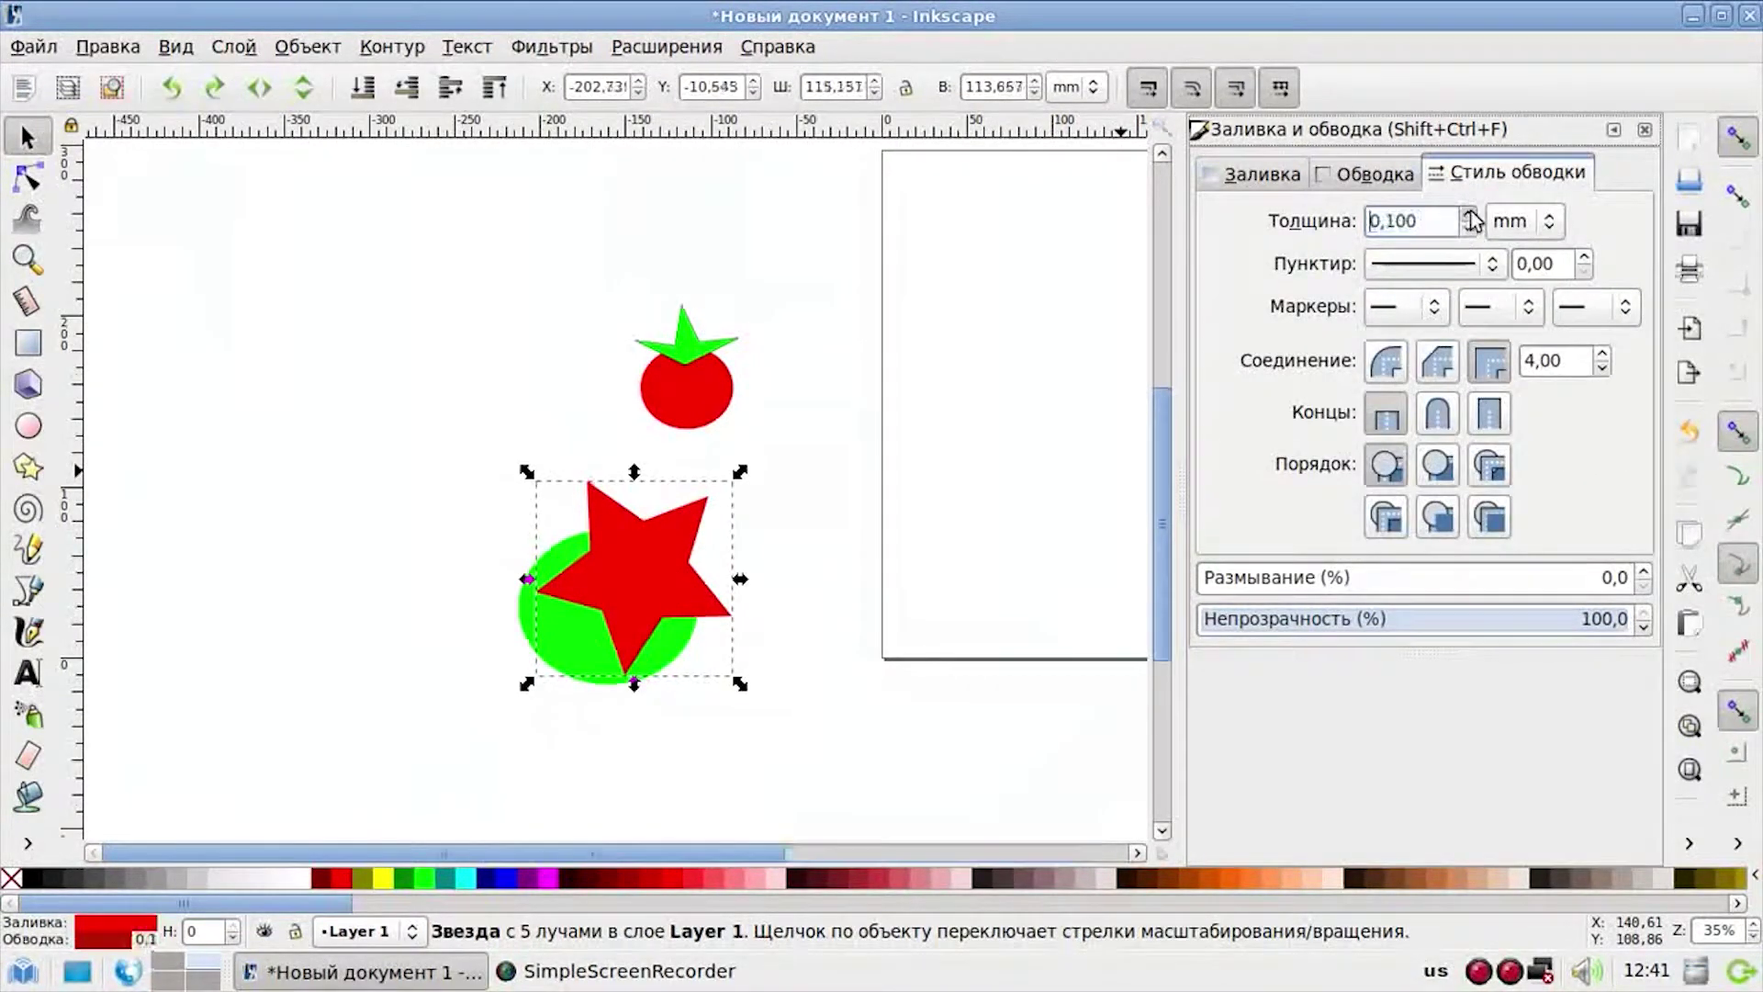
click(602, 659)
drag(1469, 216, 1469, 220)
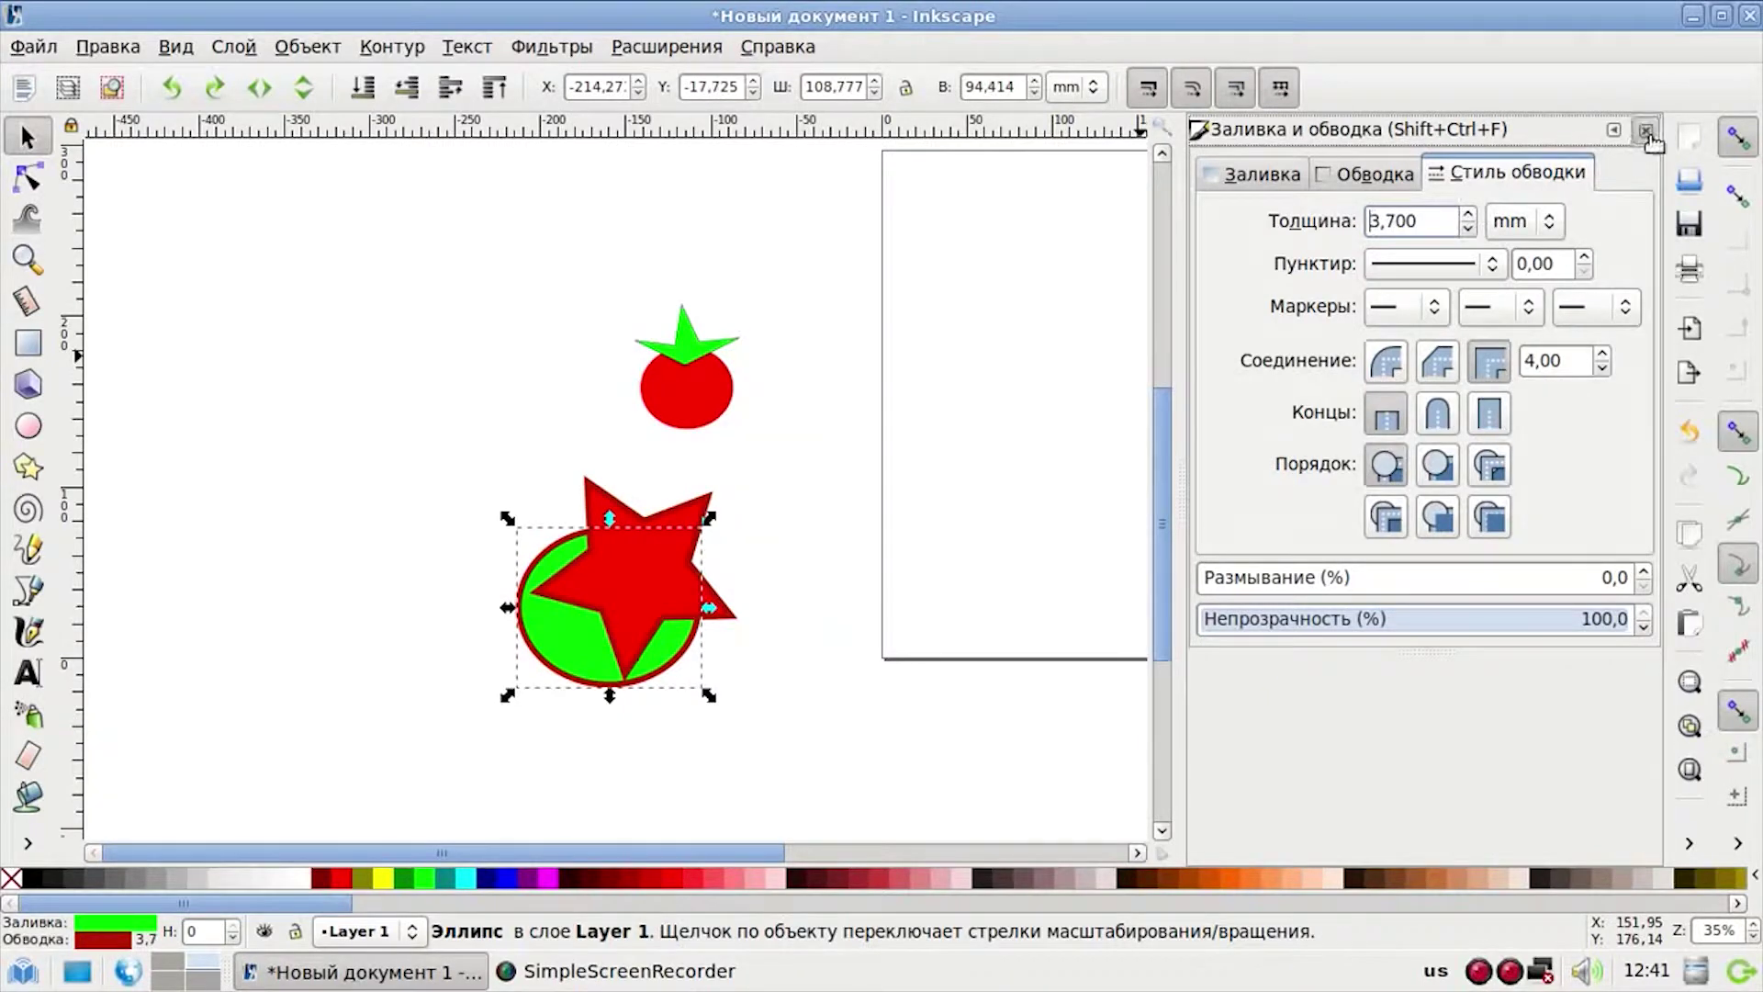
click(1644, 129)
- Rubber-band select the star and the ellipse together
click(966, 624)
drag(405, 420, 812, 747)
click(812, 747)
drag(377, 425, 788, 747)
click(783, 753)
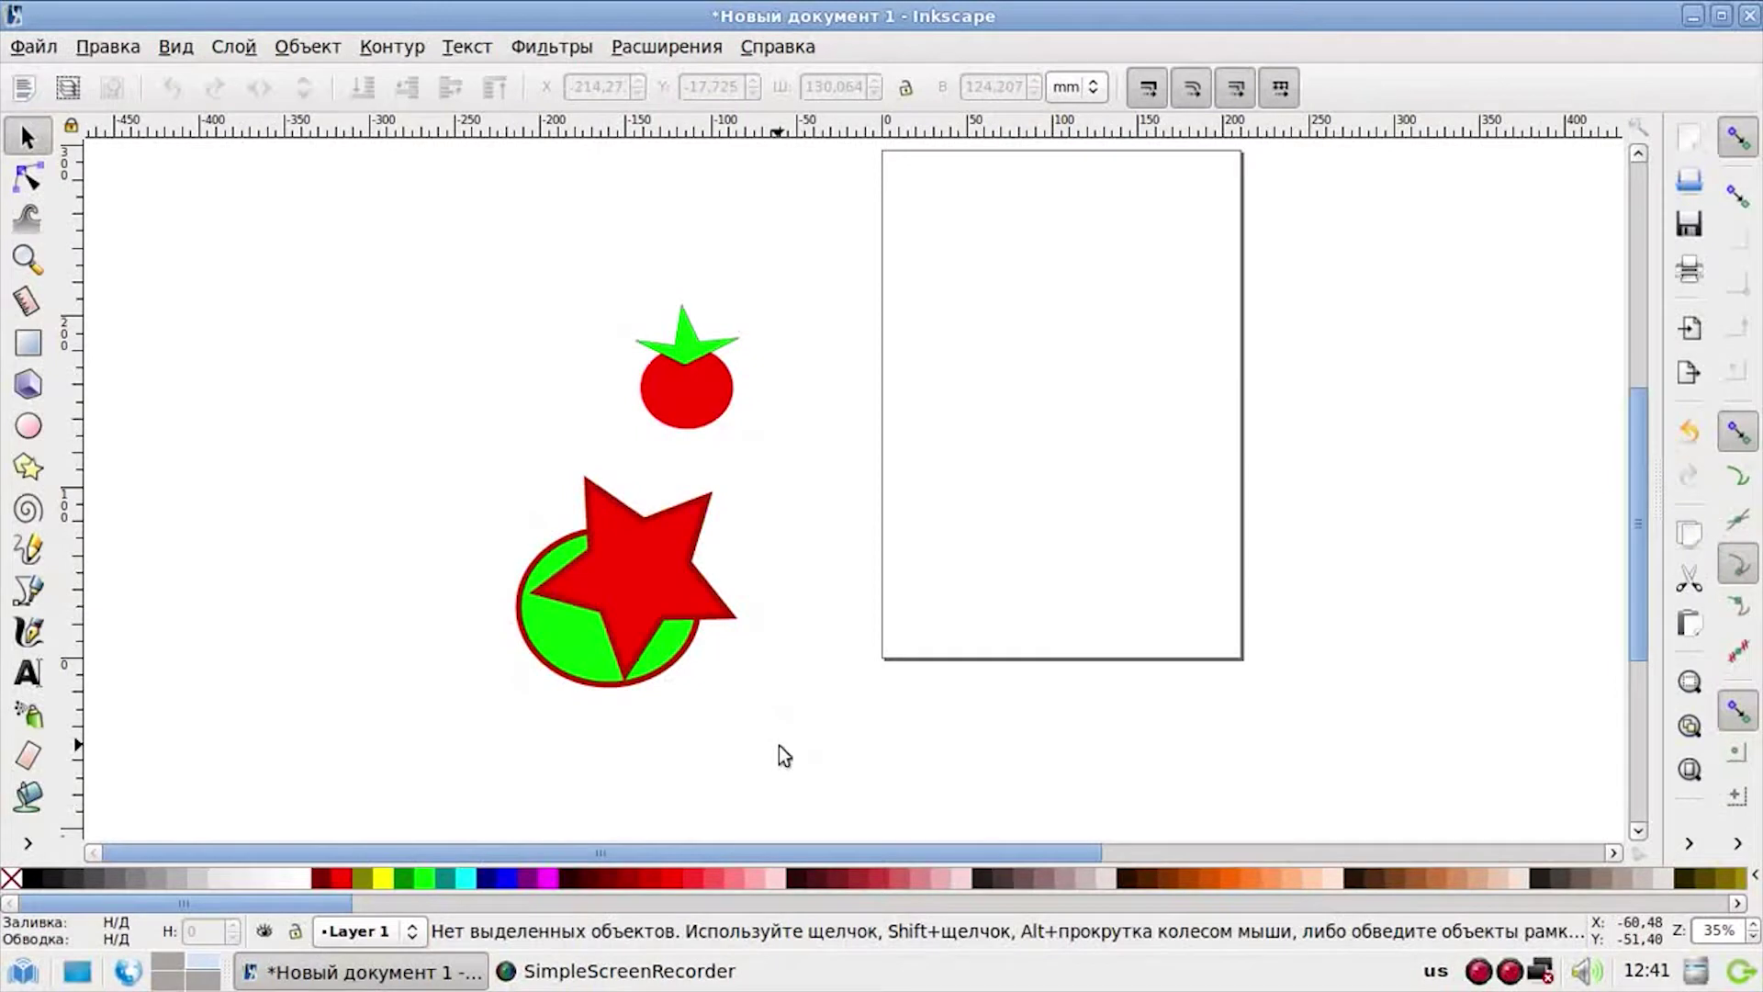
click(610, 592)
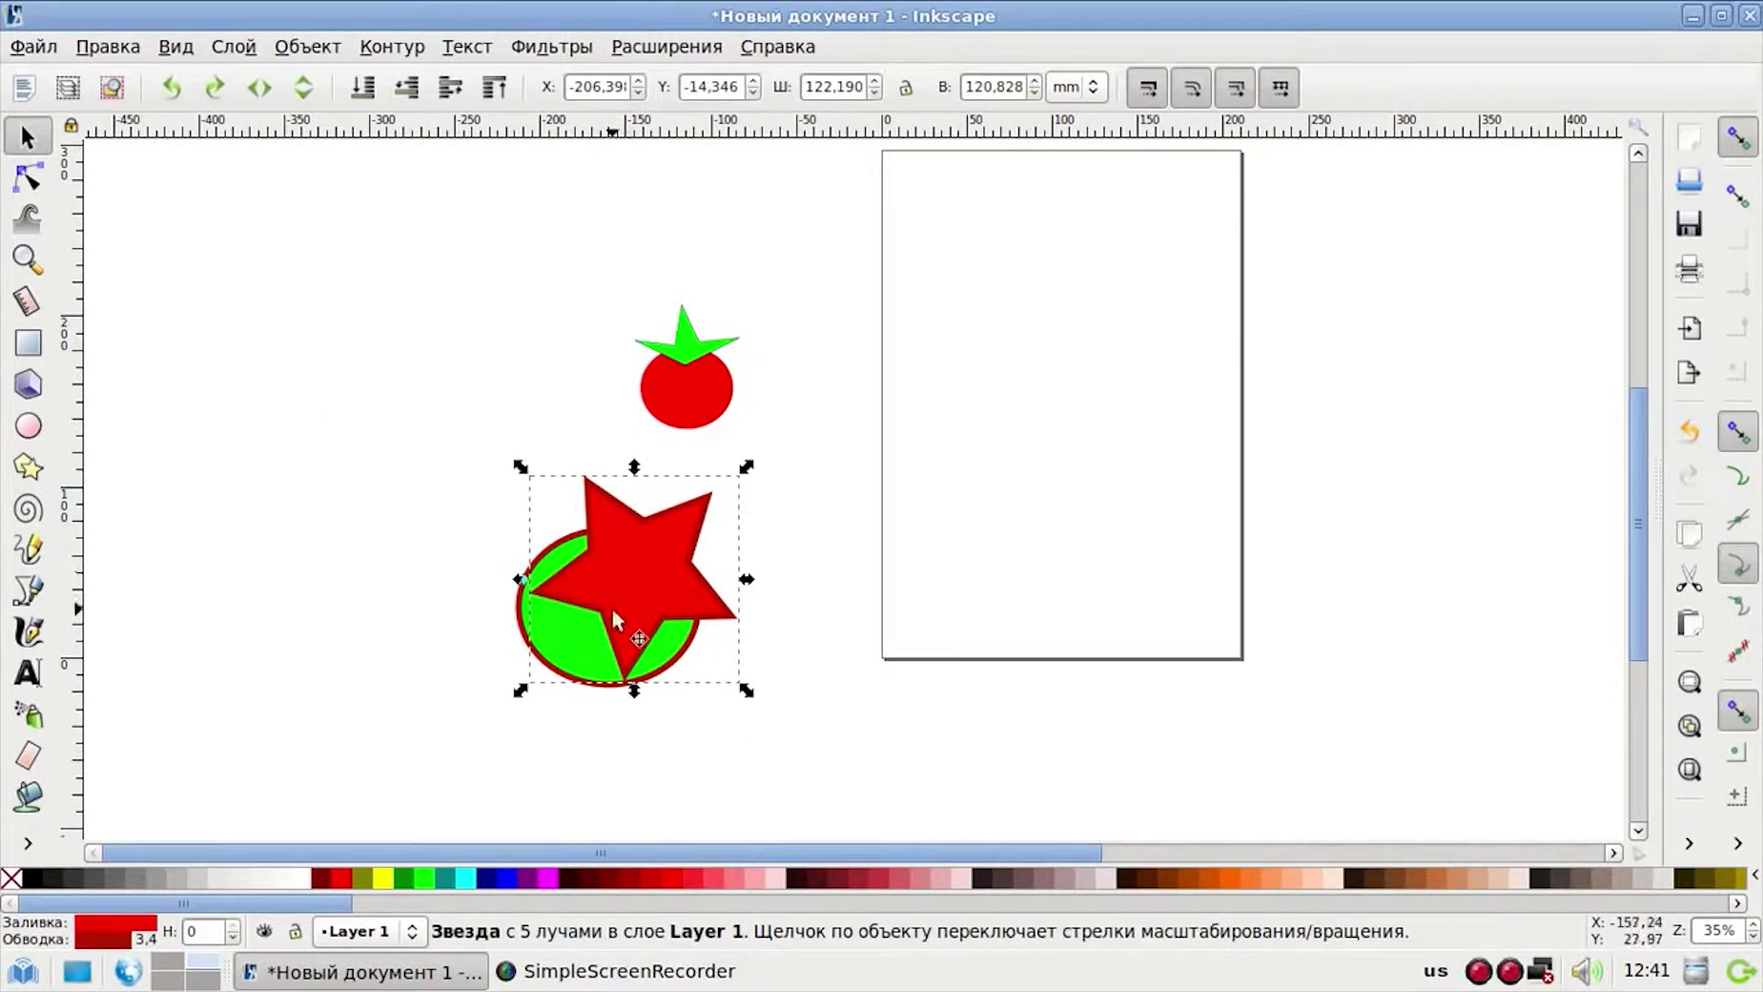
click(444, 459)
drag(448, 420, 773, 799)
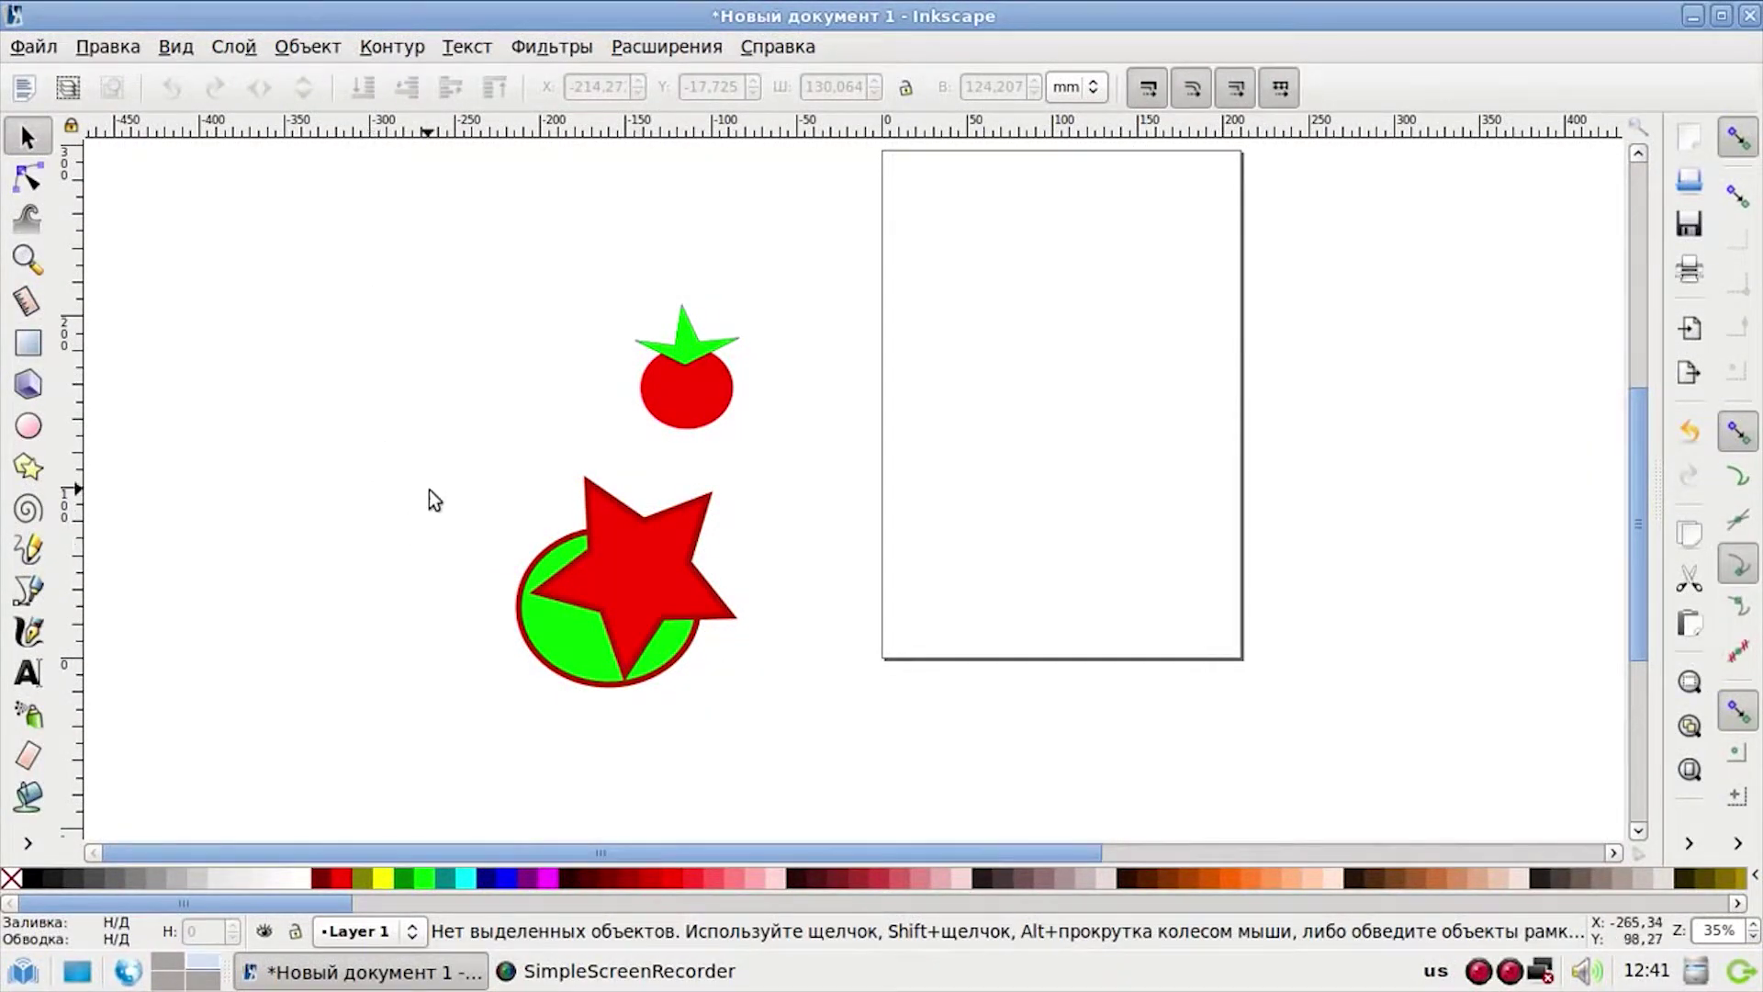
- Apply Path > Cut Path to the star and ellipse, then deselect the pieces
drag(420, 449, 786, 768)
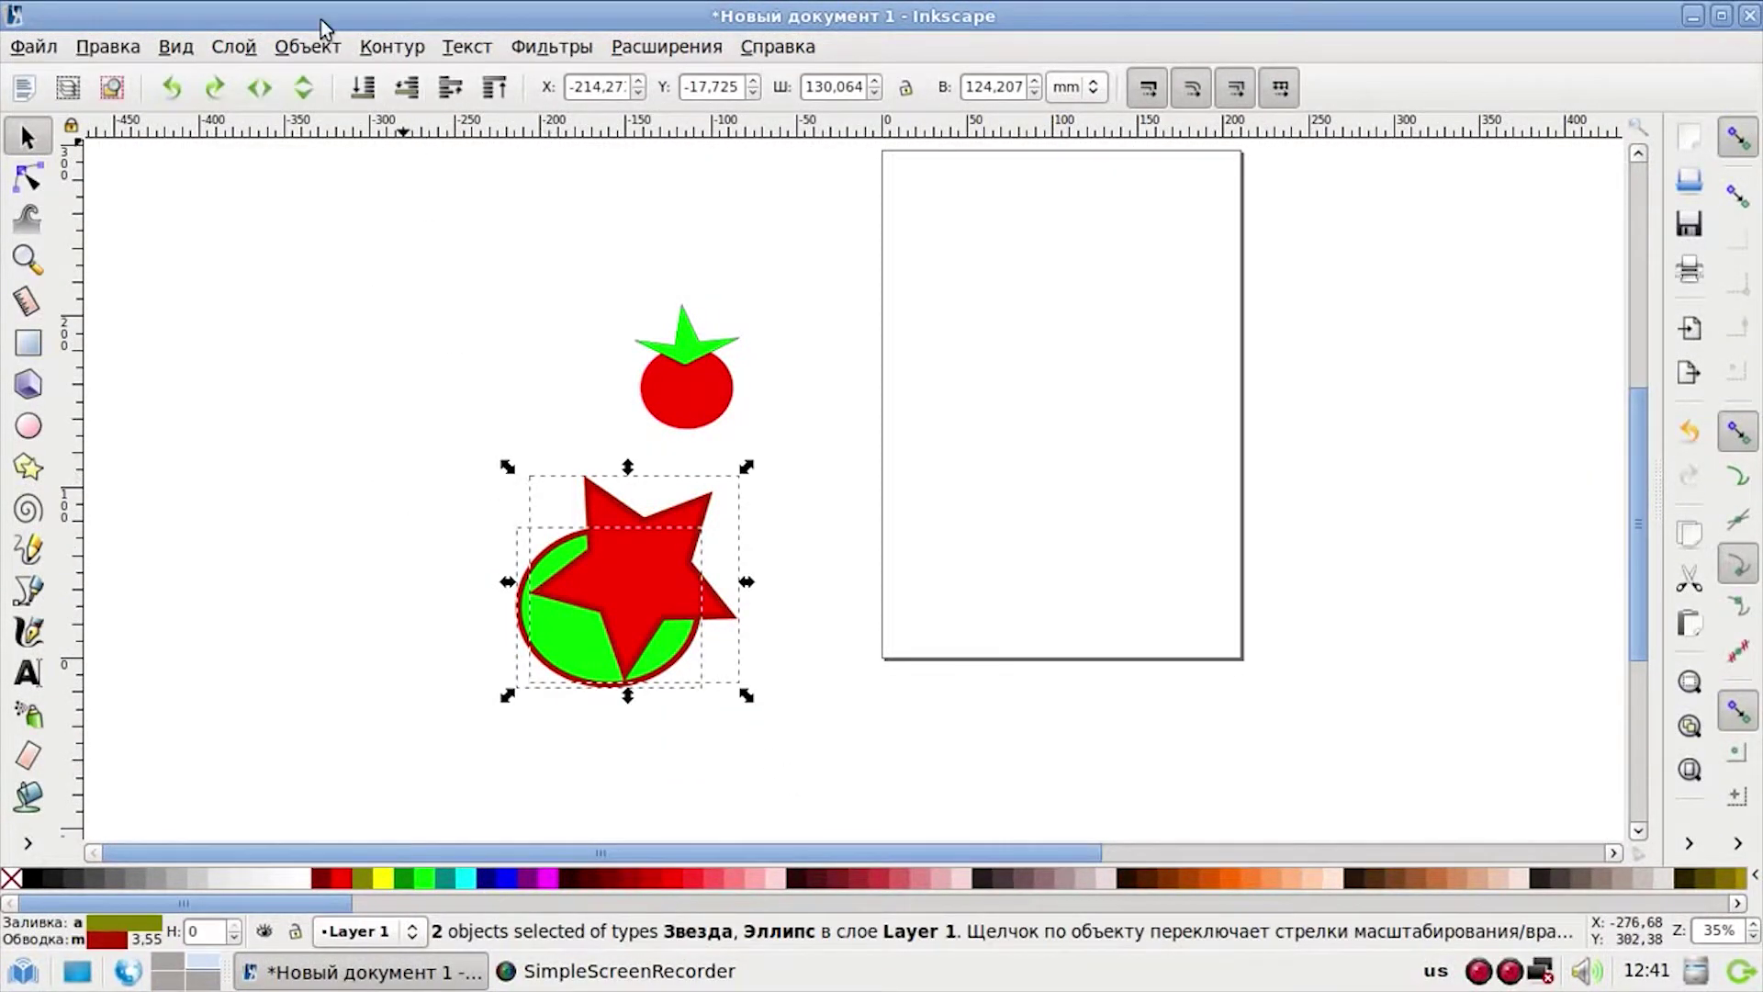
click(393, 48)
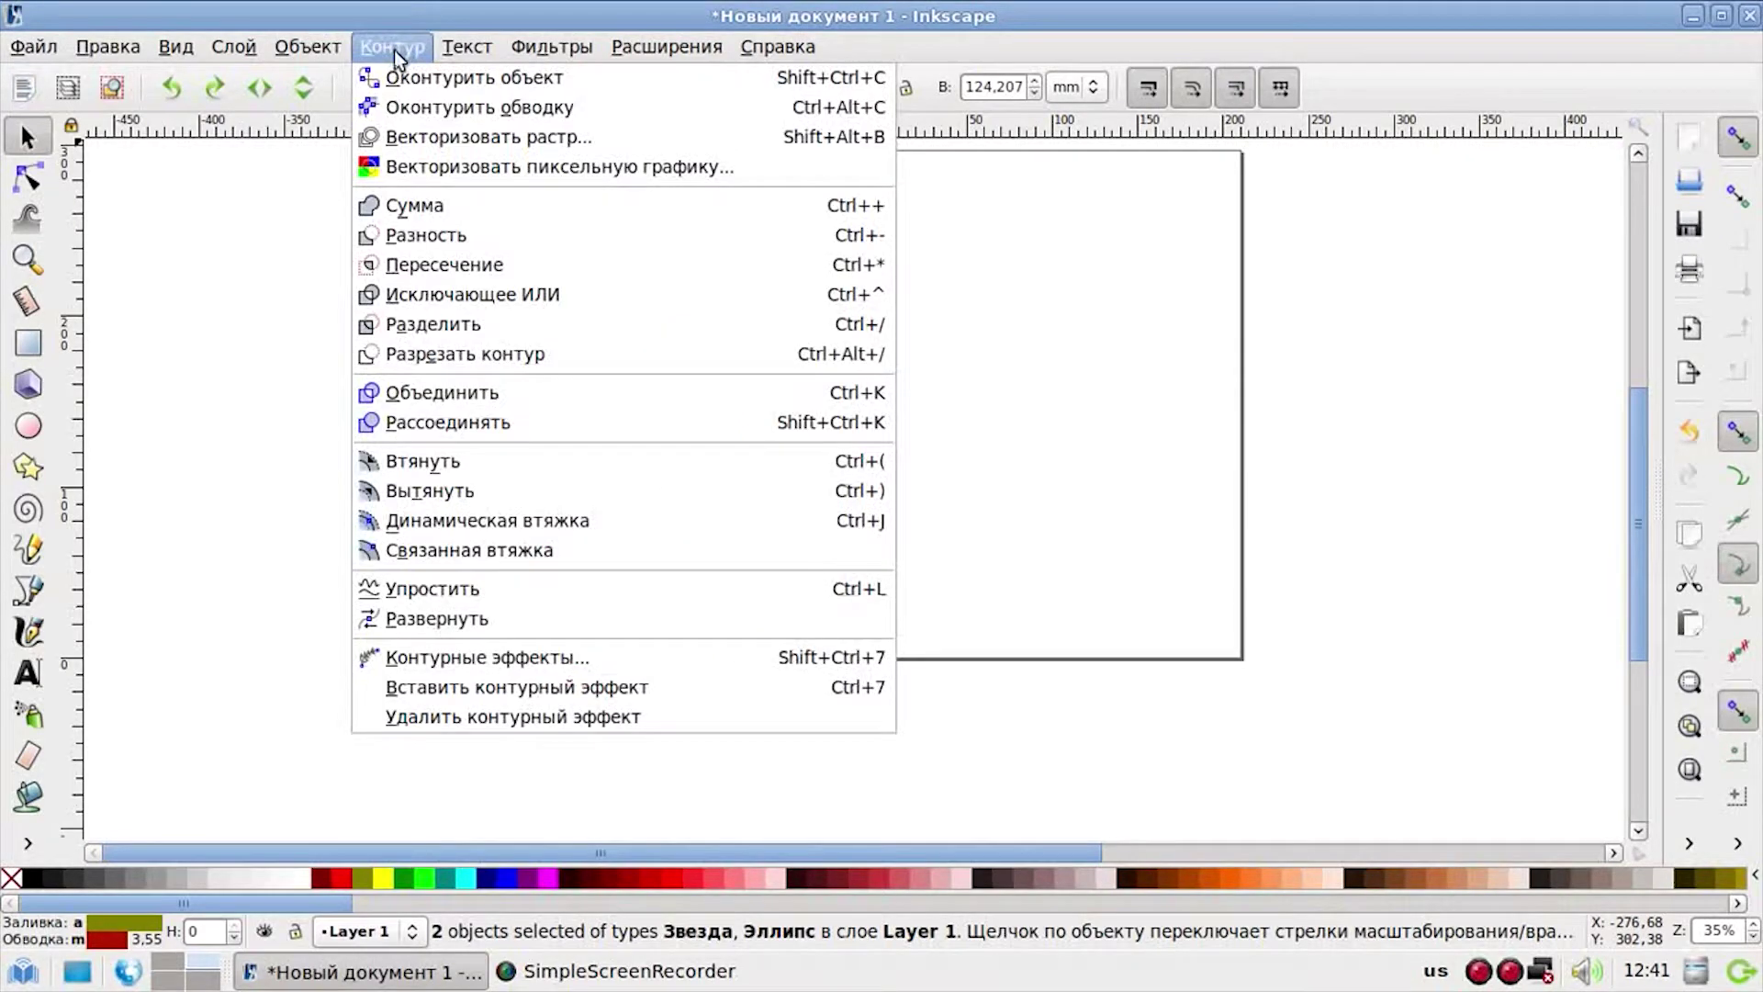
click(429, 358)
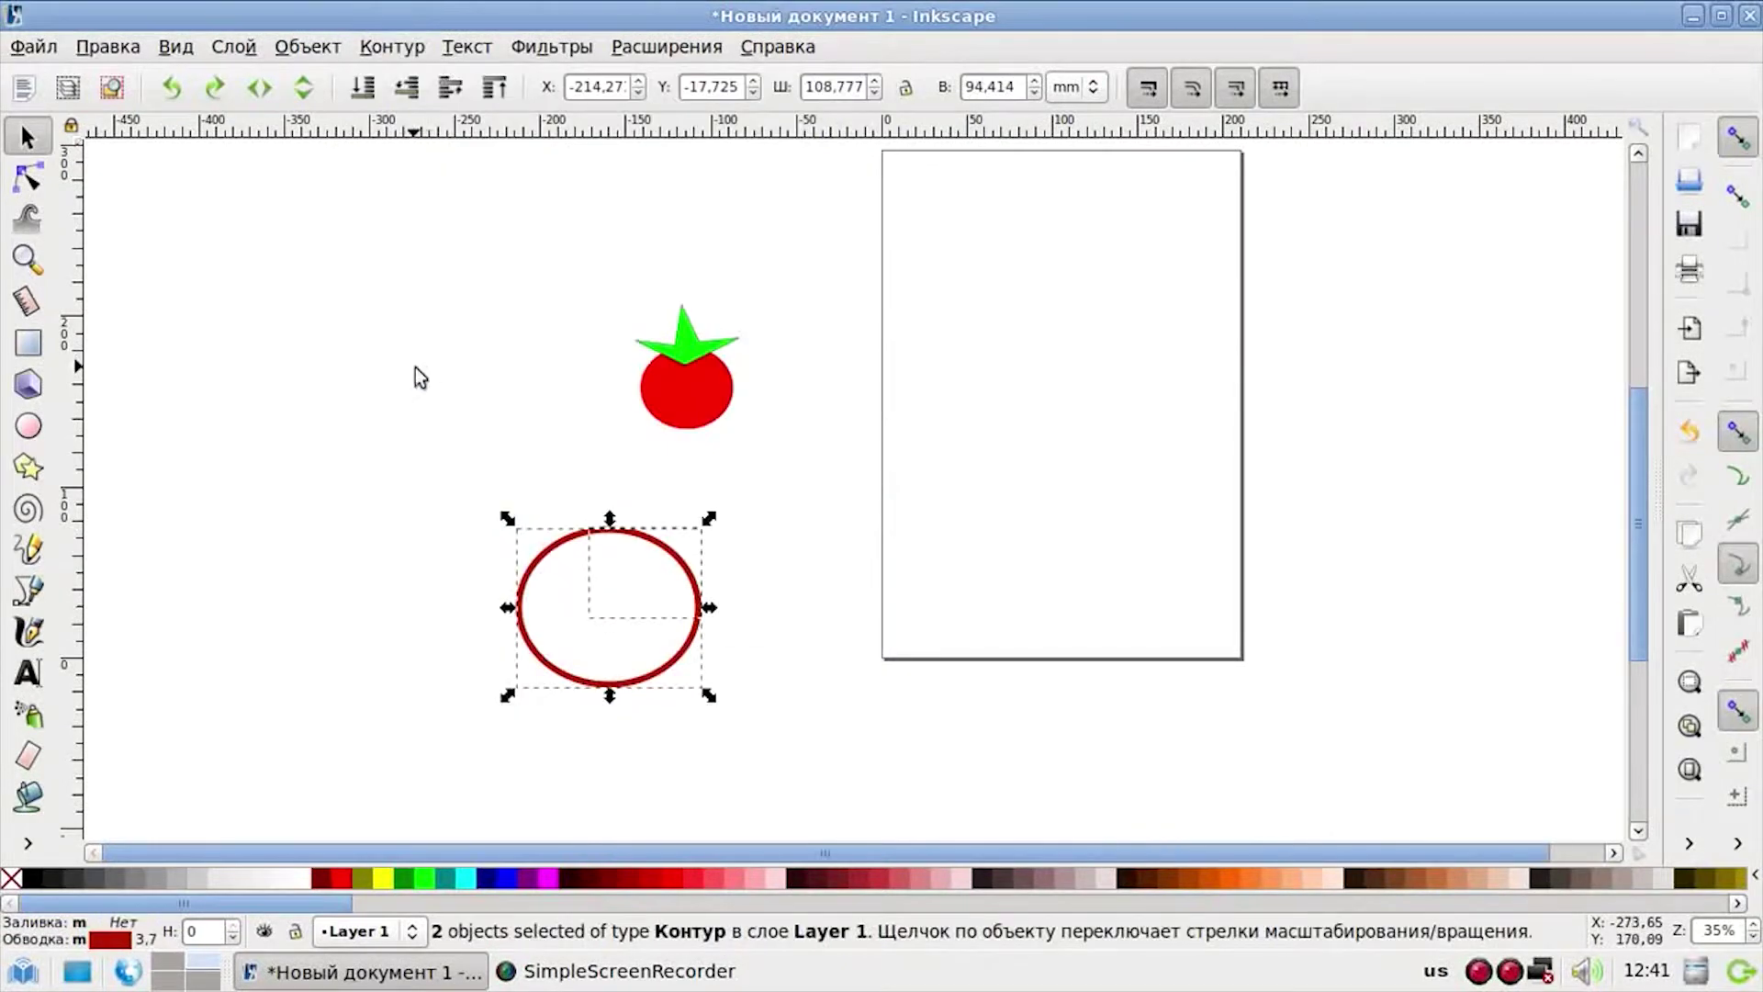
click(758, 628)
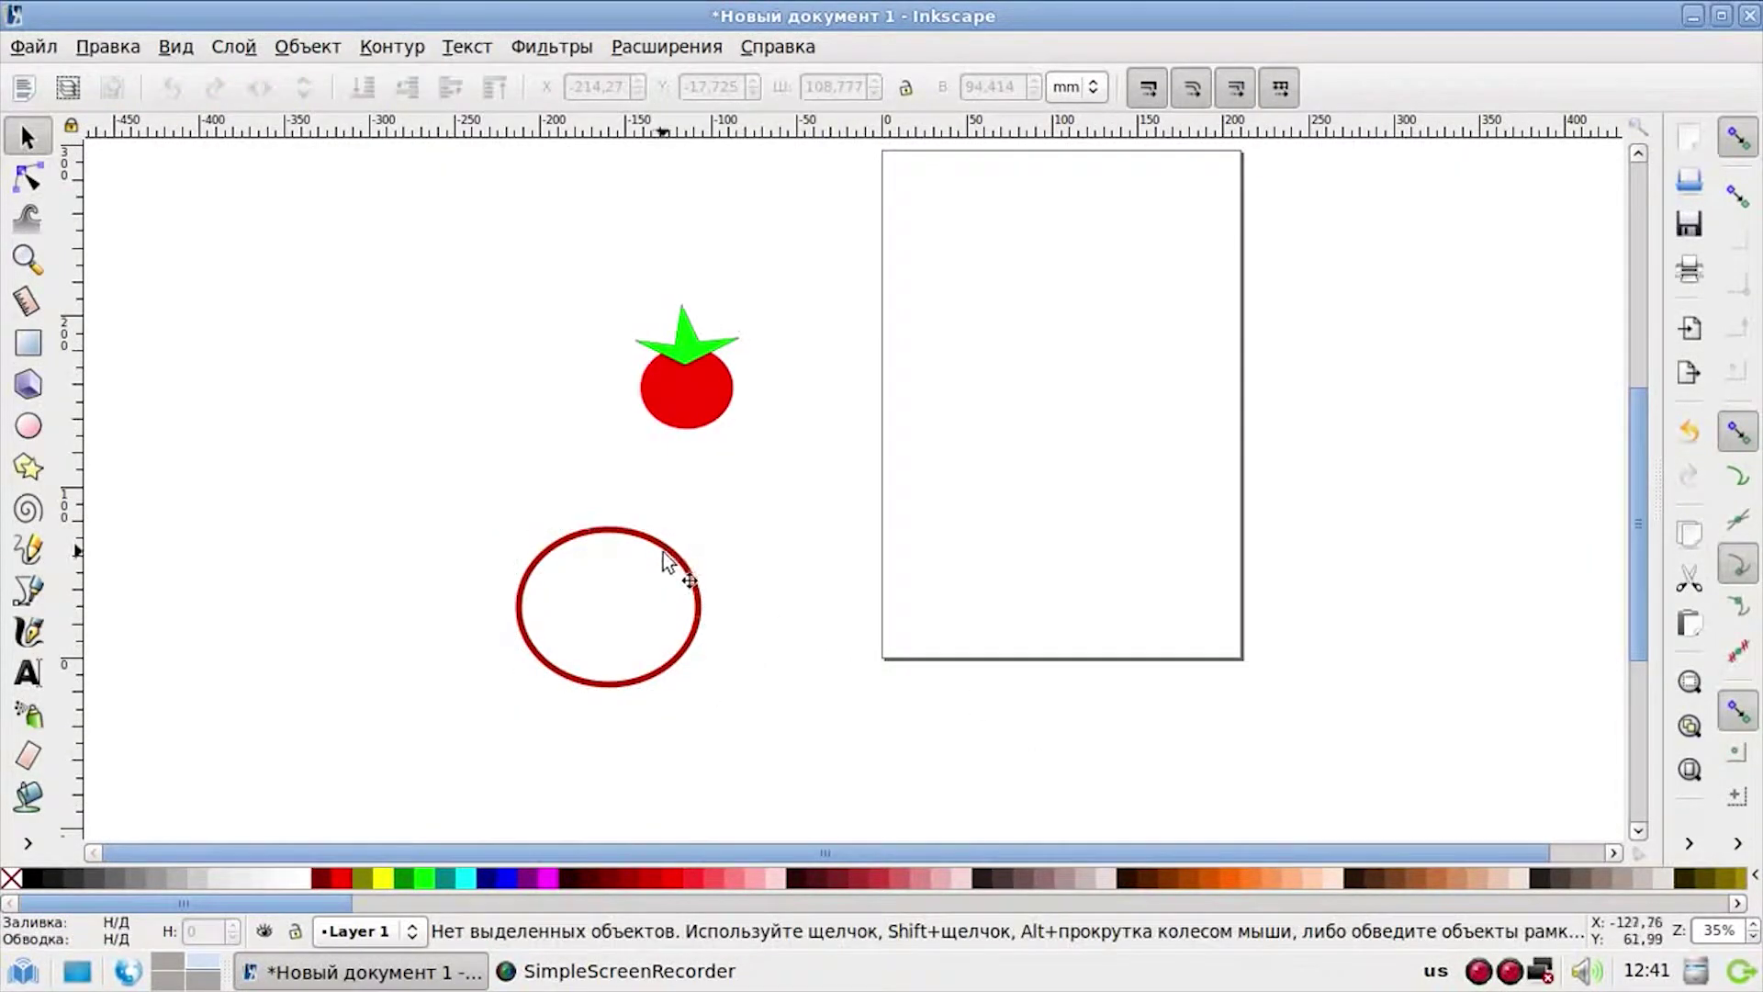
- Pull the cut arc pieces apart, undo back to star and ellipse, then move the star upper-left
drag(673, 555, 737, 521)
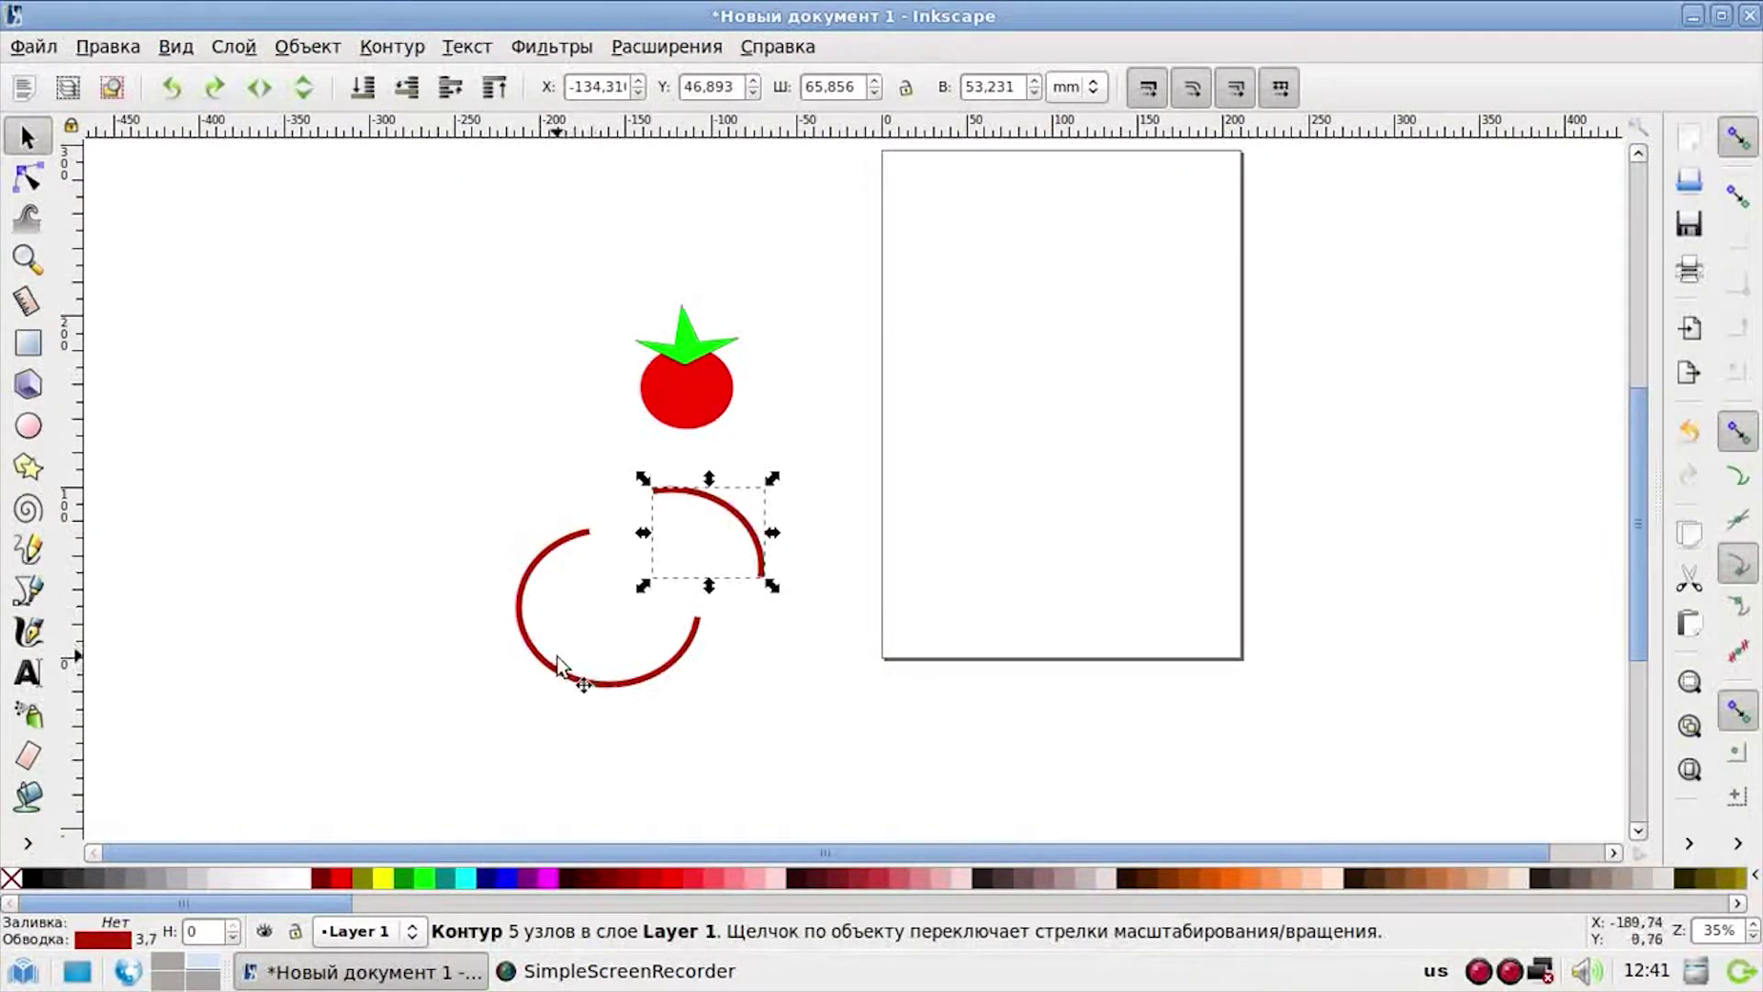
mouse_move(557, 681)
mouse_down()
mouse_move(542, 697)
mouse_move(423, 632)
mouse_up()
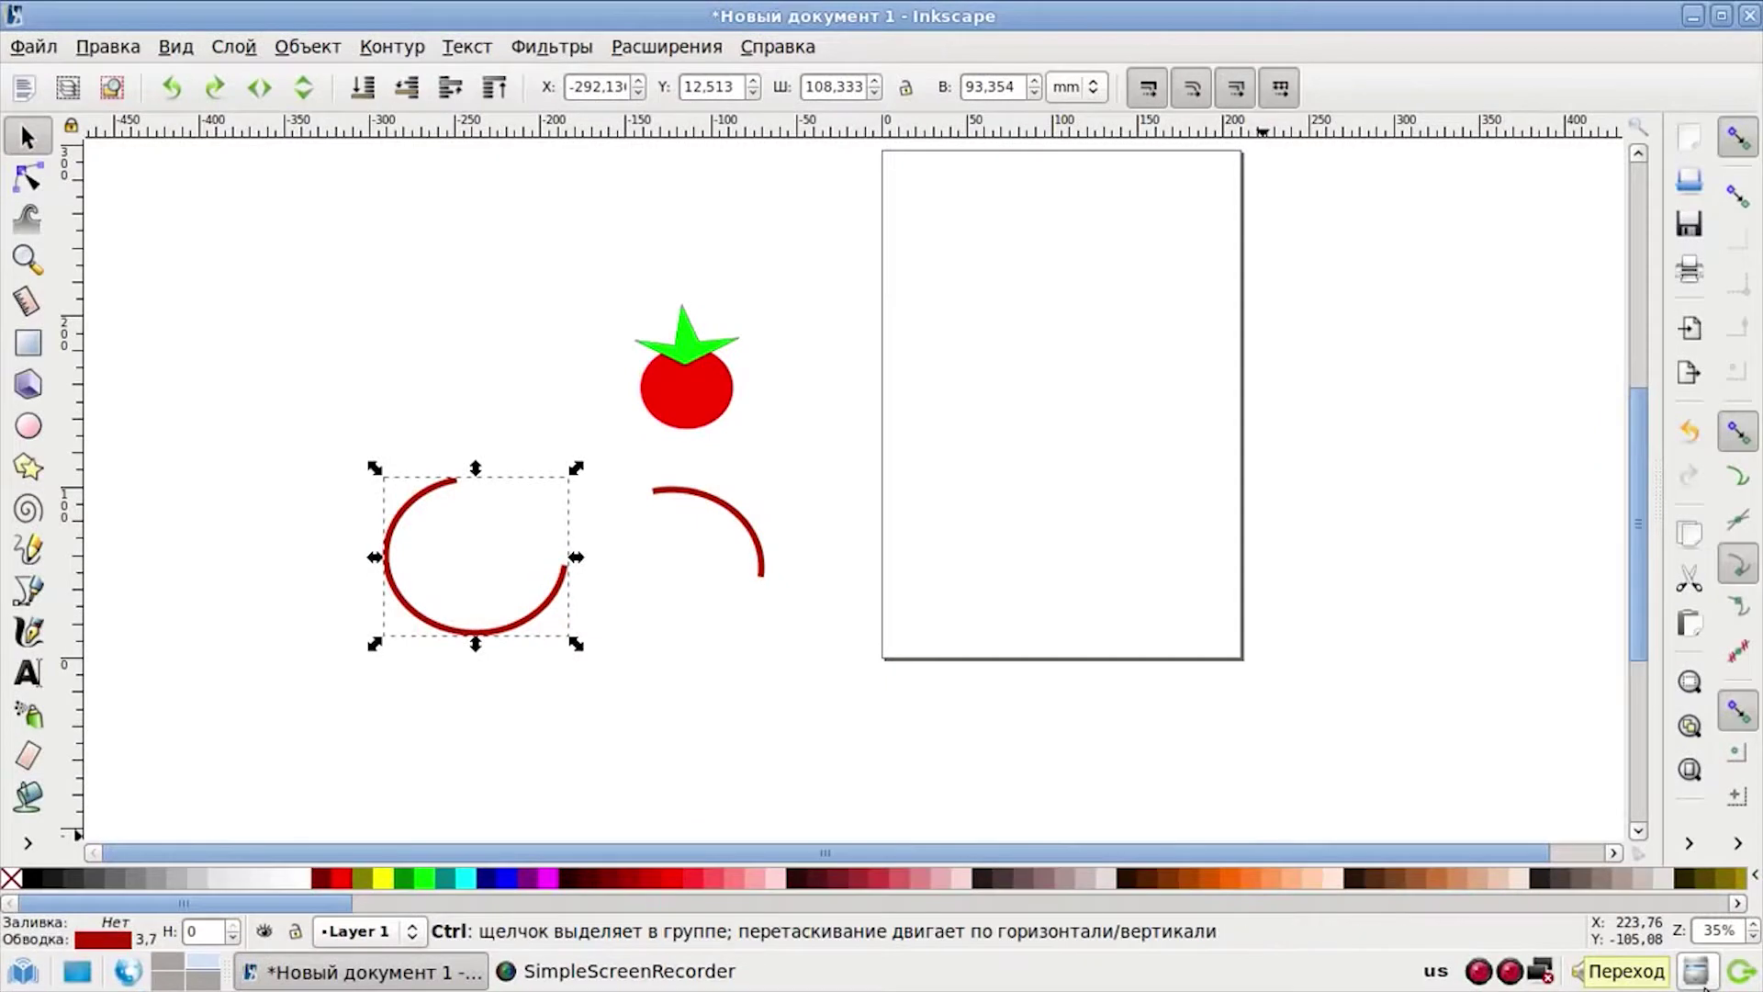
key(ctrl+z)
key(ctrl+z)
key(ctrl+z)
key(ctrl+z)
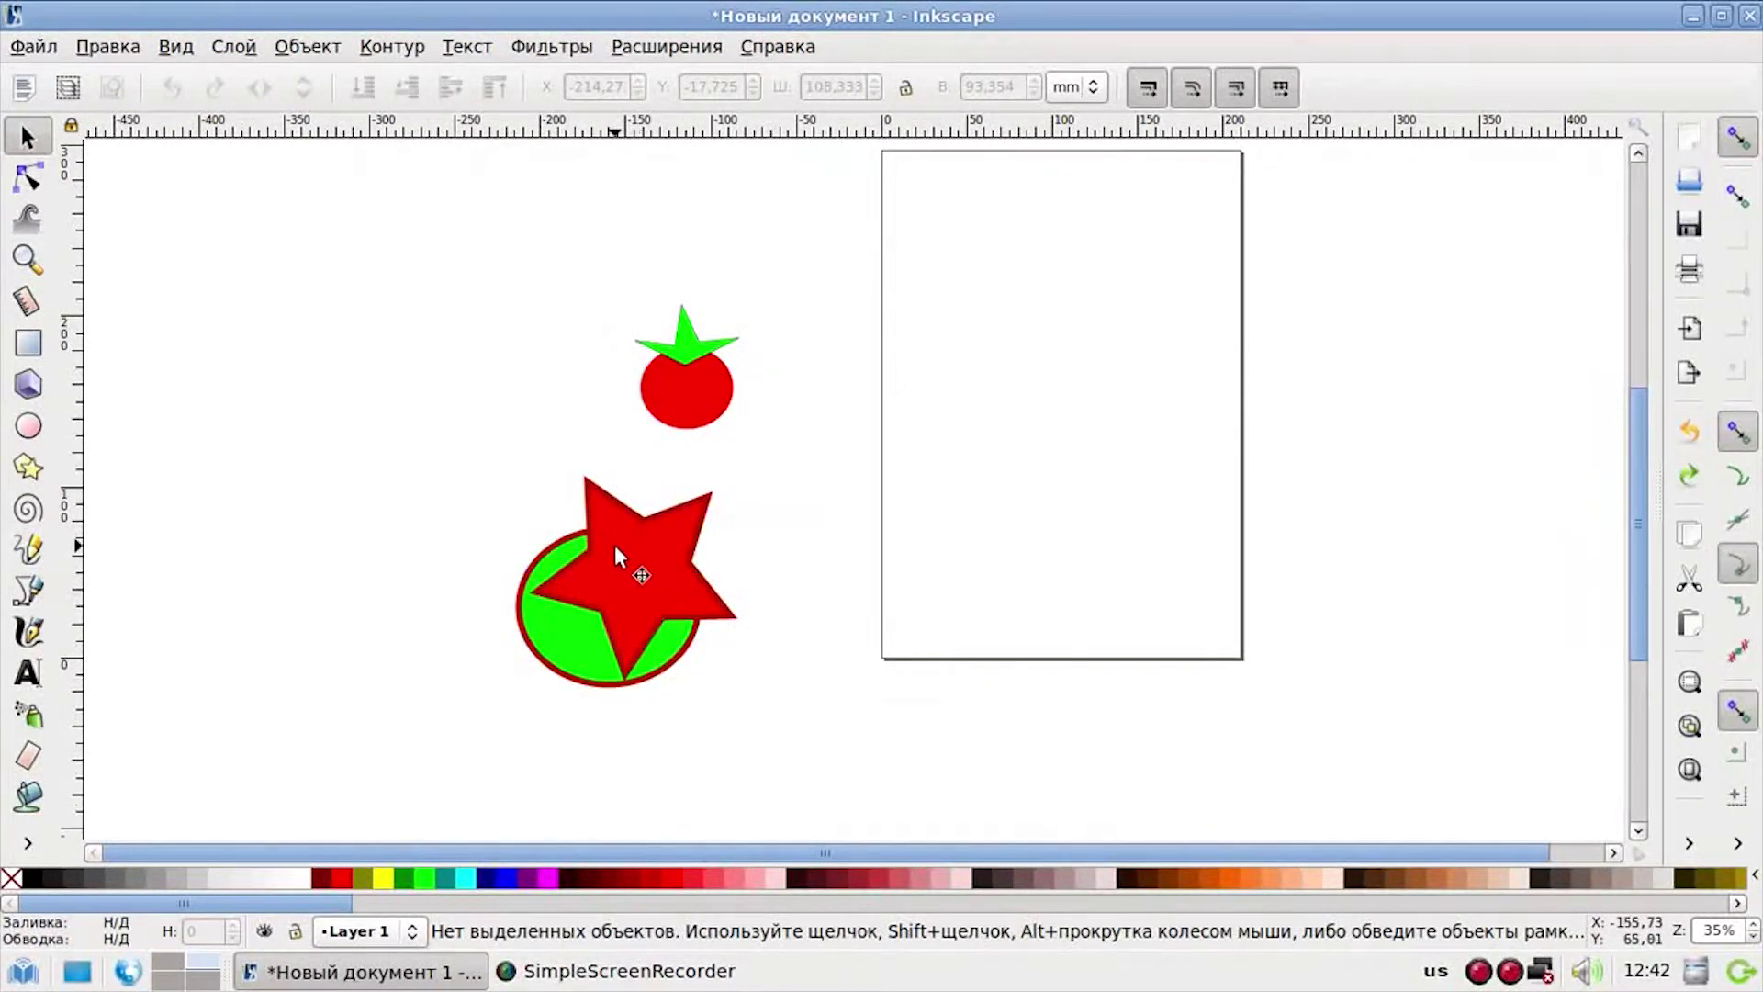
mouse_move(618, 577)
mouse_down()
mouse_move(330, 413)
mouse_move(248, 296)
mouse_up()
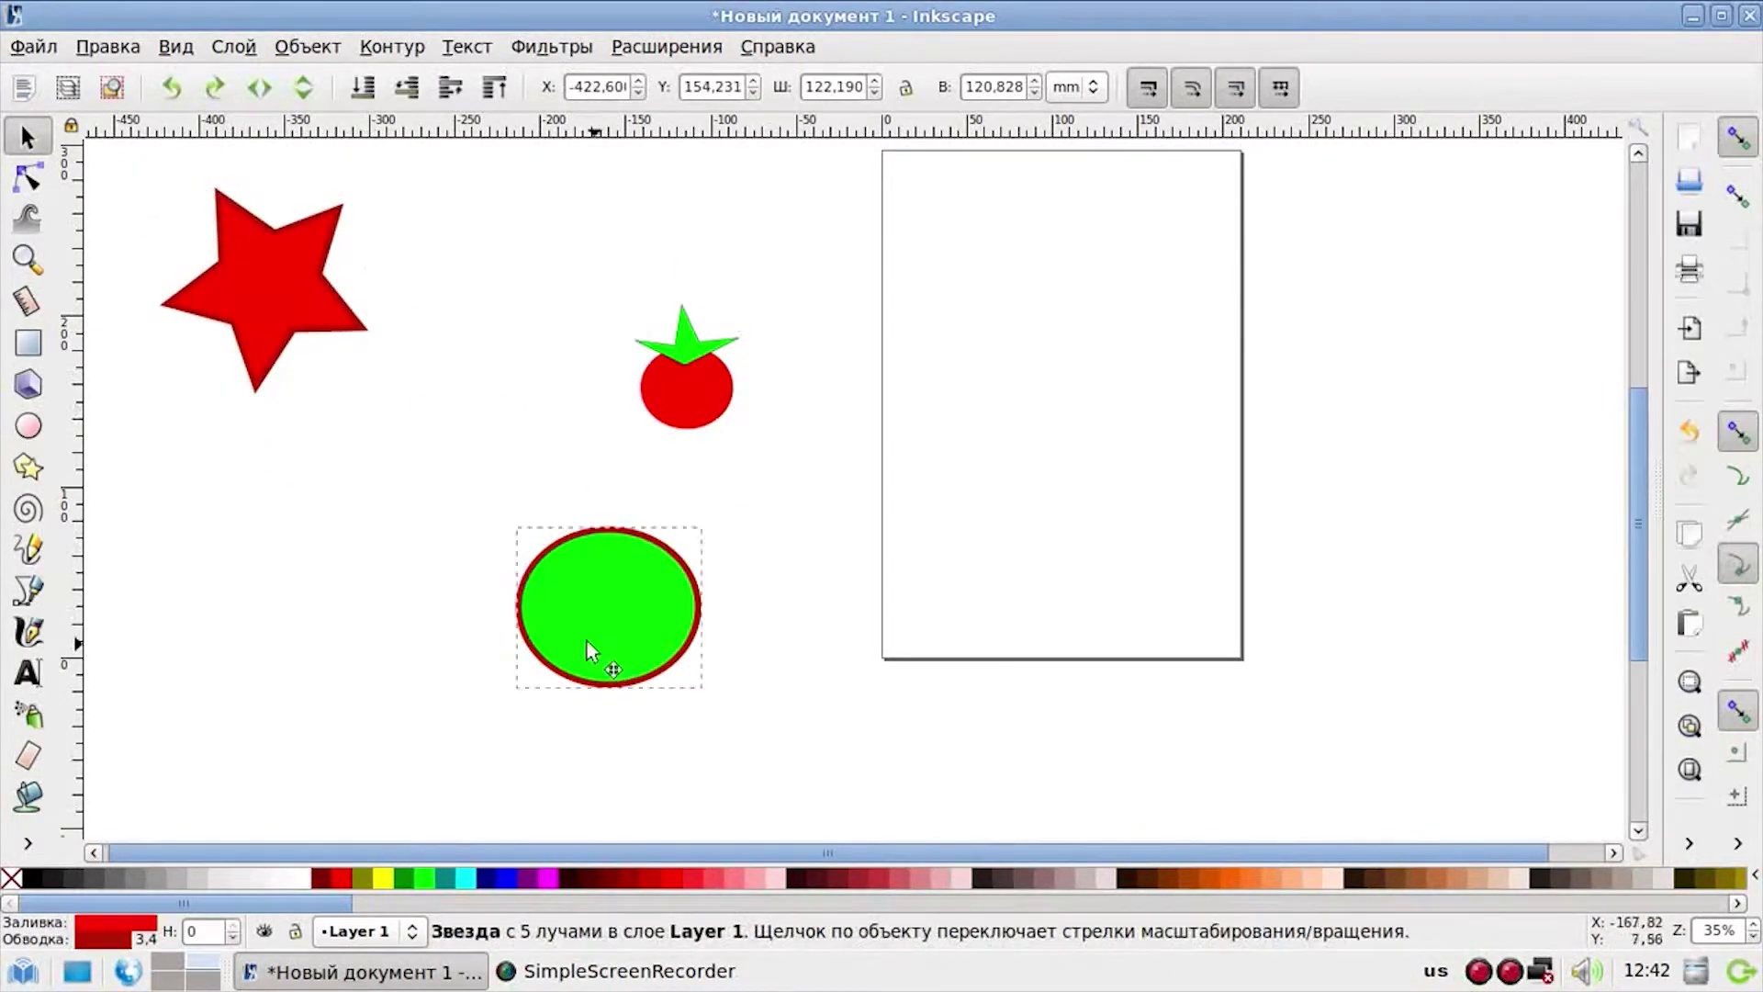
- Drag the green ellipse up and left, deselect it, and open then dismiss the Path menu
drag(590, 652, 450, 526)
click(450, 526)
click(487, 676)
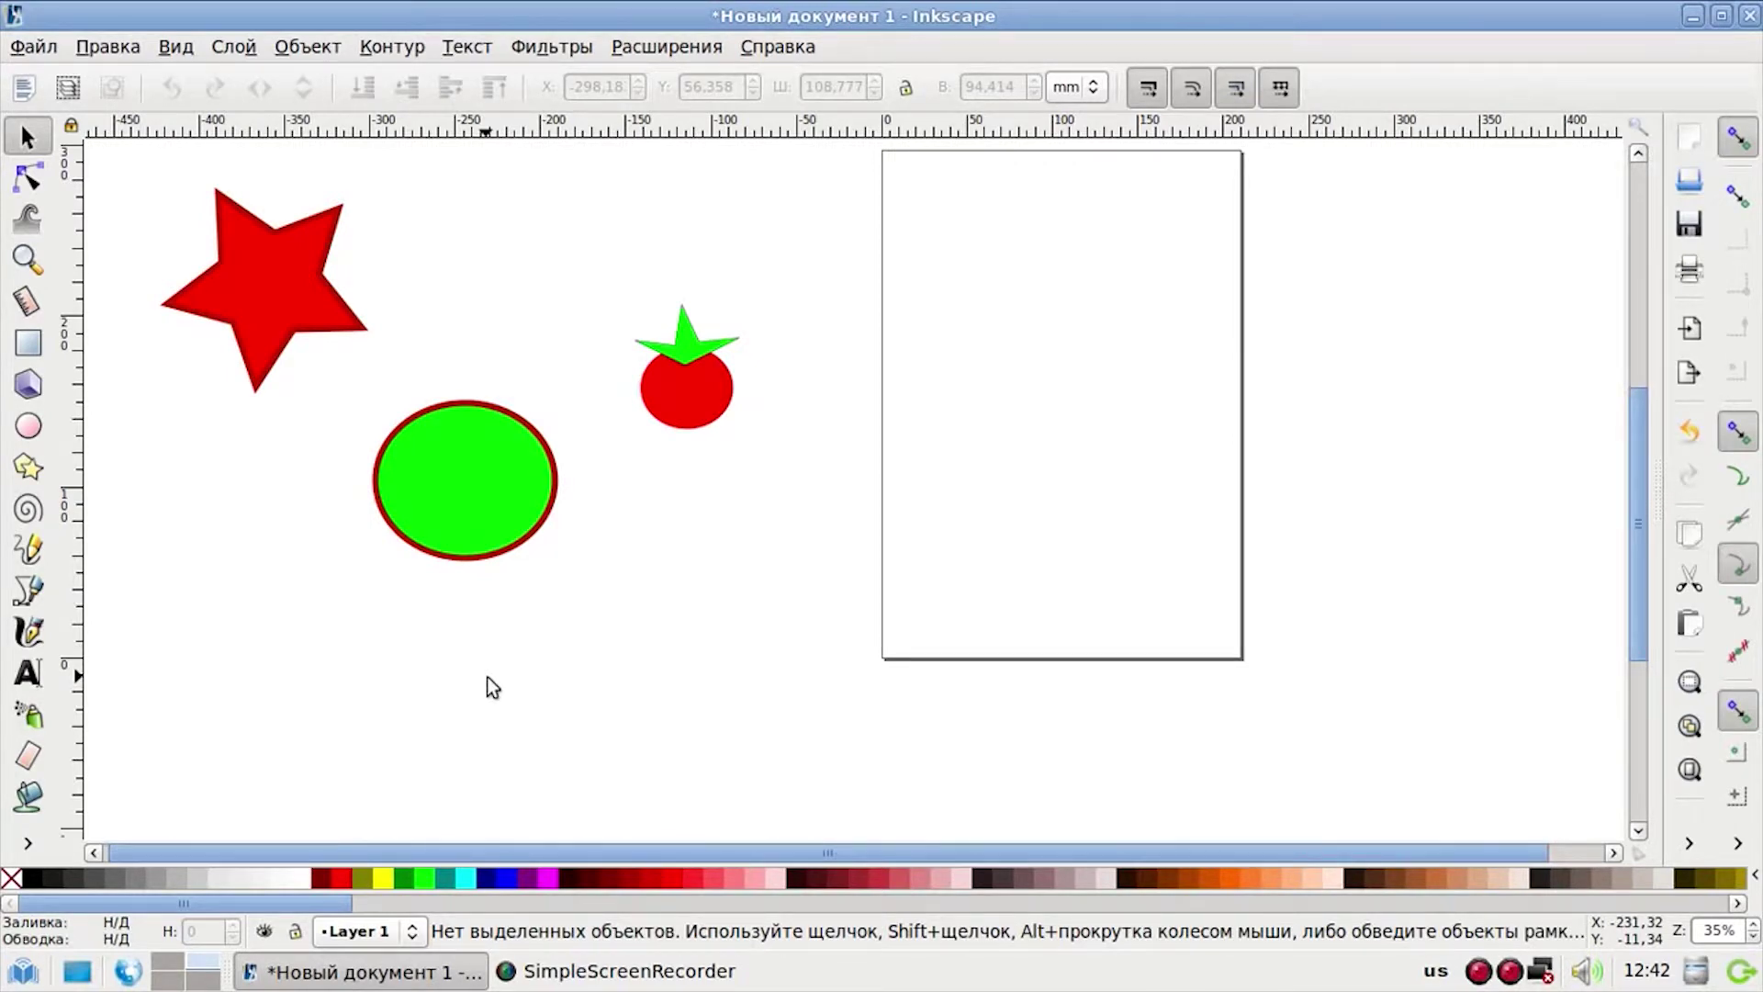
click(396, 46)
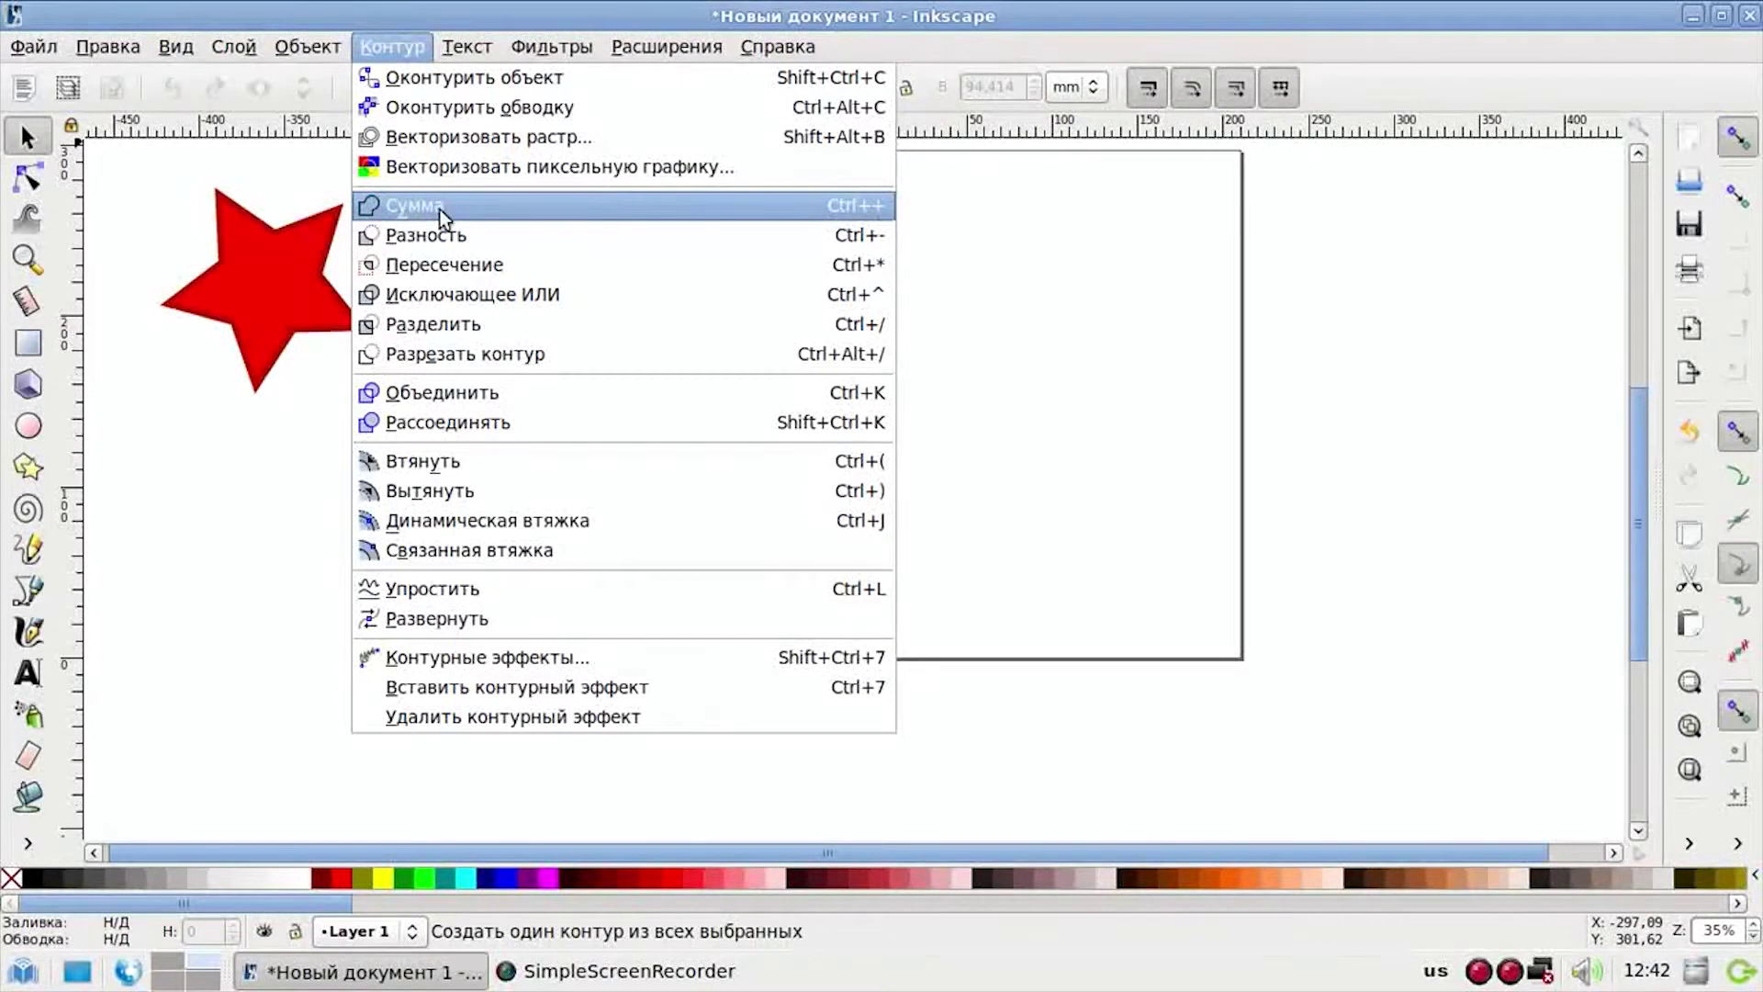
click(256, 553)
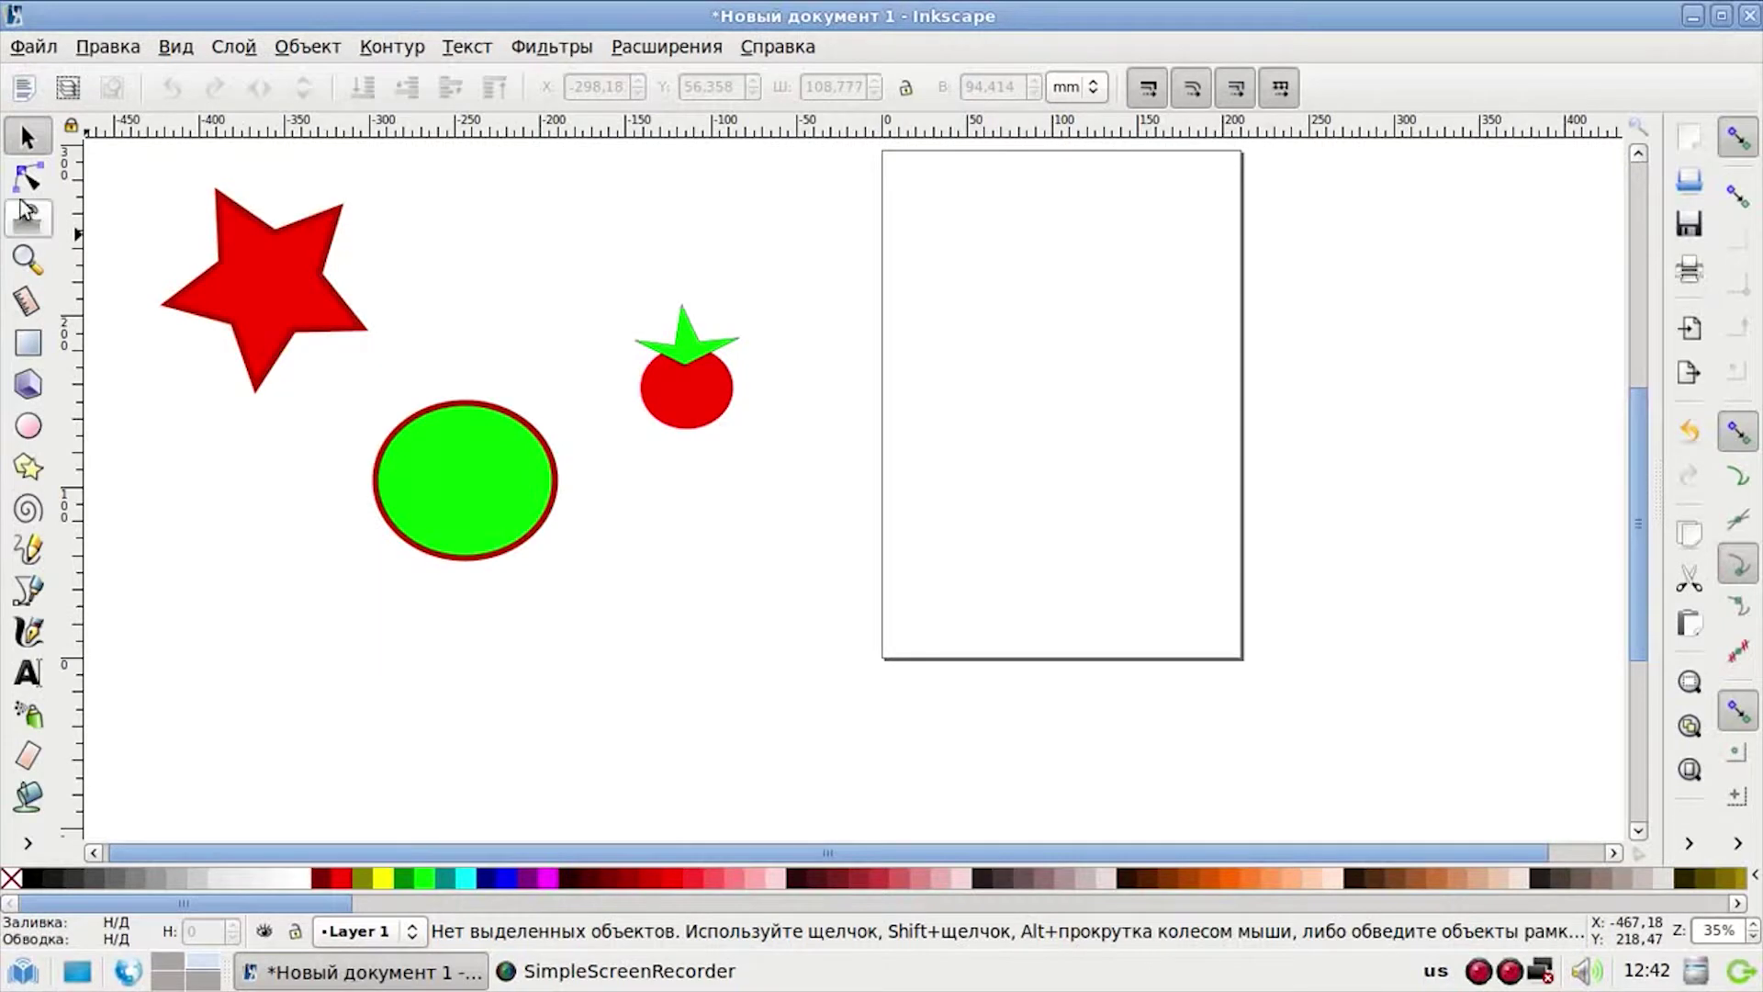
- Select the green ellipse with the Node tool and bring up the Контур (Path) menu
click(28, 181)
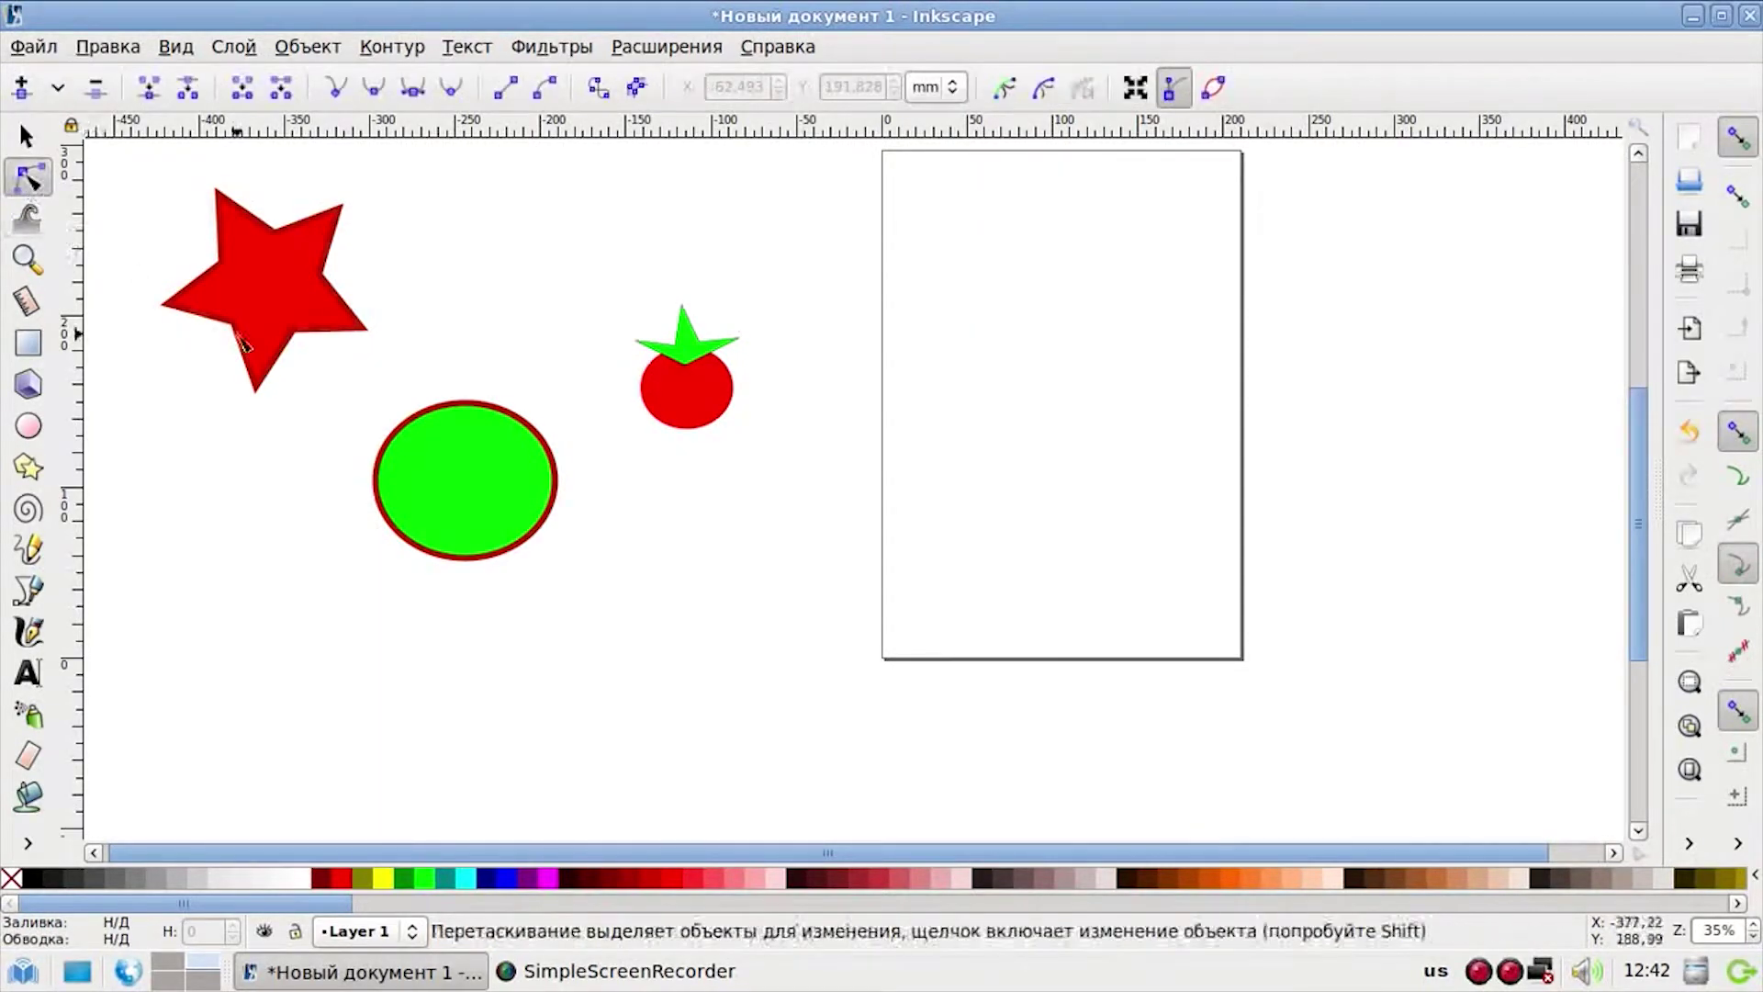
click(482, 467)
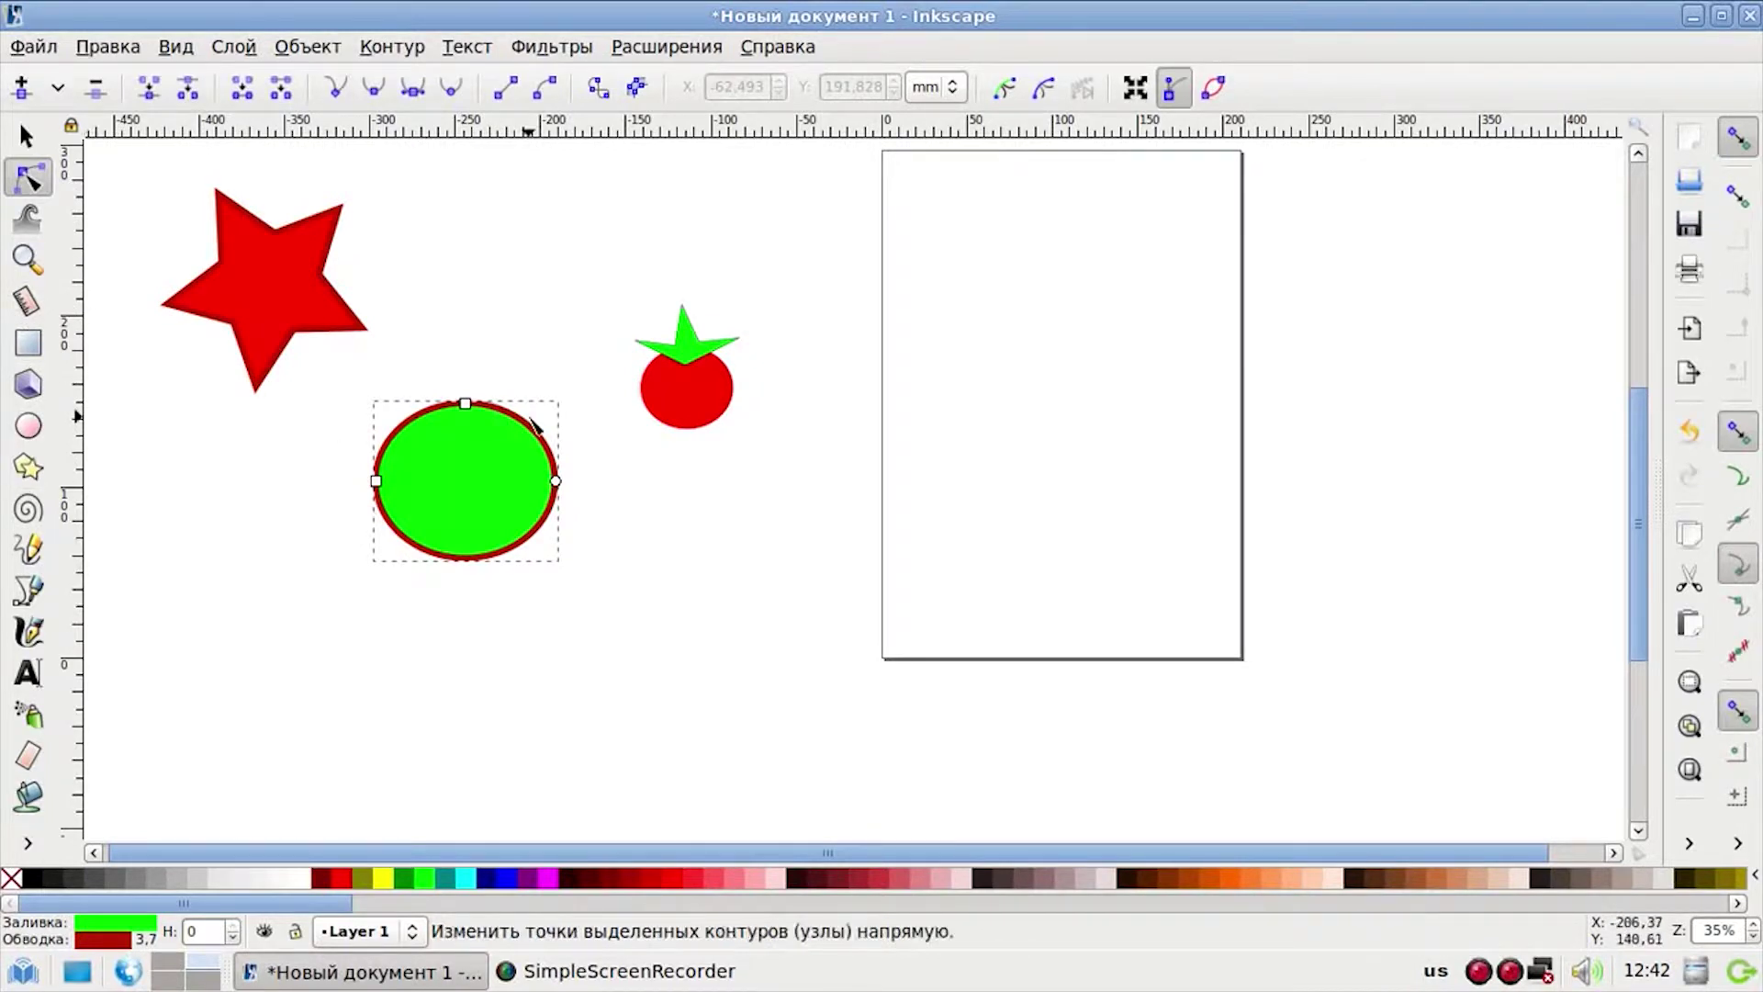
mouse_move(558, 484)
mouse_down()
mouse_move(597, 504)
mouse_move(532, 563)
mouse_move(382, 465)
mouse_move(493, 409)
mouse_move(554, 475)
mouse_up()
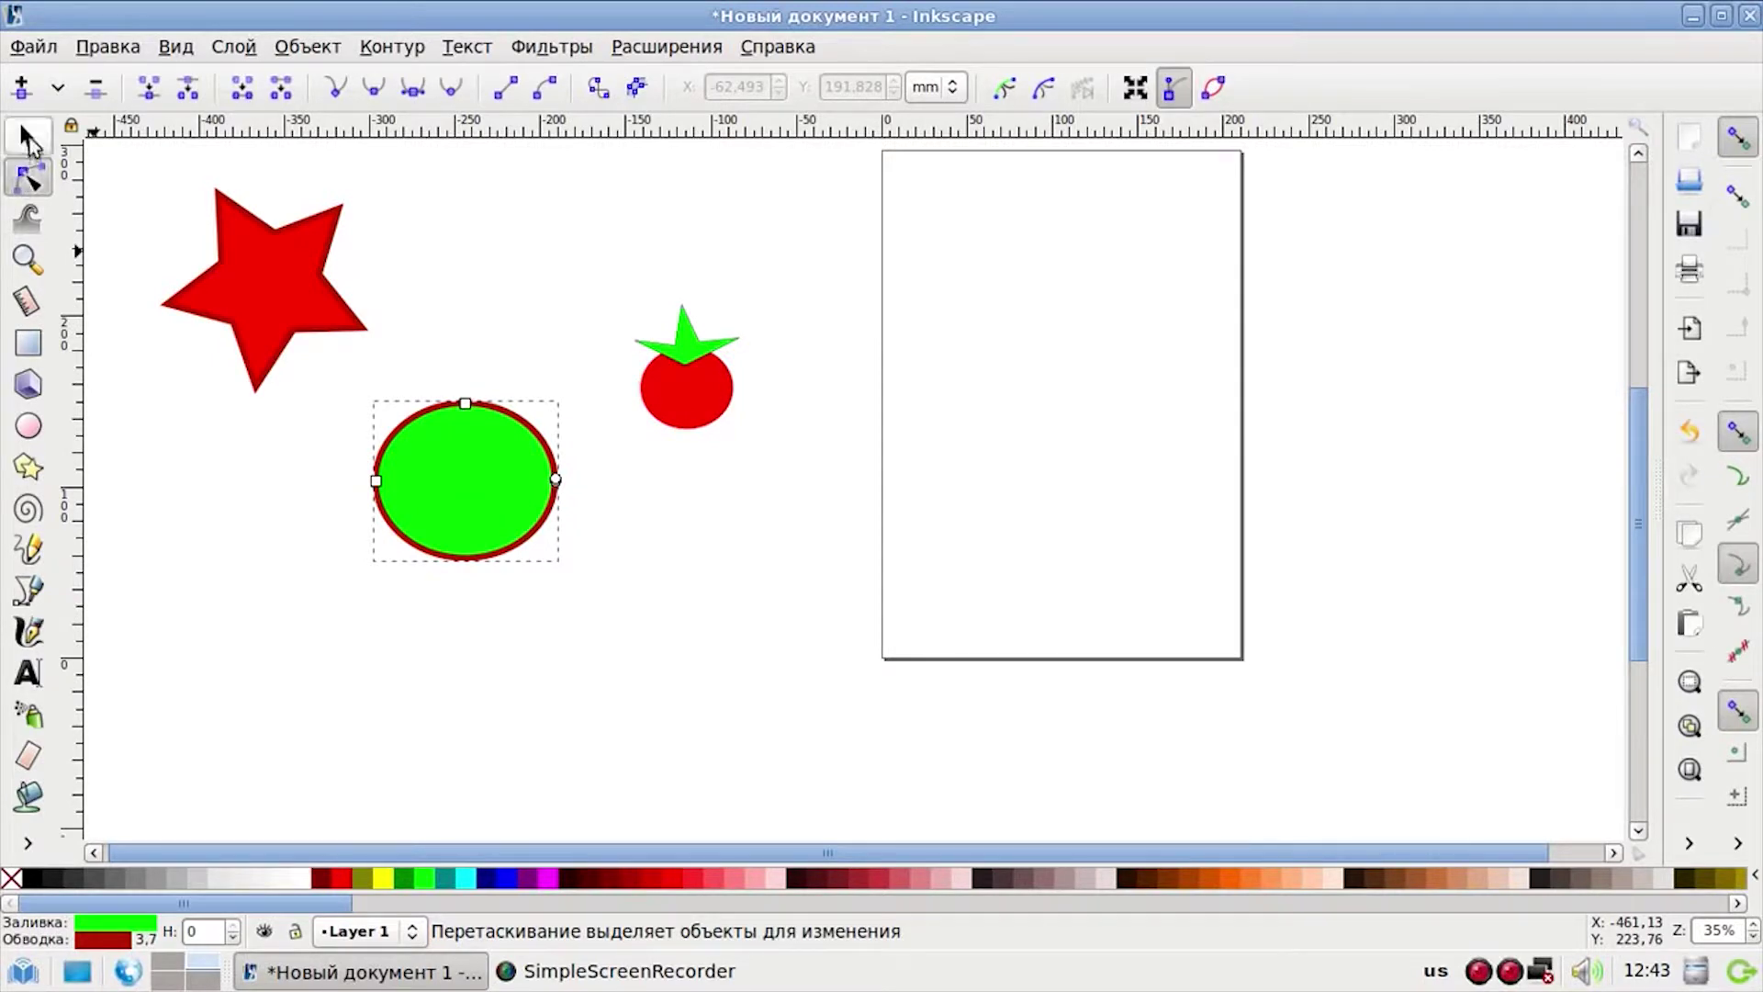
click(27, 140)
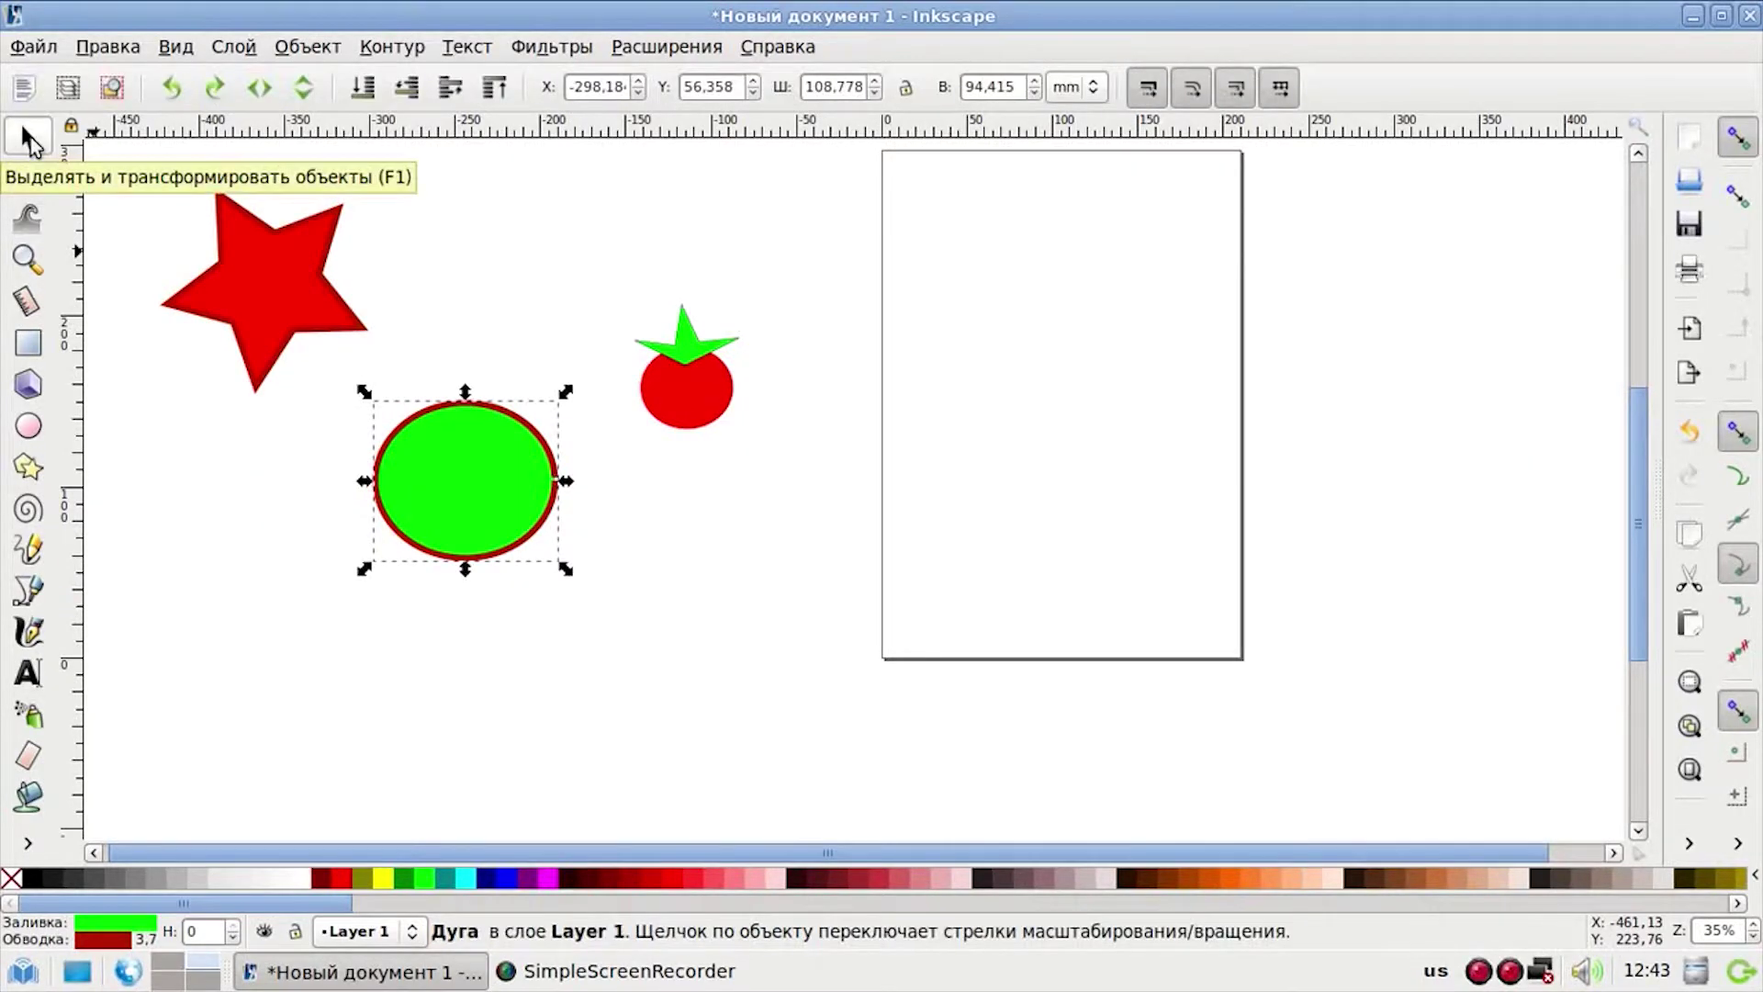
click(28, 426)
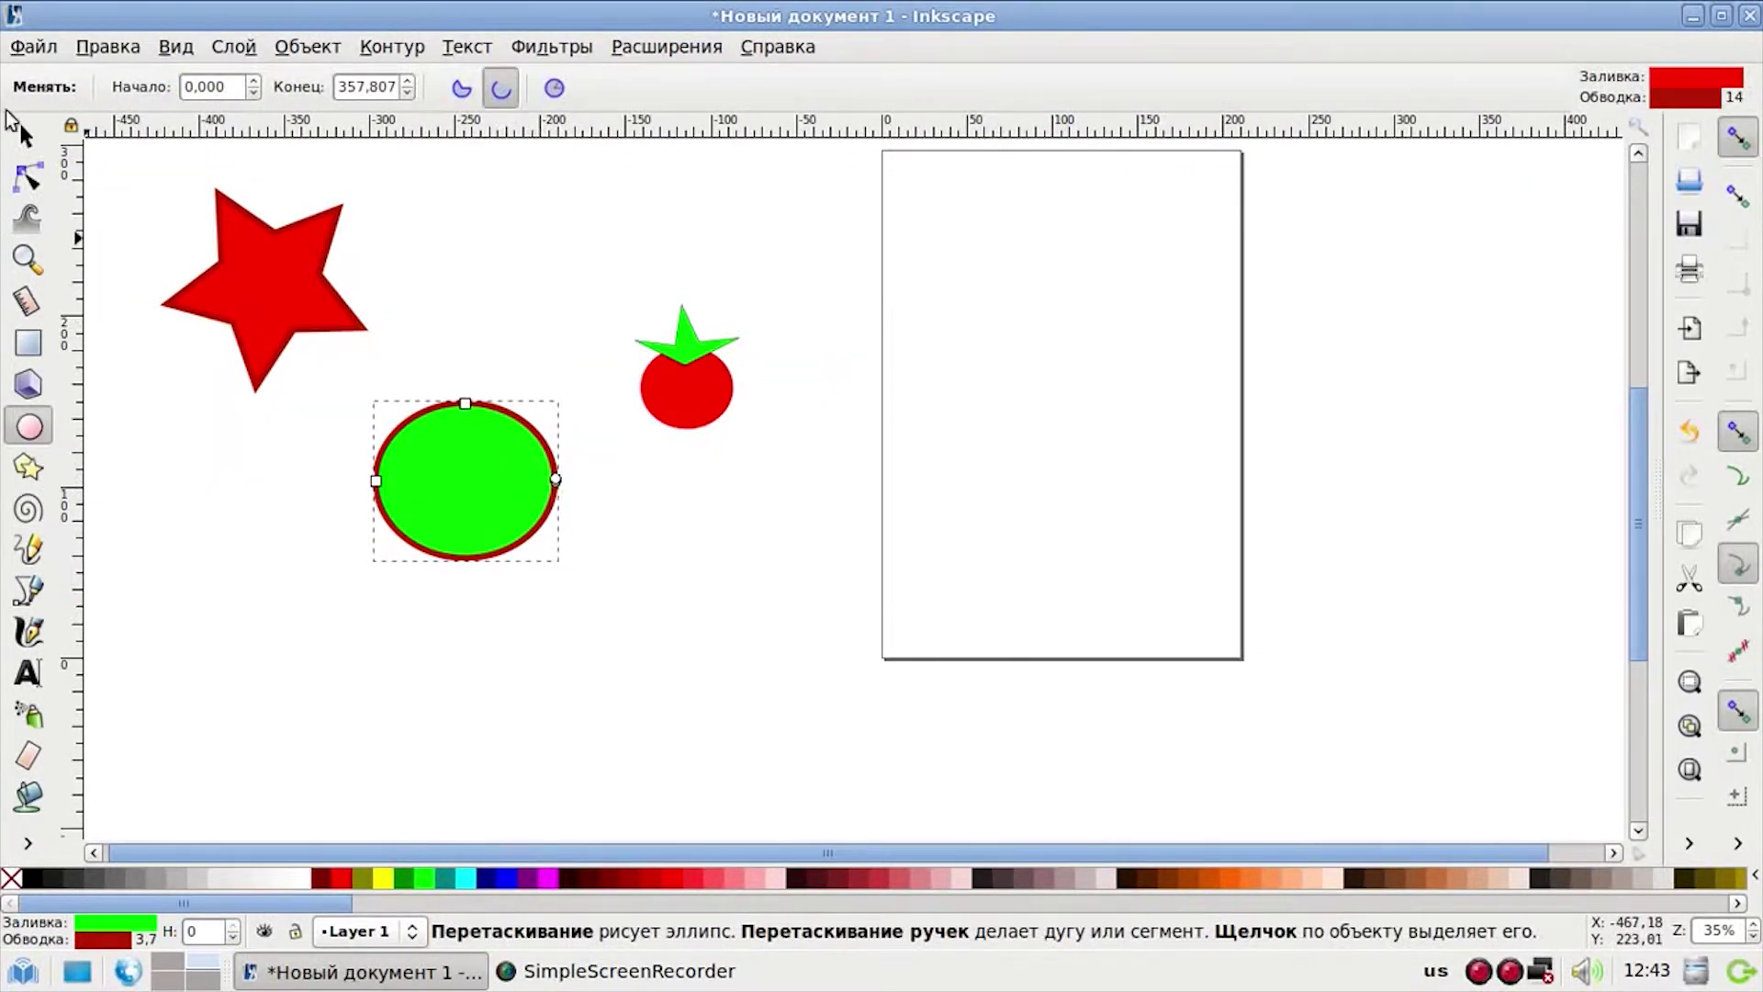
click(27, 181)
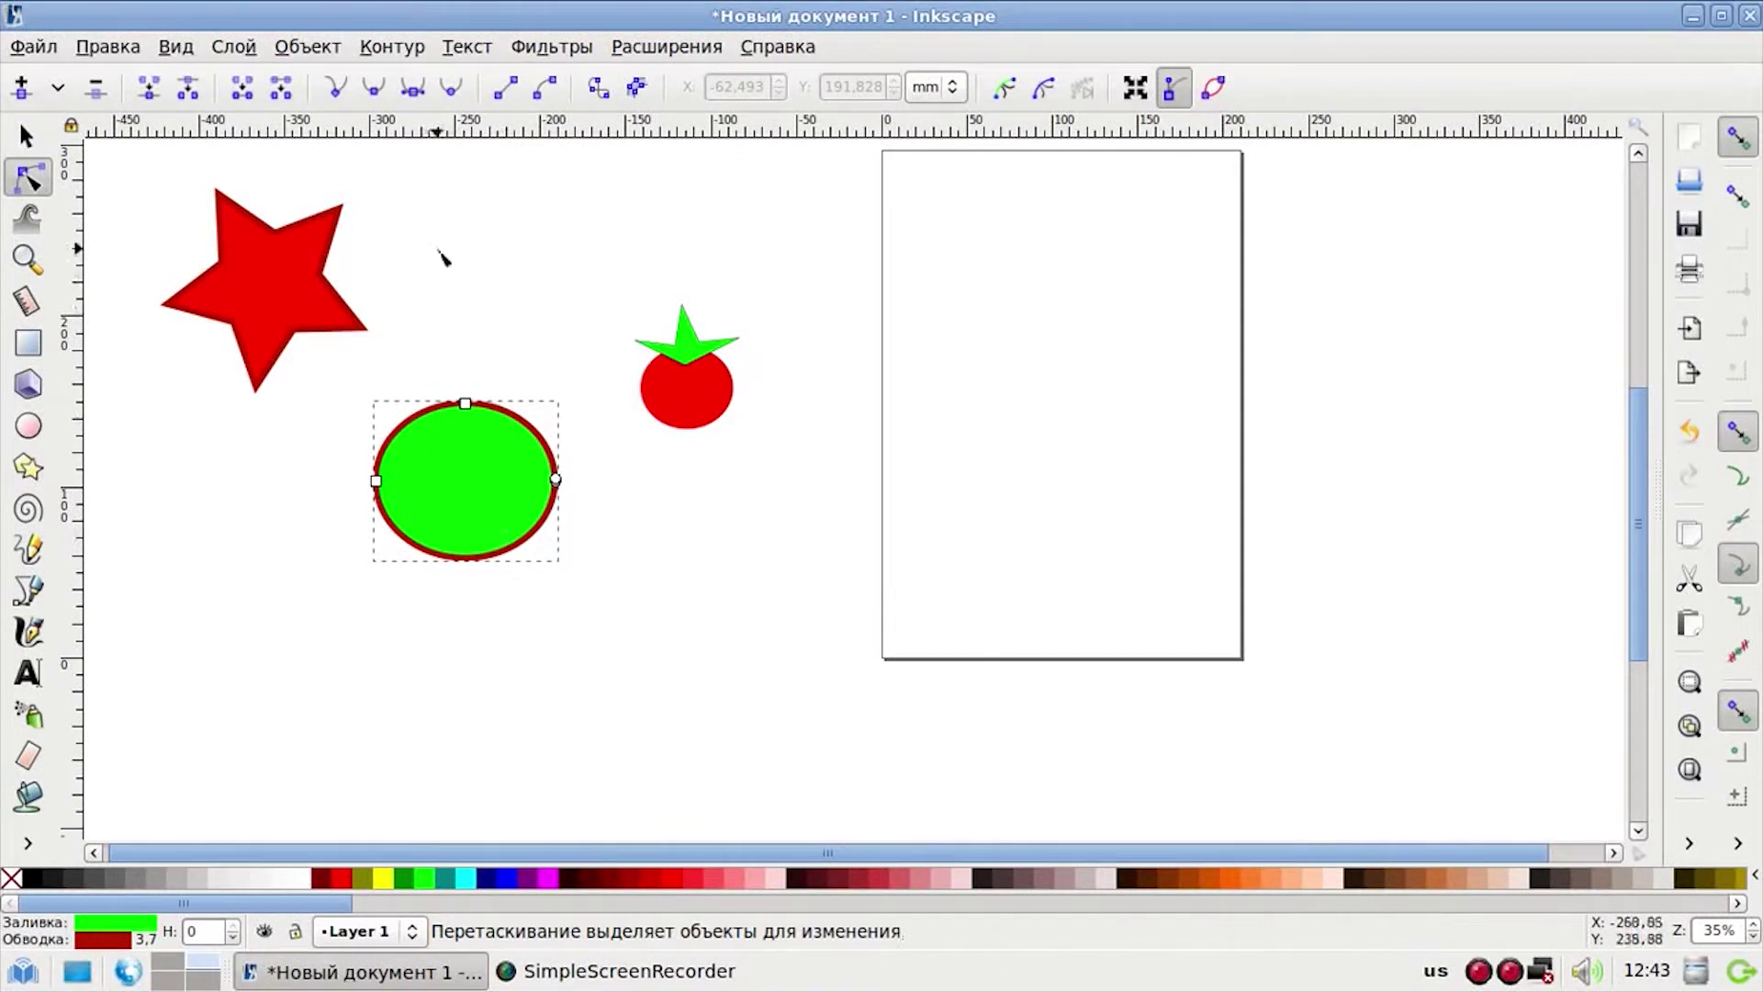
click(410, 51)
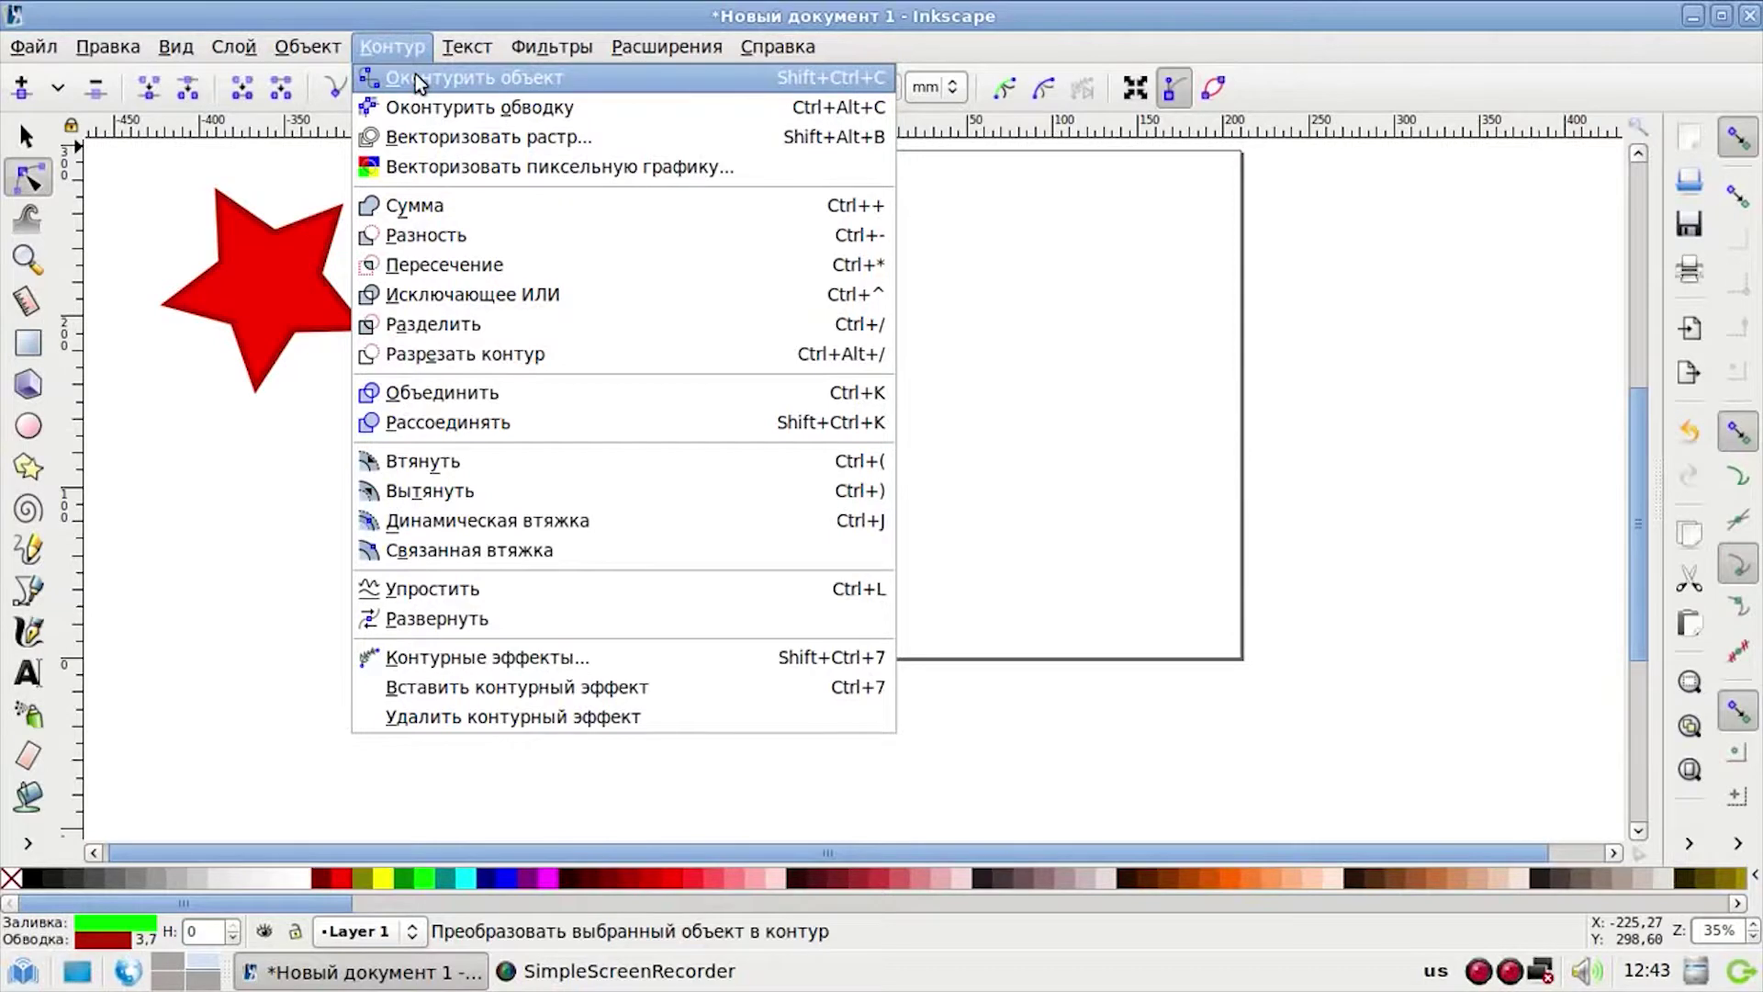
- Convert the green ellipse to a path and drag its top and bottom nodes into an egg shape
click(415, 77)
mouse_move(466, 403)
mouse_down()
mouse_move(491, 301)
mouse_move(465, 371)
mouse_move(458, 348)
mouse_up()
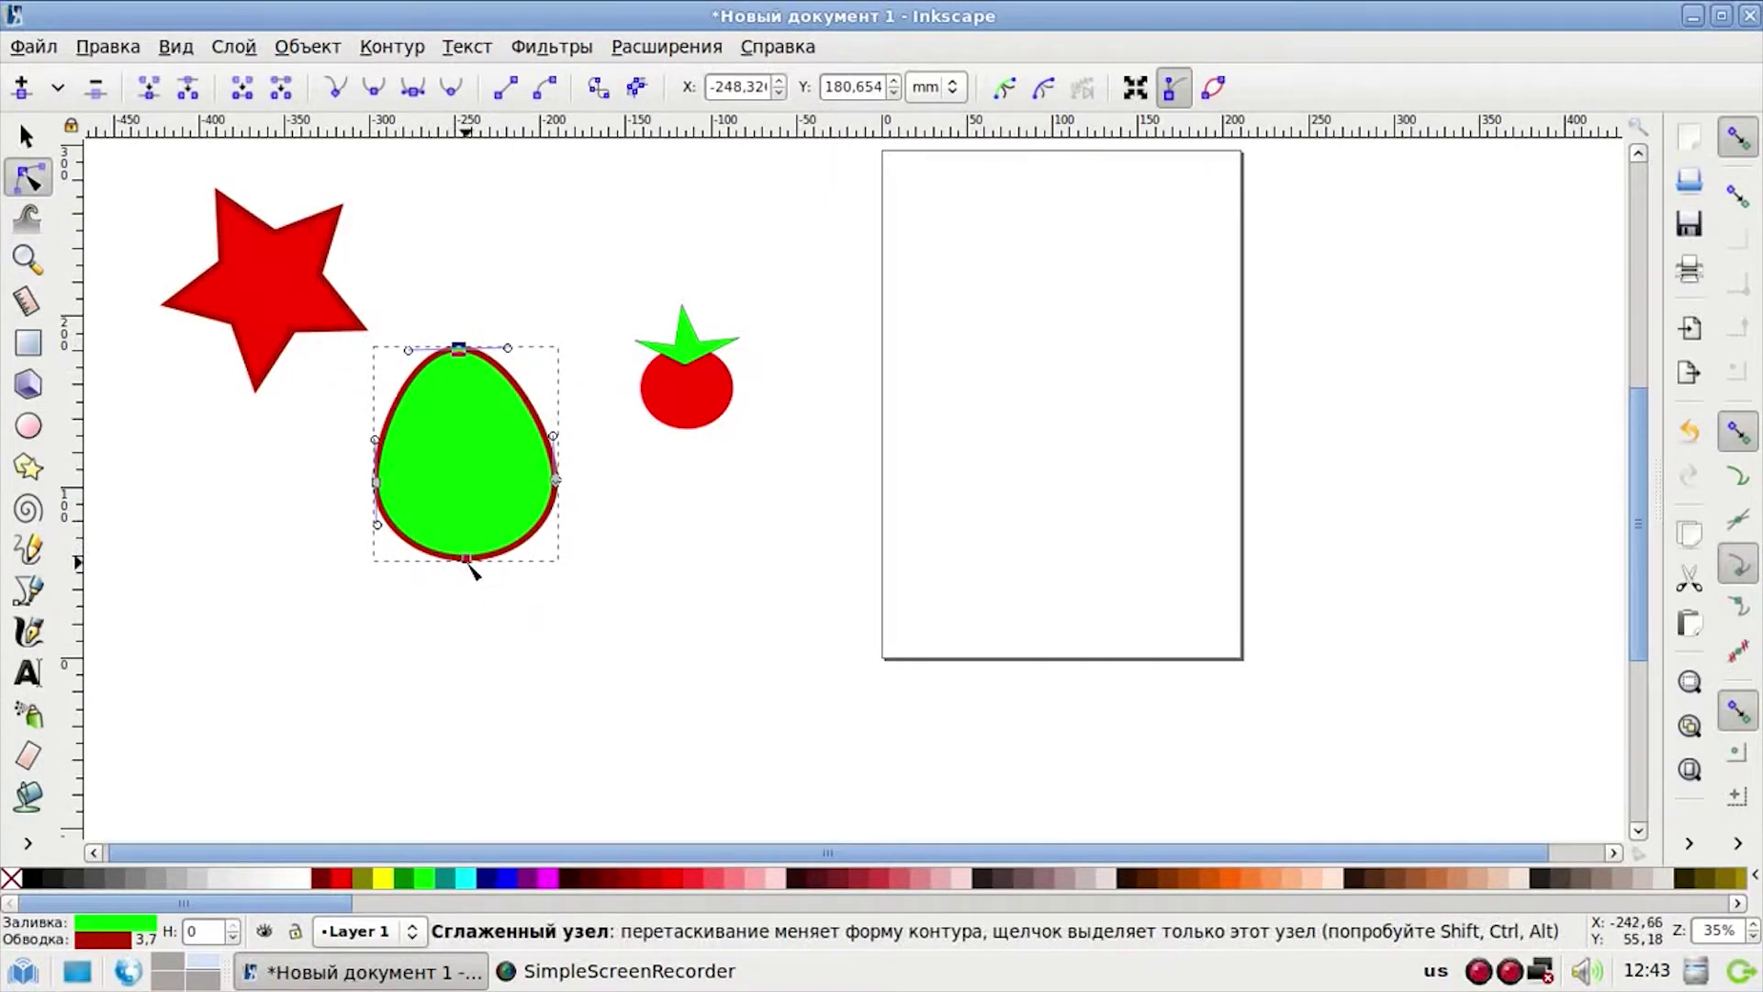
drag(469, 564, 469, 548)
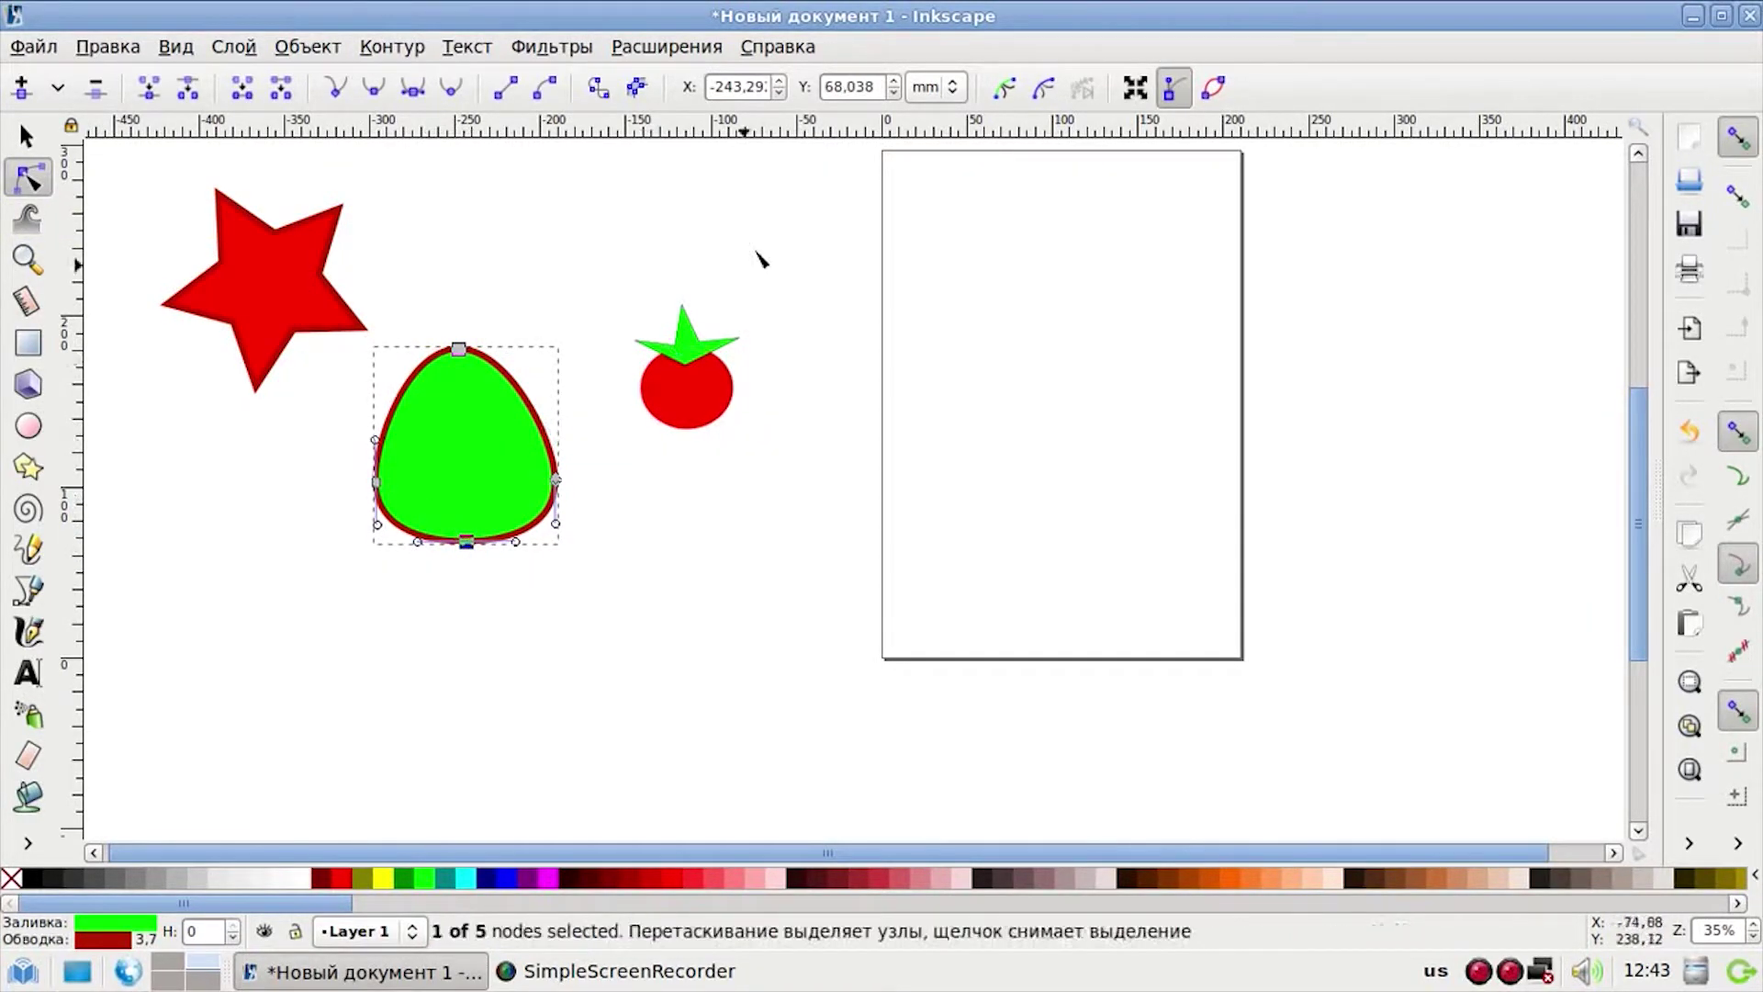
ctrl+scroll(477, 385, up, 1)
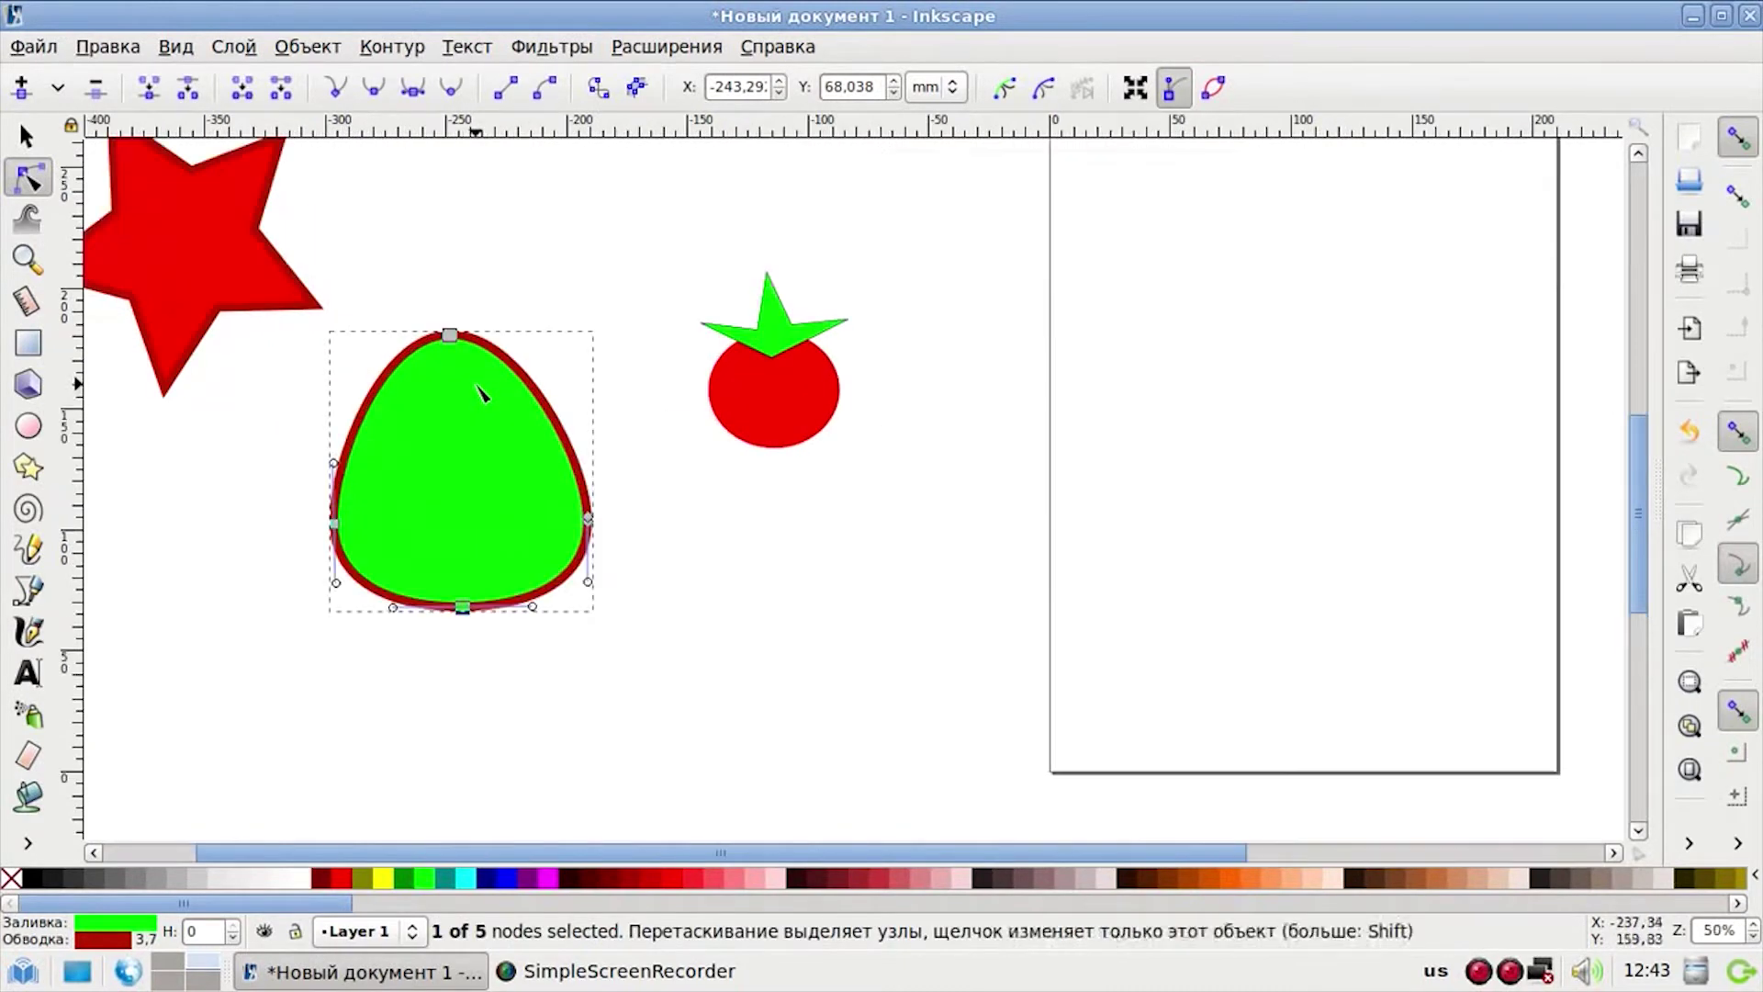
ctrl+scroll(477, 385, up, 1)
drag(637, 575, 634, 577)
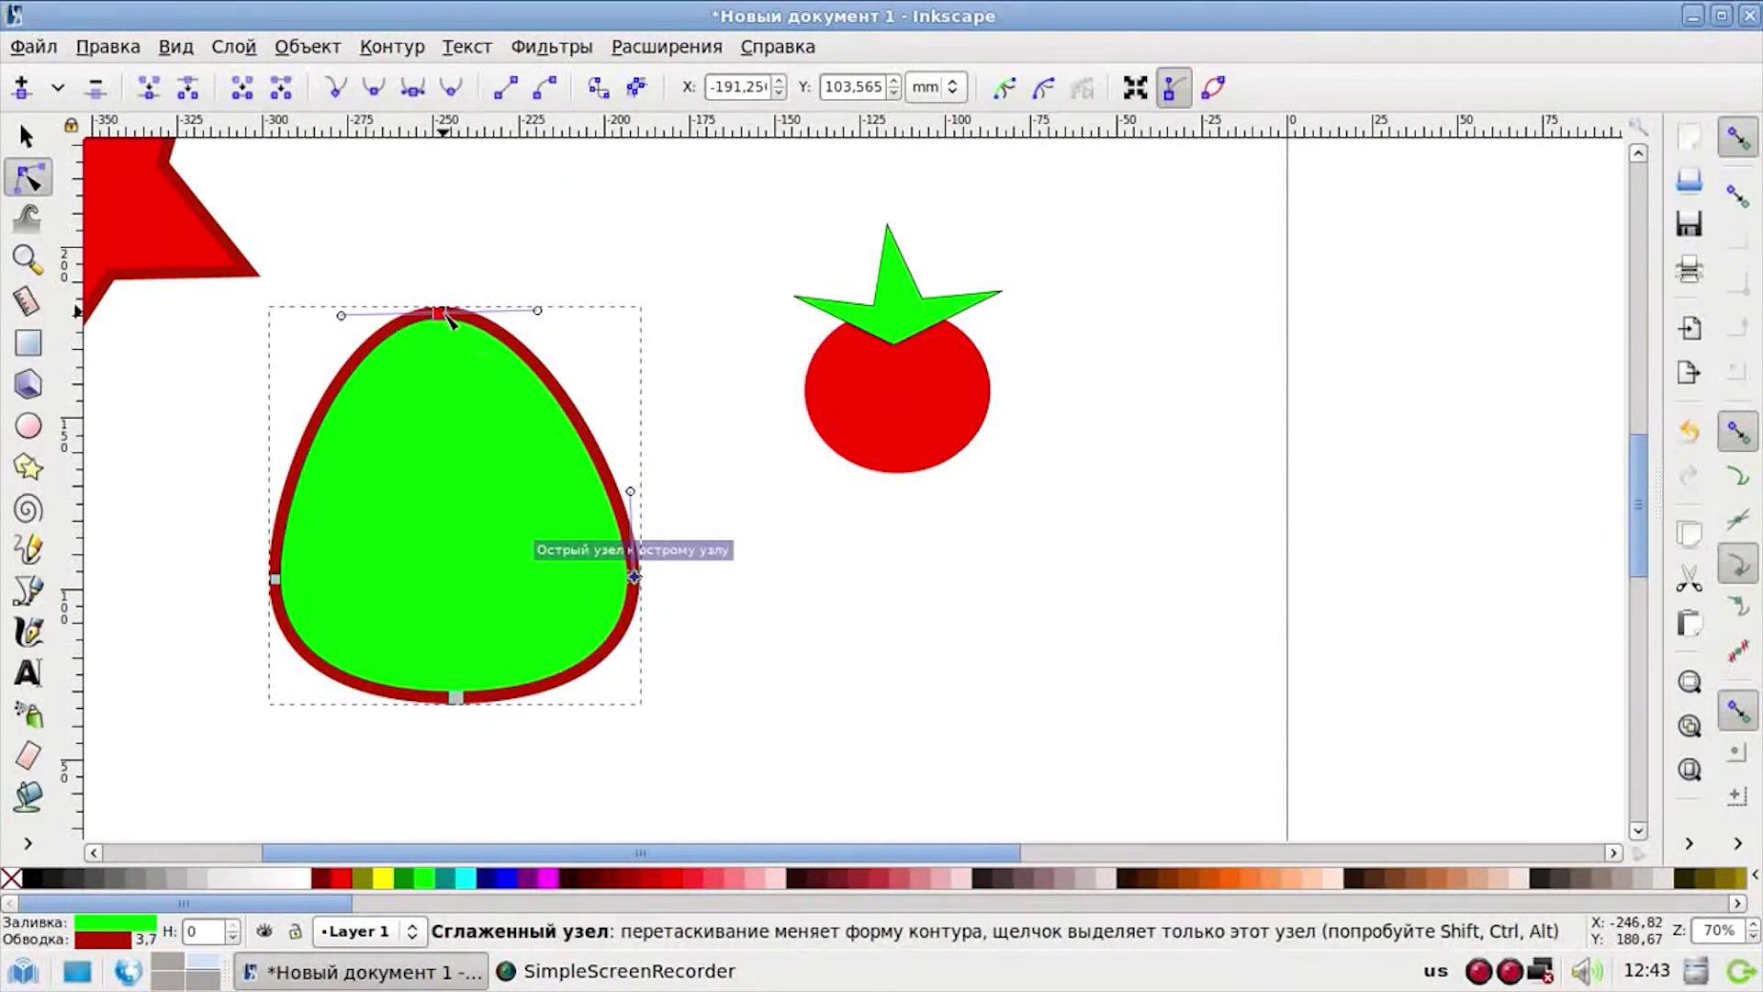
- Add nodes on the upper curves and pull them up into two pointed ears
double_click(523, 358)
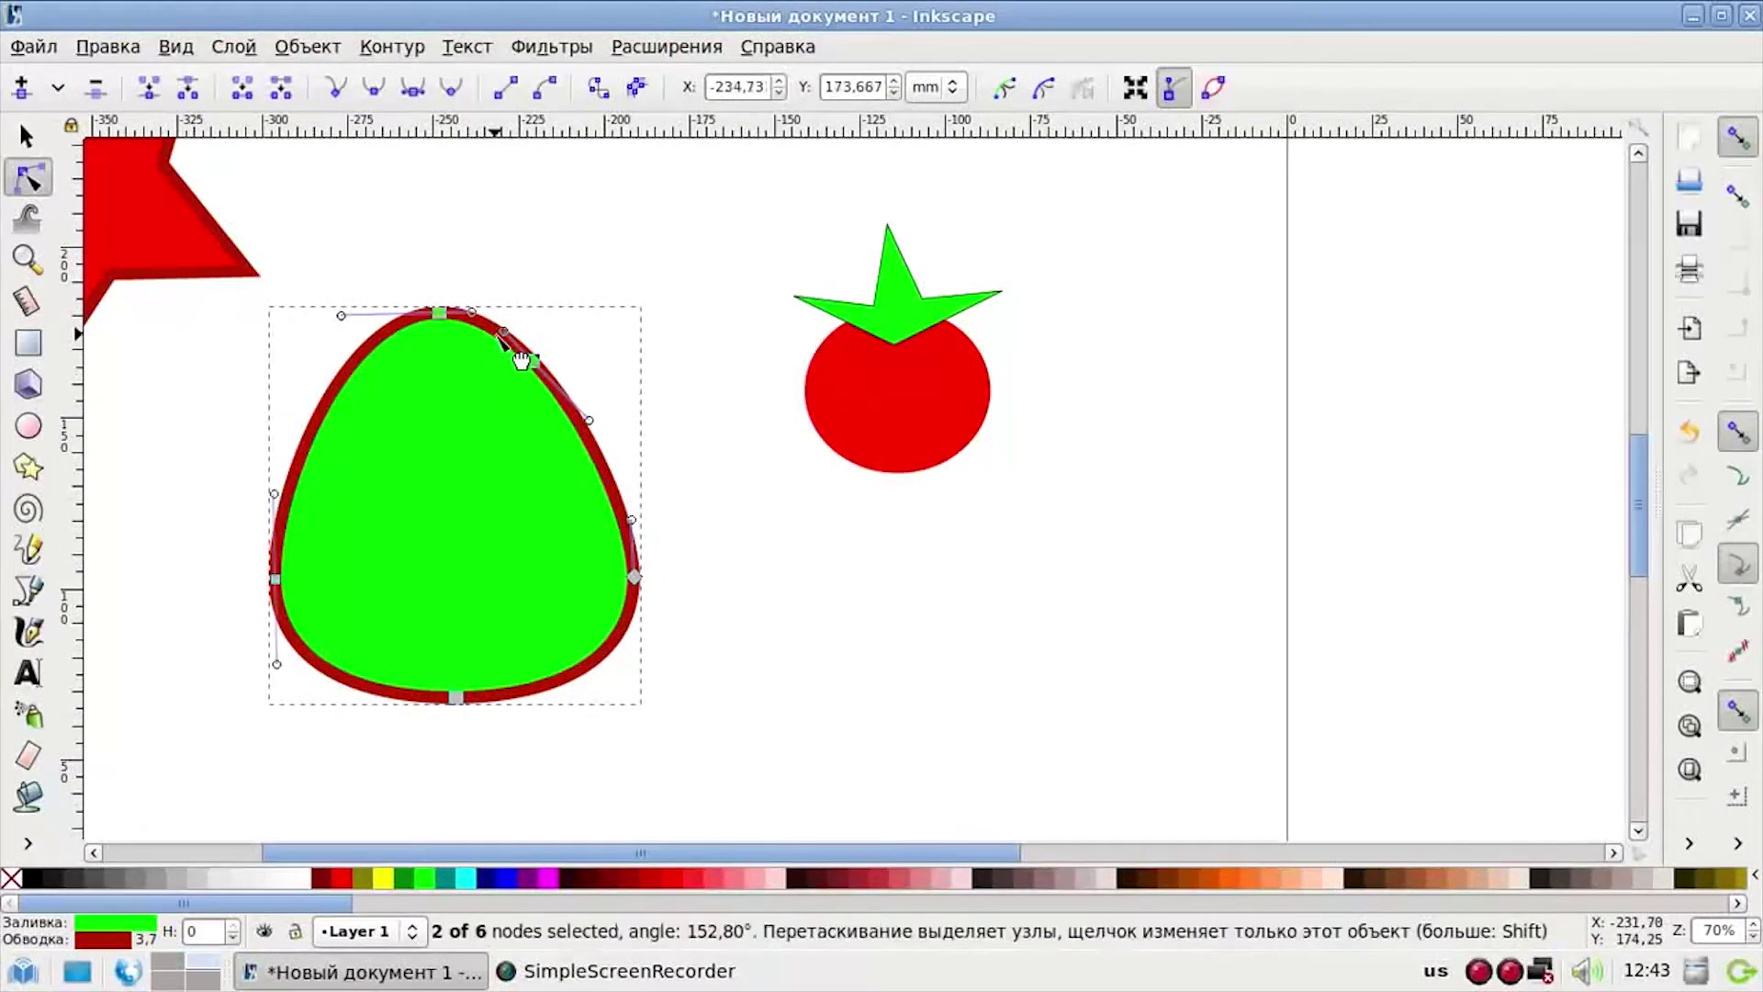
drag(583, 413, 538, 364)
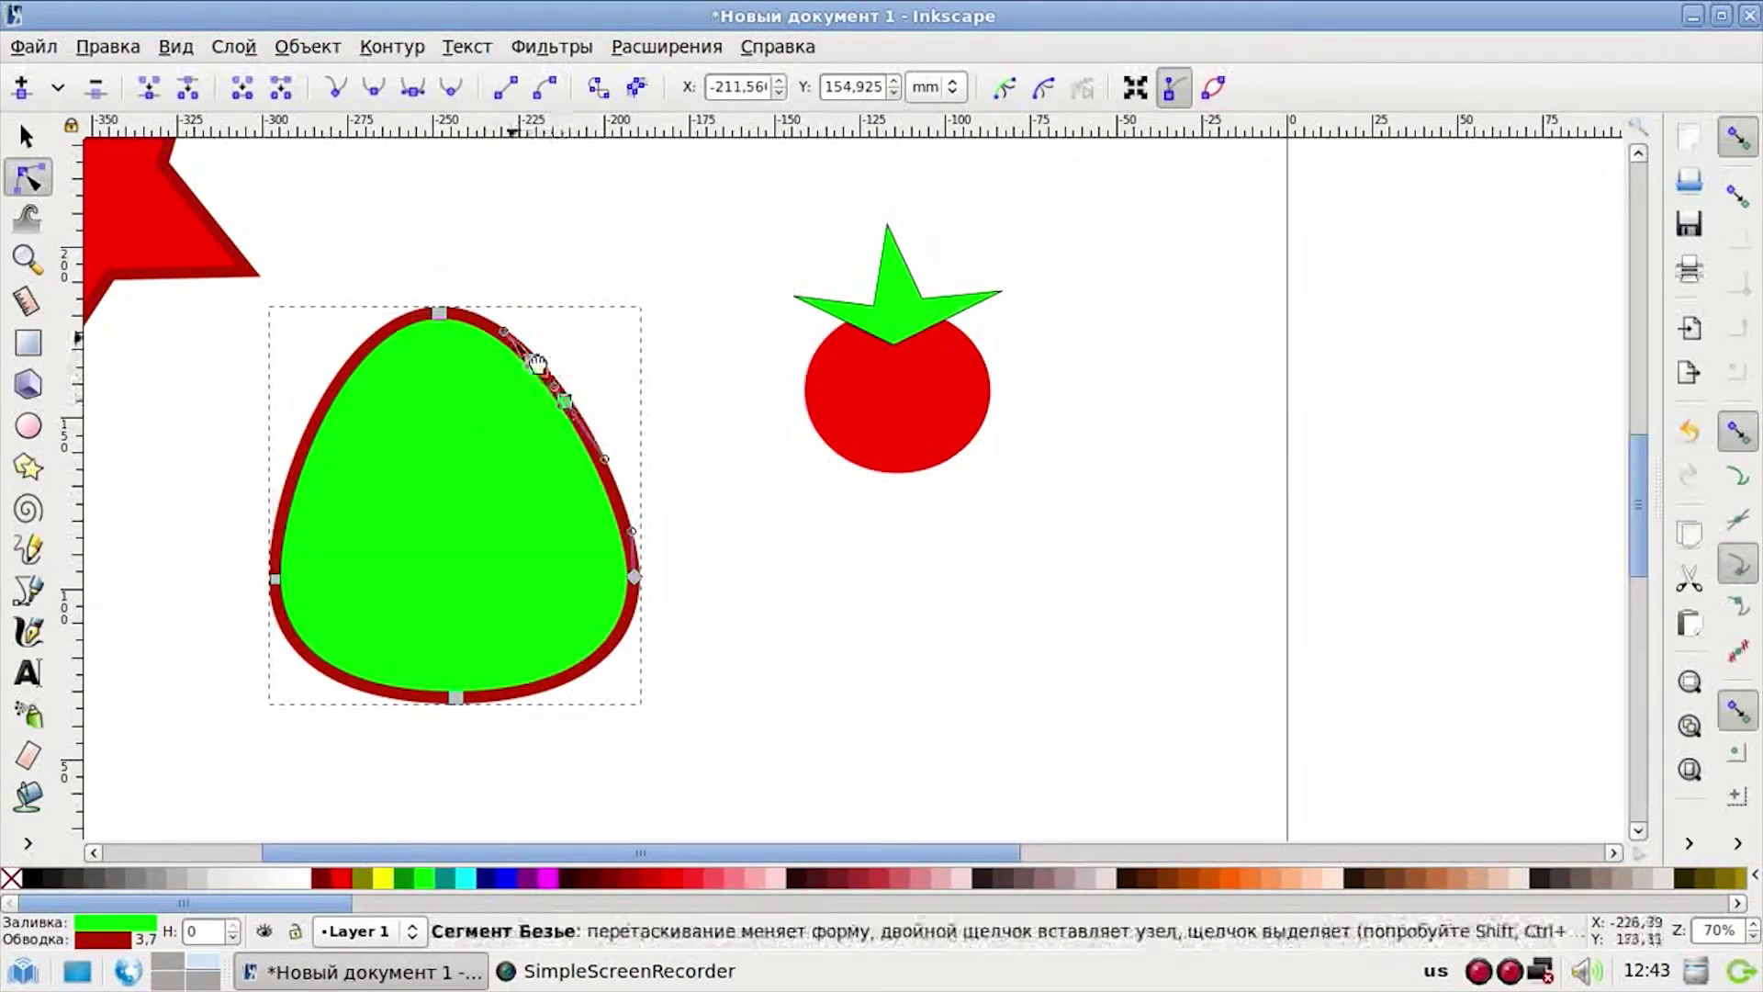
double_click(499, 331)
click(622, 318)
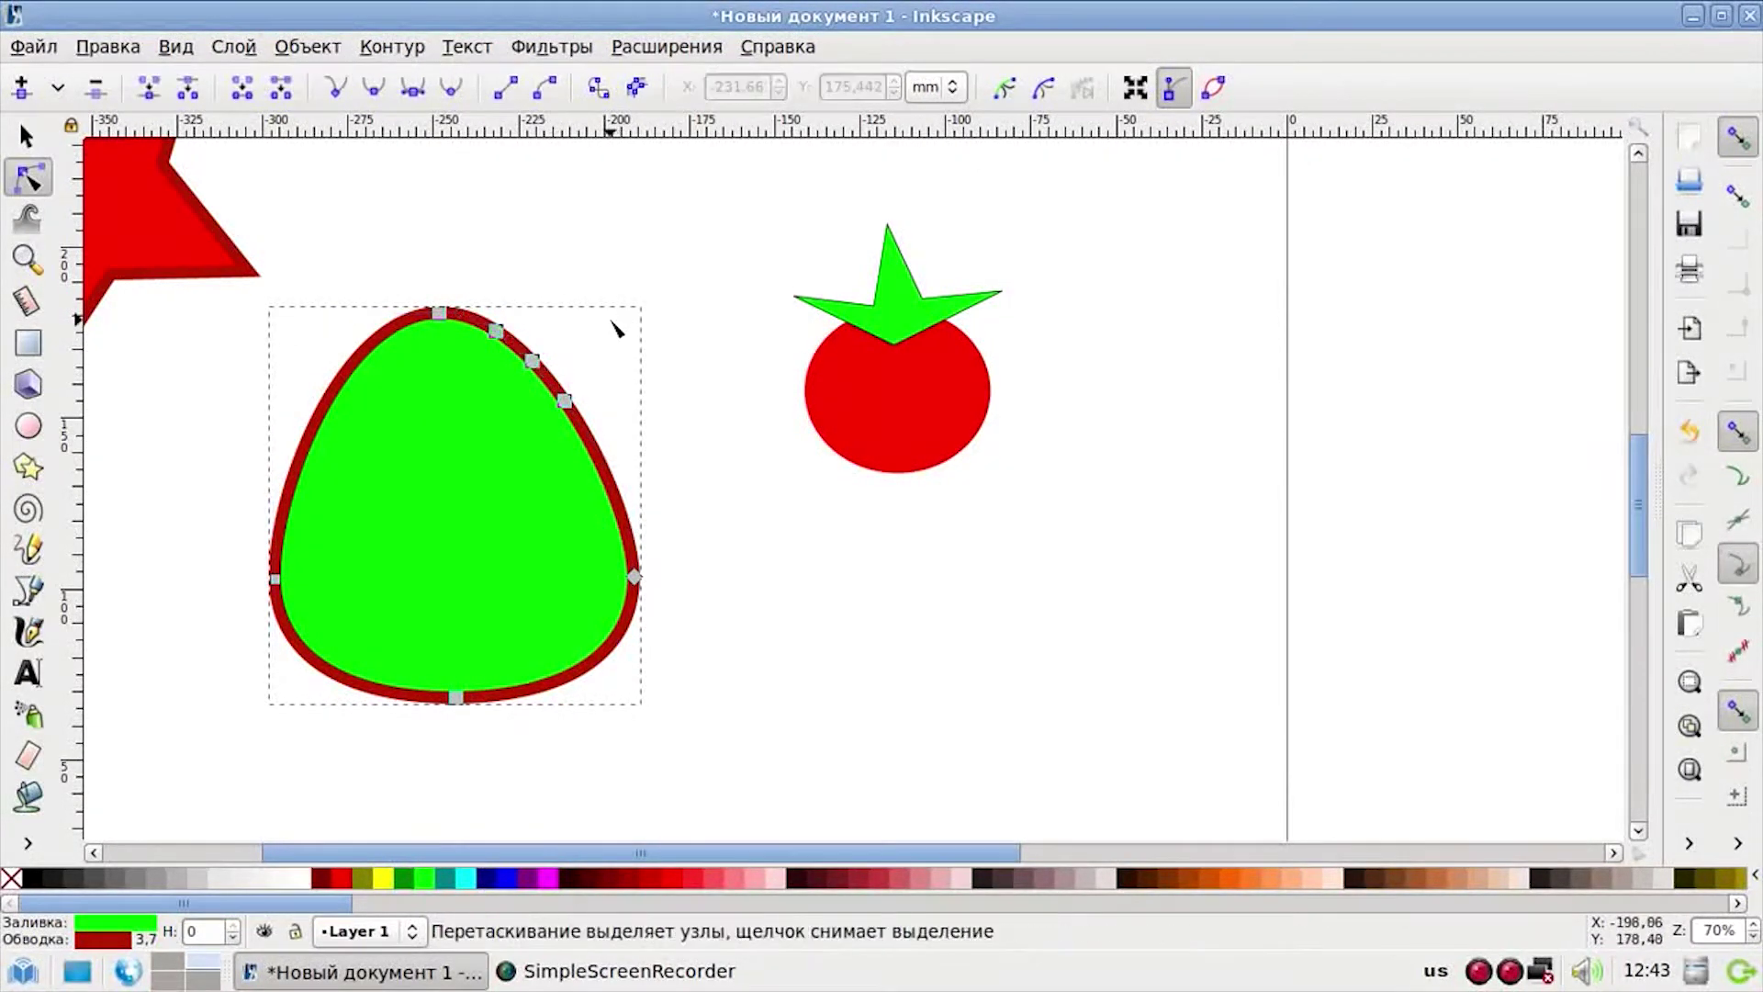
drag(534, 365, 595, 296)
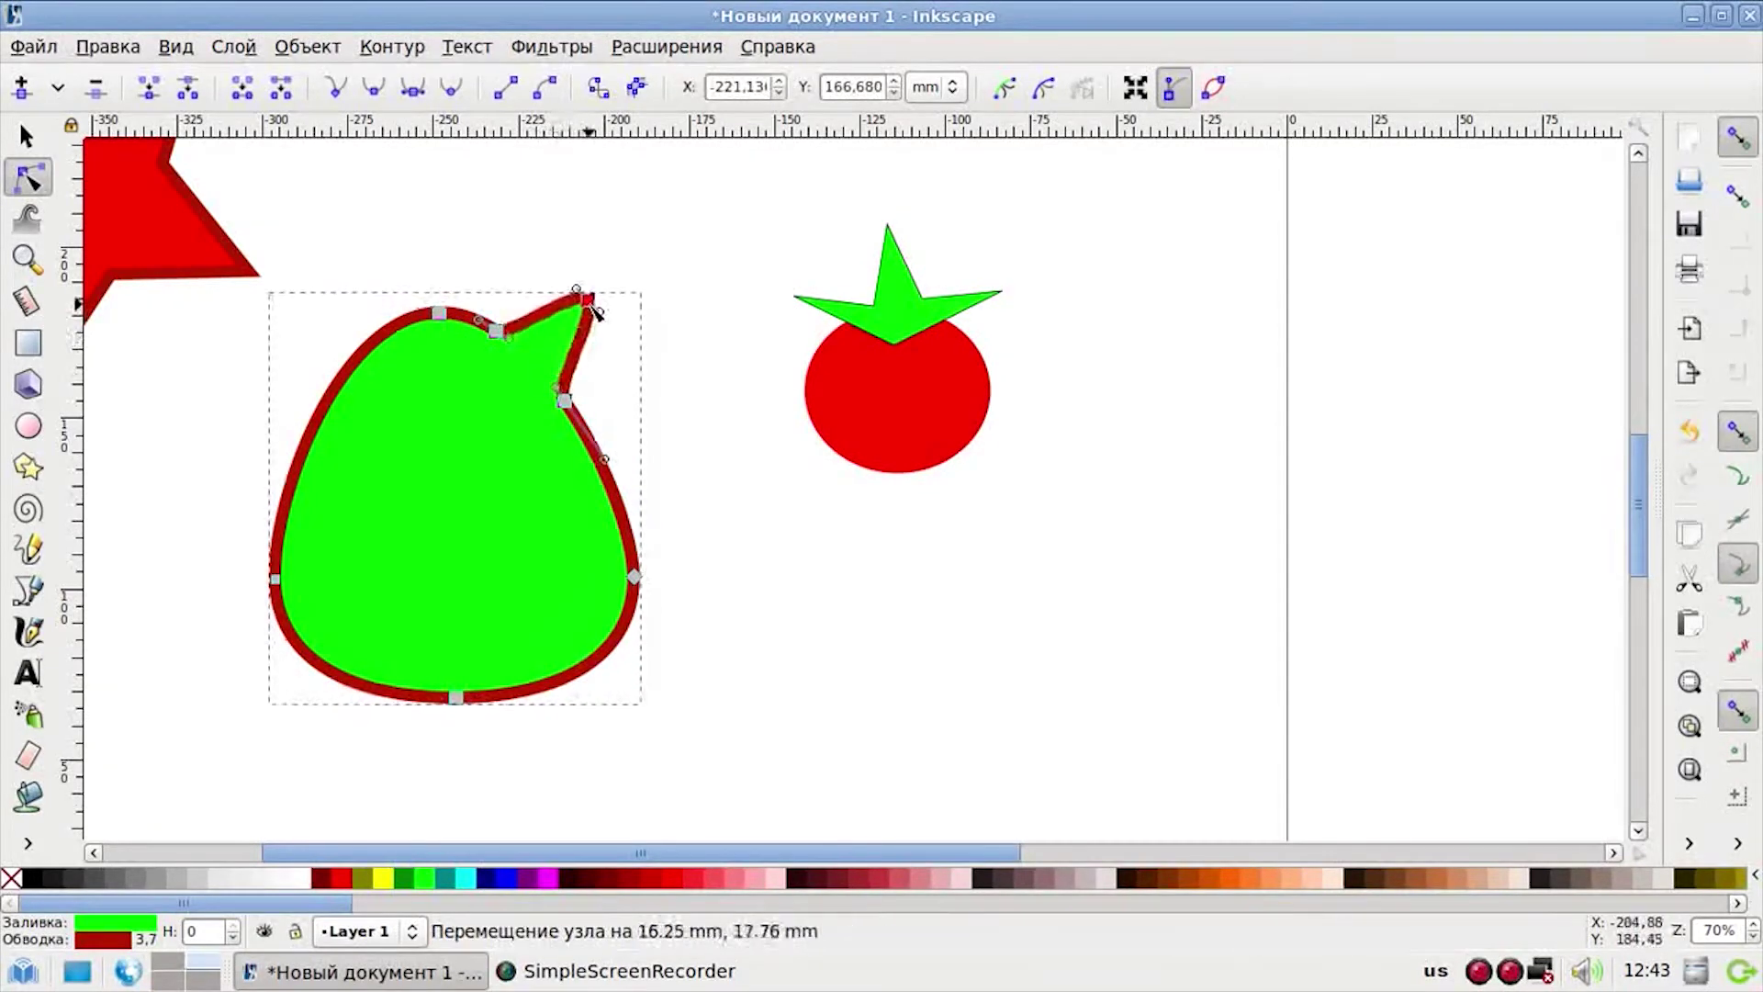
double_click(387, 333)
double_click(358, 358)
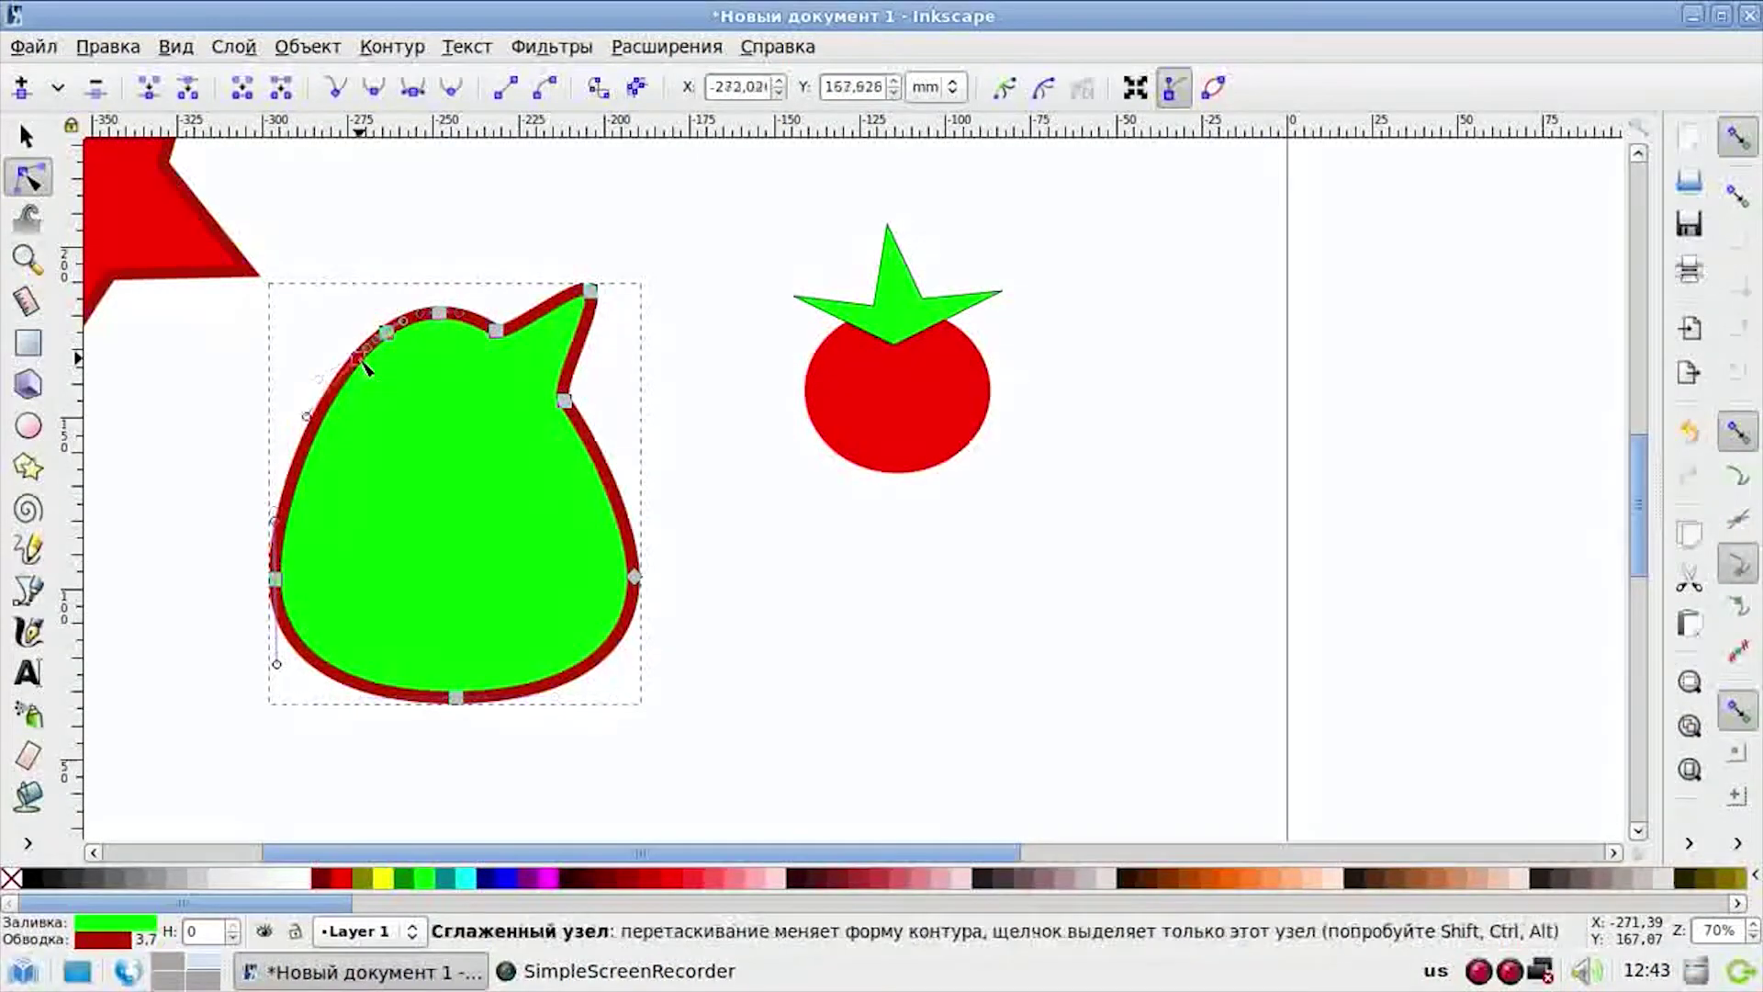
double_click(335, 400)
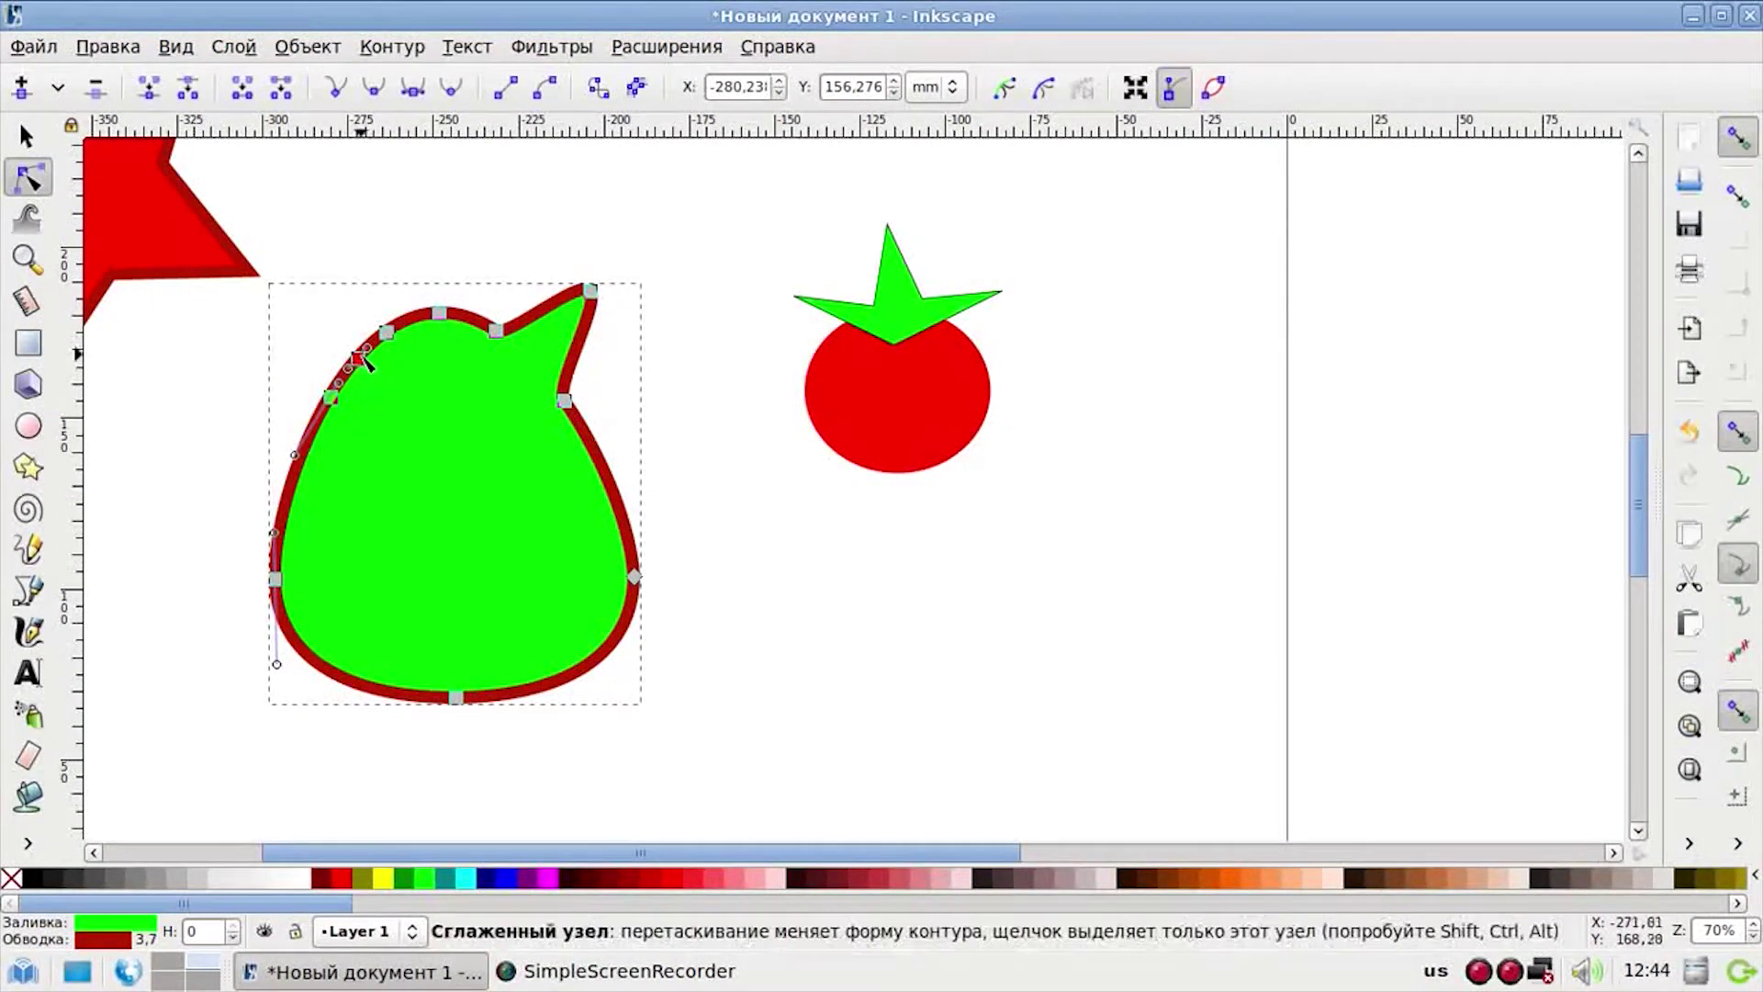
drag(360, 356, 306, 286)
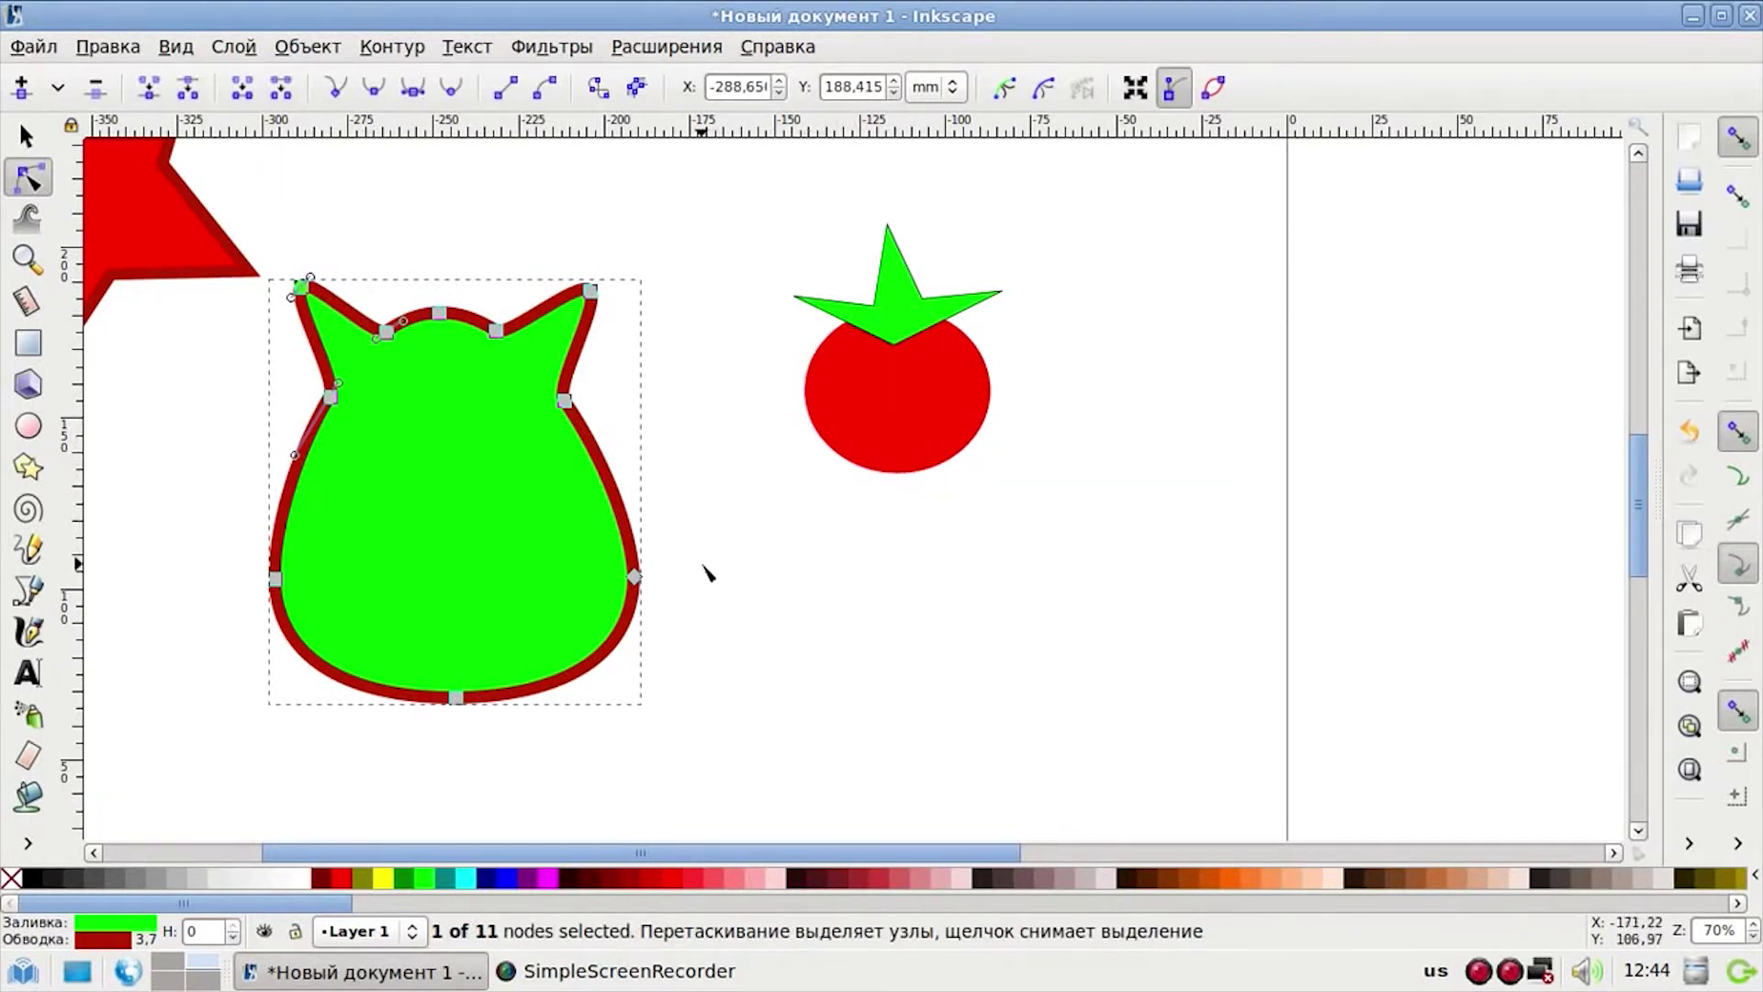
drag(635, 576, 638, 562)
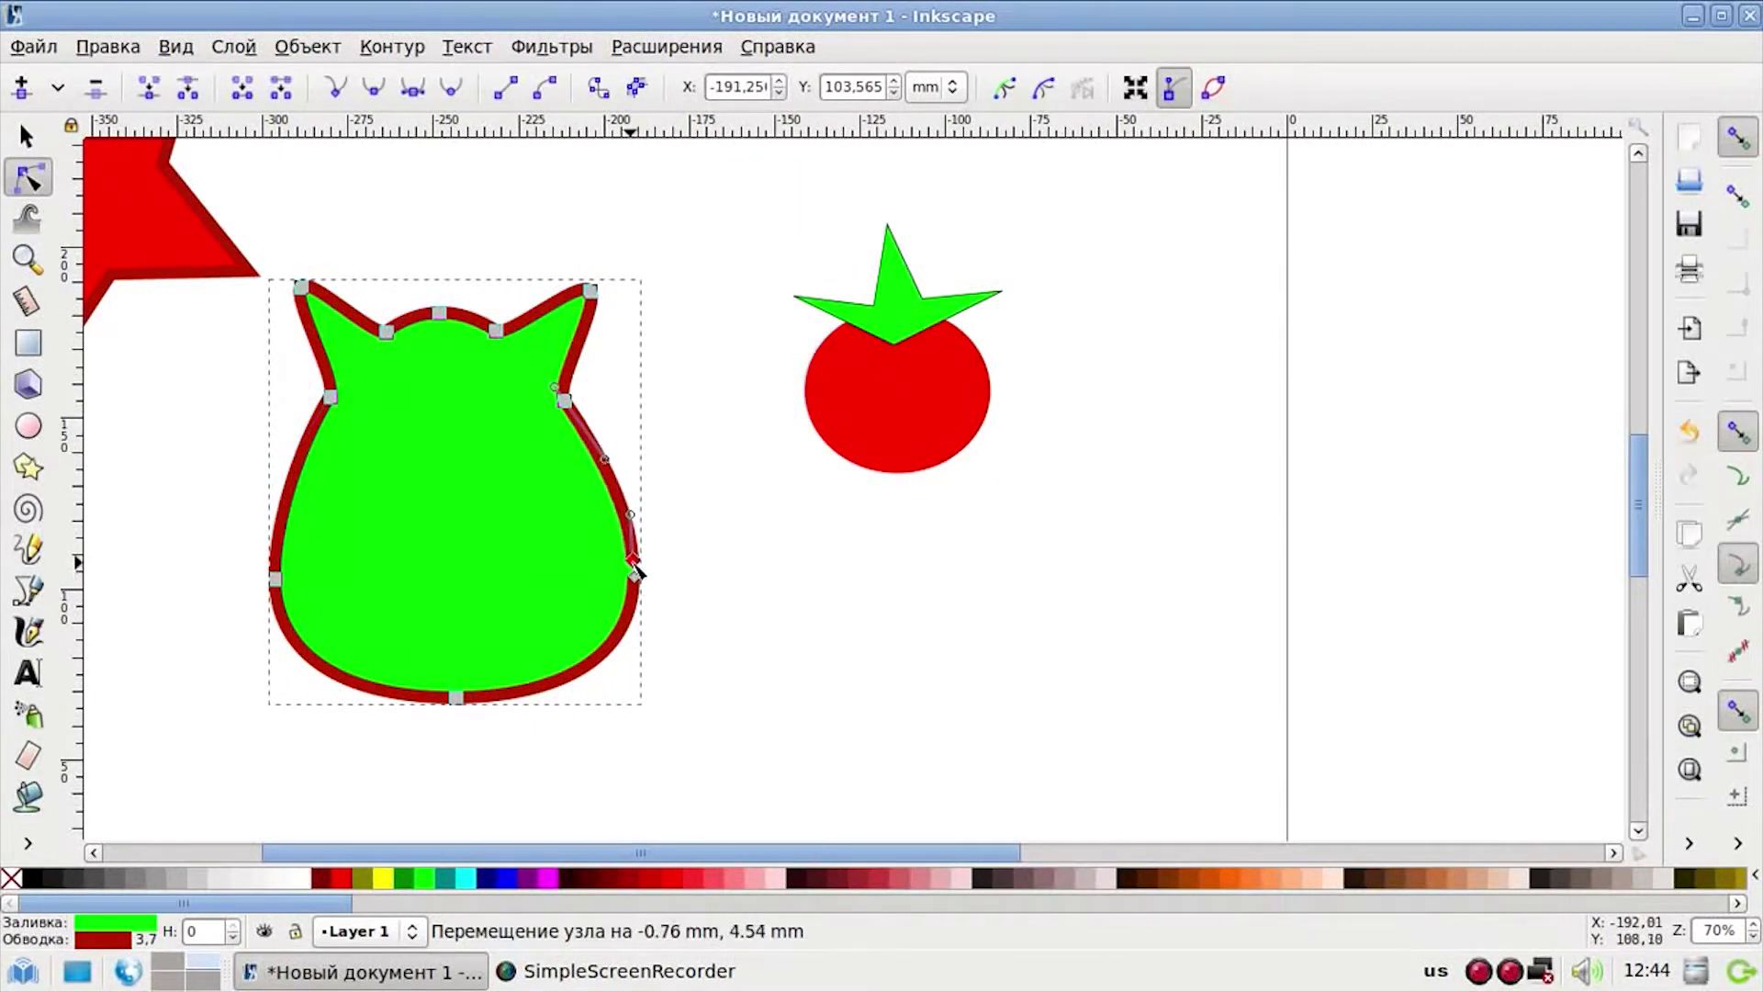
- Join the two right-side nodes into one, then move the eared shape beside the tomato
drag(635, 578, 643, 554)
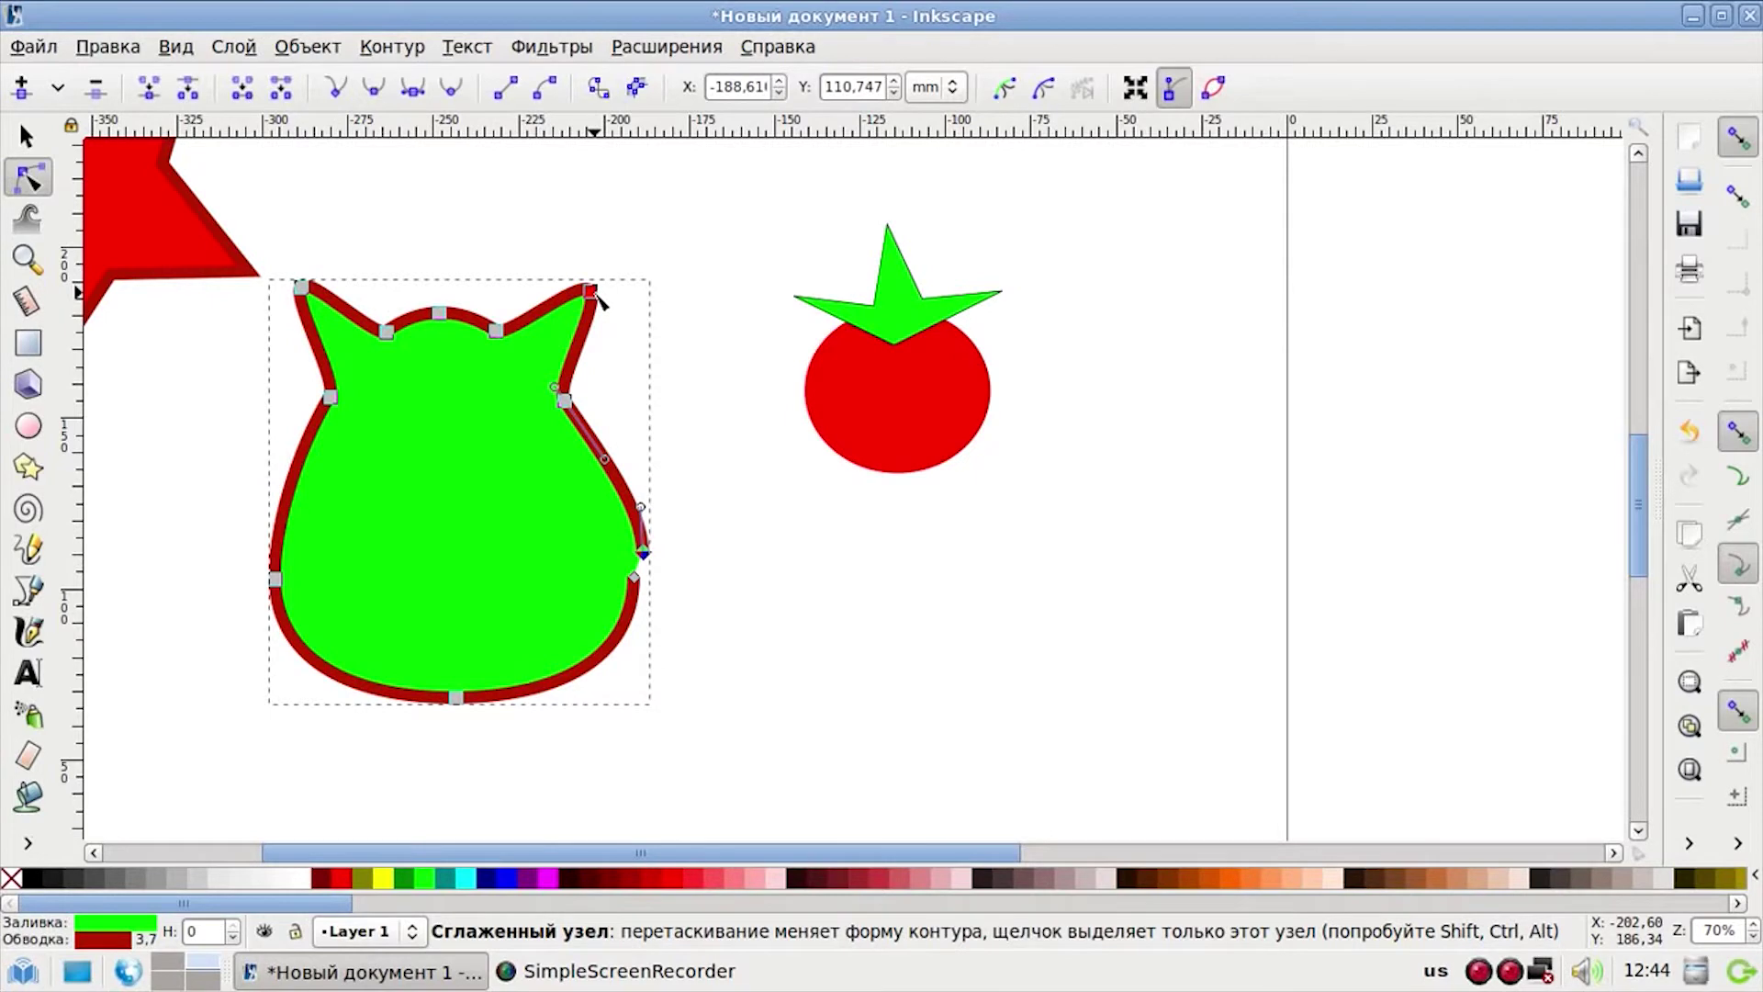
drag(625, 419, 705, 700)
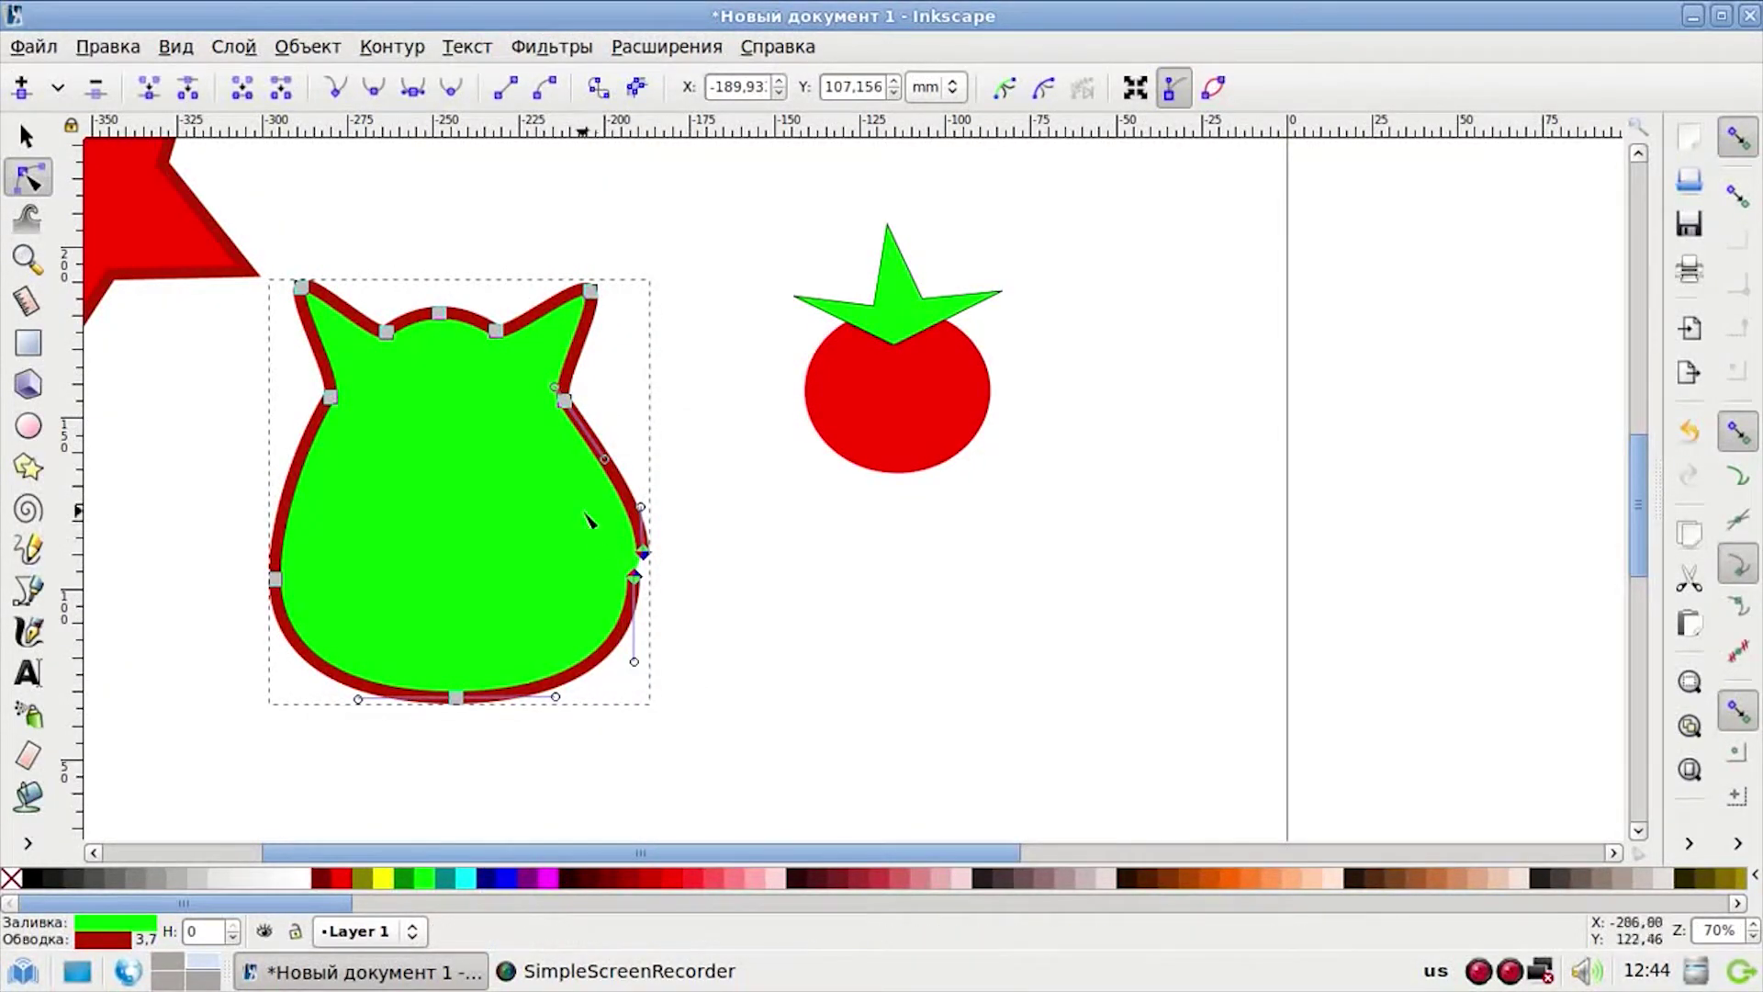
click(158, 91)
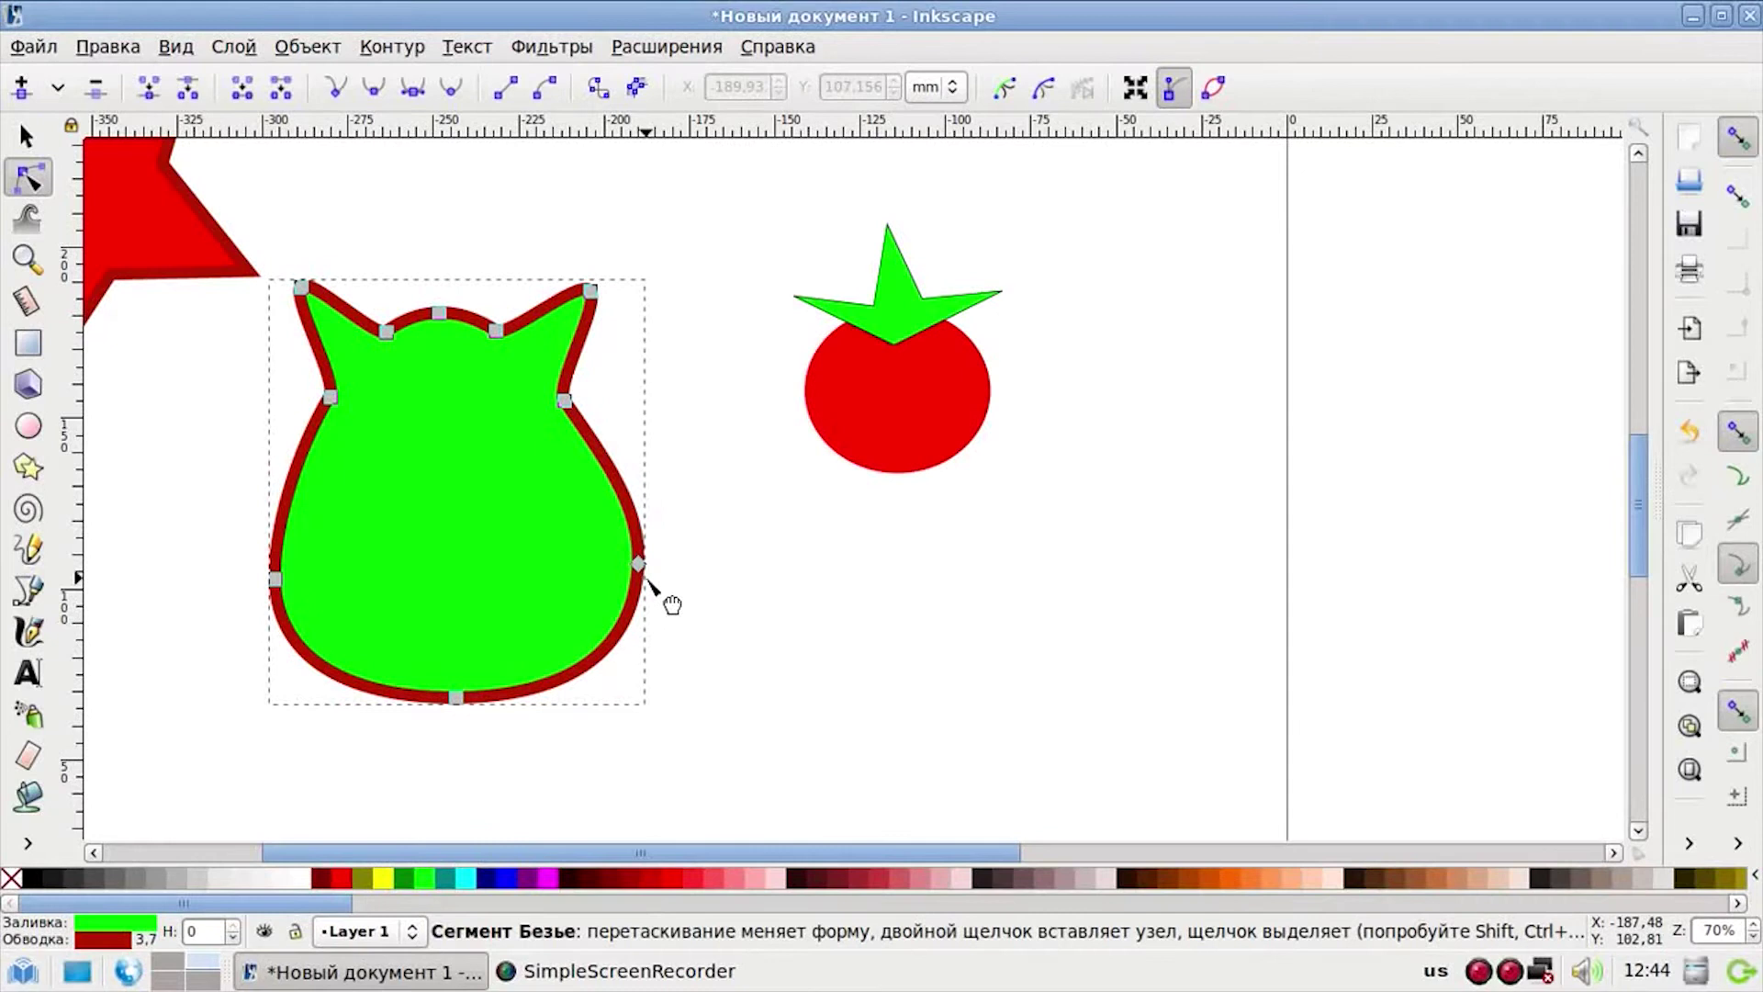
click(26, 136)
mouse_move(510, 496)
mouse_down()
mouse_move(1182, 565)
mouse_move(1320, 531)
mouse_up()
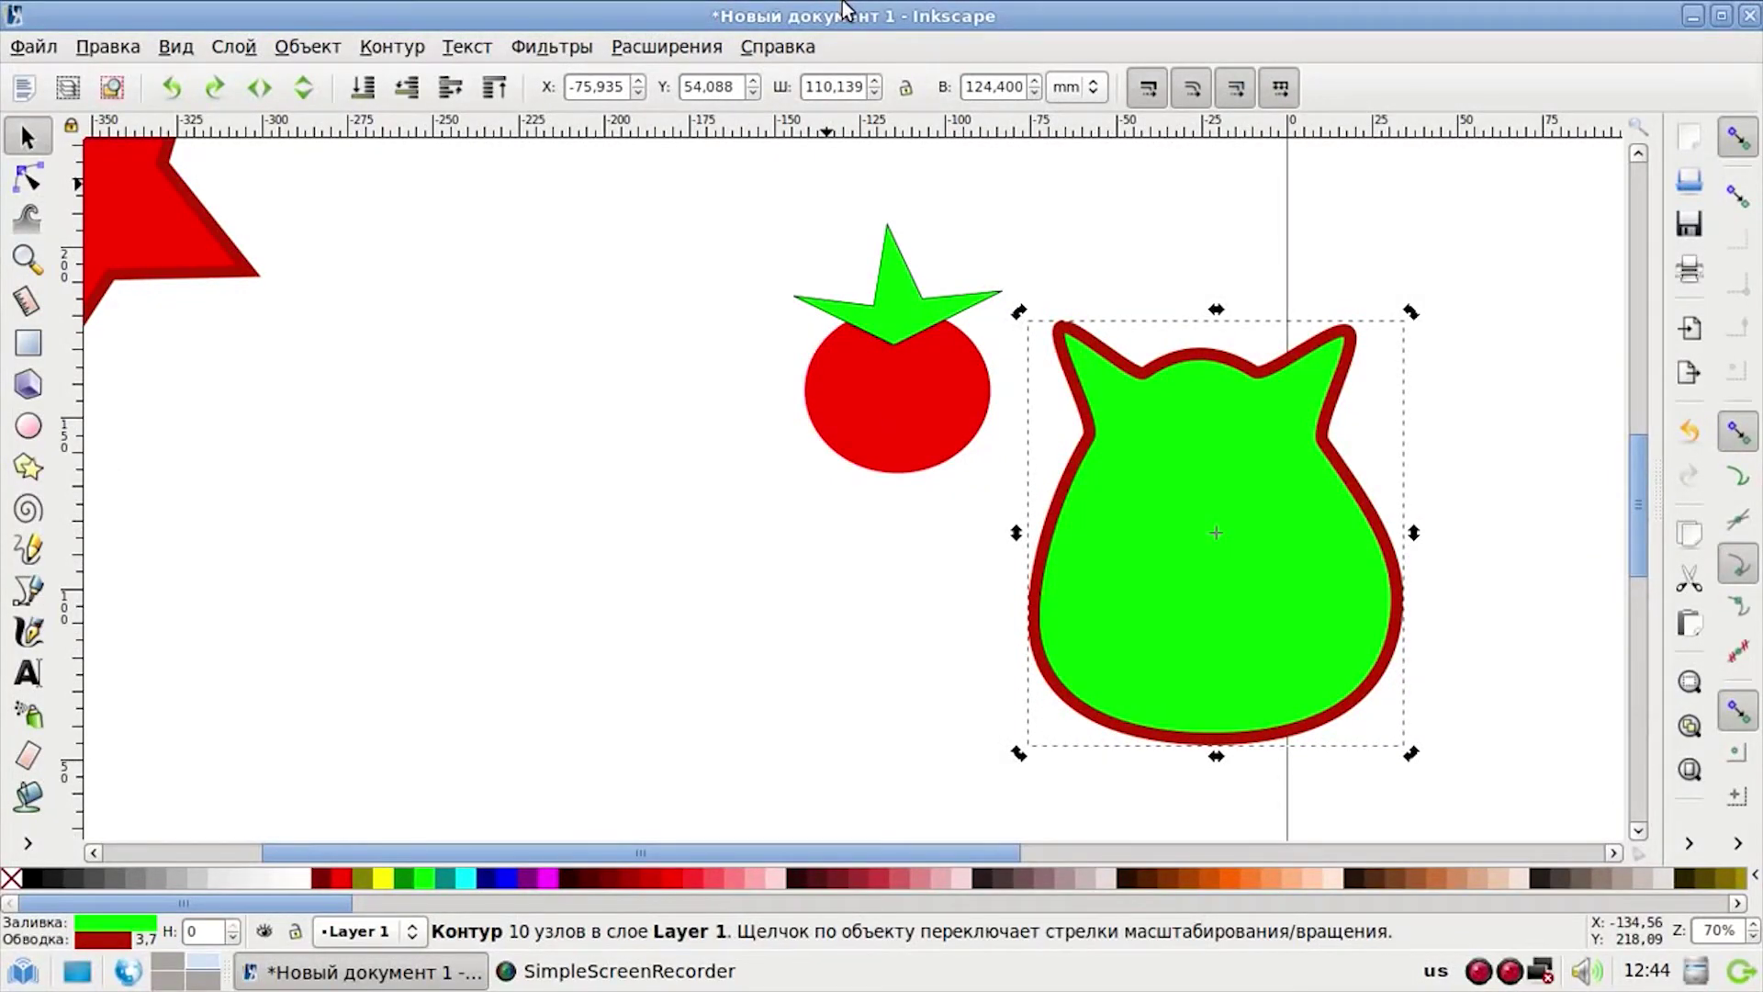
- Move the red star fully into view and activate the freehand drawing tool
mouse_move(95, 193)
mouse_down()
mouse_move(554, 425)
mouse_move(580, 419)
mouse_up()
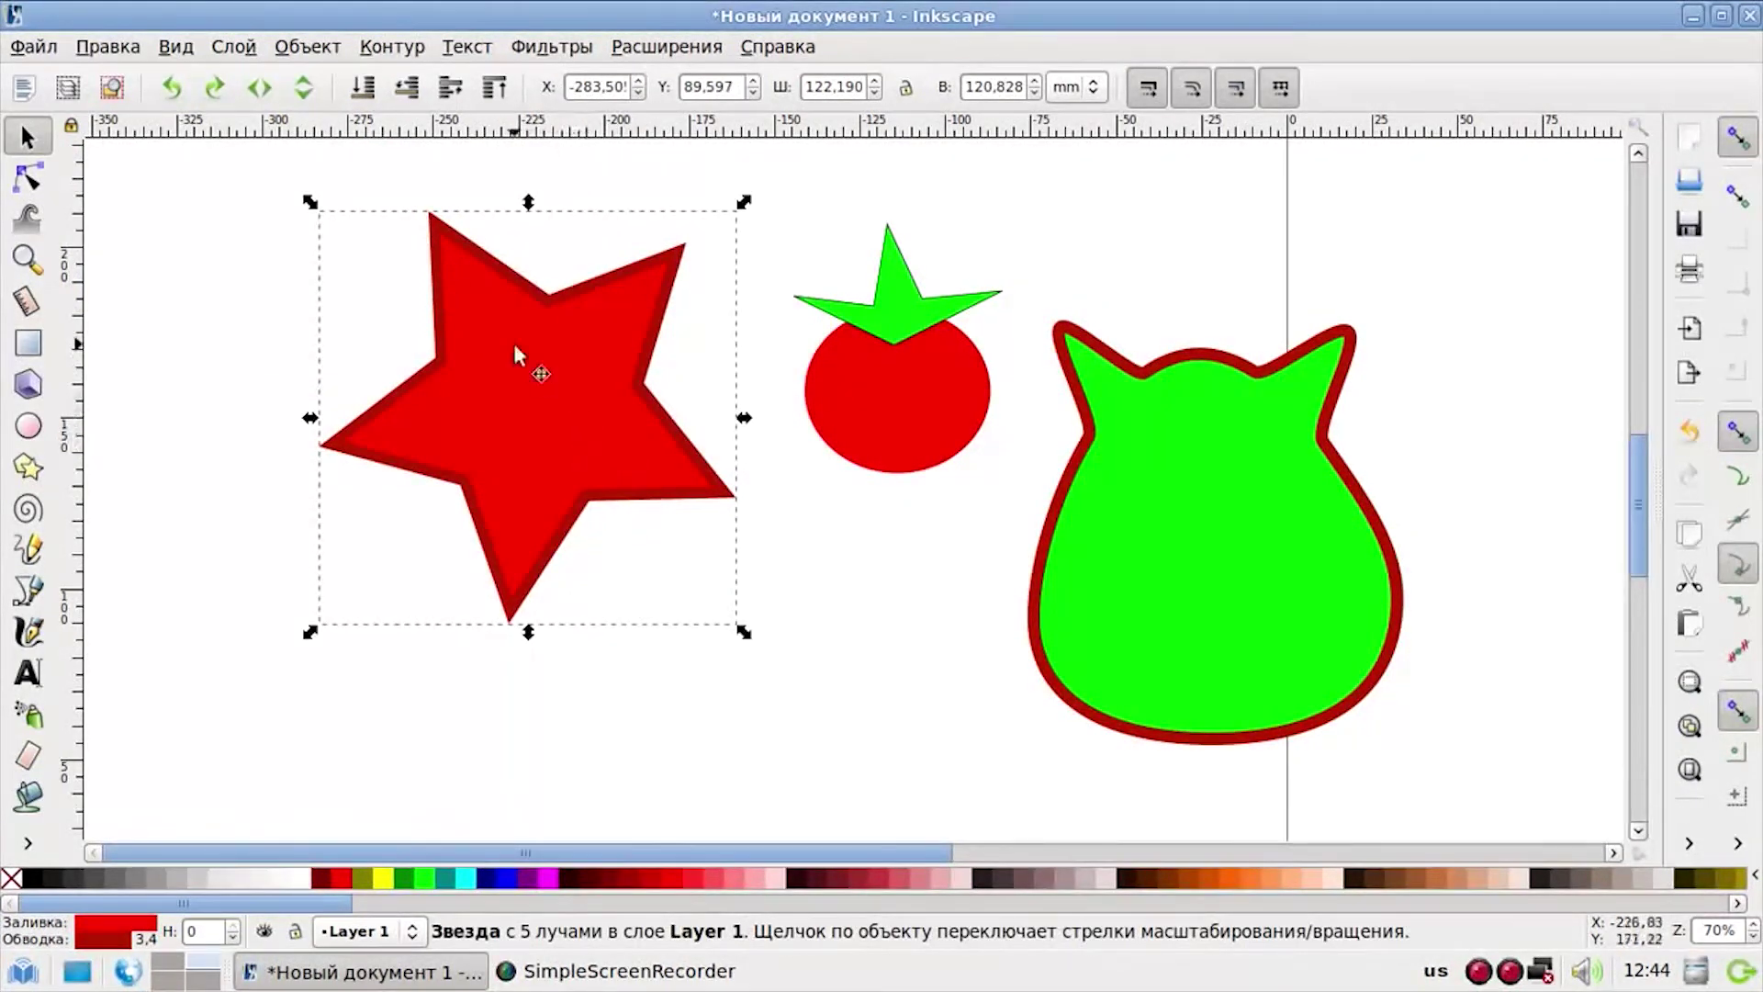
click(30, 560)
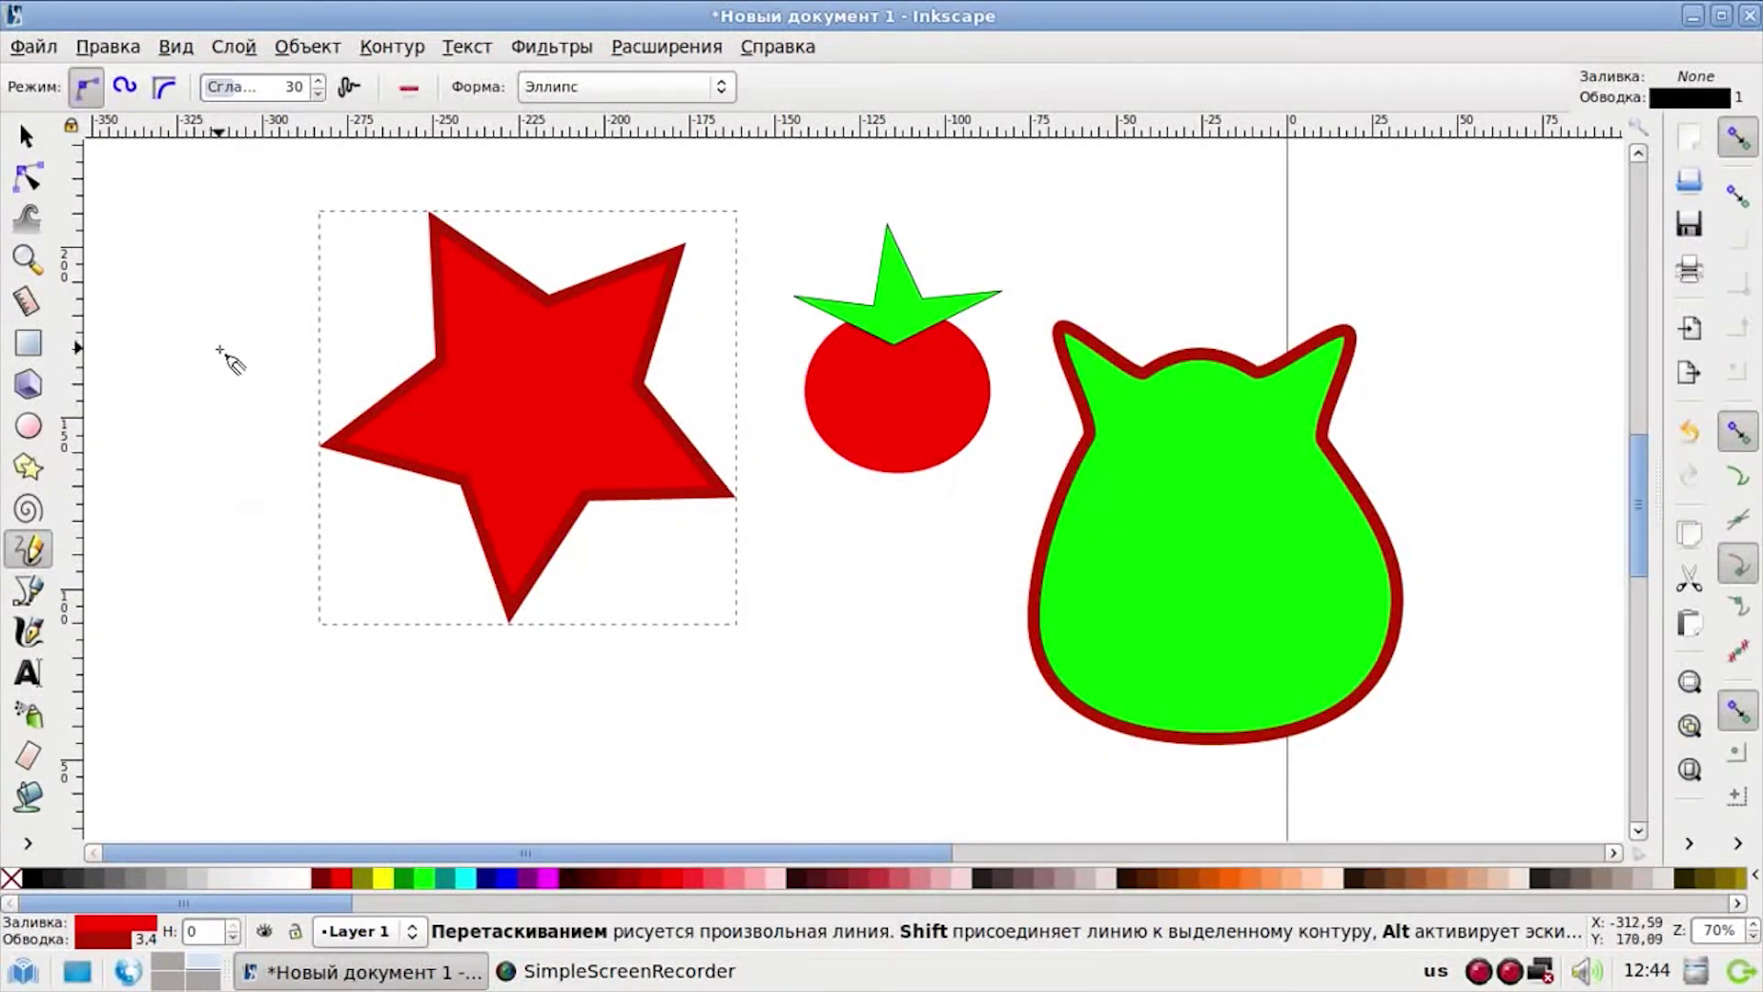
- Draw a closed four-cornered path below the star with the Bezier tool
click(30, 592)
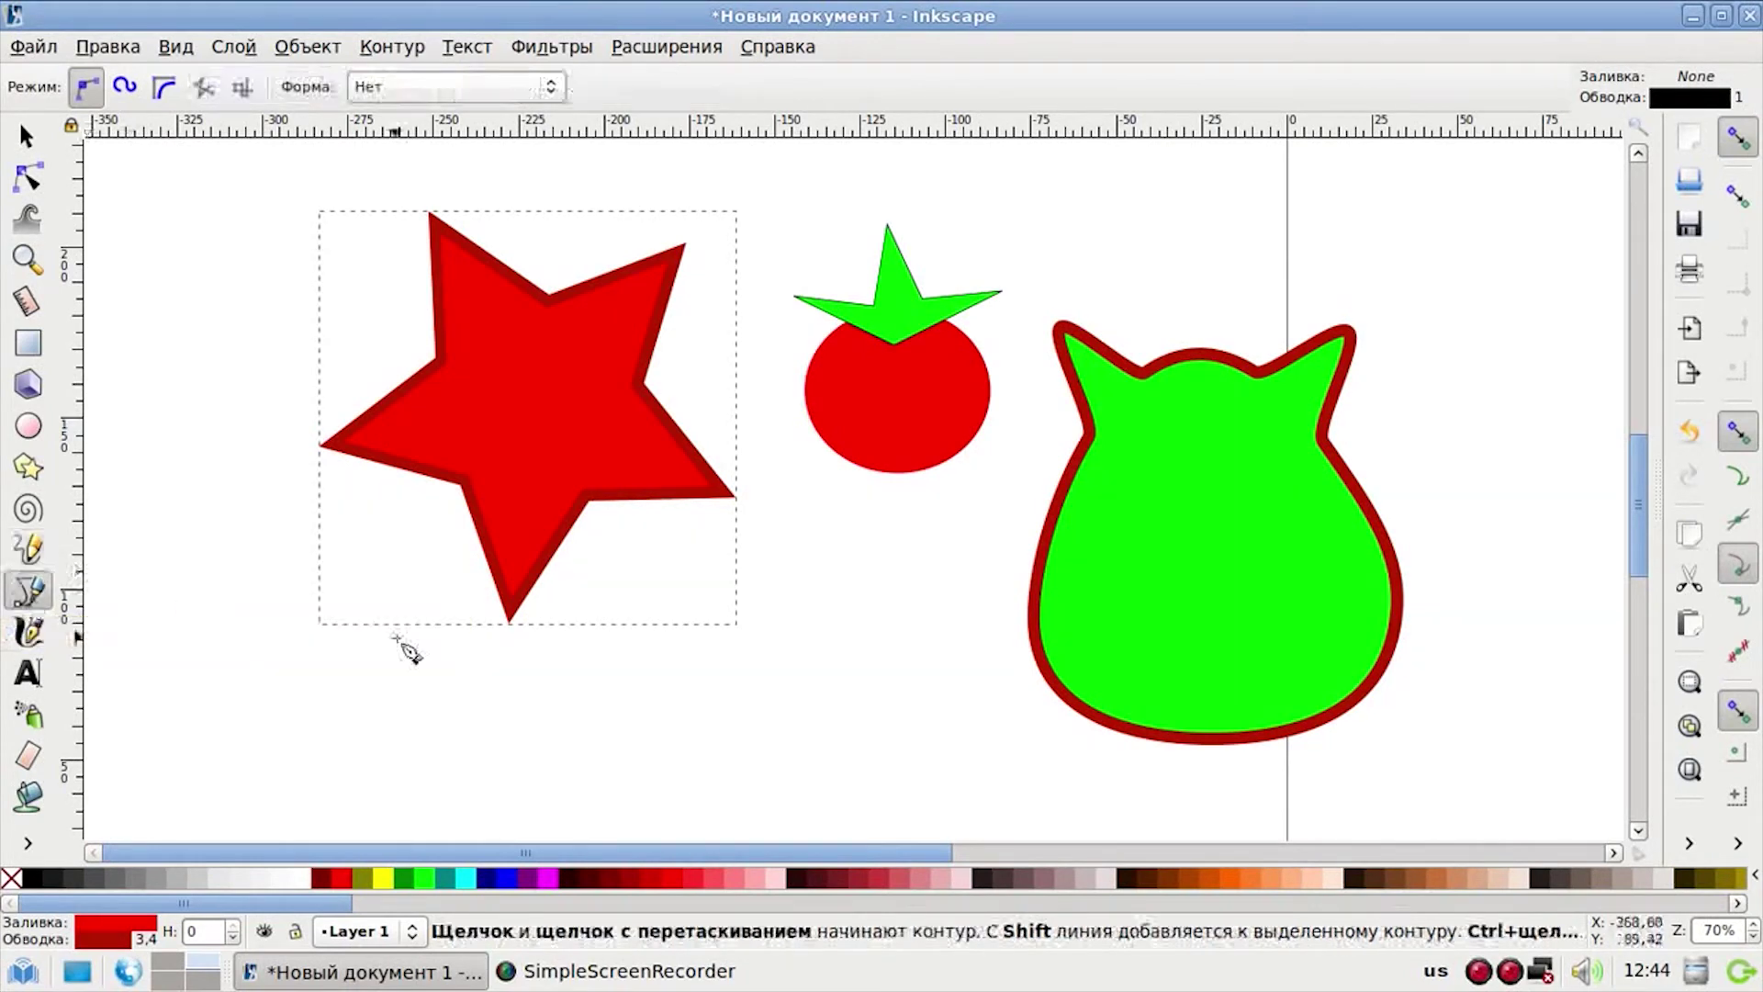
click(637, 736)
click(633, 609)
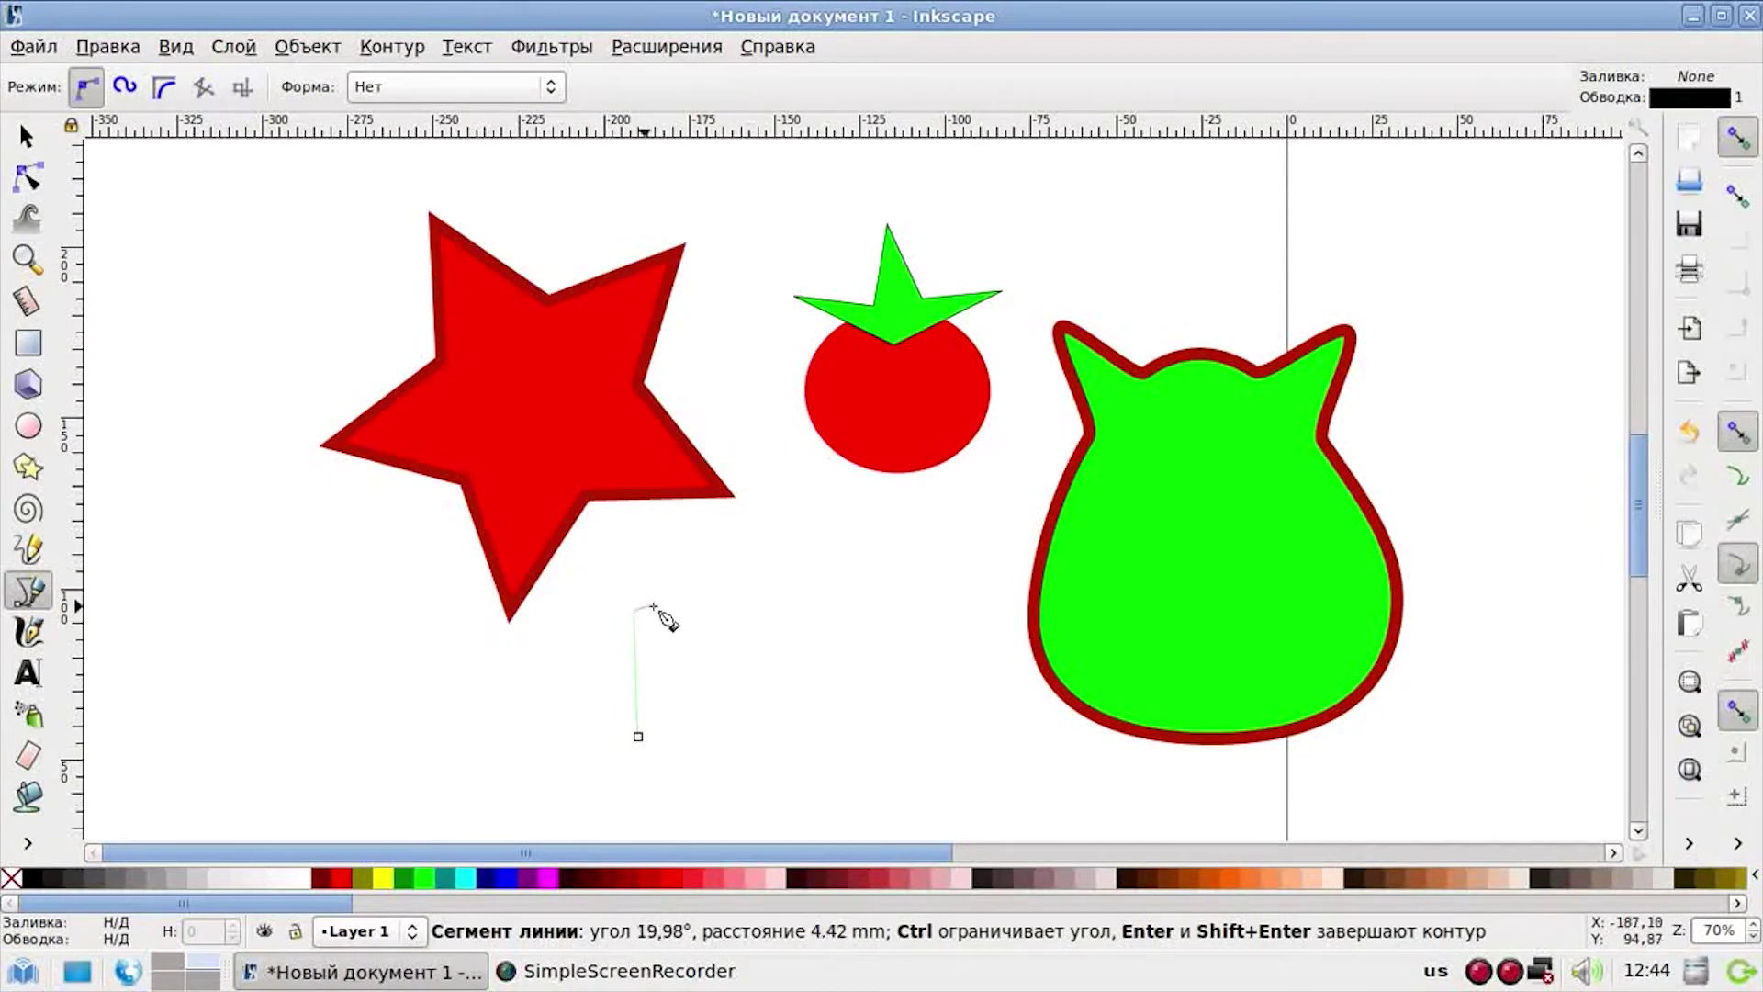
click(776, 606)
click(774, 742)
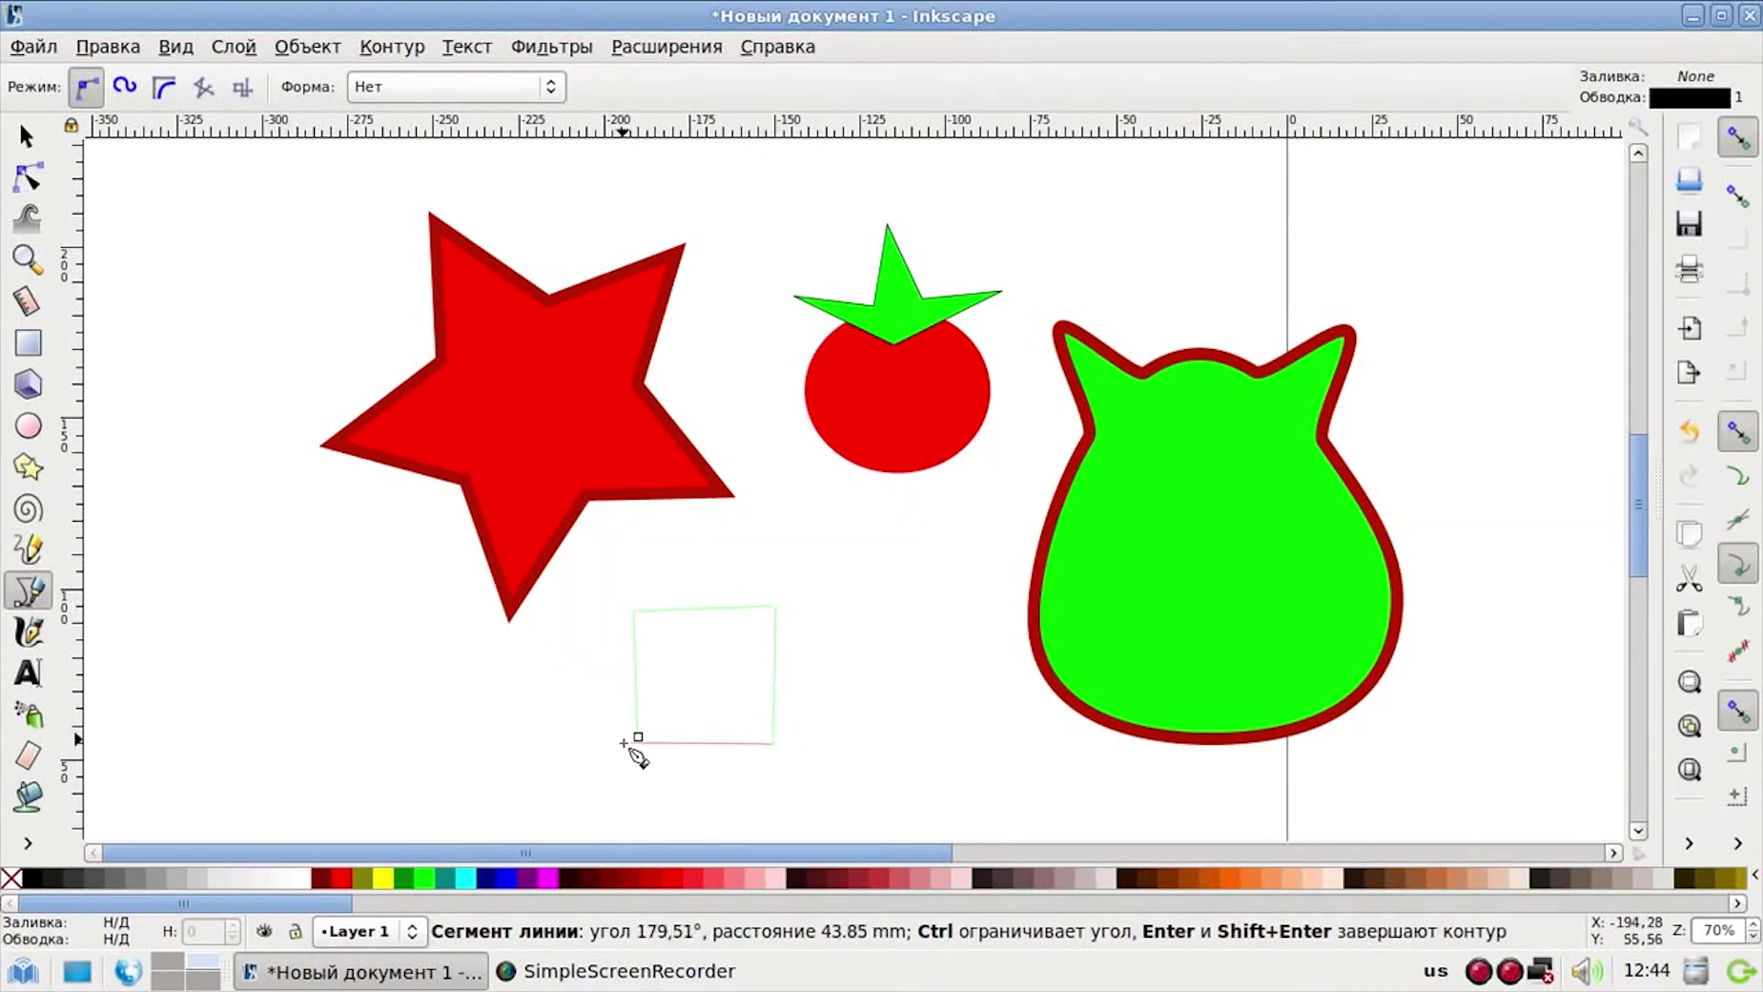
click(638, 736)
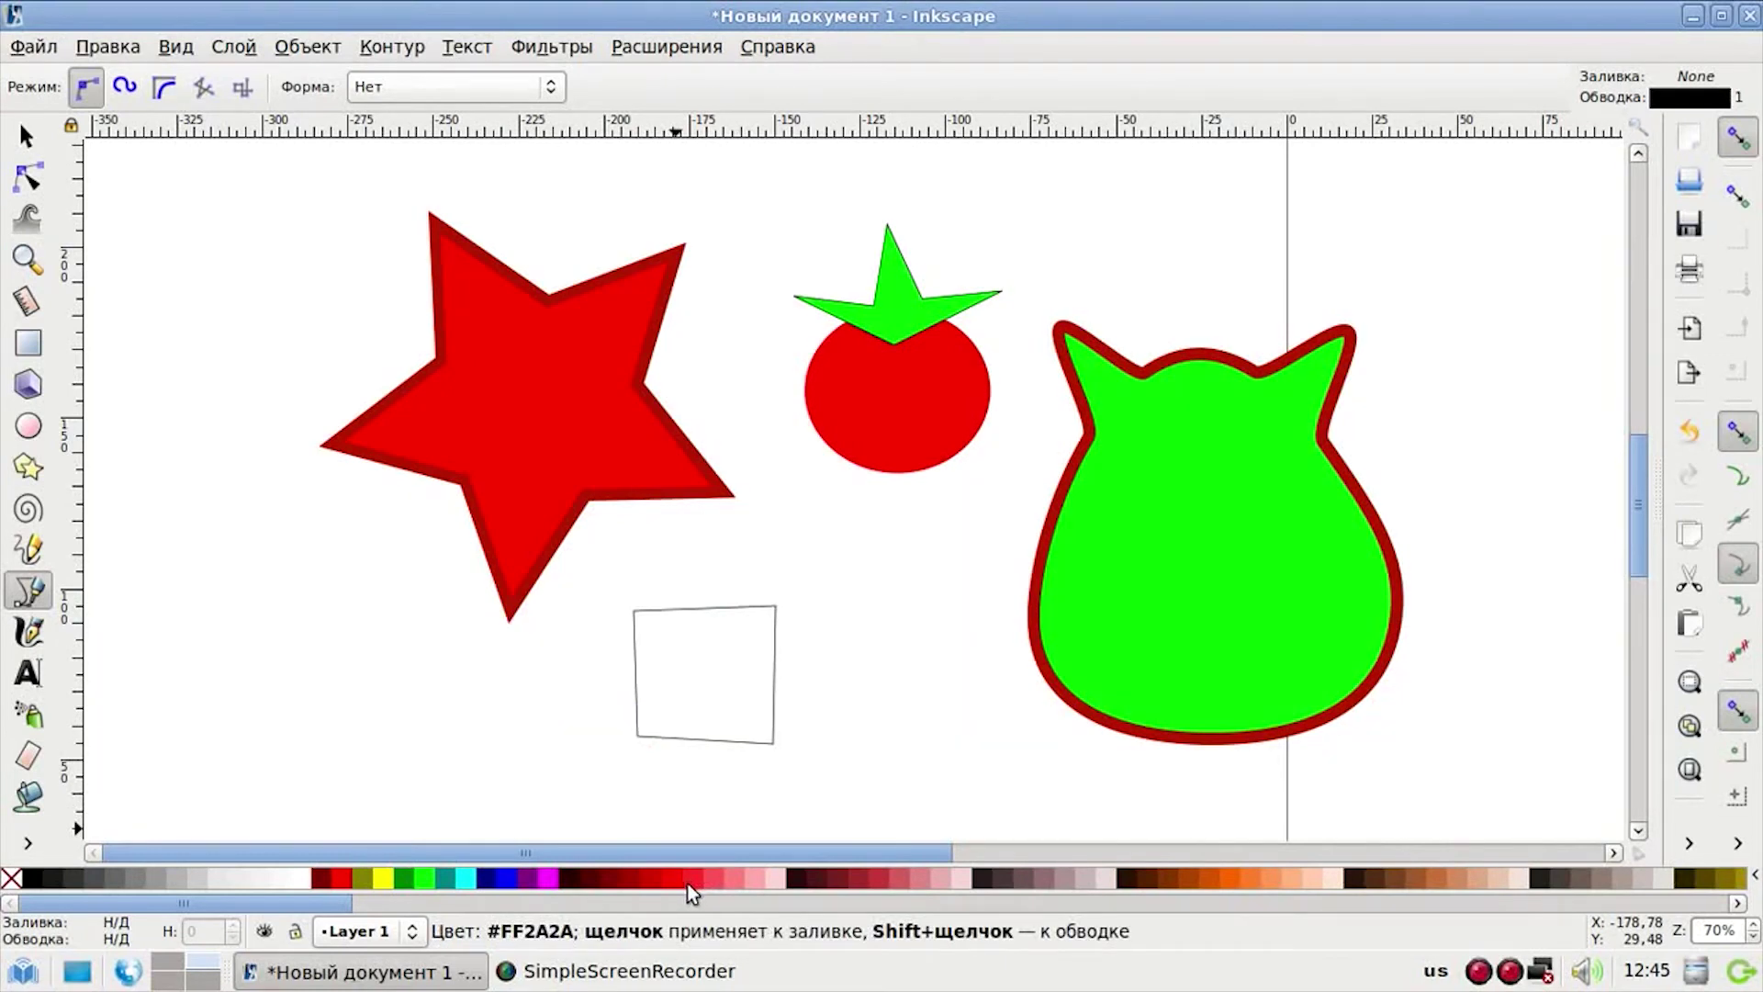
- Drag its bottom-left, top-left and top-right corners outward into a skewed quadrilateral
click(28, 177)
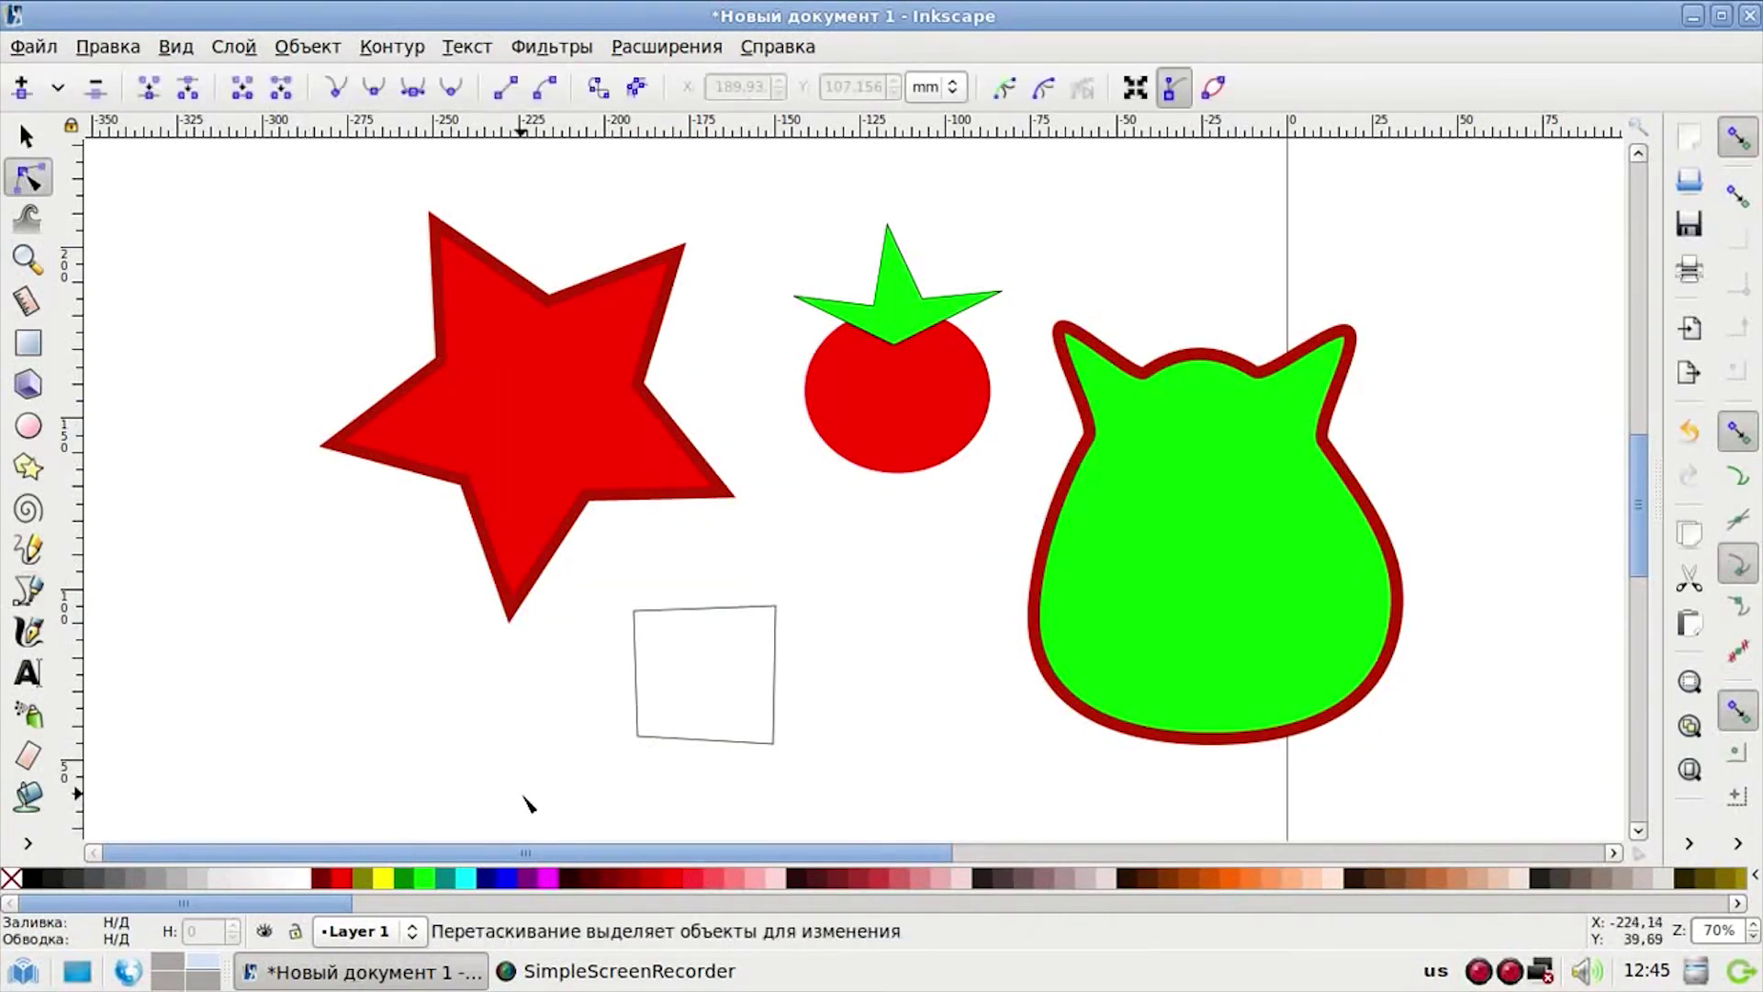
click(636, 731)
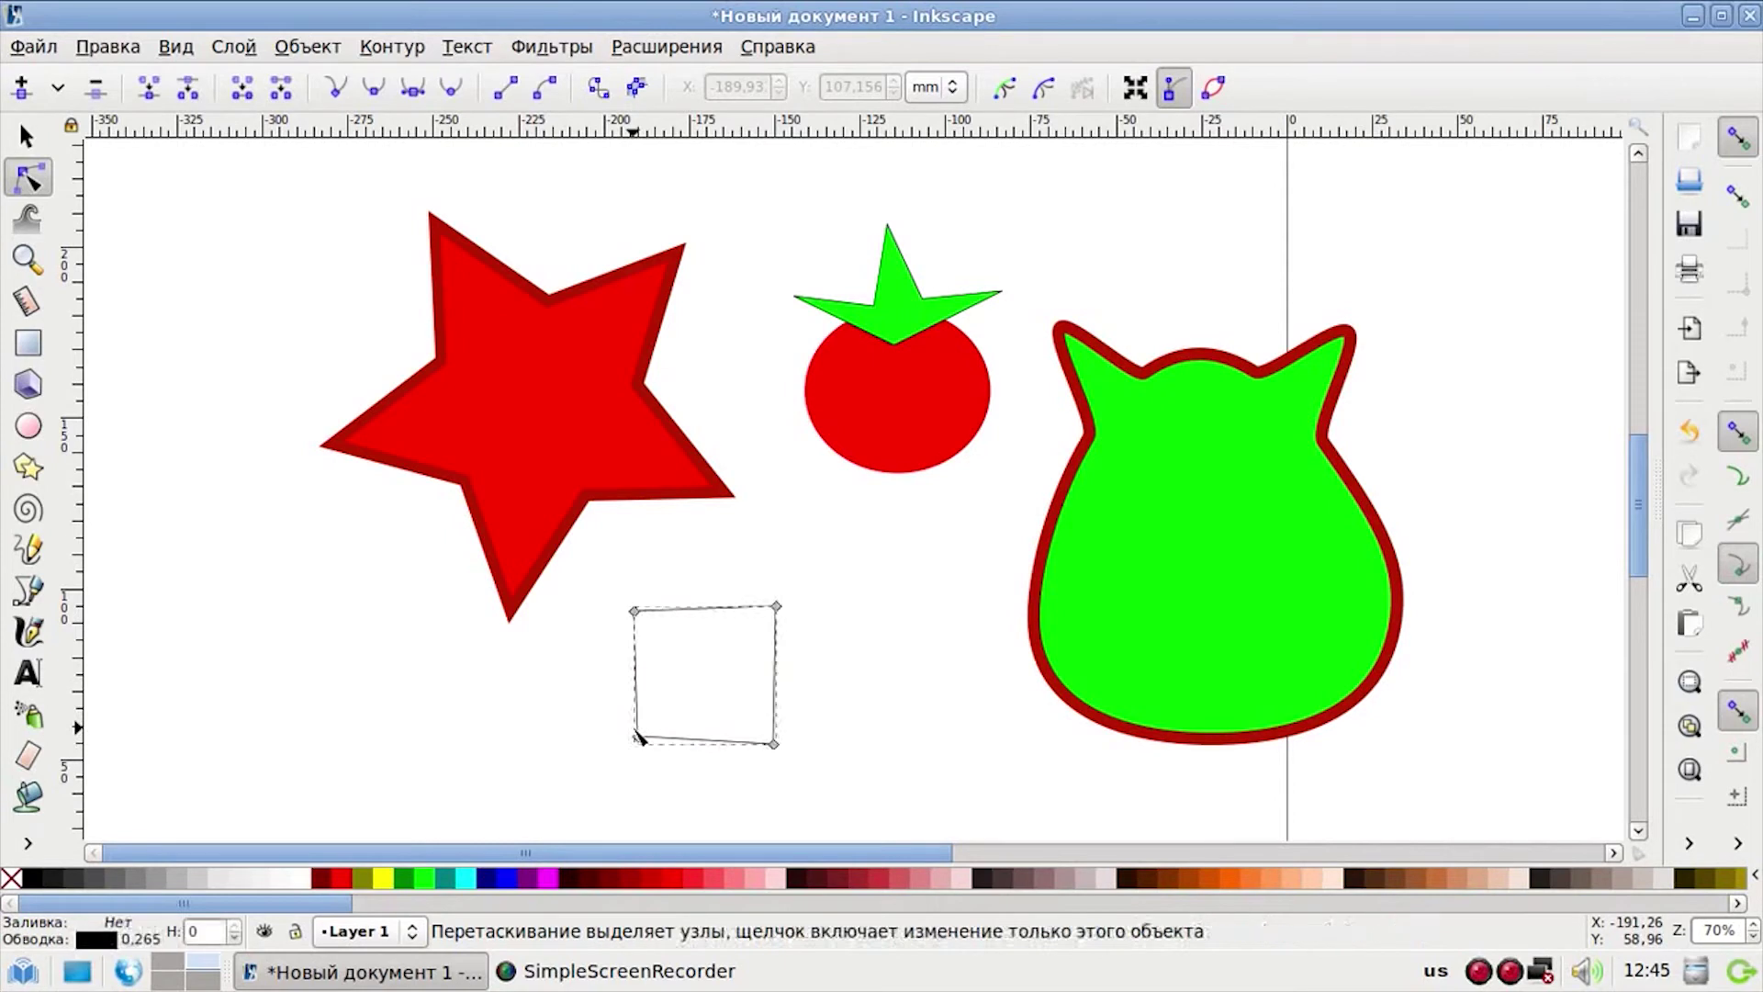
drag(638, 737, 515, 767)
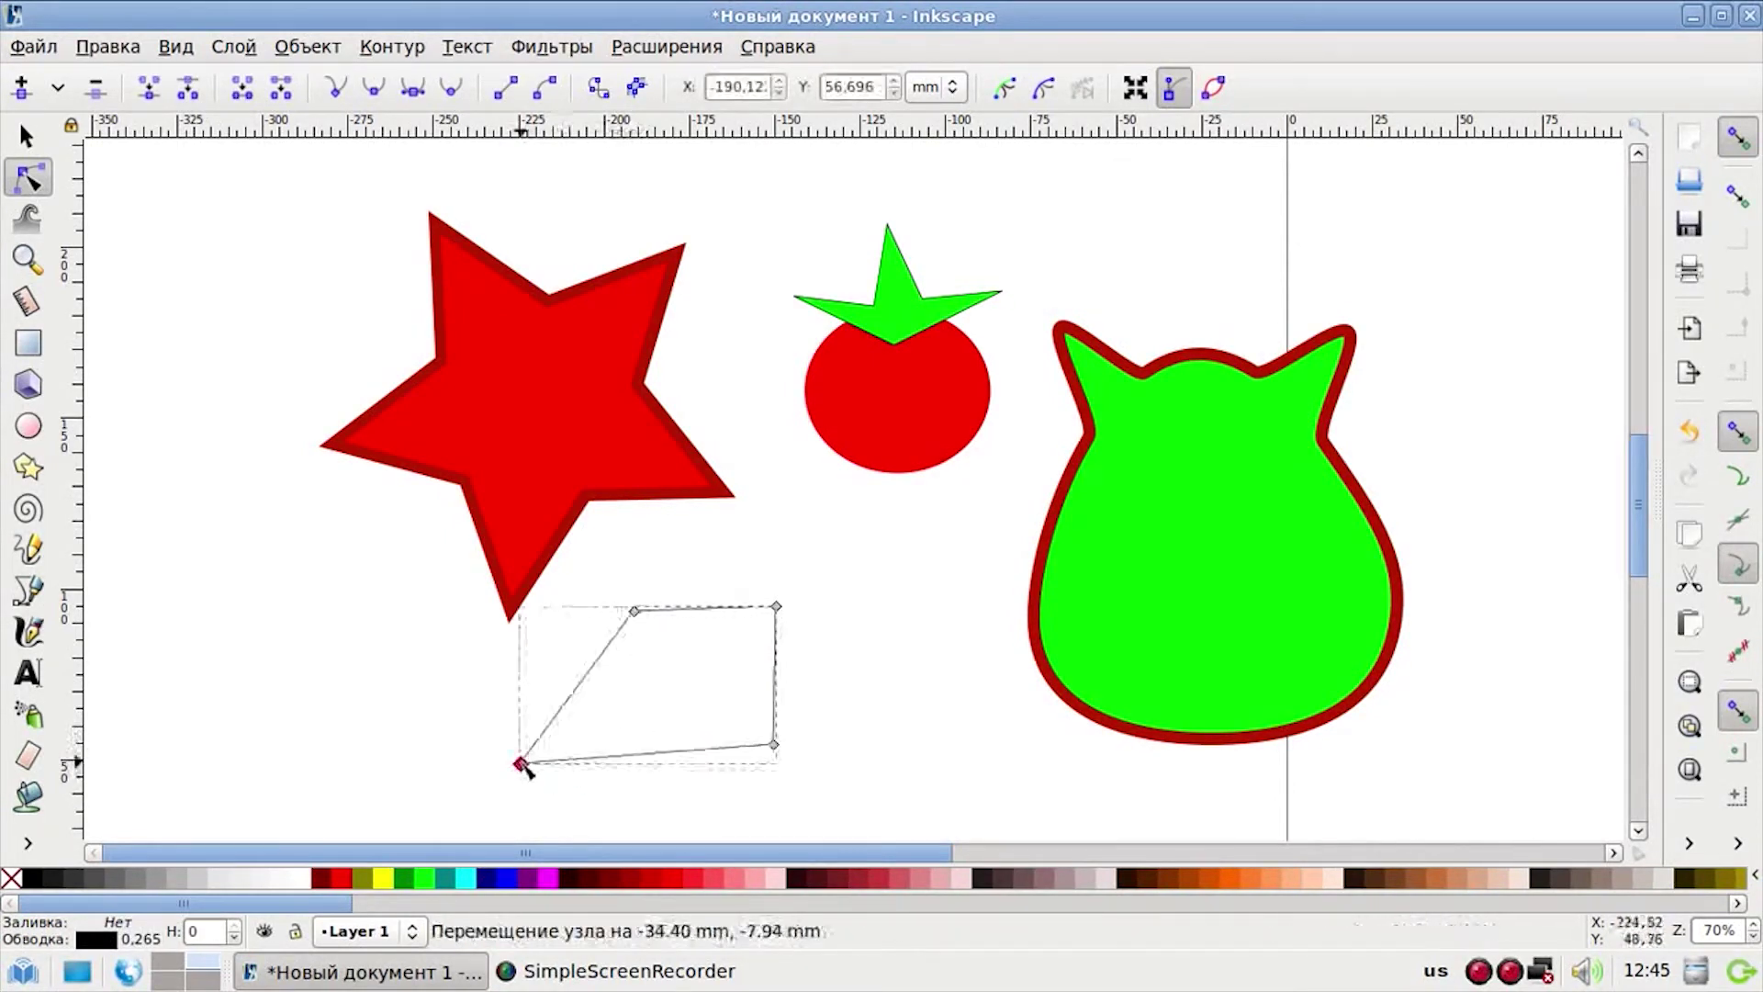
drag(636, 615, 549, 587)
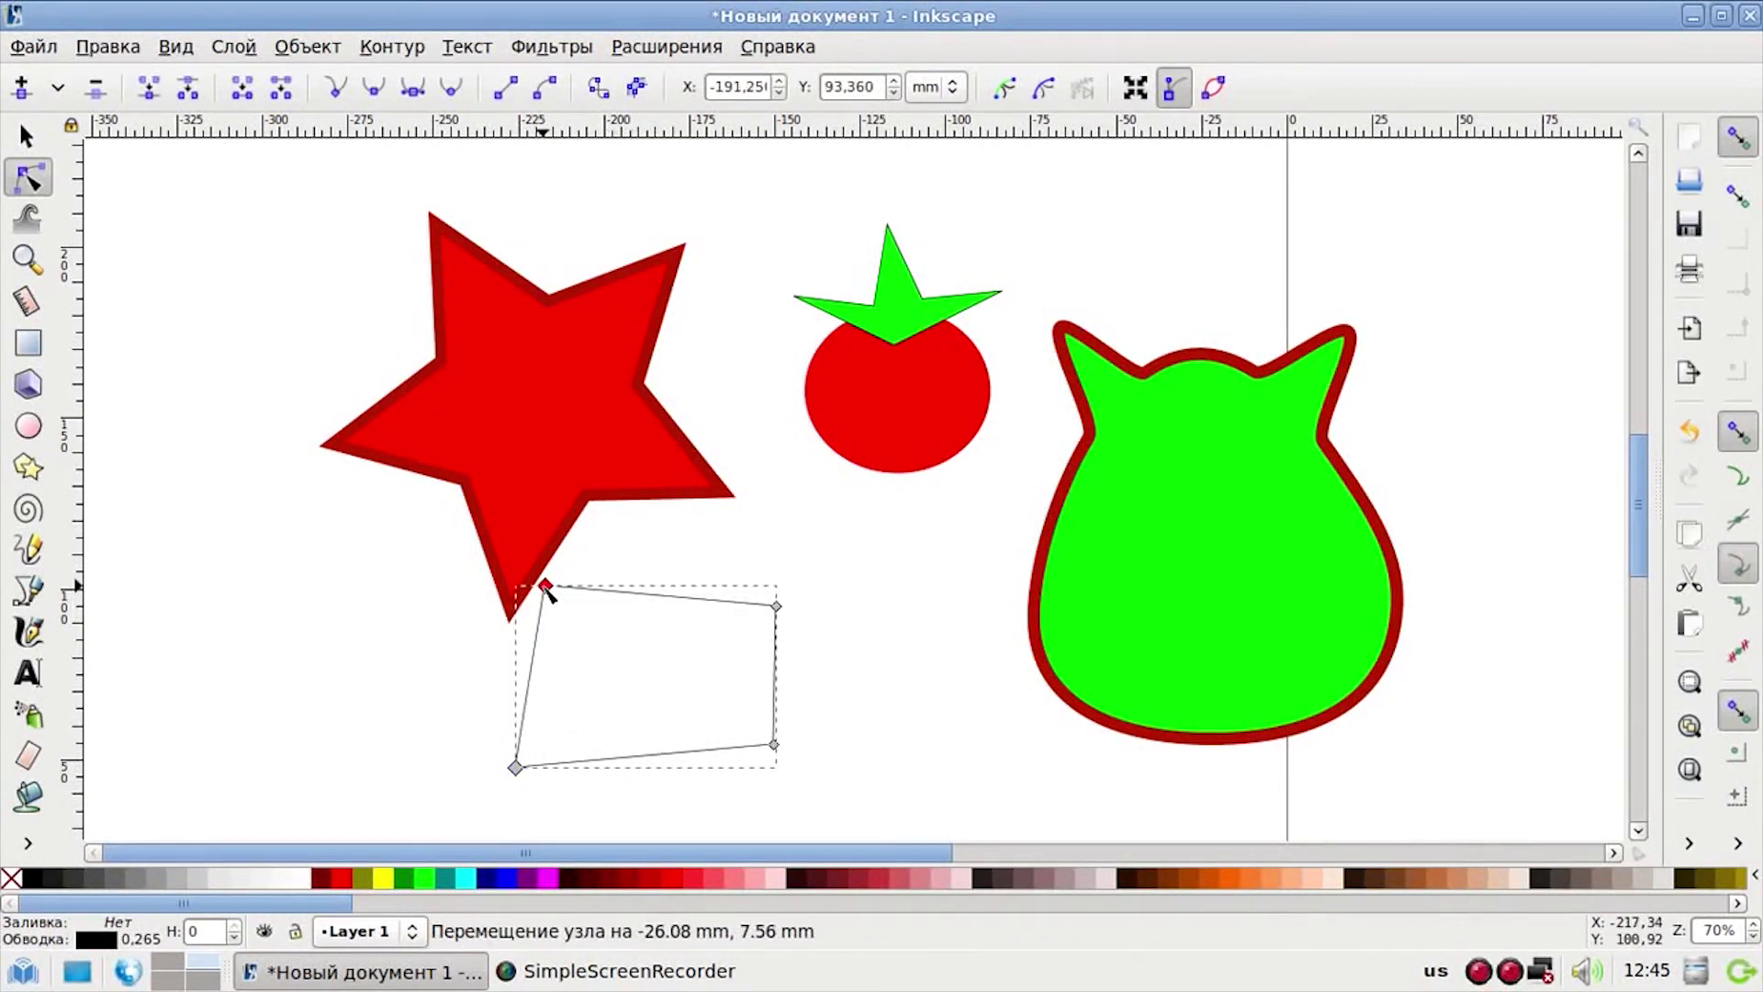
drag(776, 607, 734, 534)
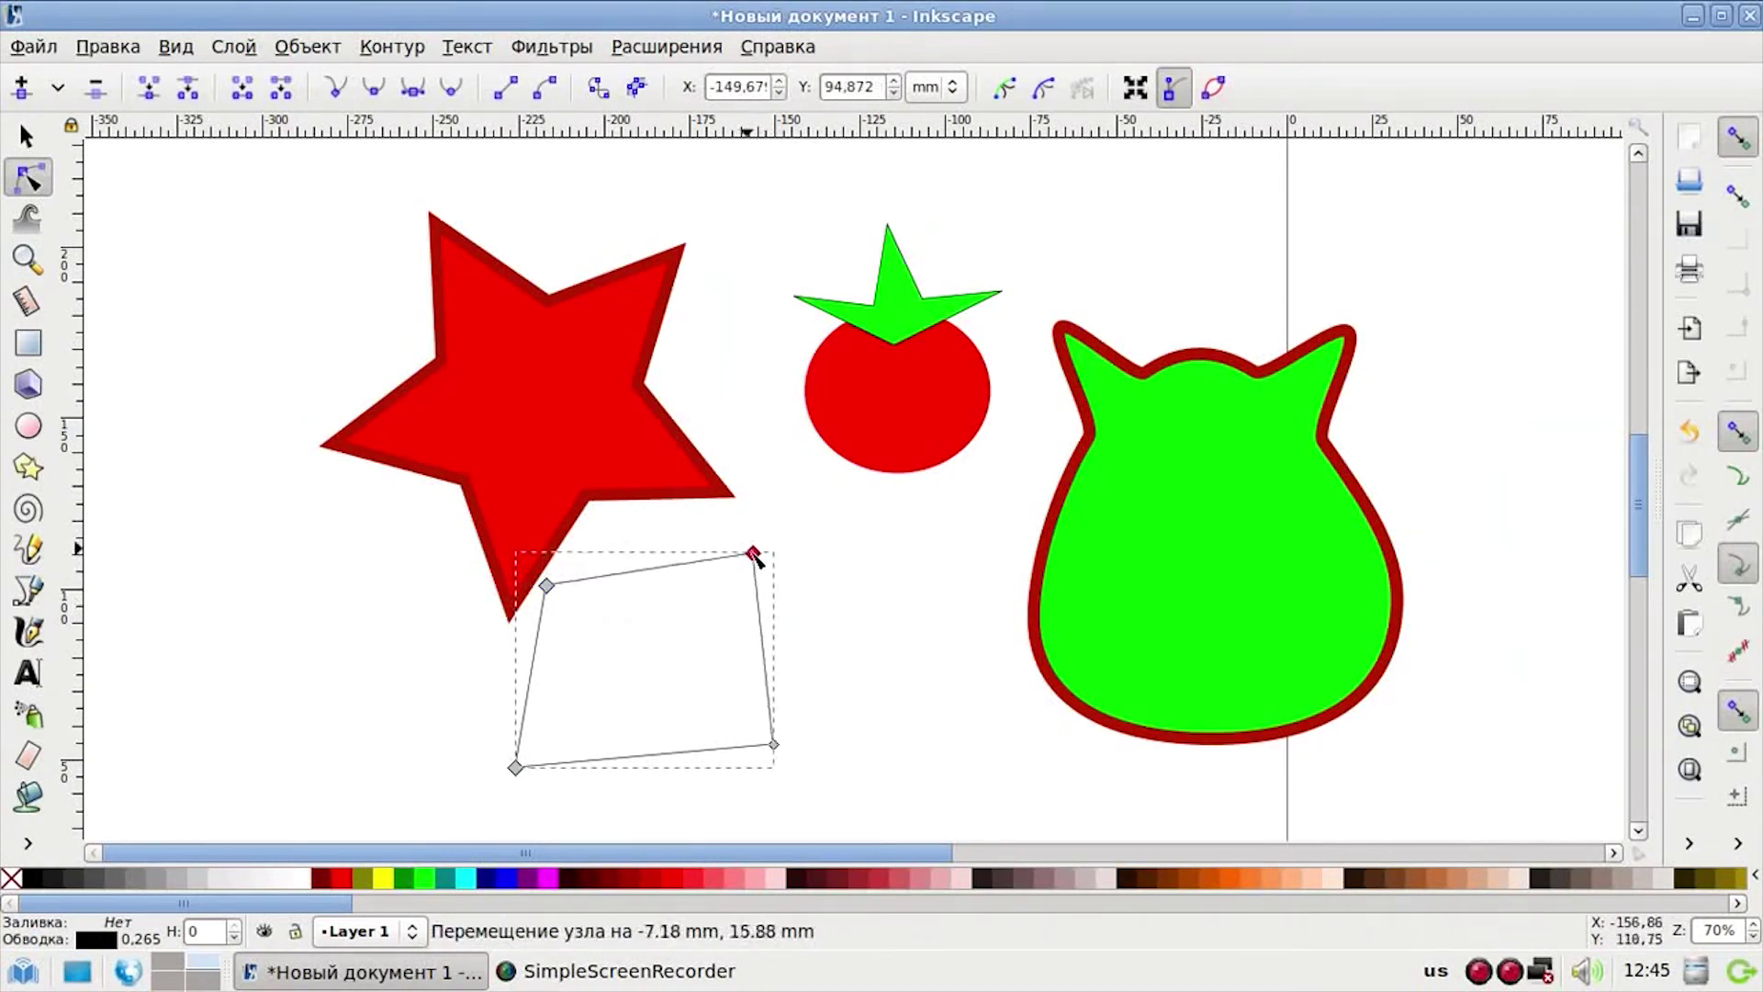